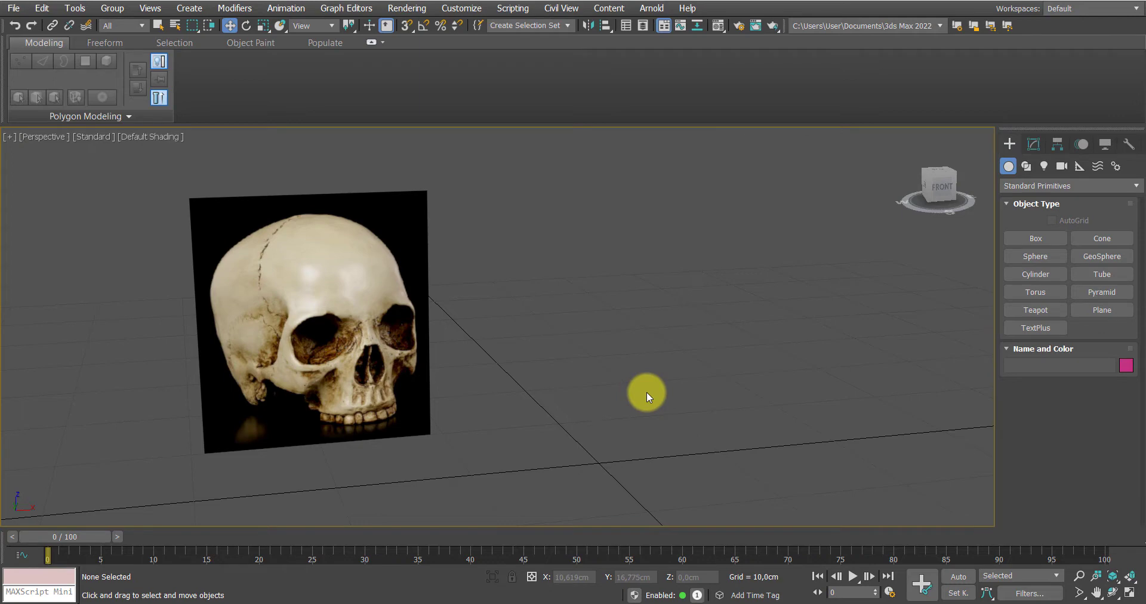
Draw a box beside the skull reference in the front view, about 18.9 cm long, 22.1 cm wide and 9.4 cm high
click(1005, 239)
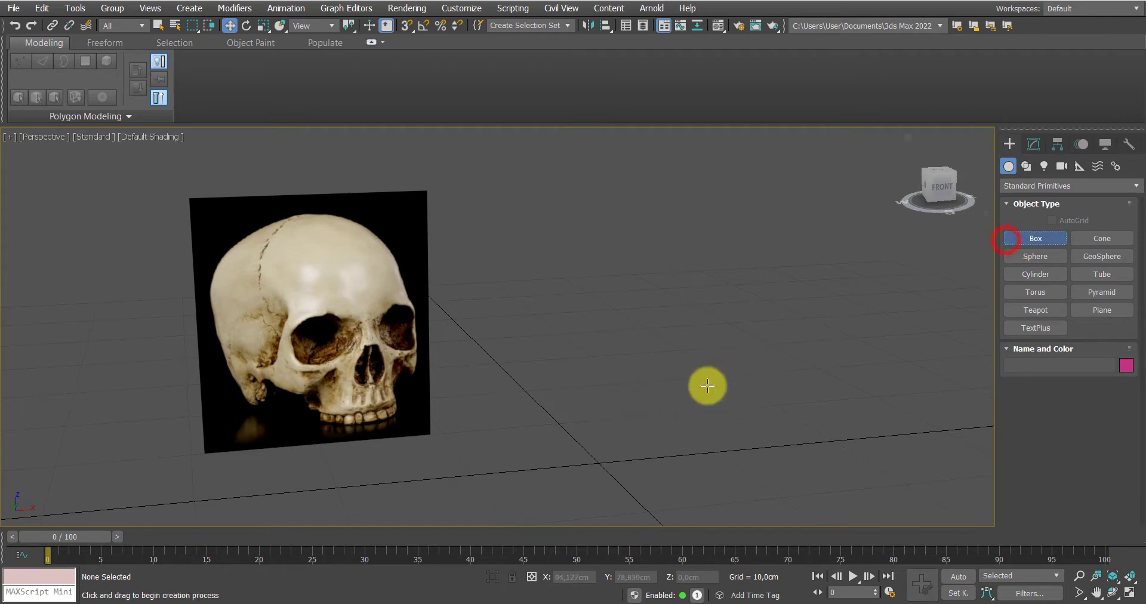
key(f)
scroll(535, 352, down, 2)
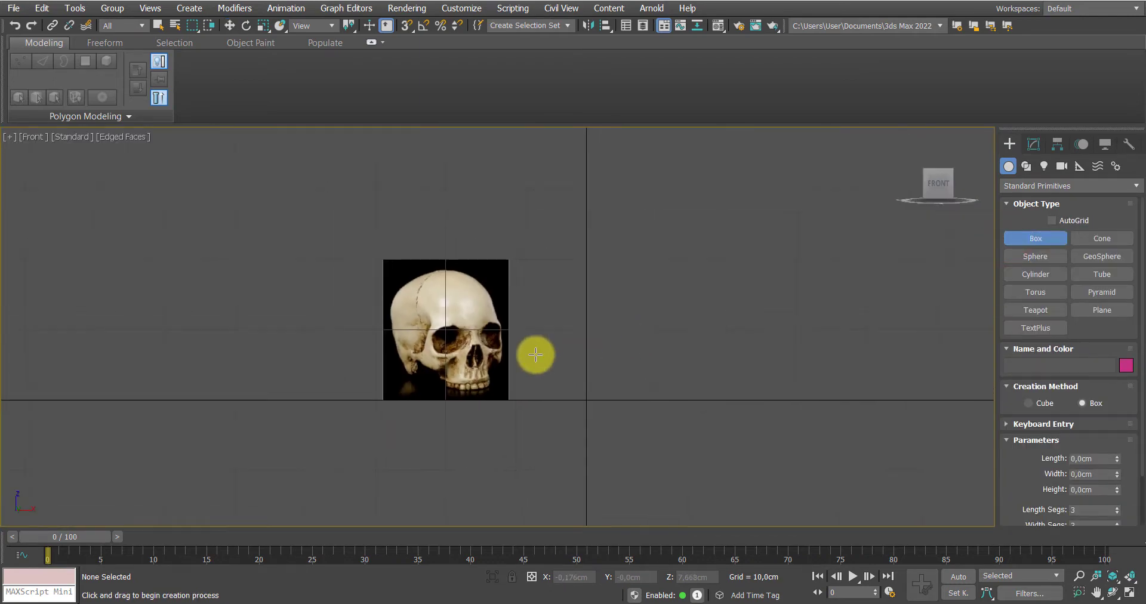
drag(509, 288, 658, 380)
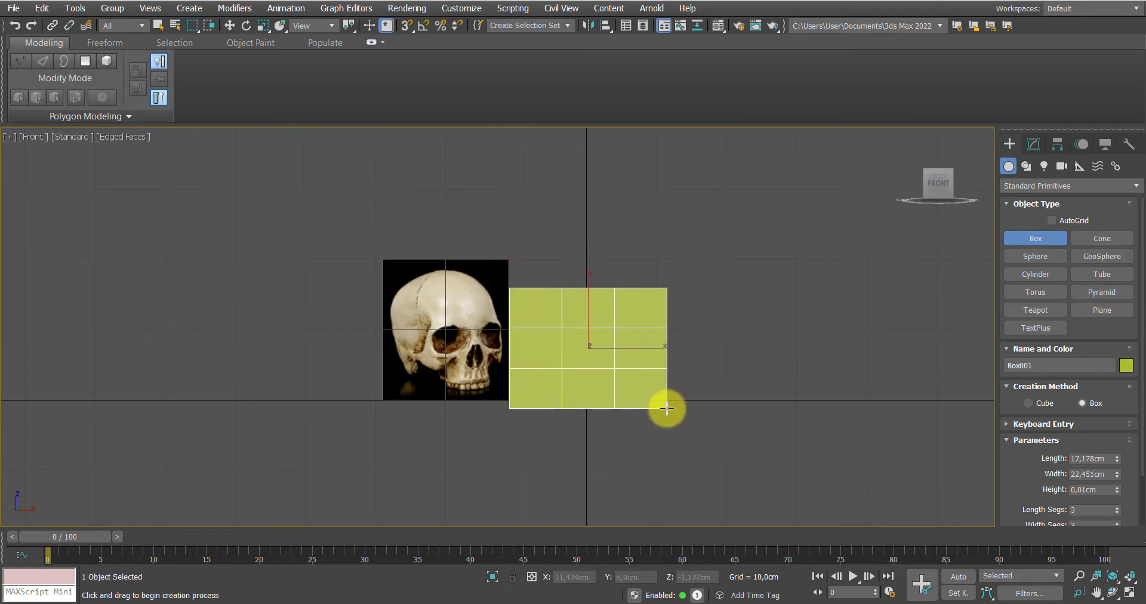
right_click(645, 333)
drag(511, 271, 668, 394)
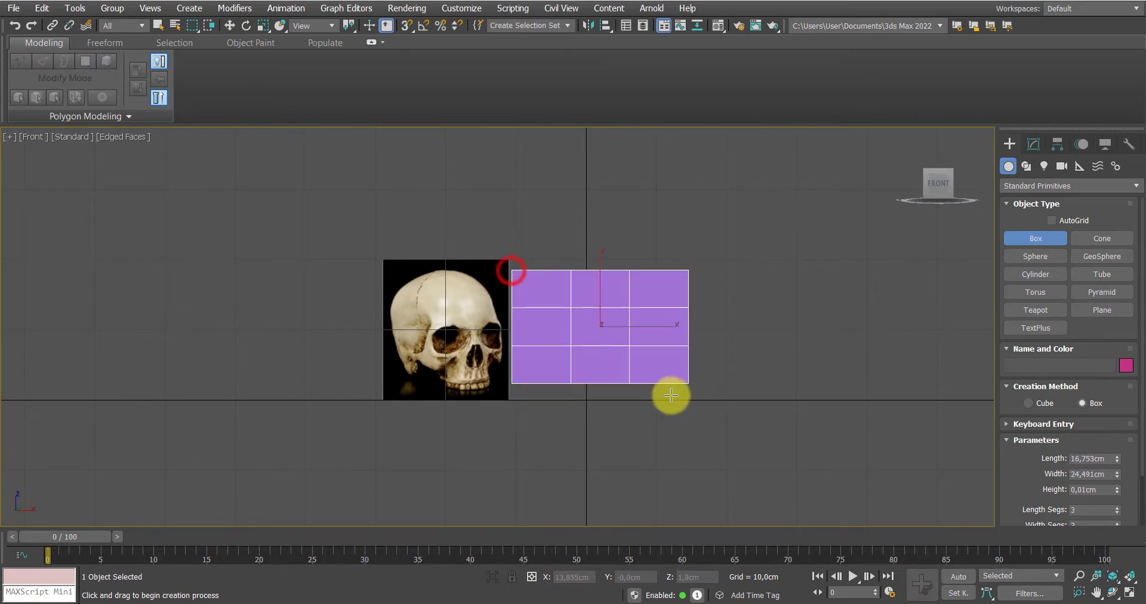
click(668, 393)
right_click(678, 394)
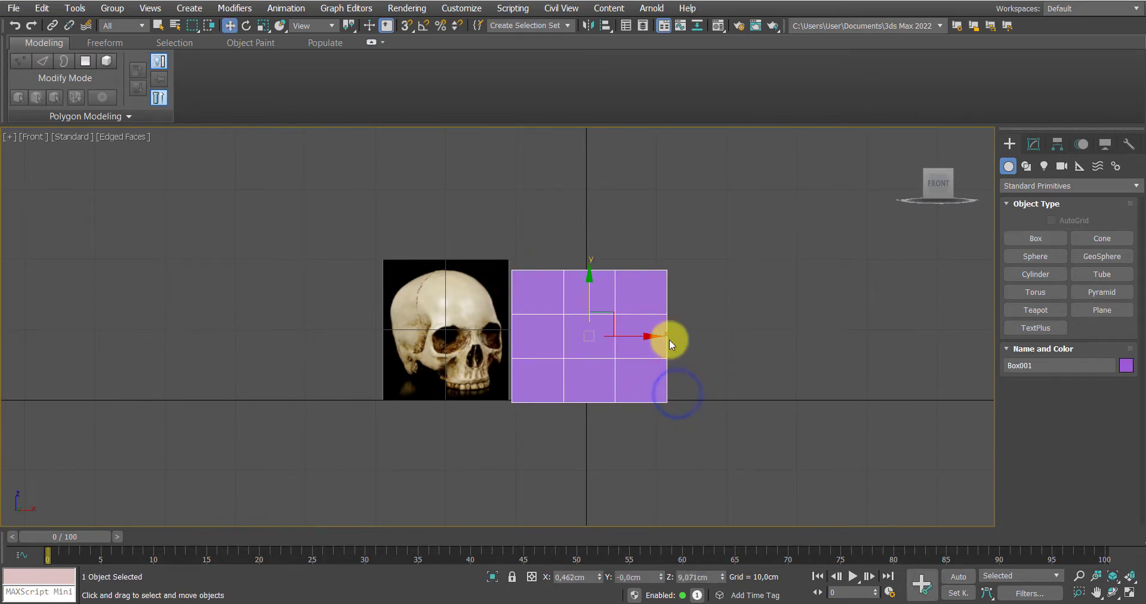
Set the box's width to about 21.0 cm and height to about 18.2 cm, and move it along Y to about 5.0 cm
key(p)
scroll(650, 336, up, 3)
scroll(665, 363, down, 5)
alt+middle_drag(665, 362, 579, 363)
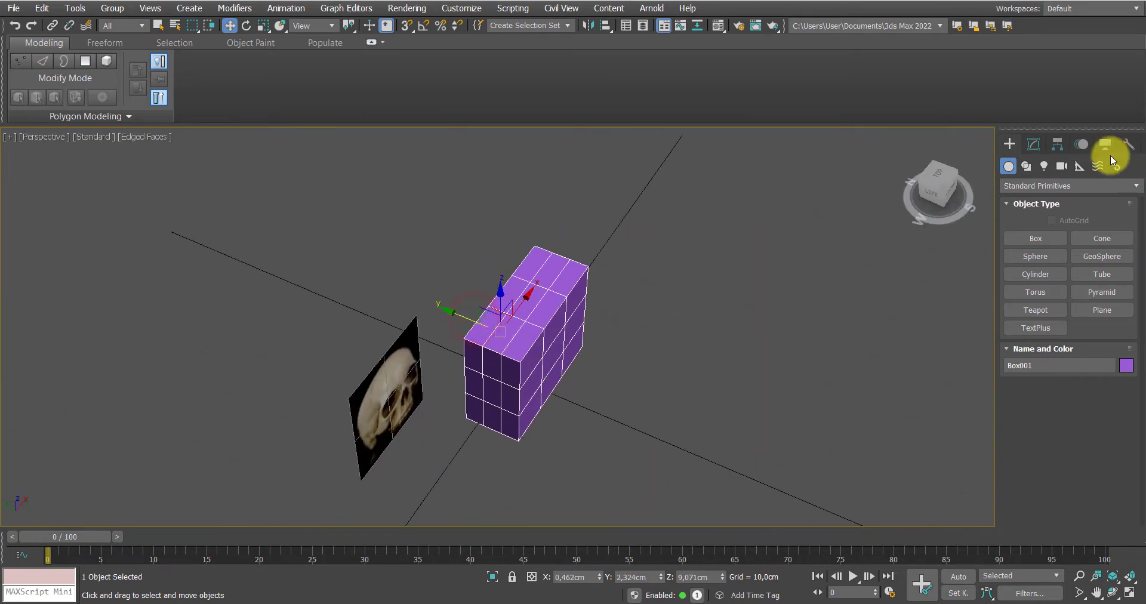
click(1033, 144)
alt+middle_drag(775, 334, 877, 340)
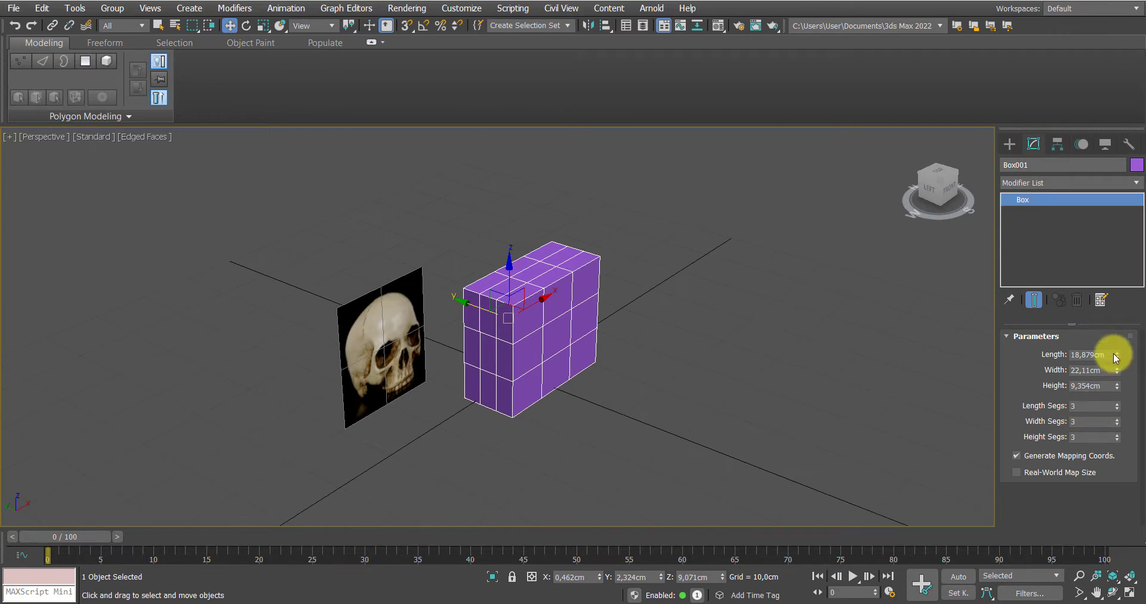
drag(1118, 369, 1121, 326)
alt+middle_drag(507, 416, 531, 425)
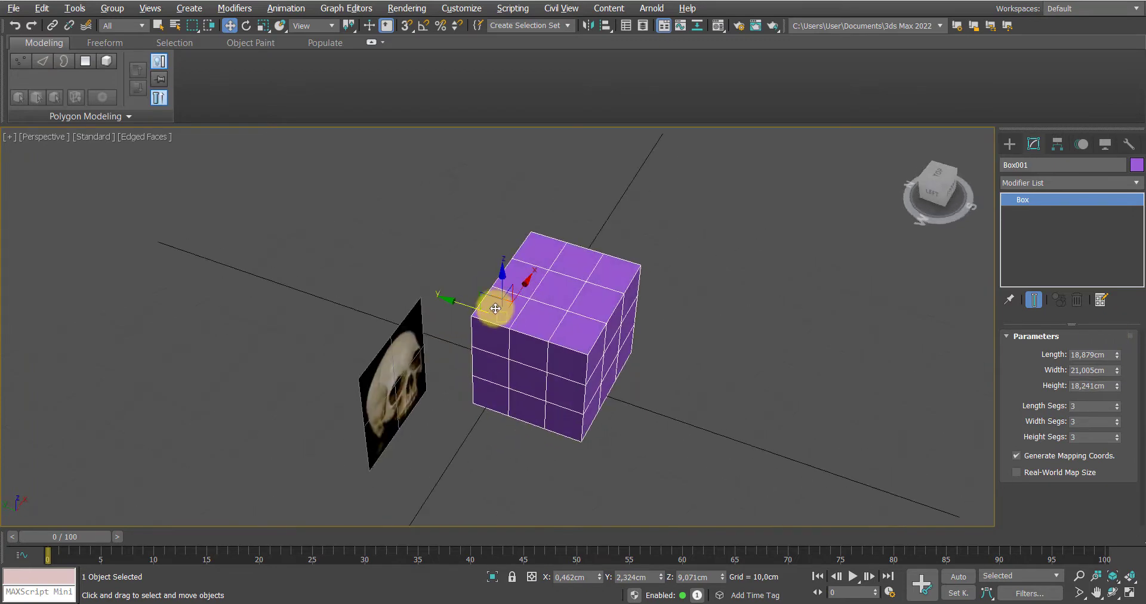
alt+middle_drag(474, 307, 547, 350)
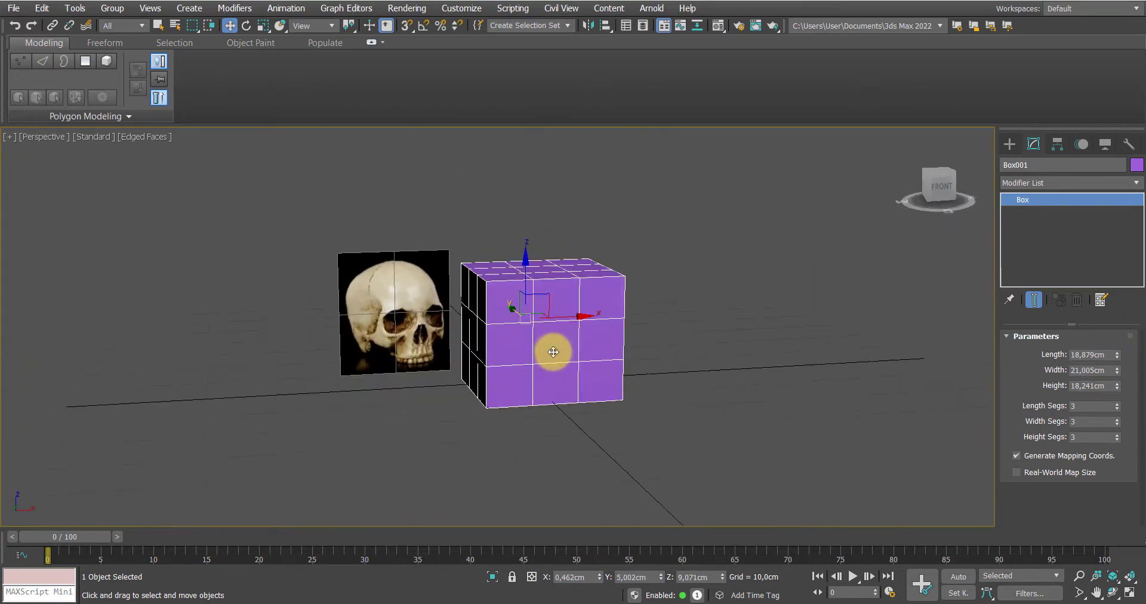
Round the box with a Relax modifier, using a relax value of 1.0 and 23 iterations
scroll(598, 380, up, 3)
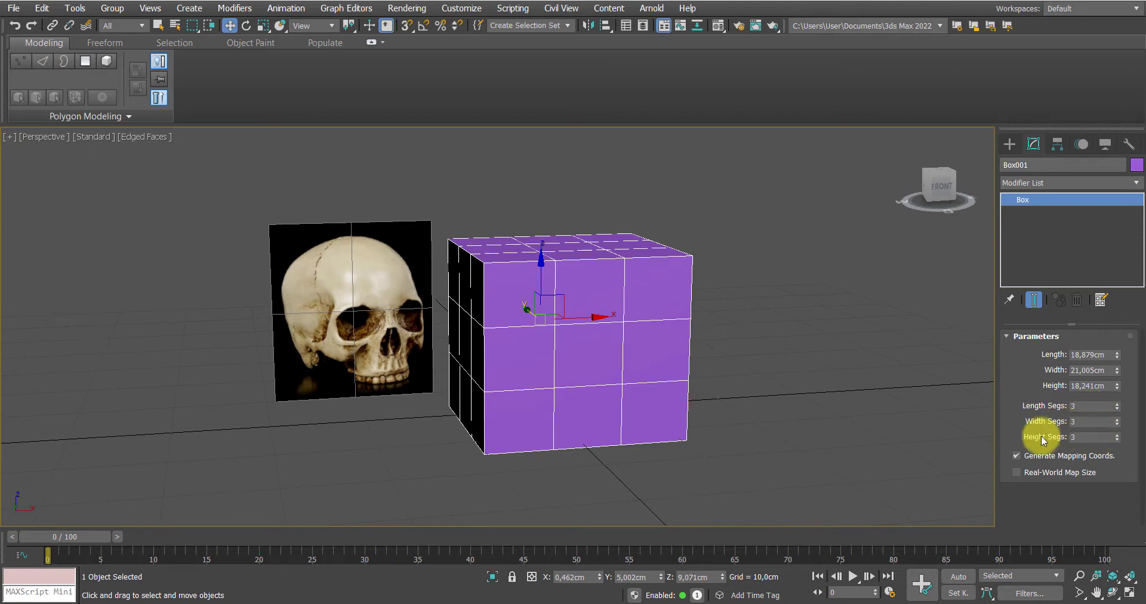
alt+middle_drag(596, 376, 609, 353)
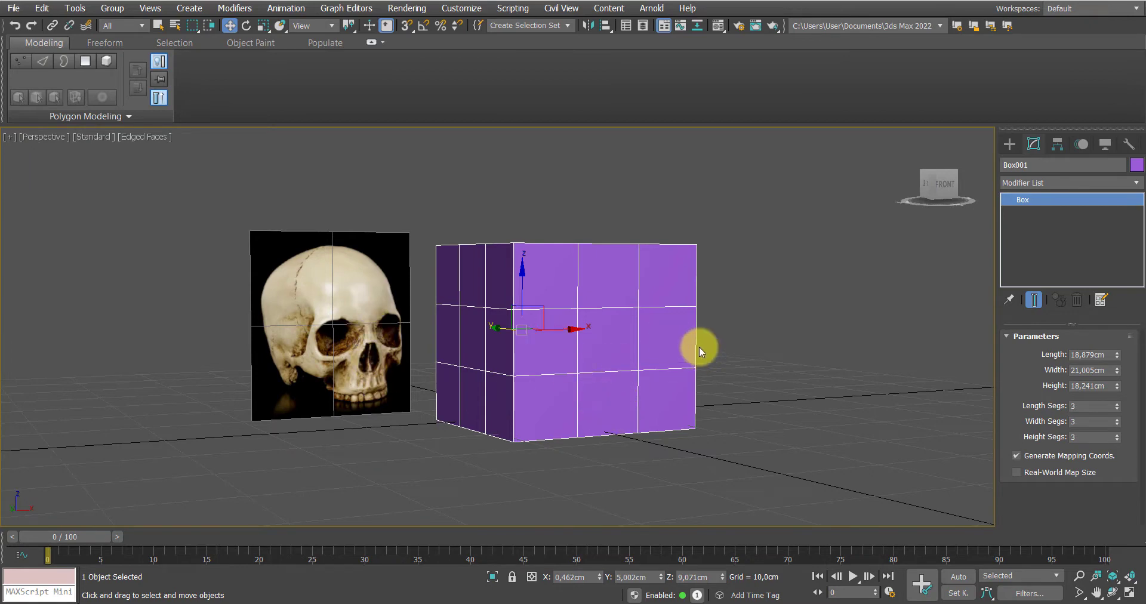
alt+middle_drag(529, 442, 443, 381)
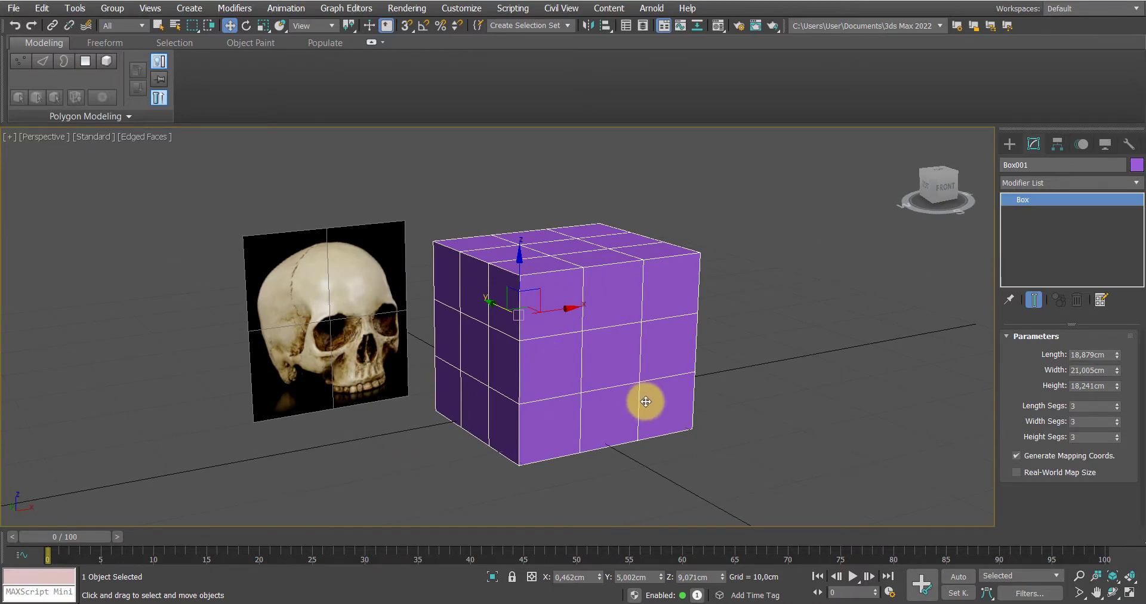
mouse_move(657, 391)
alt+middle_down()
mouse_move(641, 388)
mouse_move(670, 394)
mouse_move(653, 397)
alt+middle_up()
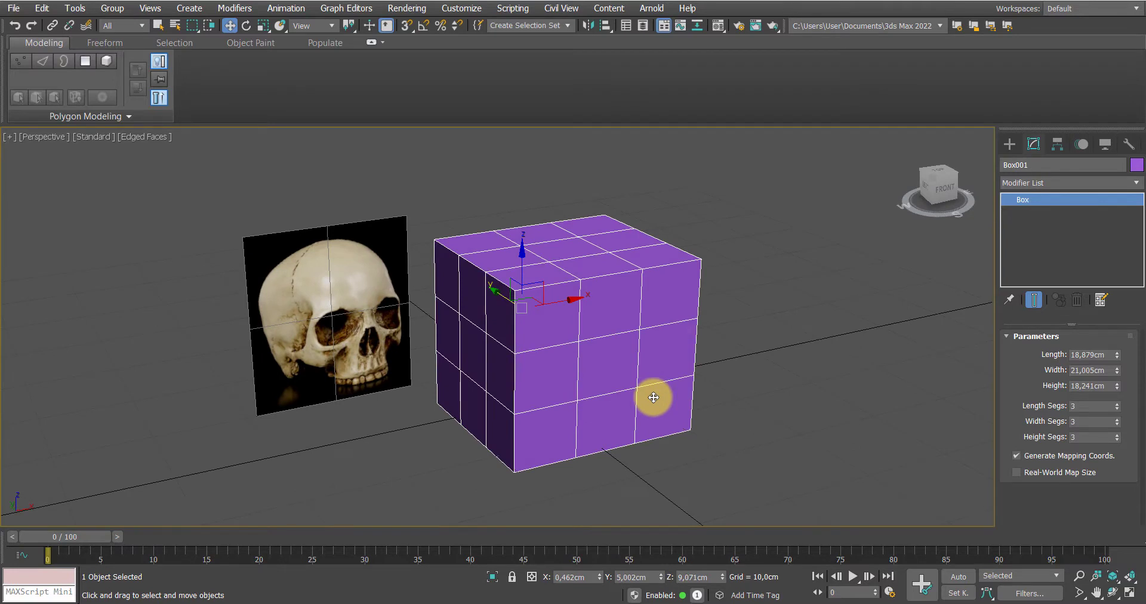
click(1041, 184)
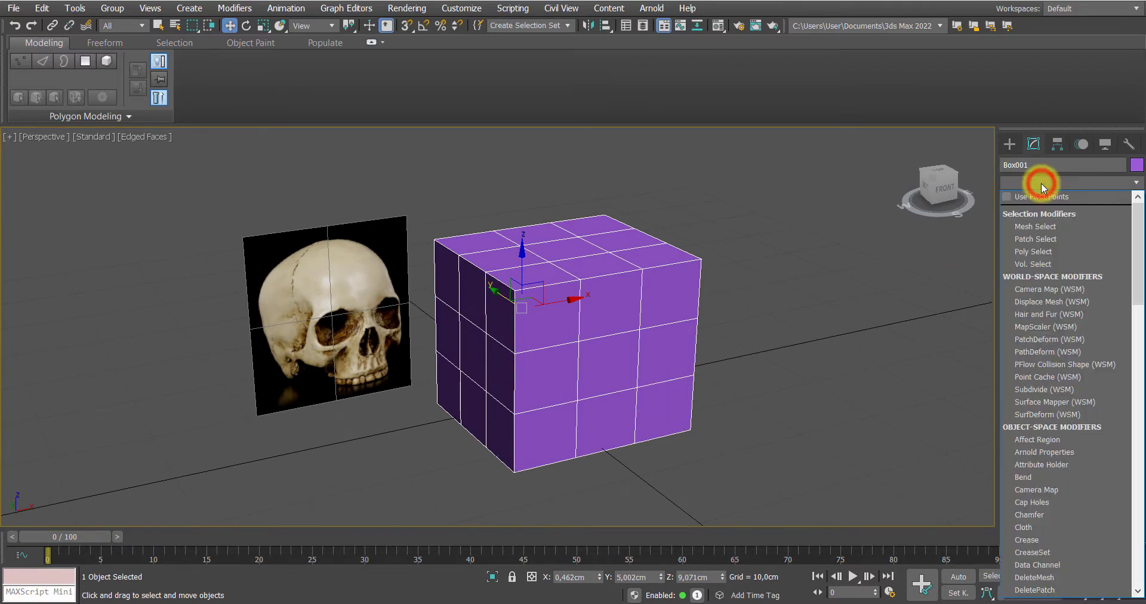
key(r)
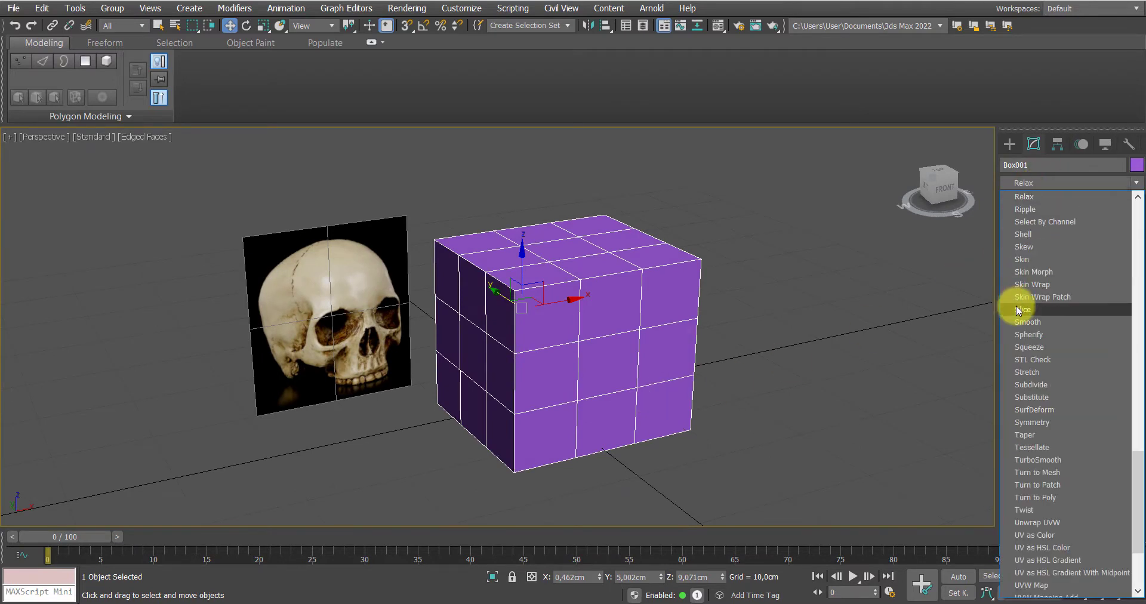
click(1040, 199)
drag(1130, 359, 1133, 312)
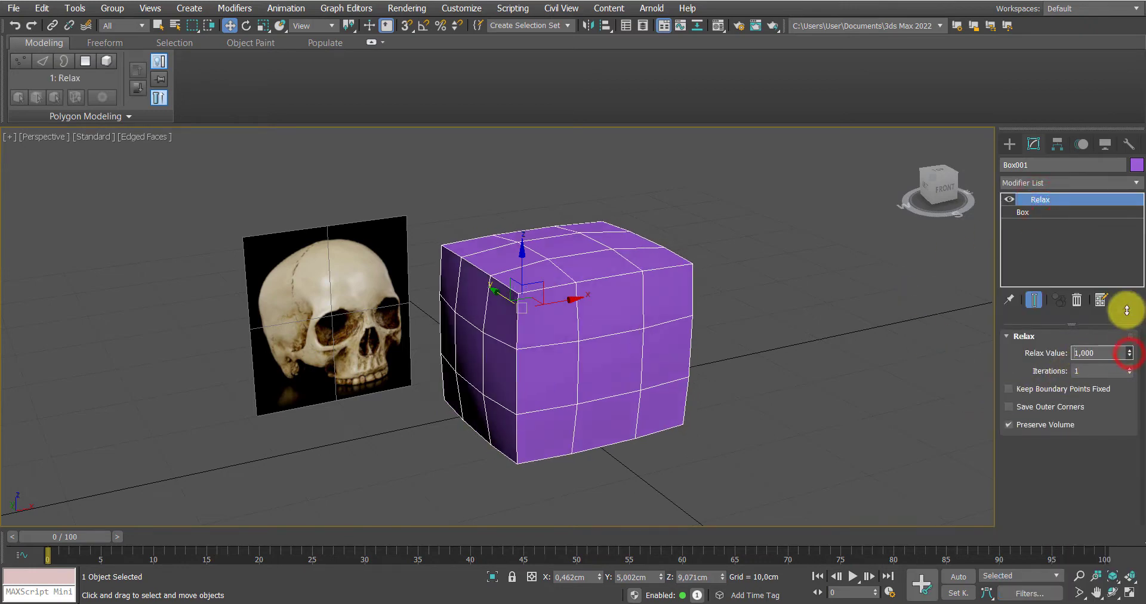
mouse_move(1128, 370)
mouse_down()
mouse_move(1128, 337)
mouse_move(1128, 375)
mouse_move(1127, 356)
mouse_up()
alt+middle_drag(654, 353, 694, 358)
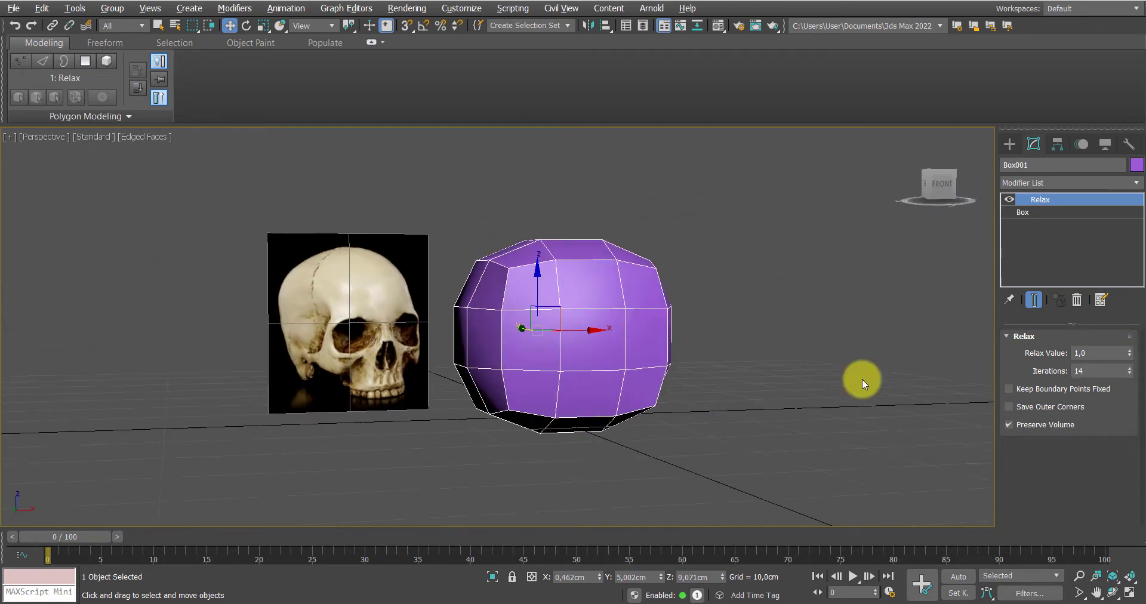
drag(1134, 374, 1128, 372)
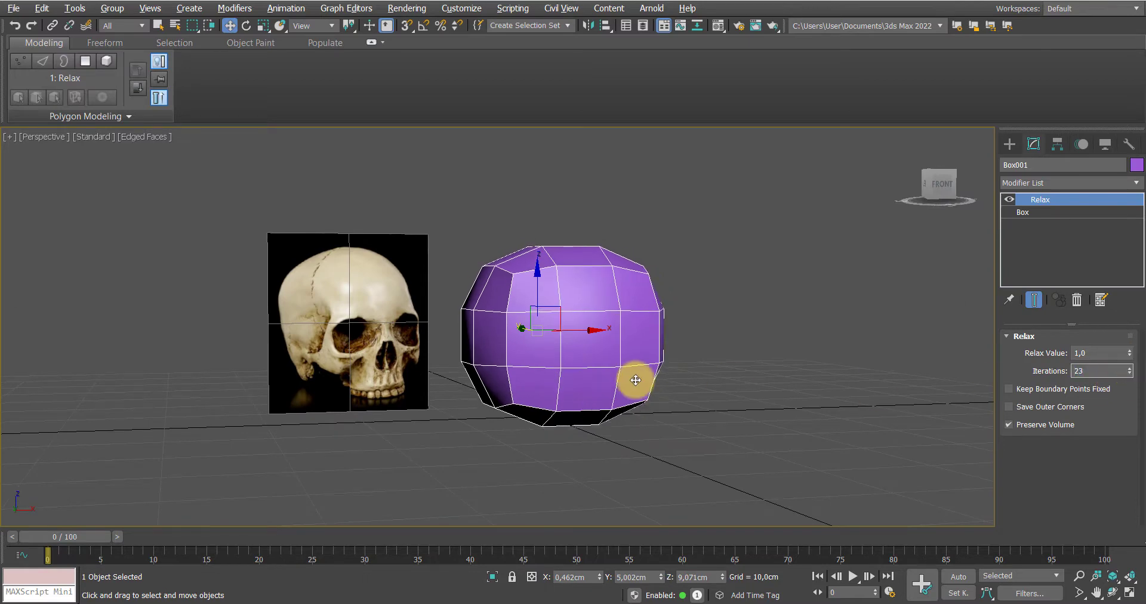
mouse_move(634, 379)
alt+middle_down()
mouse_move(622, 370)
mouse_move(653, 389)
mouse_move(634, 383)
alt+middle_up()
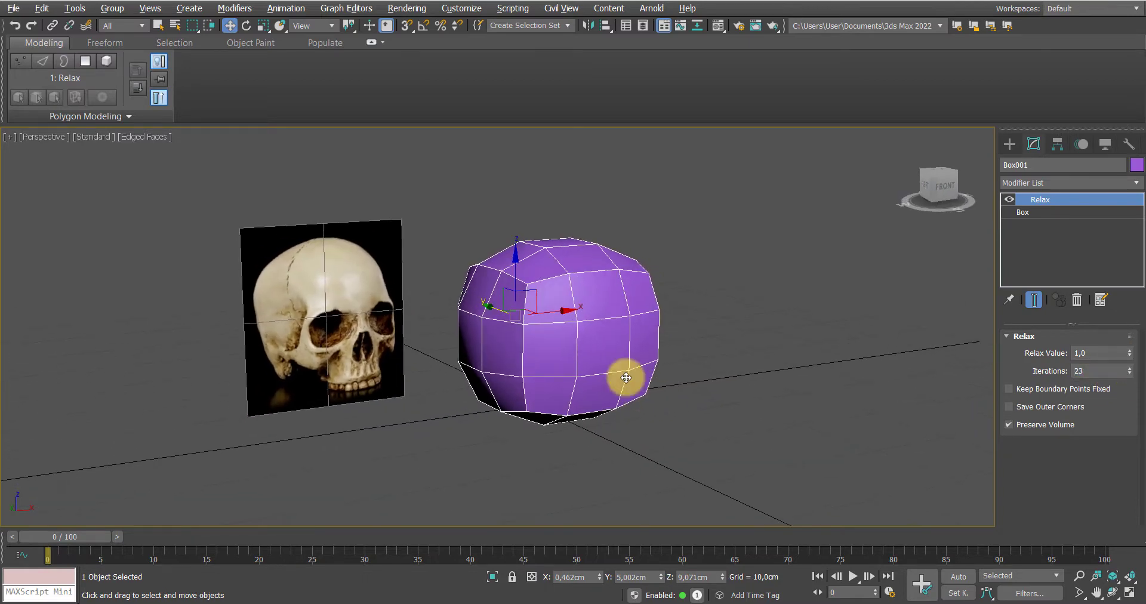
Convert the relaxed box to an Editable Poly
right_click(601, 350)
mouse_move(622, 514)
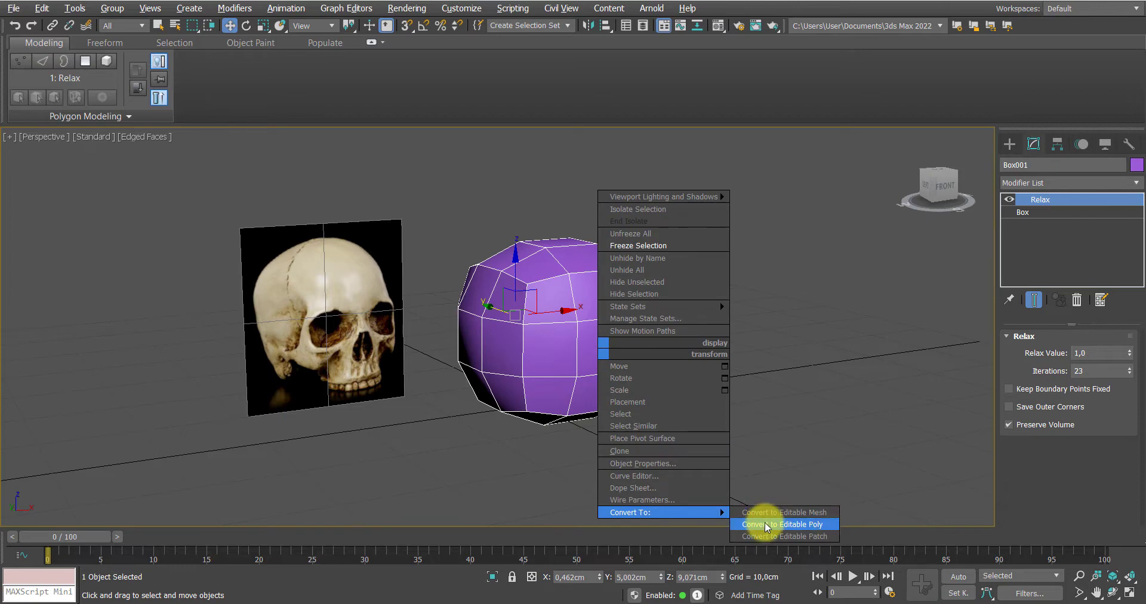
click(764, 524)
Work at edge level and select a horizontal edge in the middle column of the rounded box's front face
alt+middle_drag(732, 420, 652, 417)
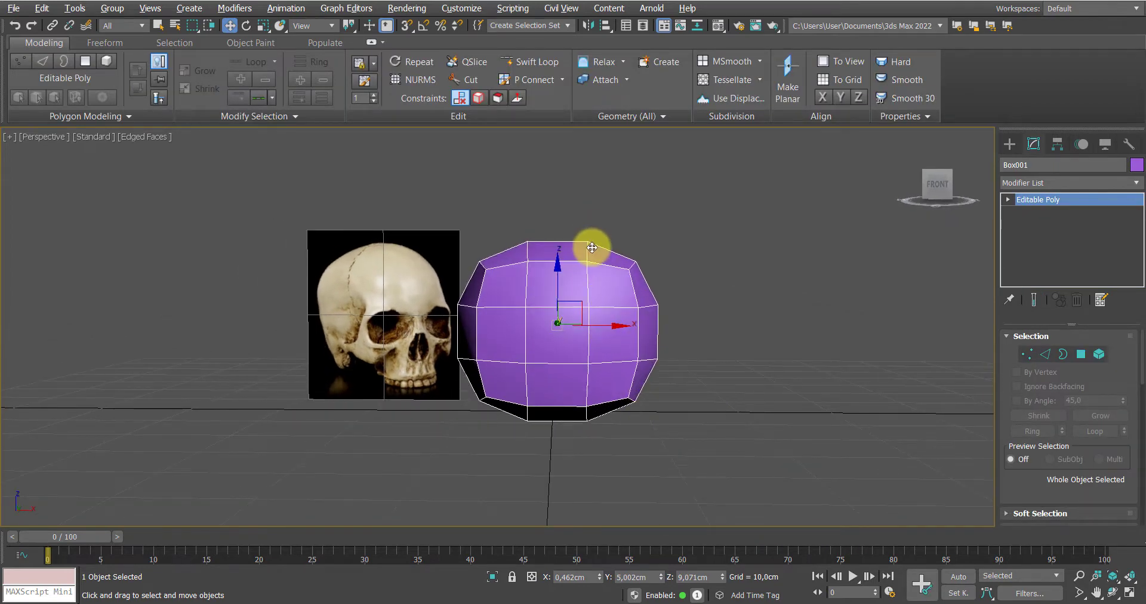
alt+middle_drag(559, 349, 598, 350)
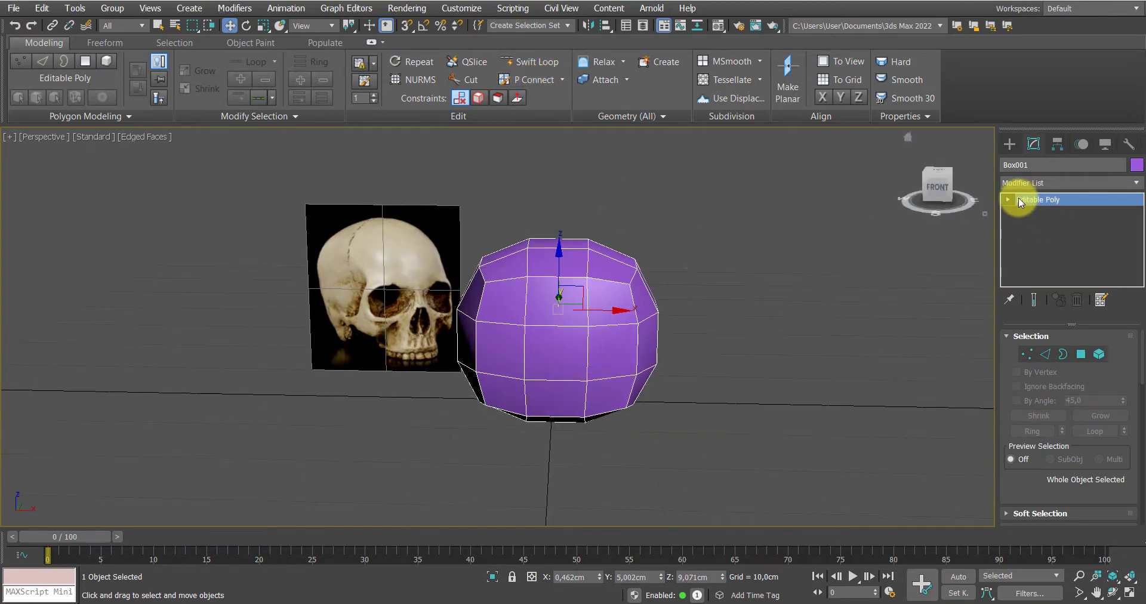
click(1031, 224)
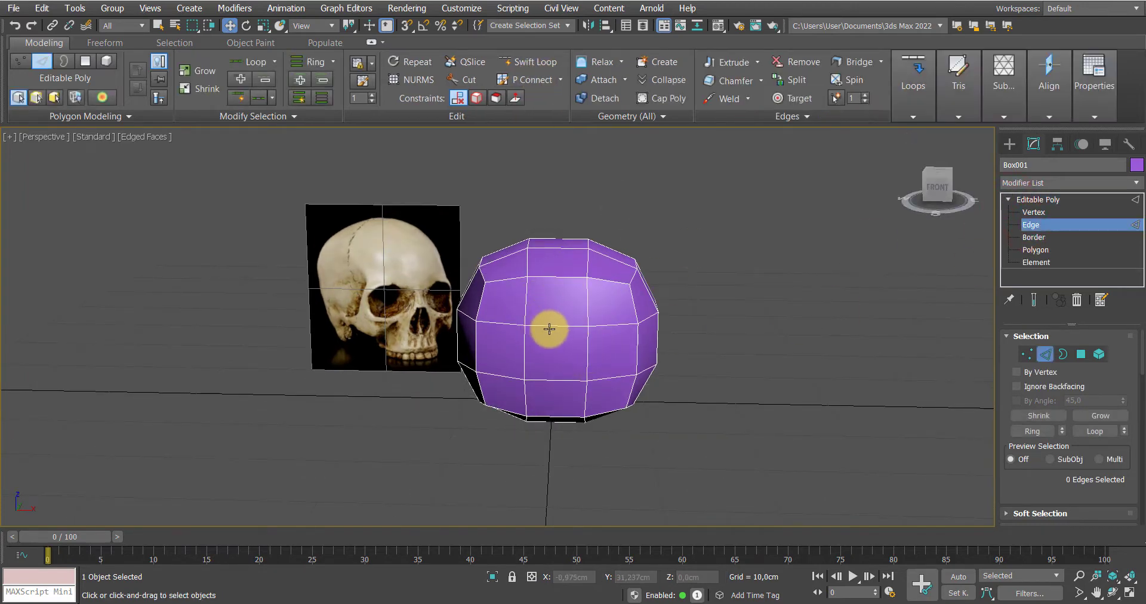
click(551, 329)
alt+middle_drag(551, 329, 545, 353)
scroll(545, 354, up, 3)
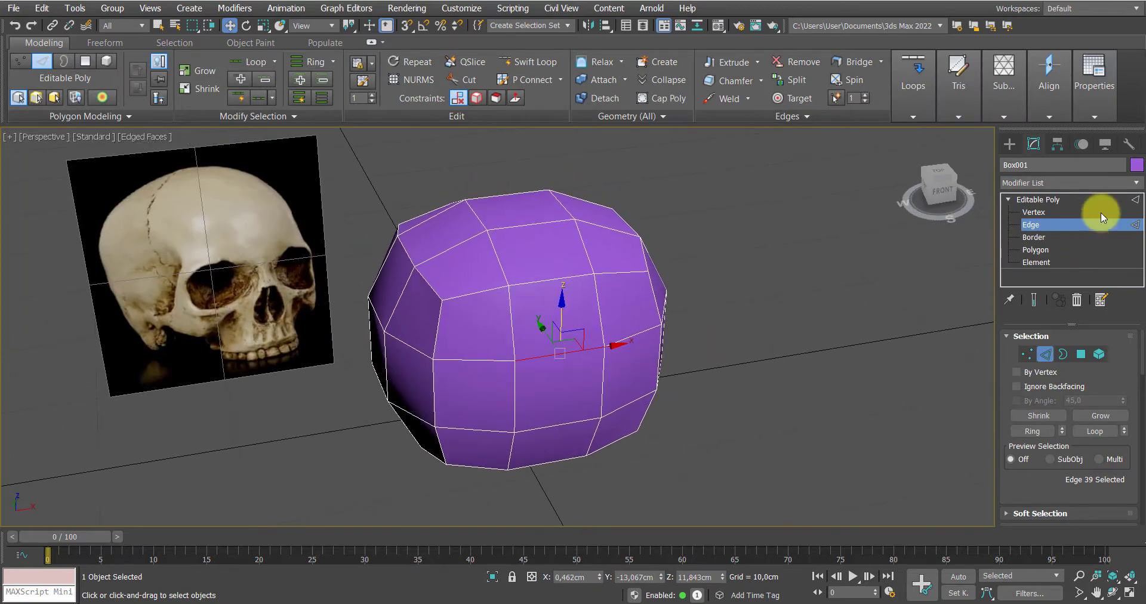
Change the object colour of the rounded box to light blue
click(1136, 166)
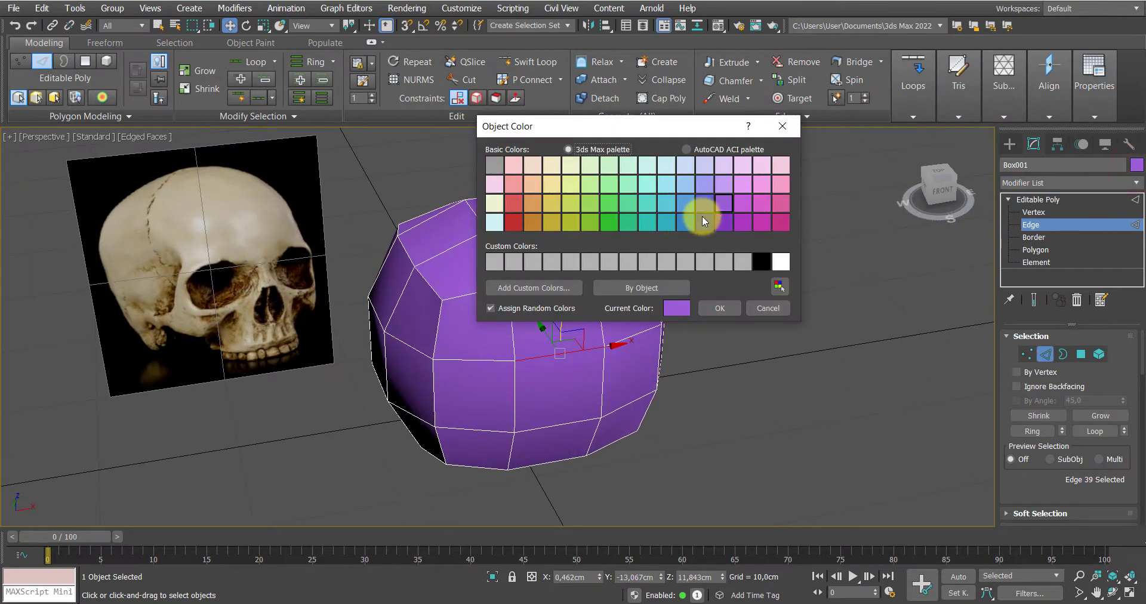
click(682, 184)
click(715, 307)
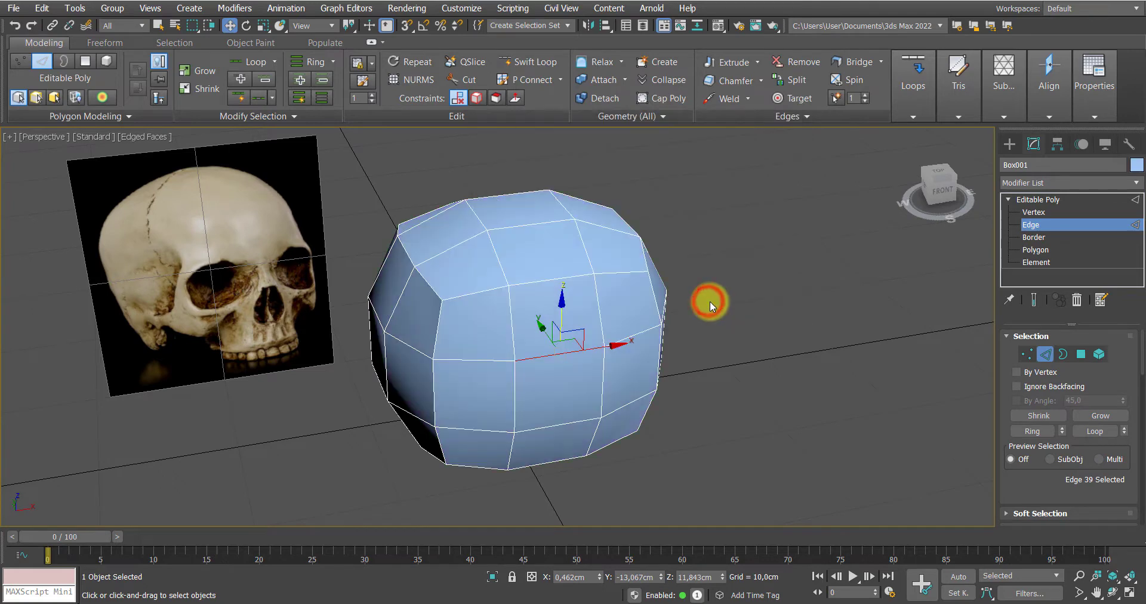
Expand the selected edge to its ring and connect the edges with a vertical loop around the middle of the model
alt+middle_drag(512, 346, 555, 340)
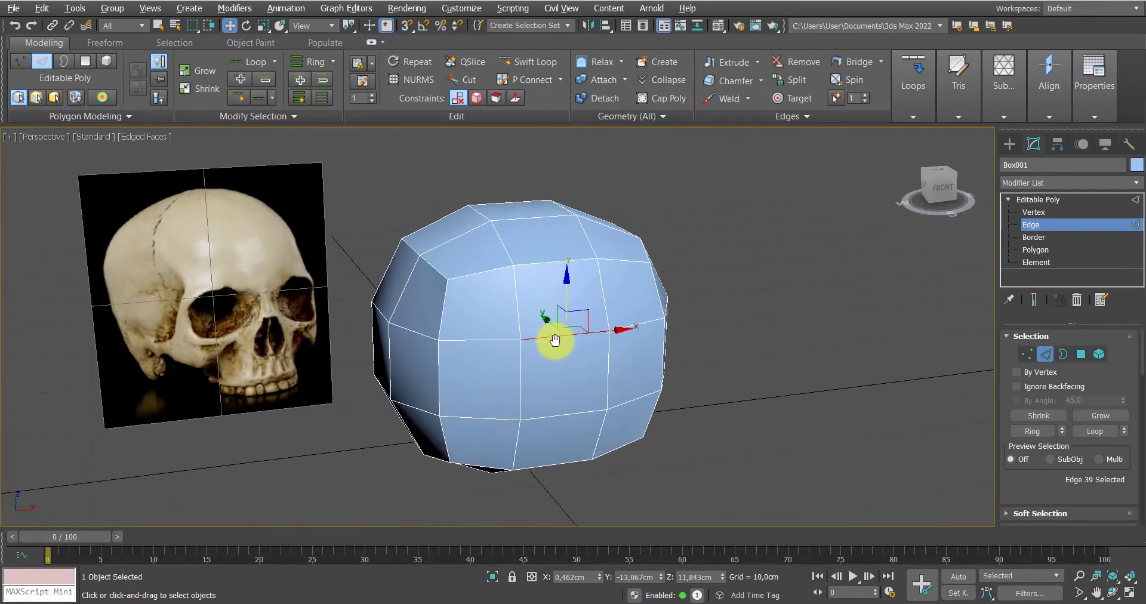
click(1035, 431)
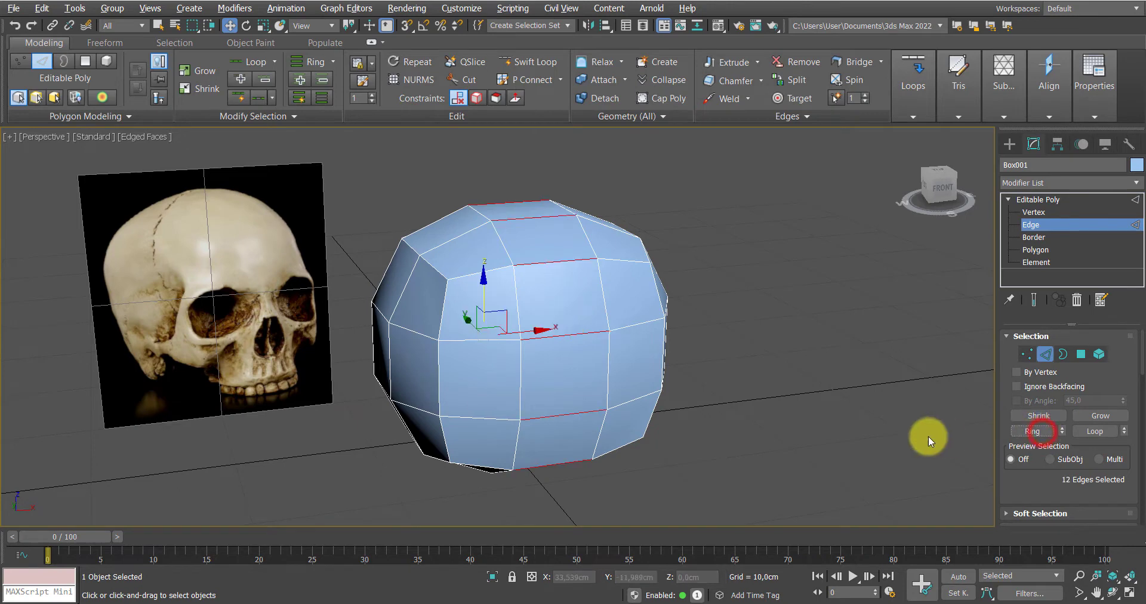
right_click(767, 381)
click(742, 426)
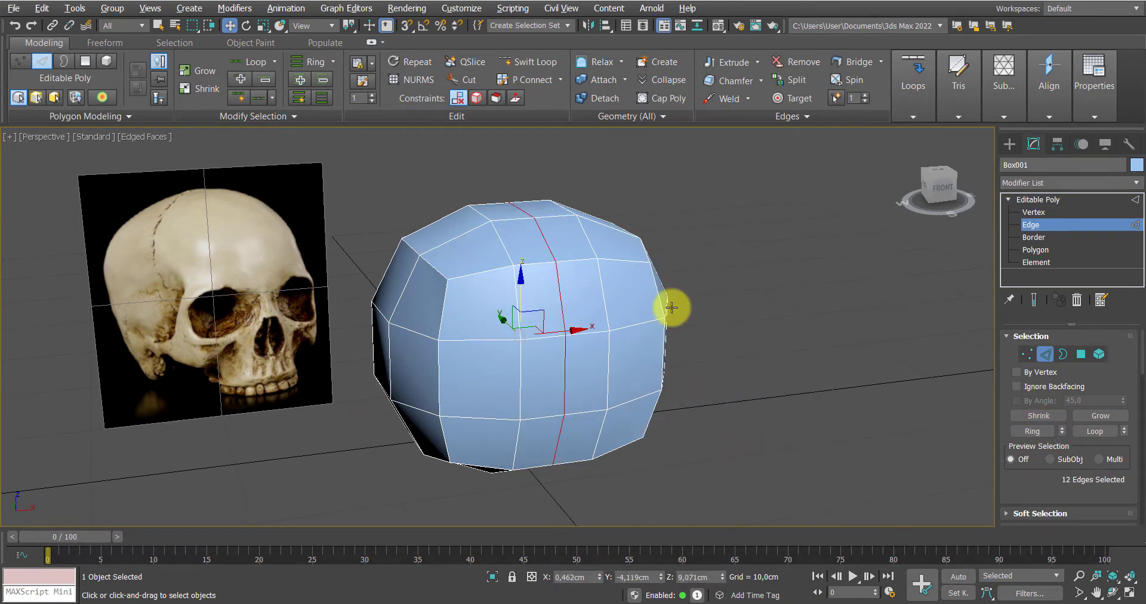
Select all polygons on the +X side of the centre loop at polygon level in the front view
alt+middle_drag(489, 276, 525, 284)
key(f)
scroll(593, 295, up, 5)
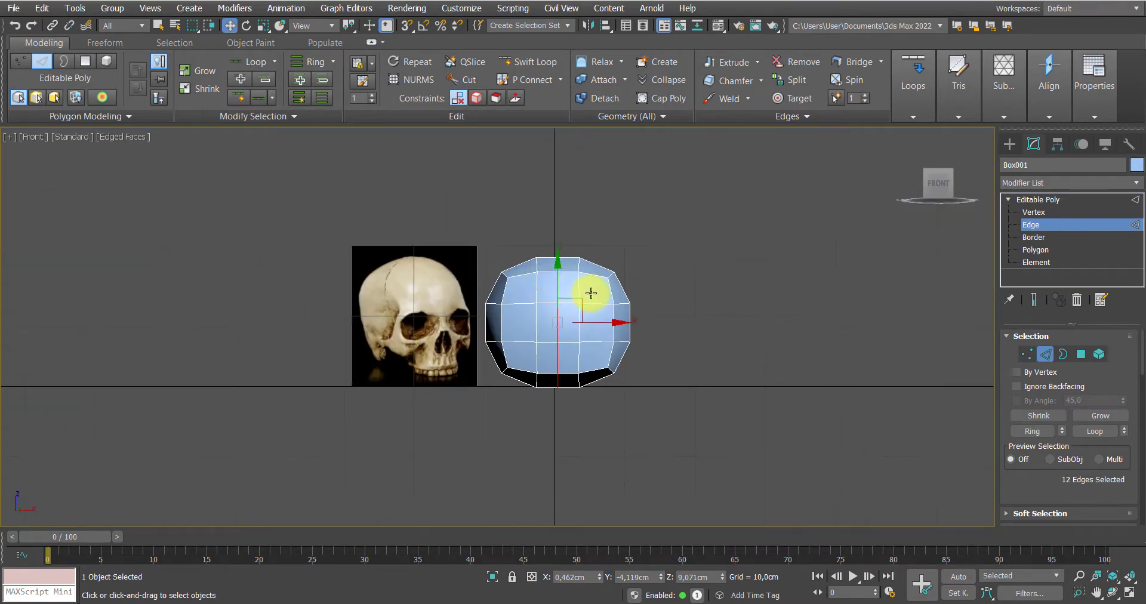
click(1040, 252)
middle_drag(865, 312, 864, 285)
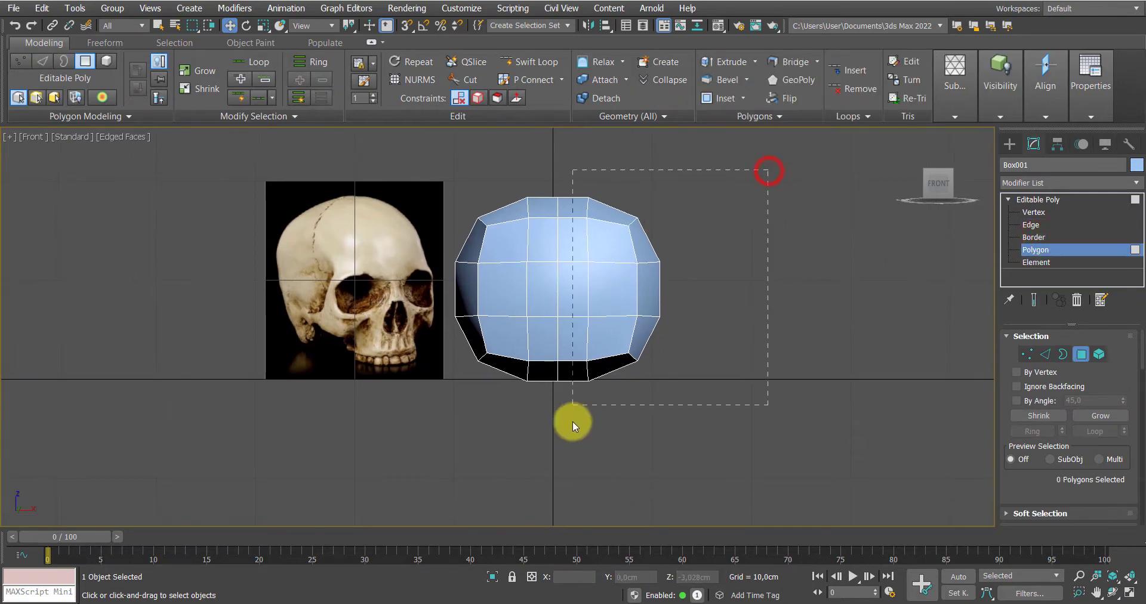
drag(572, 421, 587, 425)
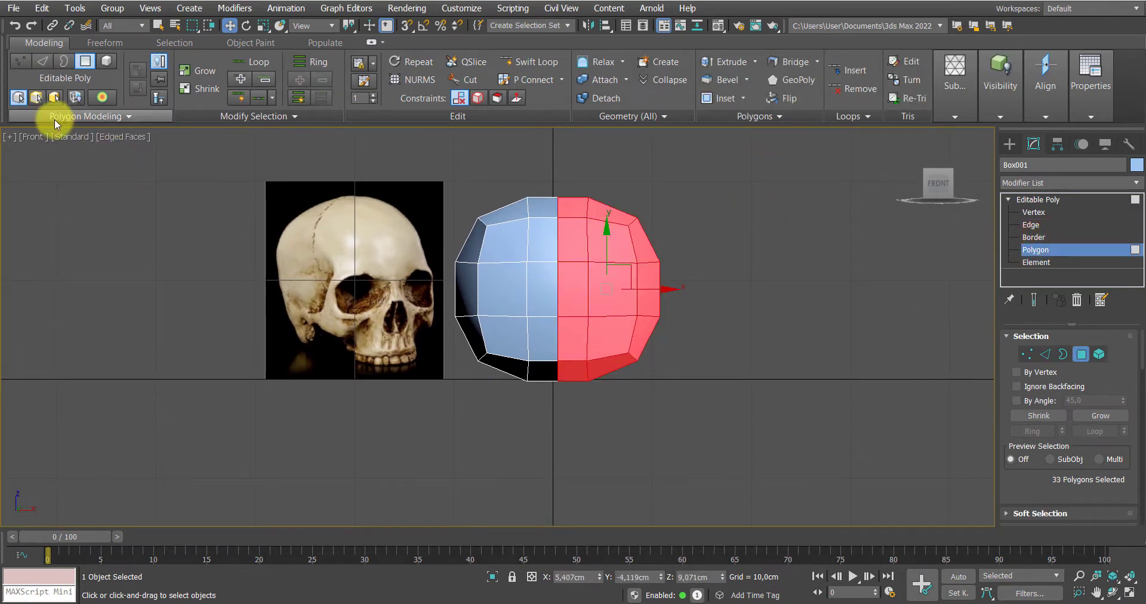
Switch the viewport to perspective and align it with the front of the model
drag(941, 175, 931, 201)
click(938, 190)
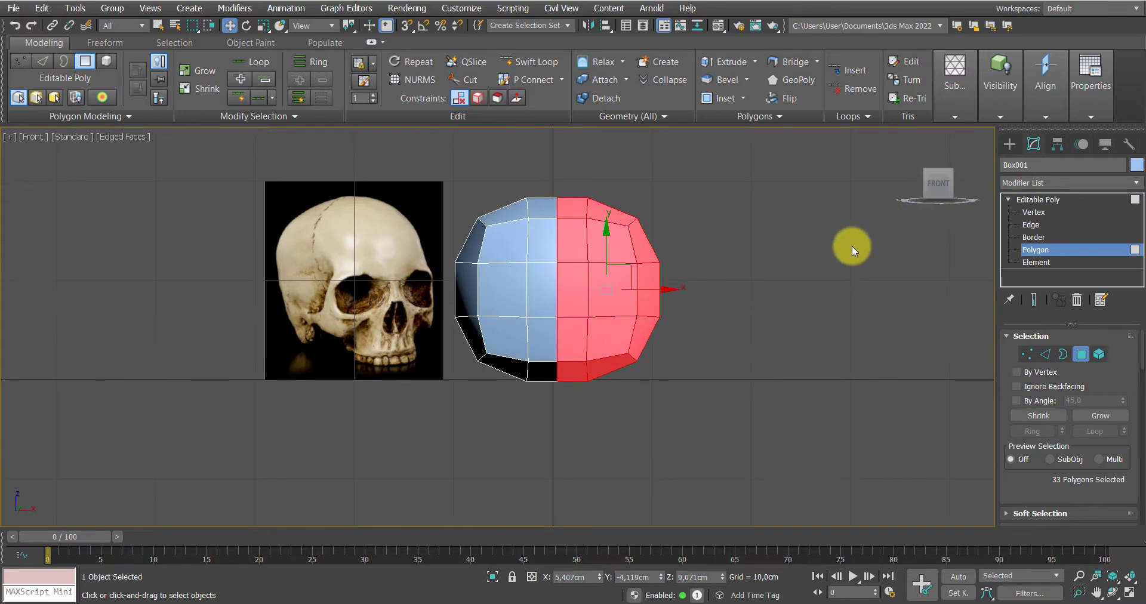
key(p)
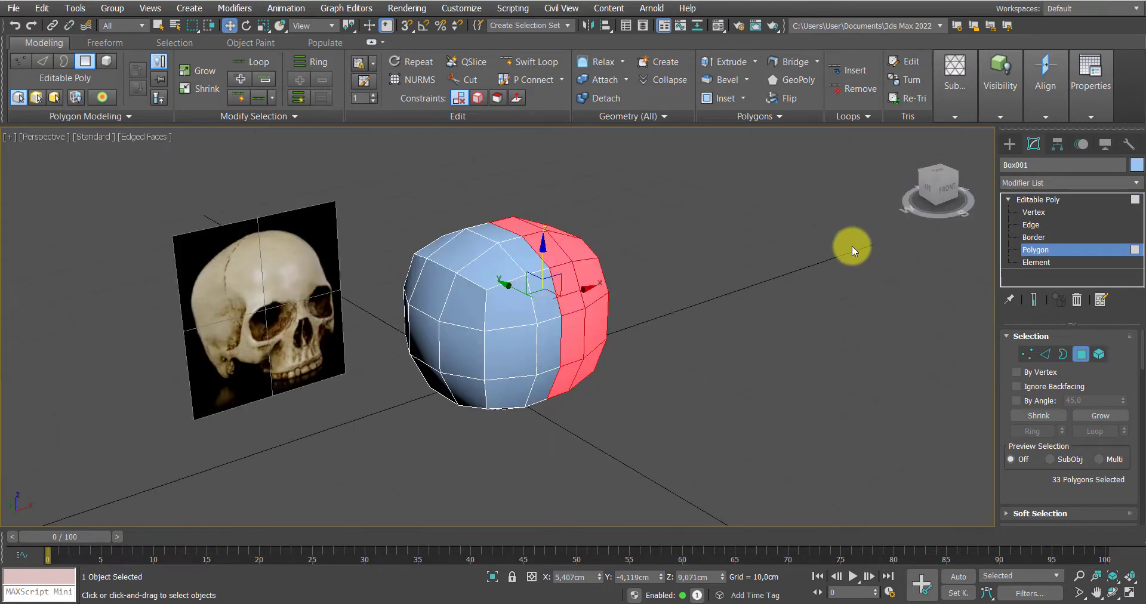
click(949, 191)
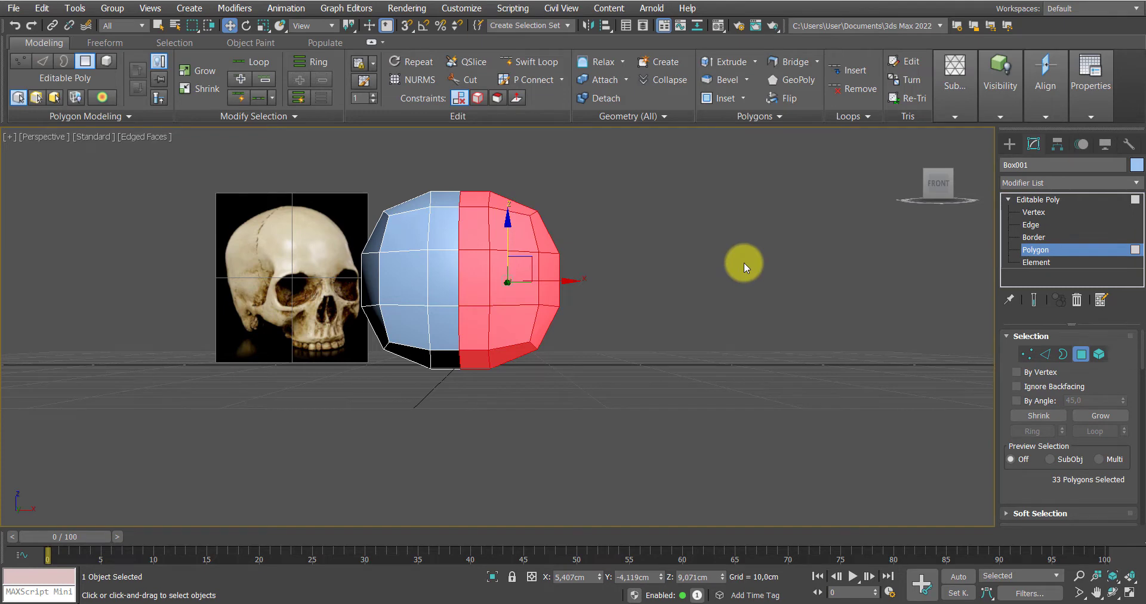
Delete the selected polygons on the +X side so only half of the rounded box remains
key(f)
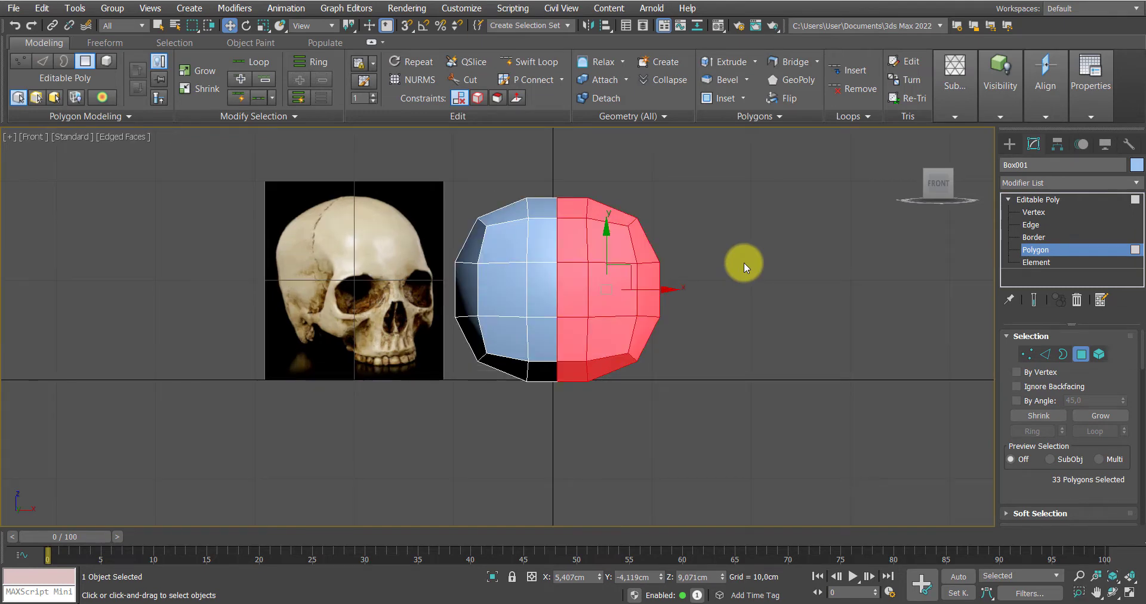
key(Delete)
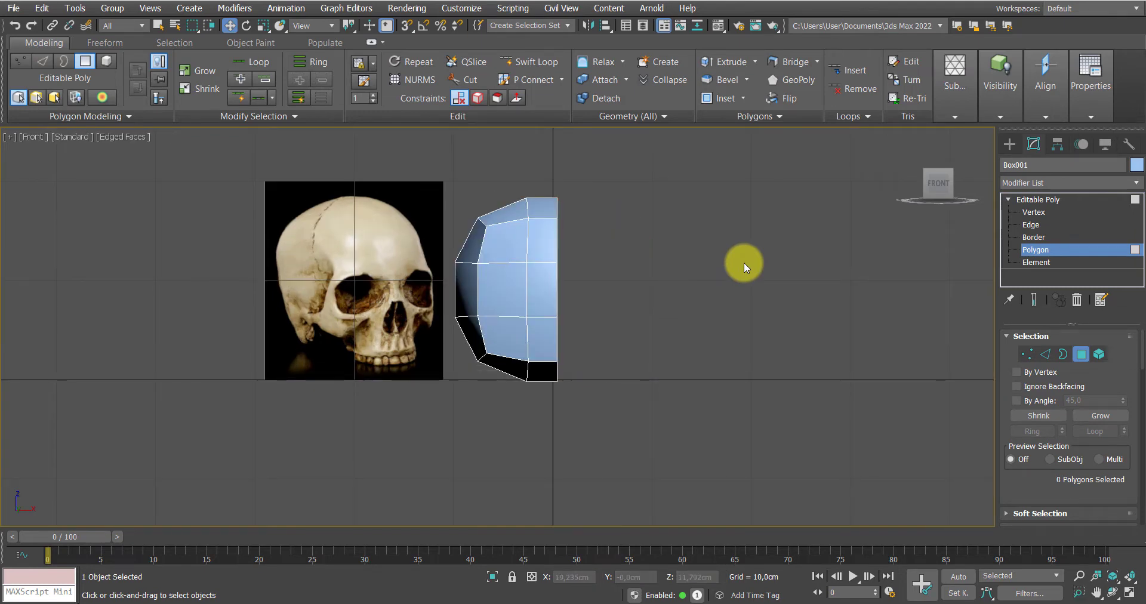
key(p)
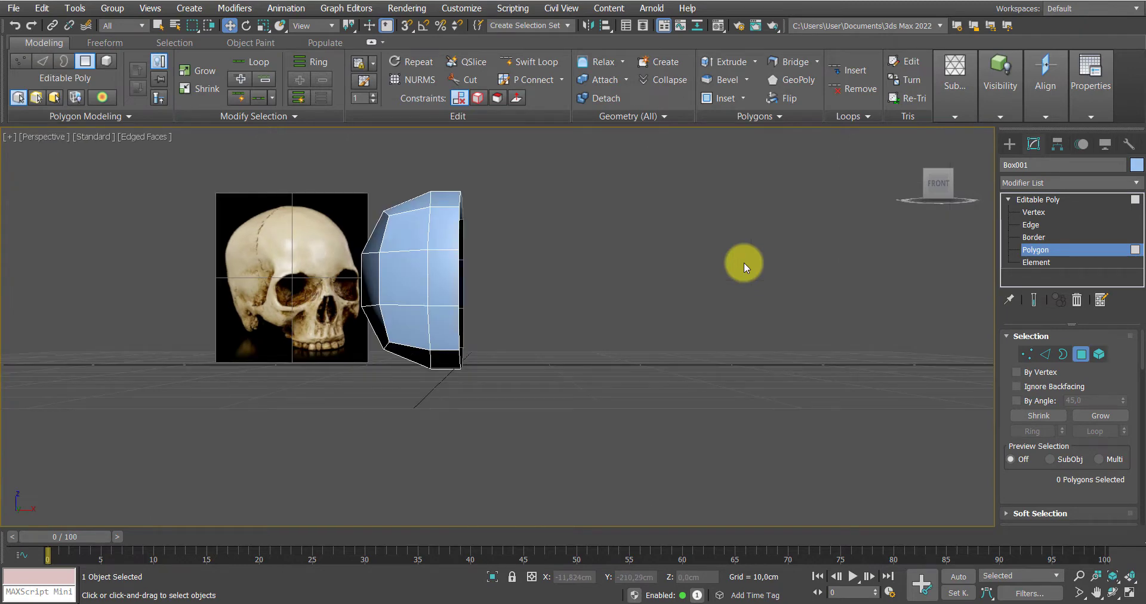
key(f)
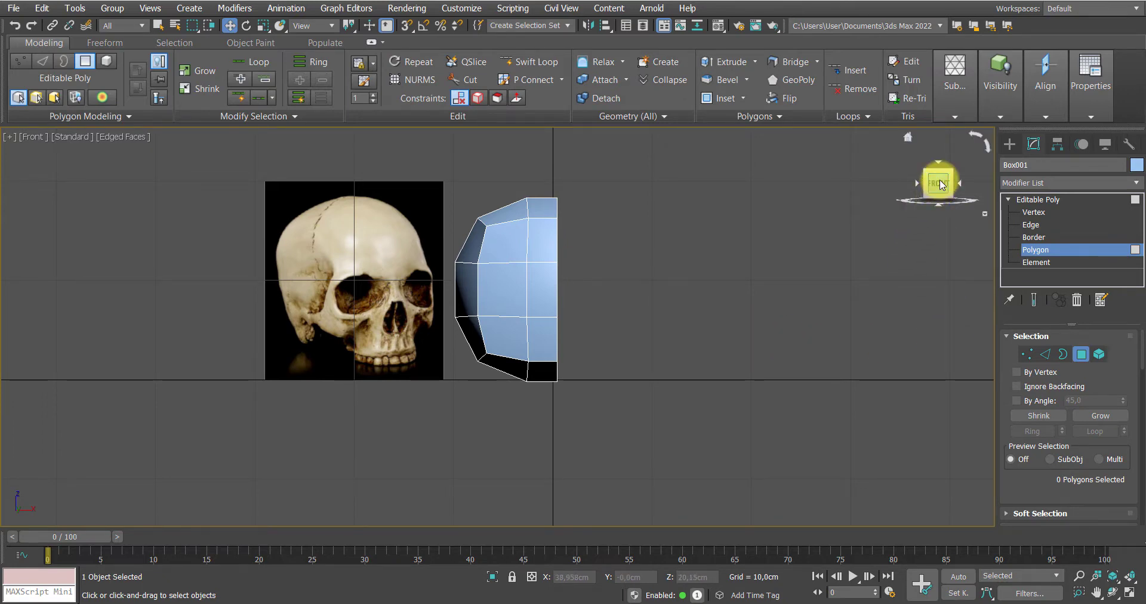
key(p)
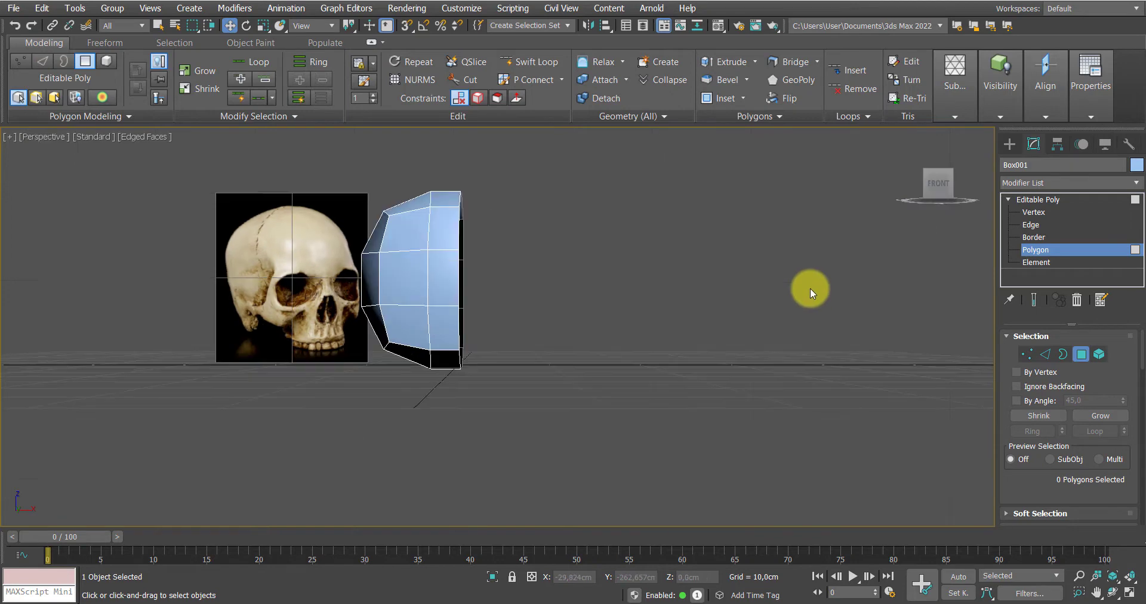
alt+middle_drag(771, 288, 868, 292)
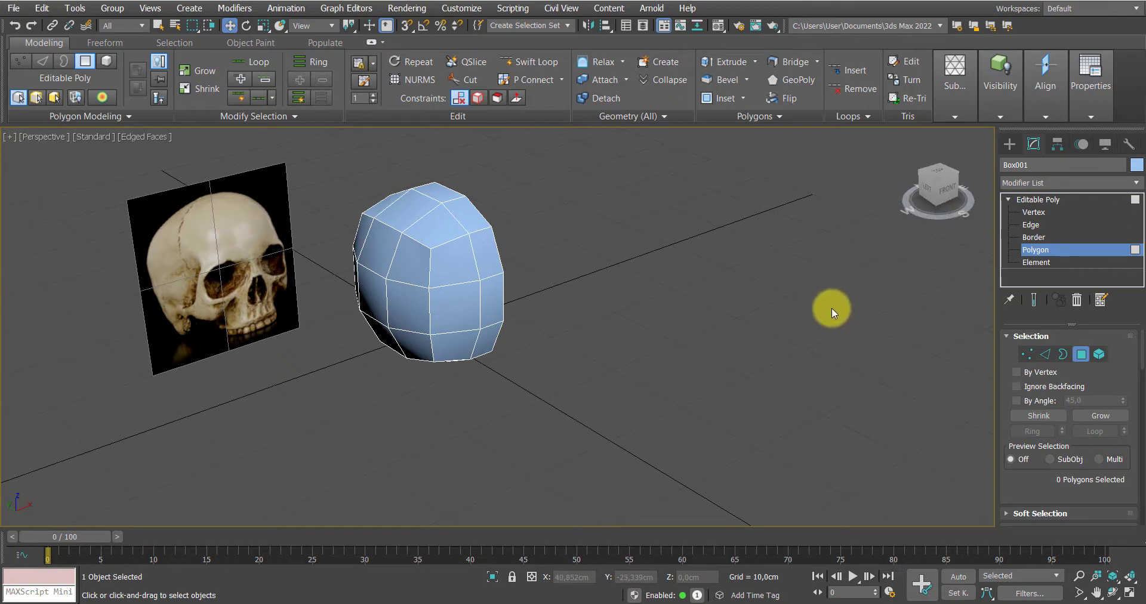
click(948, 196)
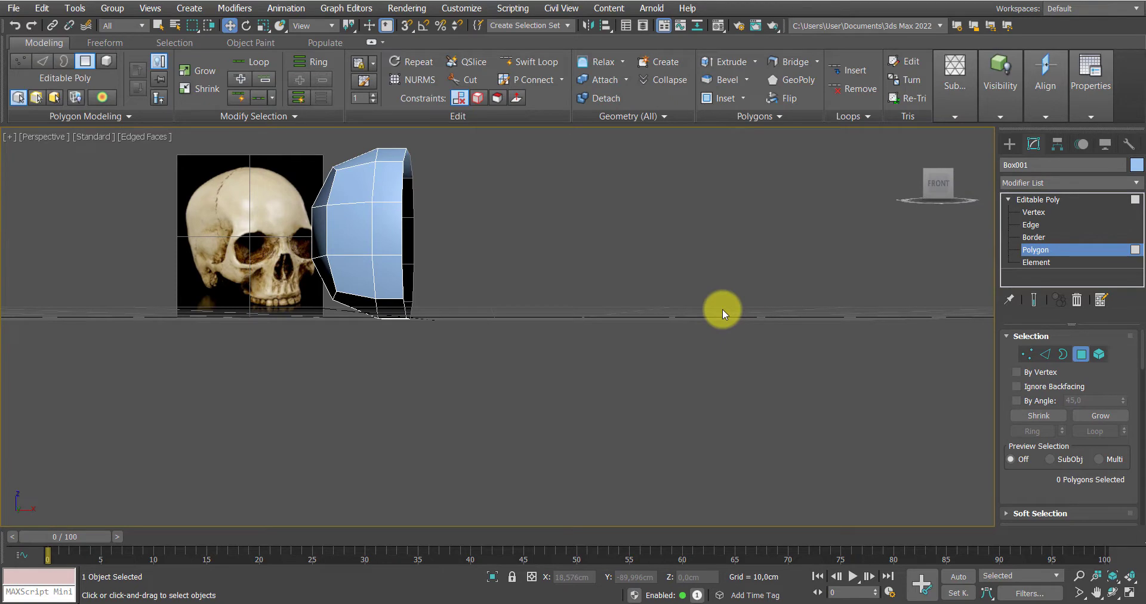
Leave polygon level and add a Symmetry modifier to the halved box
alt+middle_drag(655, 277, 1062, 249)
click(1057, 202)
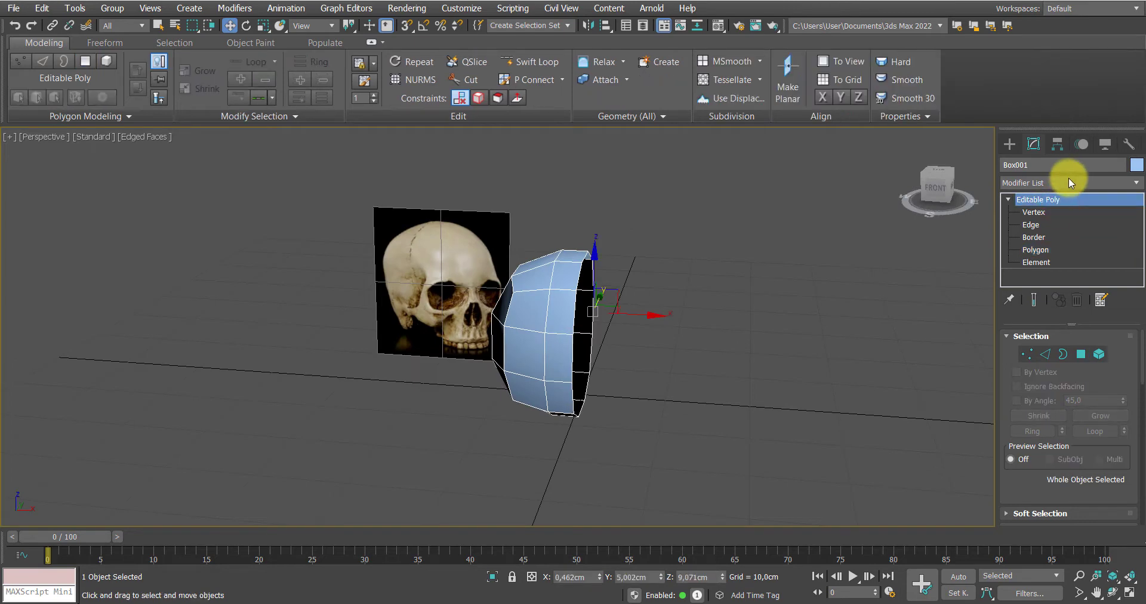
click(1068, 179)
text(sym)
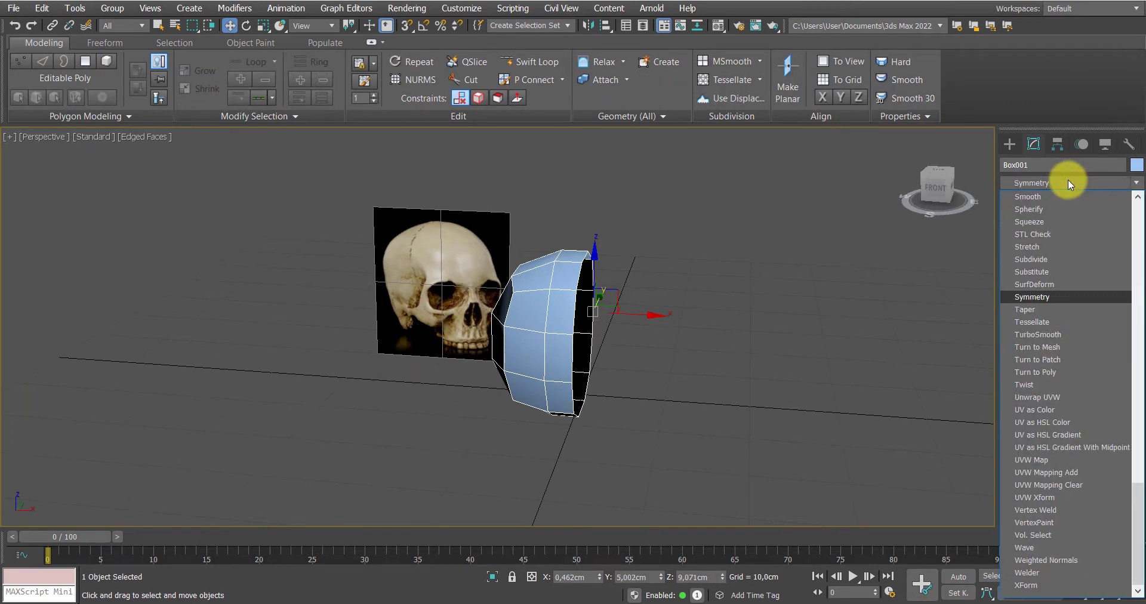
key(Return)
click(1068, 182)
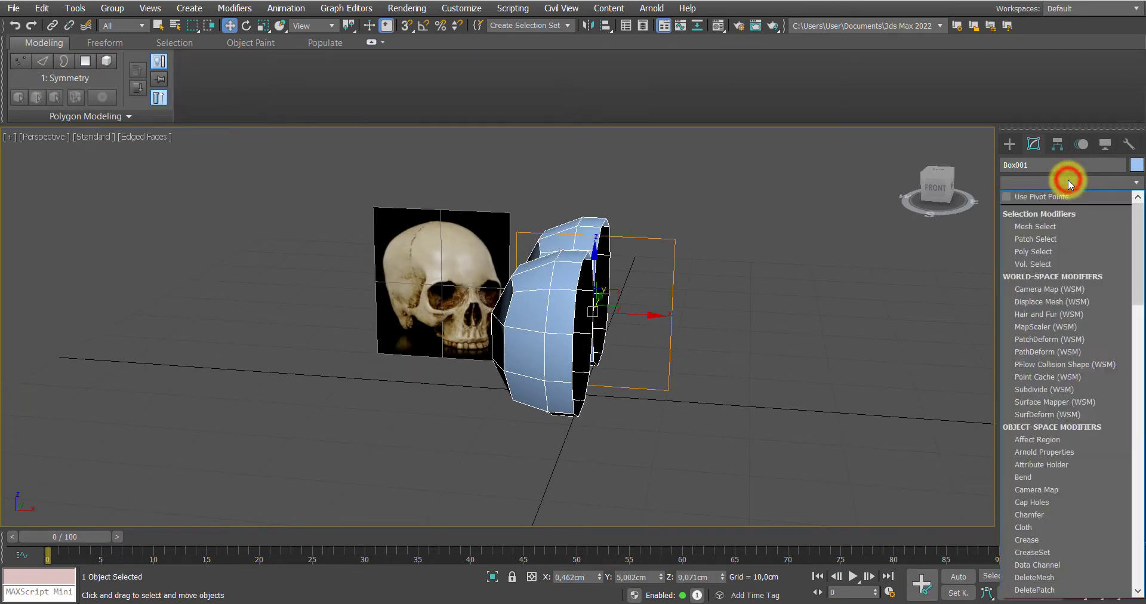
text(s)
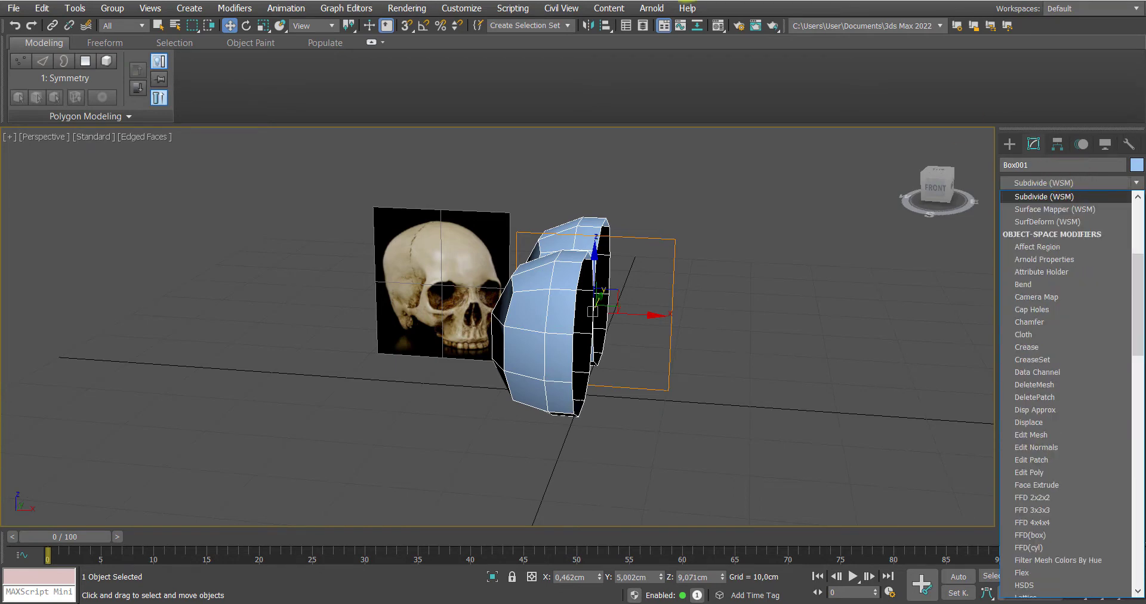
click(825, 267)
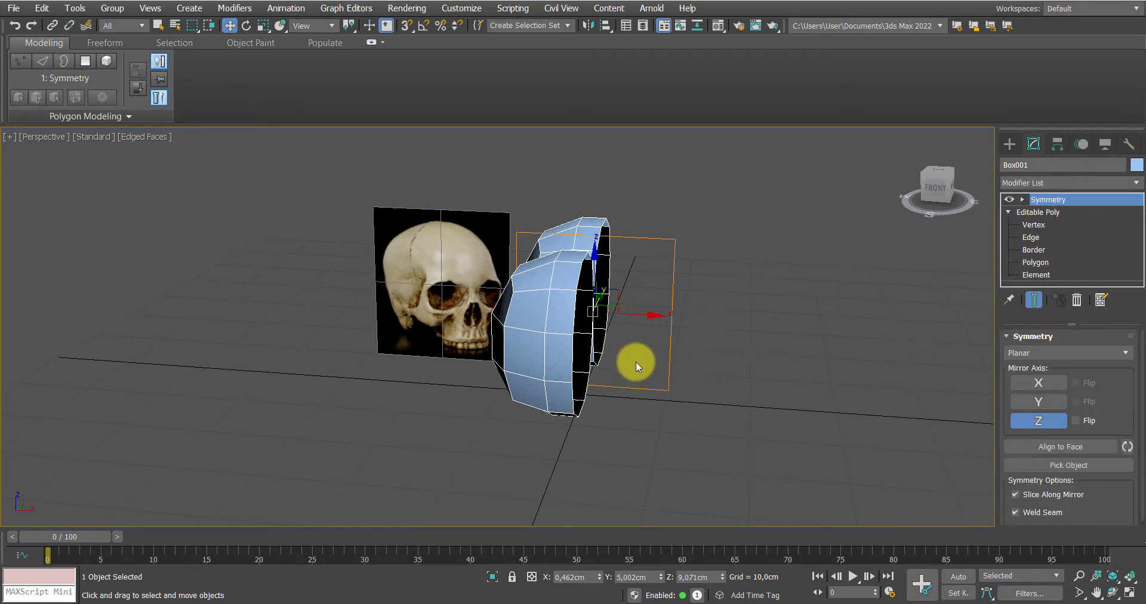
Set the Symmetry modifier's mirror axis to X only and enable Flip for that axis
alt+middle_drag(635, 361, 757, 391)
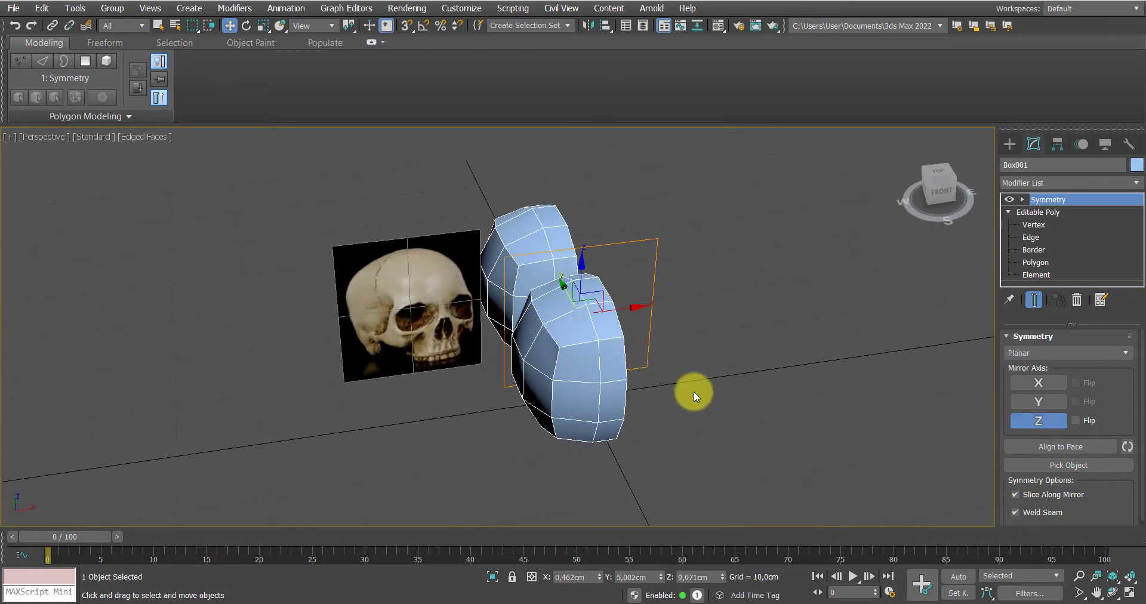
click(1052, 420)
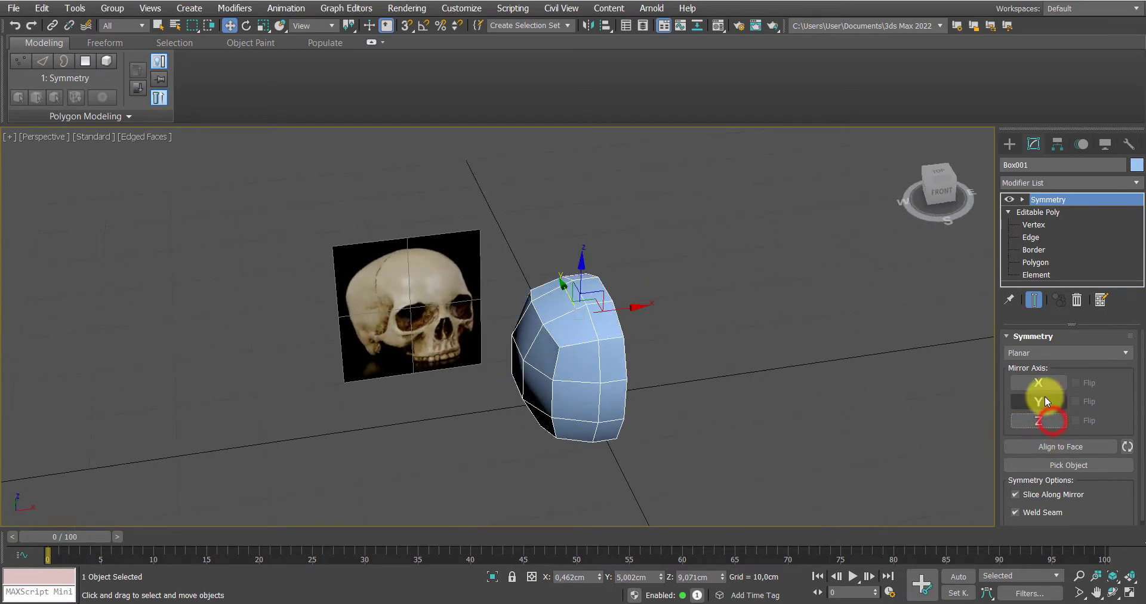
click(1045, 395)
alt+middle_drag(836, 370, 591, 318)
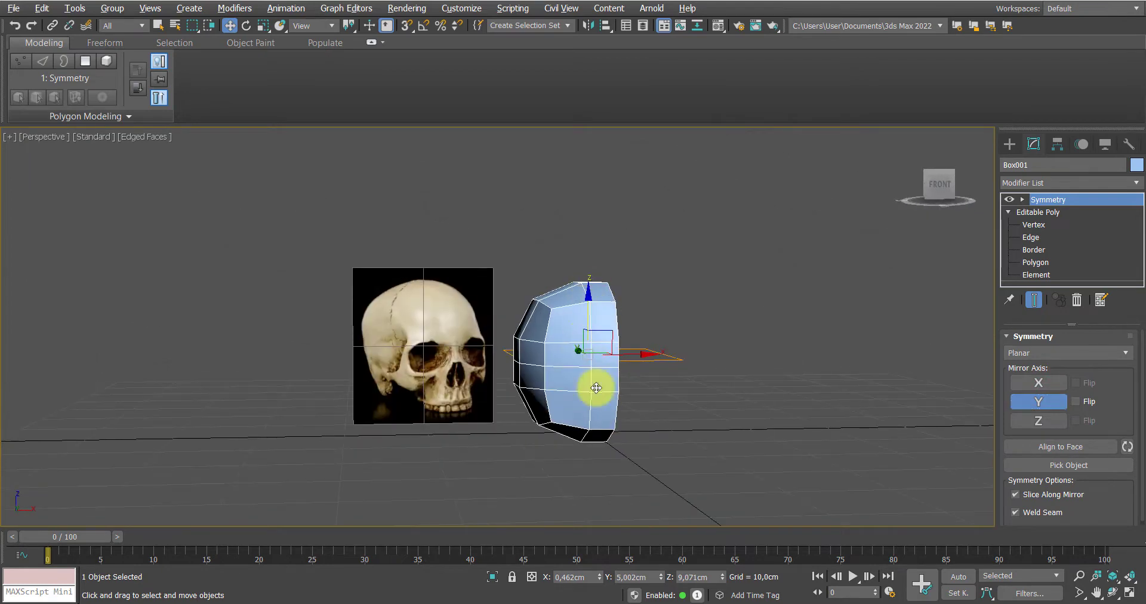
alt+middle_drag(596, 388, 764, 424)
click(1038, 383)
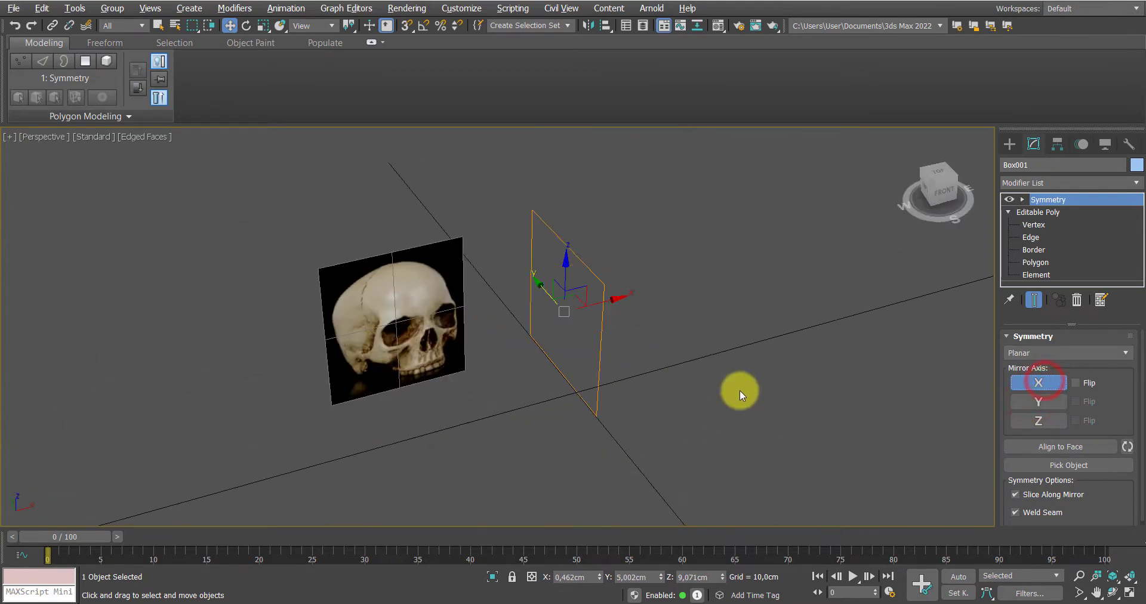
alt+middle_drag(739, 389, 711, 330)
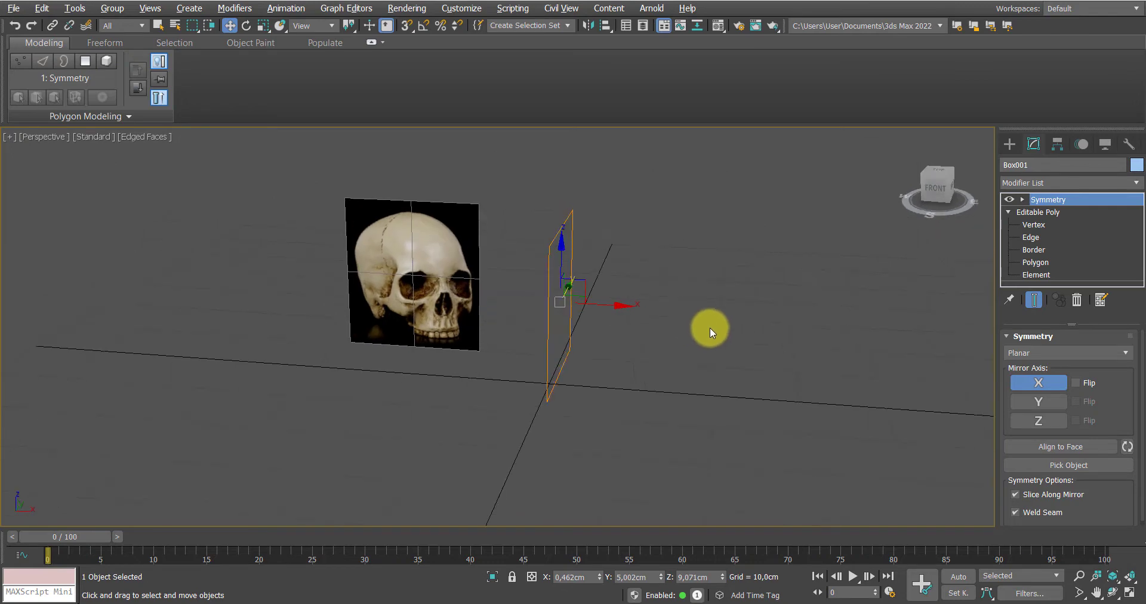
click(1075, 383)
Select the front polygon beside the centre seam at nose height and activate the Scale tool
scroll(654, 314, up, 3)
middle_drag(655, 314, 438, 366)
alt+middle_drag(389, 330, 499, 358)
scroll(501, 335, up, 2)
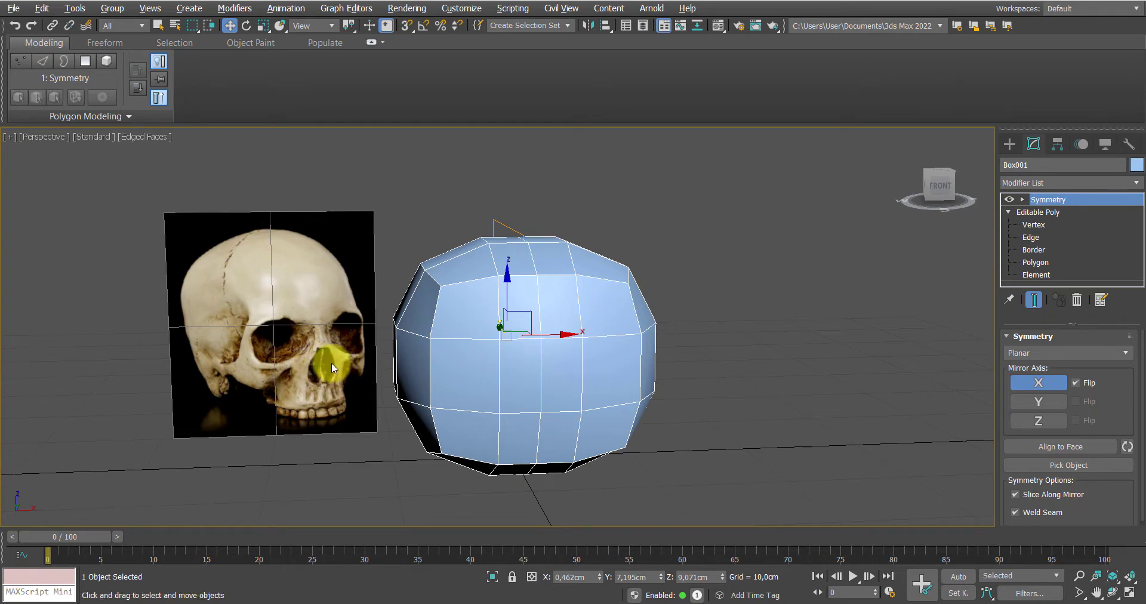
click(1035, 263)
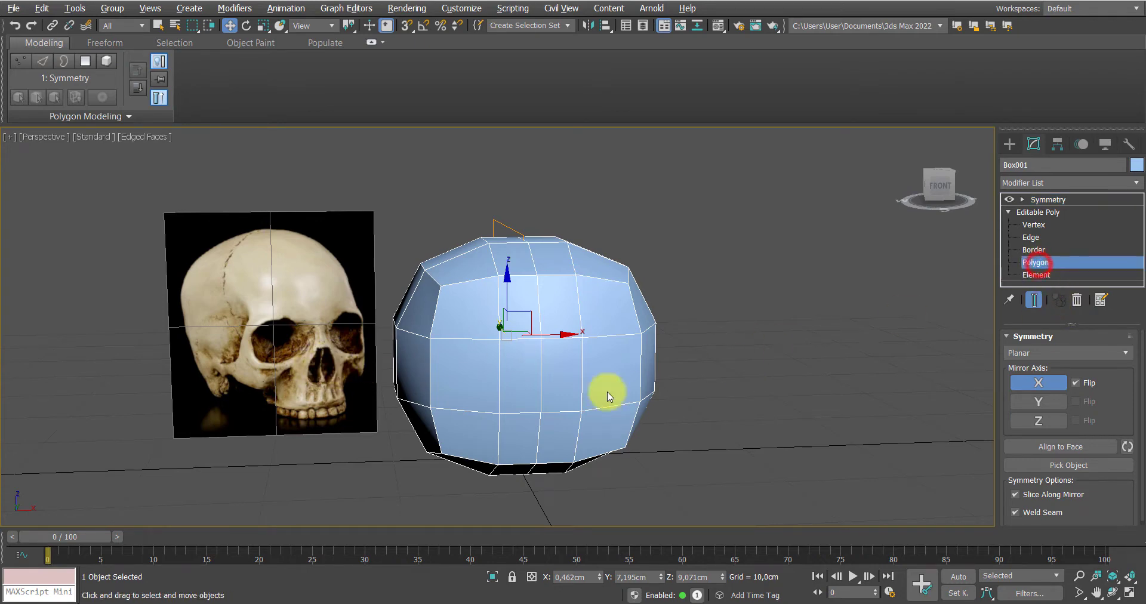
click(518, 385)
scroll(514, 394, up, 3)
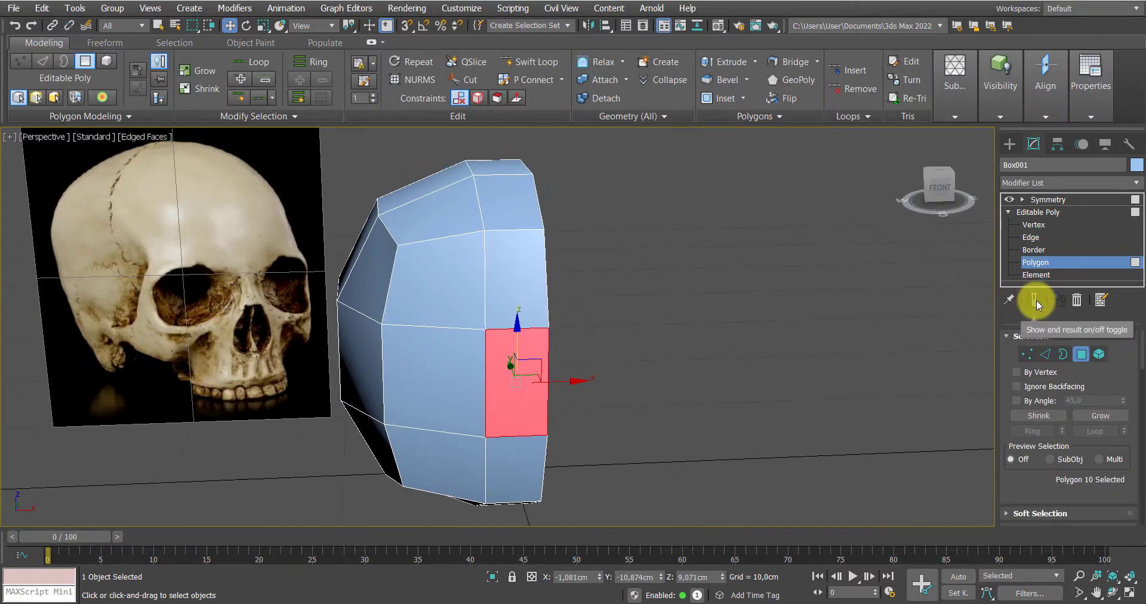
key(r)
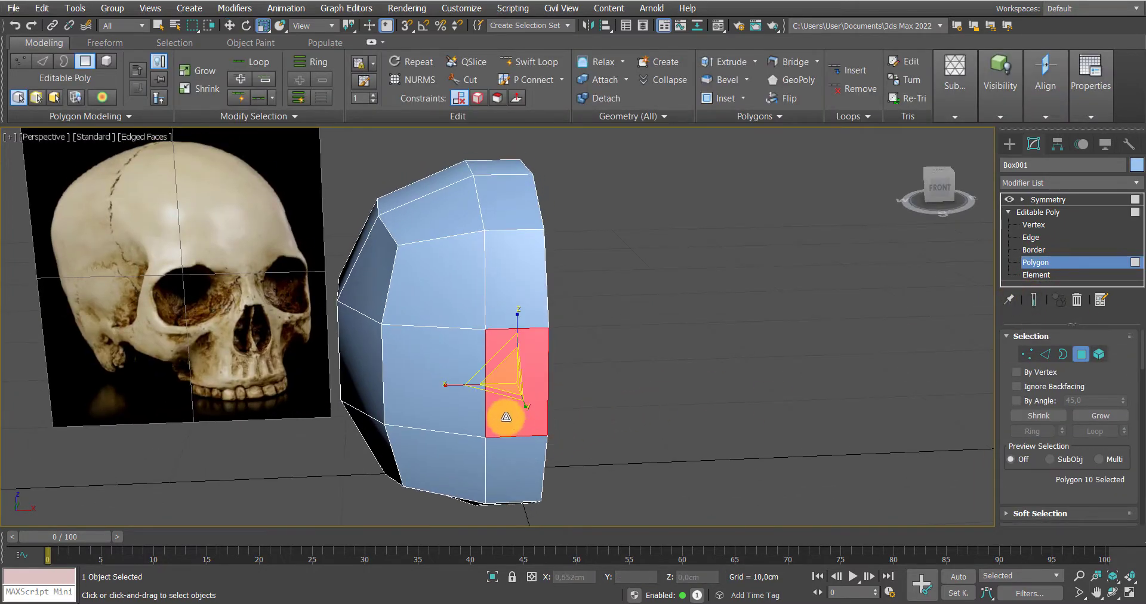
Select the vertical edge loop next to the centre seam and move it along X towards the seam
click(1035, 238)
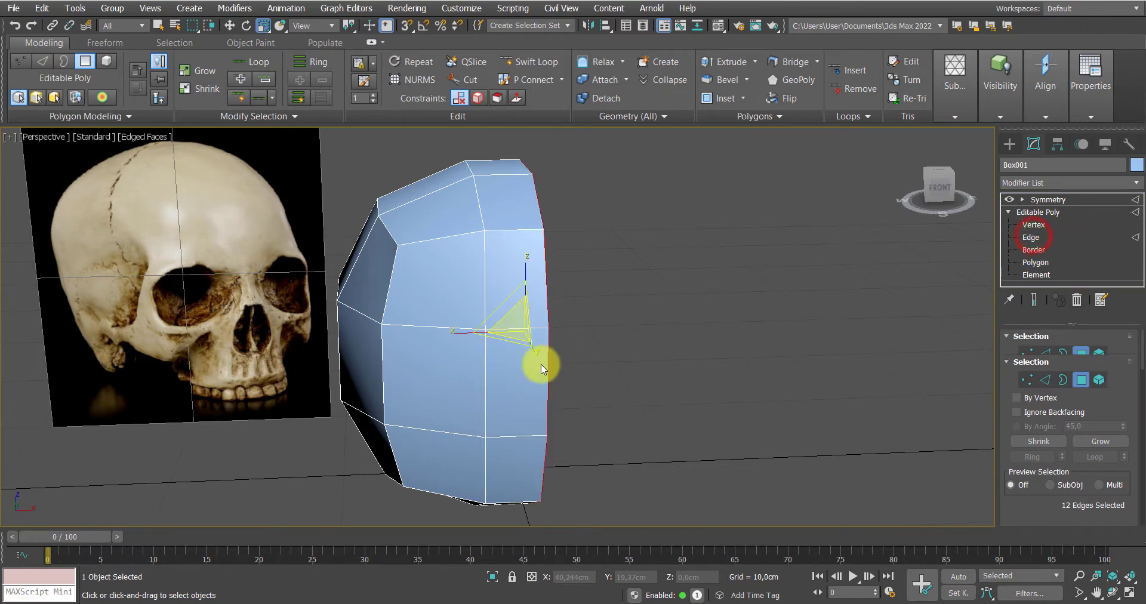
click(483, 389)
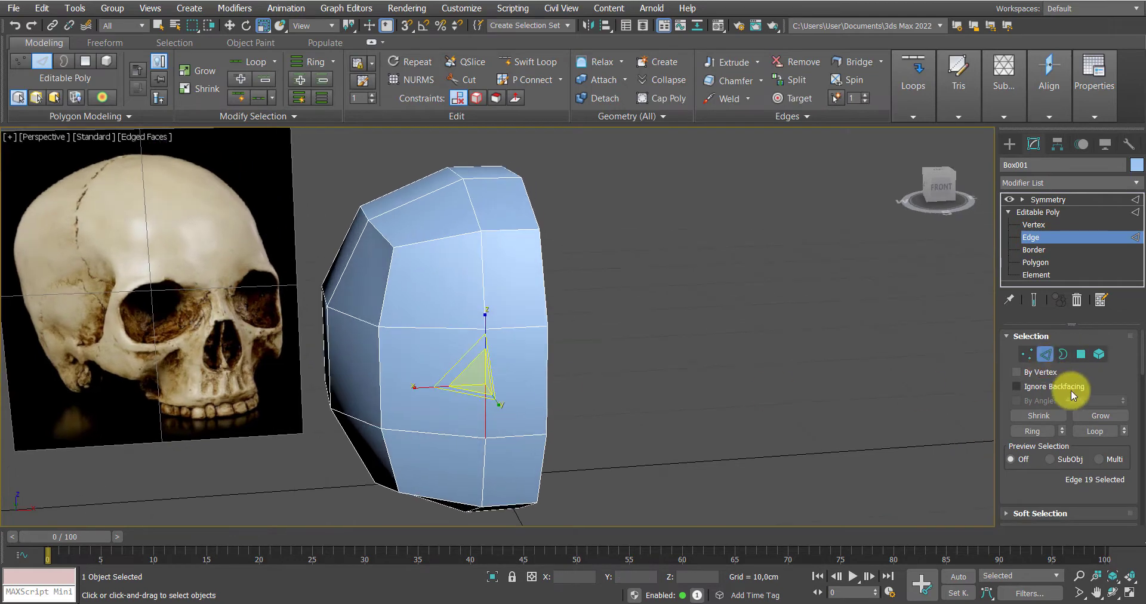
click(1098, 430)
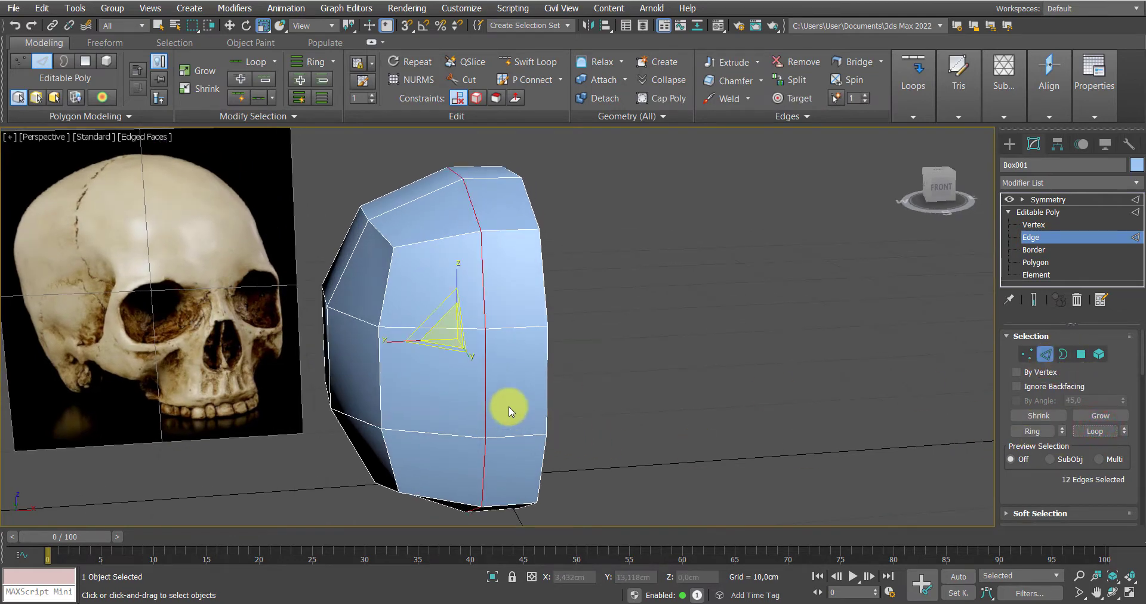
key(w)
drag(507, 337, 525, 338)
Select the three upper front edges of that vertical loop and move them along X away from the centre seam
alt+middle_drag(524, 333, 517, 368)
click(473, 191)
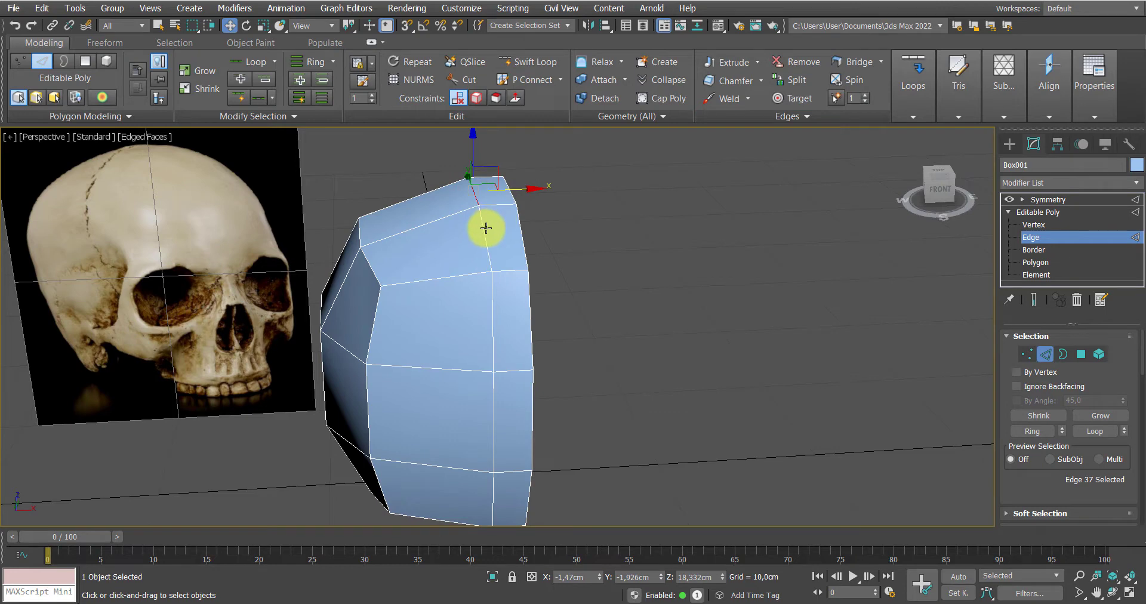
ctrl+click(485, 228)
mouse_move(486, 228)
alt+middle_down()
mouse_move(519, 351)
mouse_move(498, 228)
alt+middle_up()
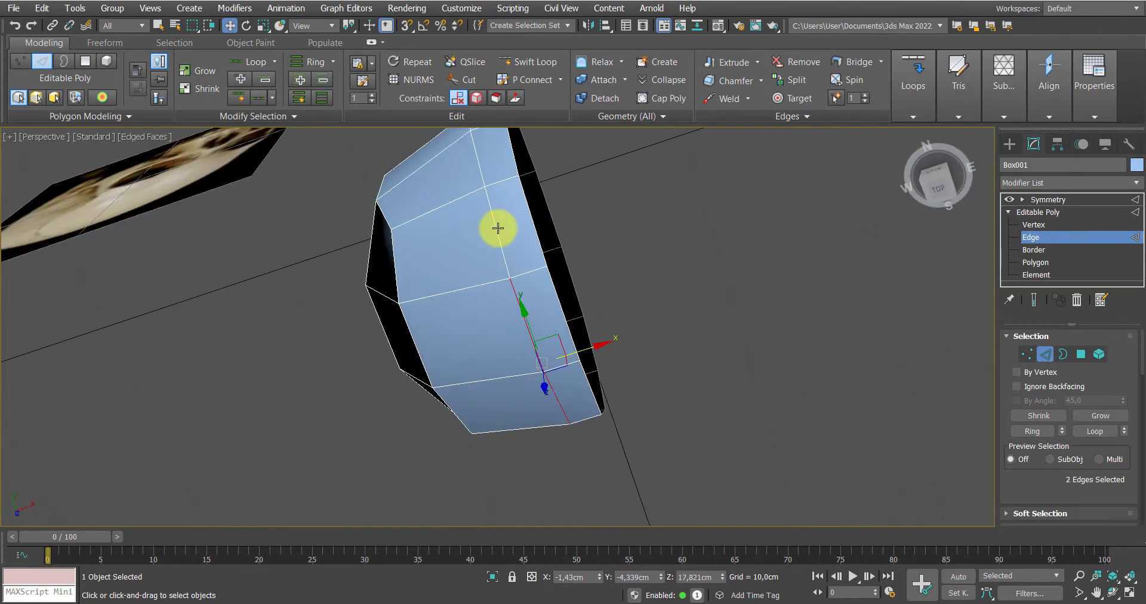
ctrl+click(498, 226)
alt+middle_drag(550, 327, 583, 320)
drag(583, 320, 545, 323)
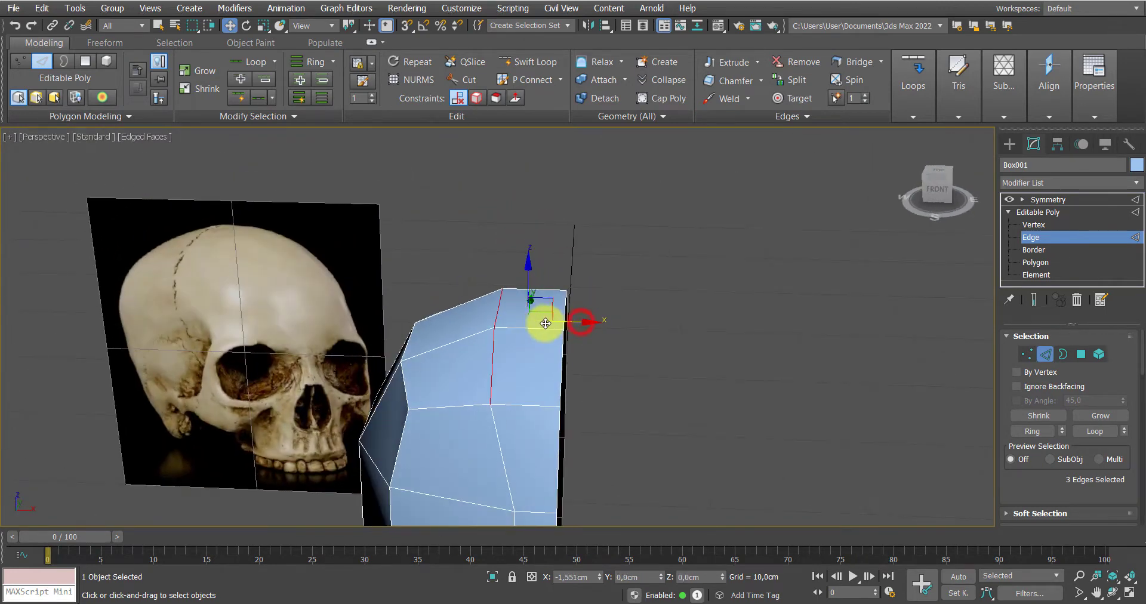
Select the front polygon at the eye socket position and examine the mesh from several angles against the skull reference
alt+middle_drag(537, 320, 531, 405)
click(1065, 263)
click(582, 355)
click(534, 379)
scroll(540, 379, up, 5)
alt+middle_drag(394, 396, 546, 399)
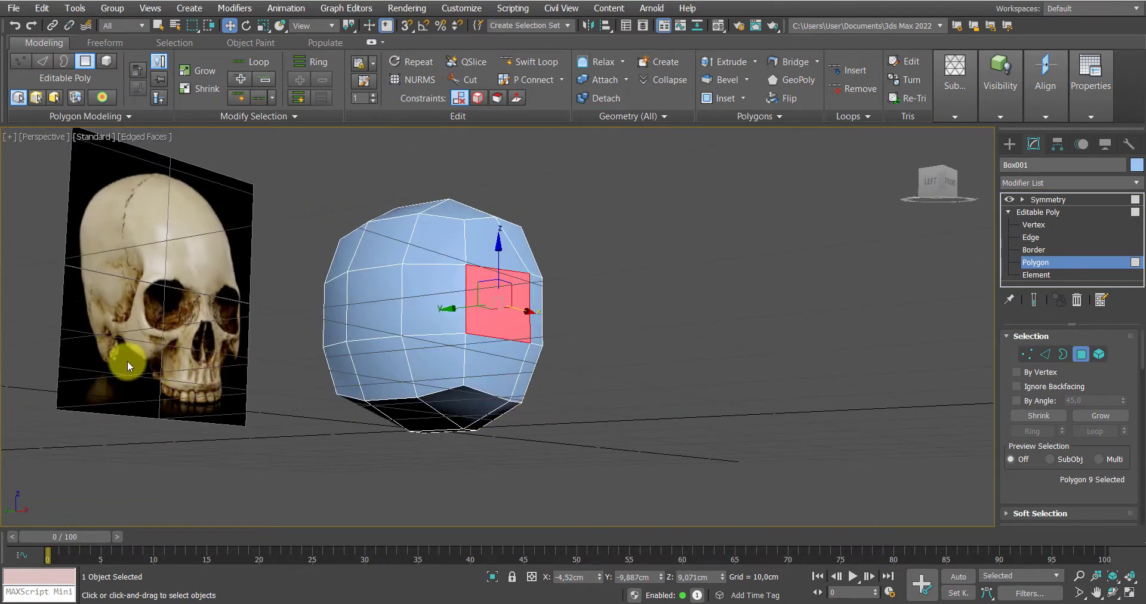
alt+middle_drag(415, 435, 414, 435)
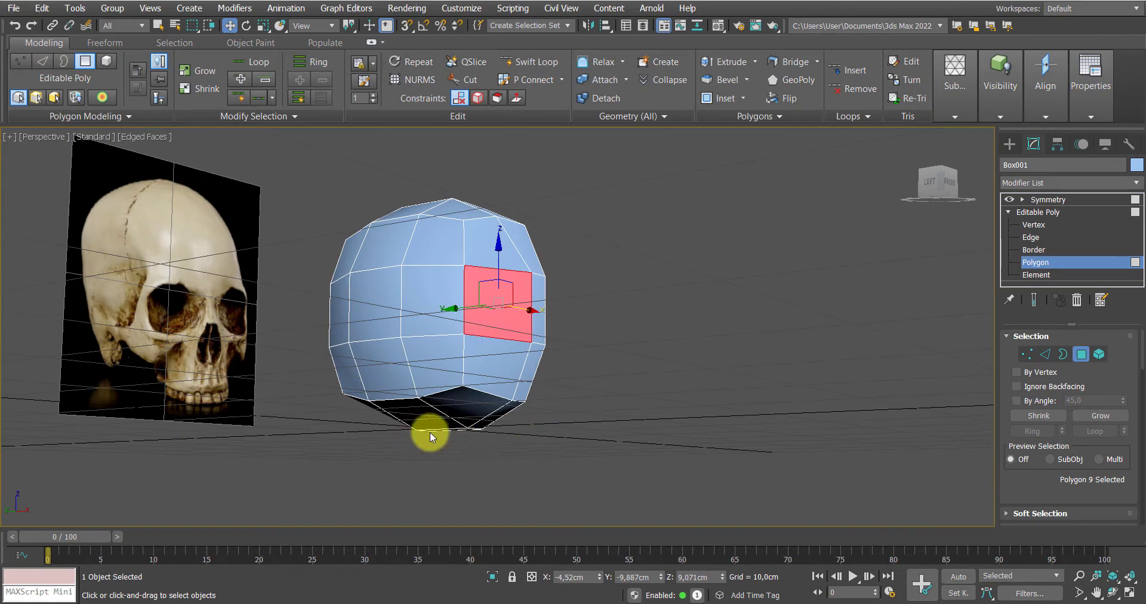
alt+middle_drag(417, 392, 471, 401)
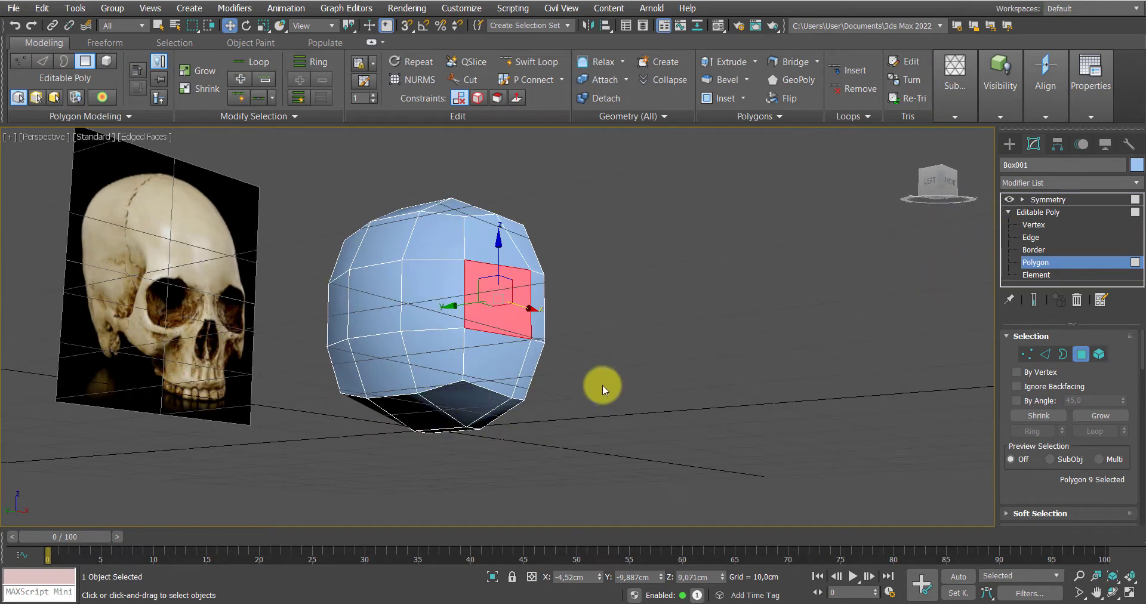
Select the six polygons on the underside of the half model
alt+middle_drag(603, 386, 468, 410)
click(473, 427)
ctrl+click(430, 415)
ctrl+click(447, 452)
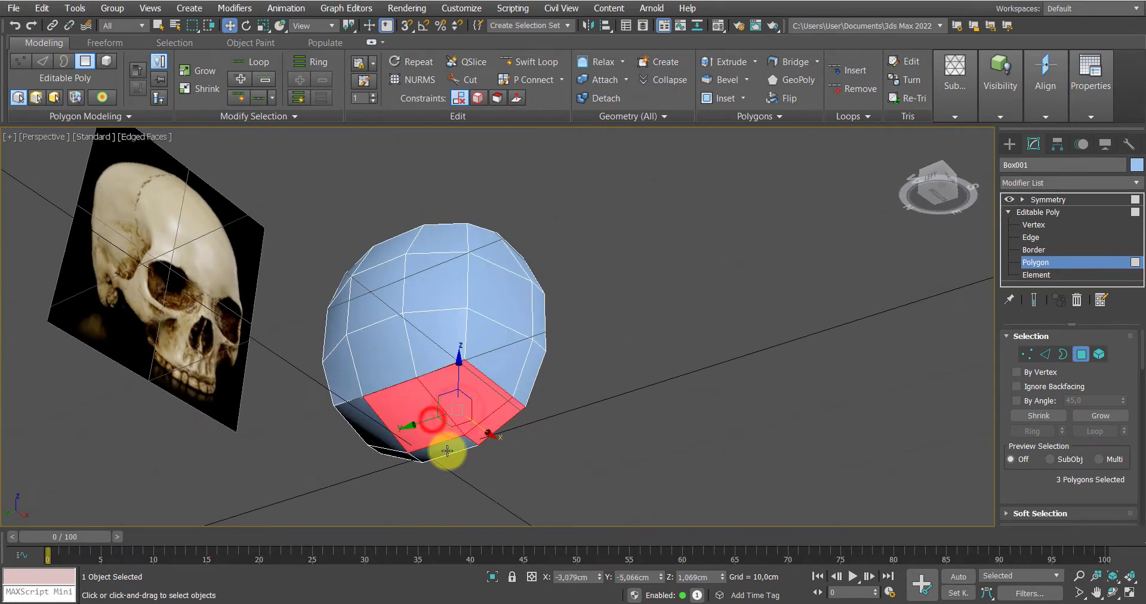
ctrl+click(411, 457)
ctrl+click(371, 435)
ctrl+click(383, 450)
Flatten the selected underside polygons by scaling them along Z to about 20 percent
alt+middle_drag(388, 450, 481, 447)
key(r)
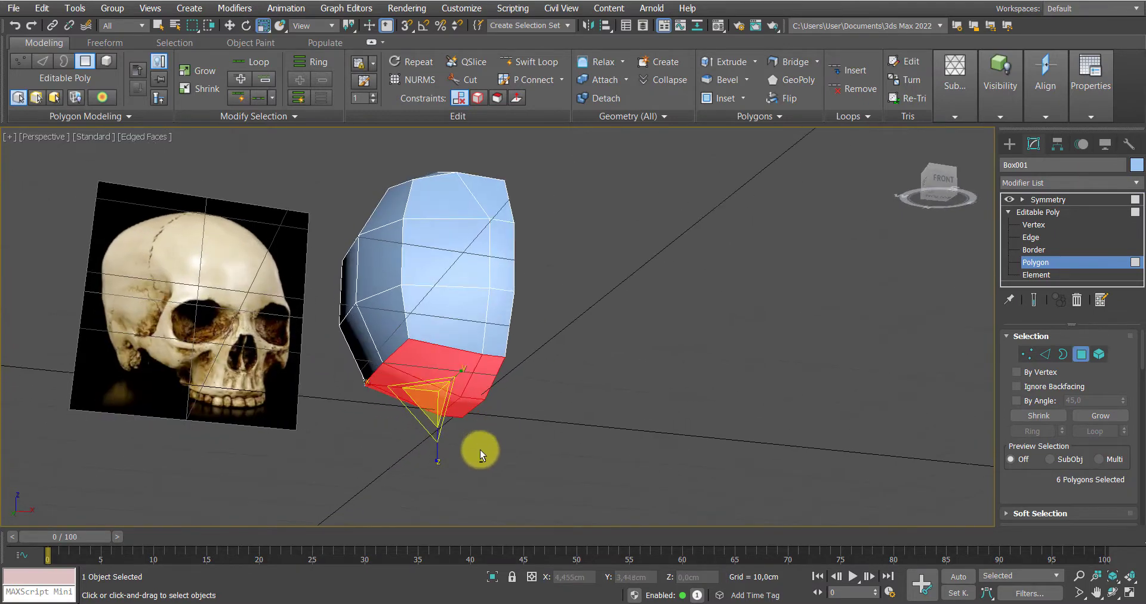
drag(436, 461, 440, 302)
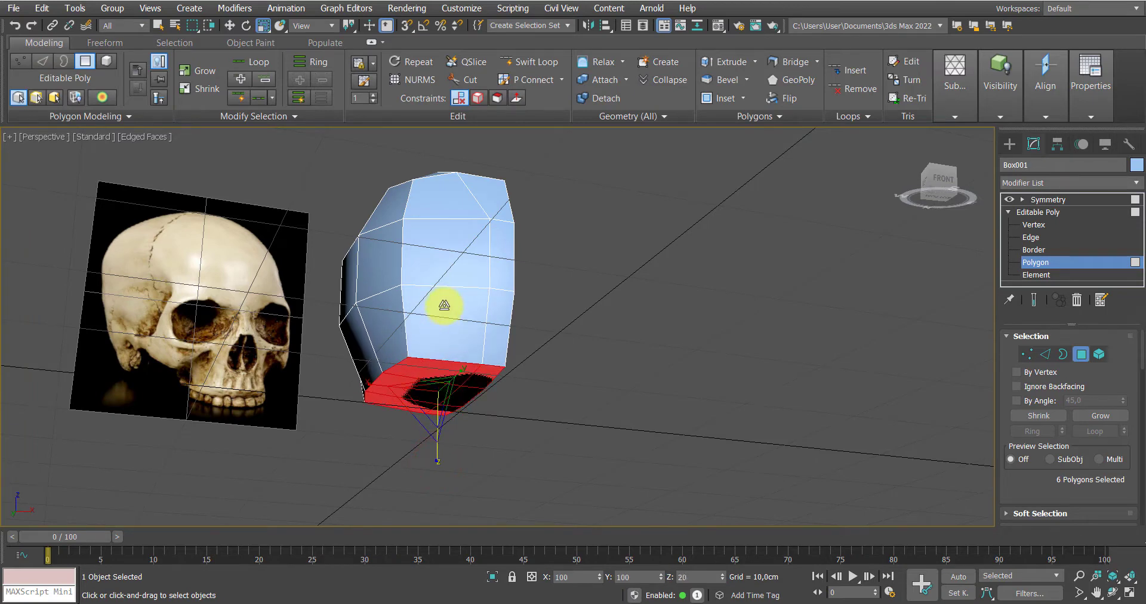
Try to align the selected underside polygons to a plane along the X axis, and undo the alignment
click(1043, 114)
click(1078, 169)
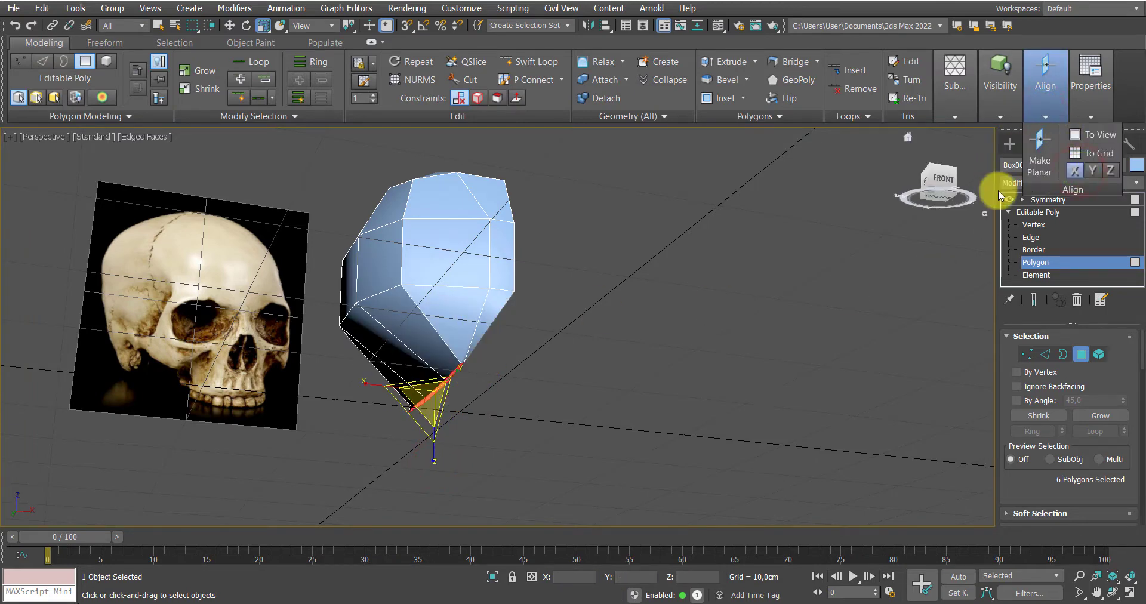
key(ctrl+z)
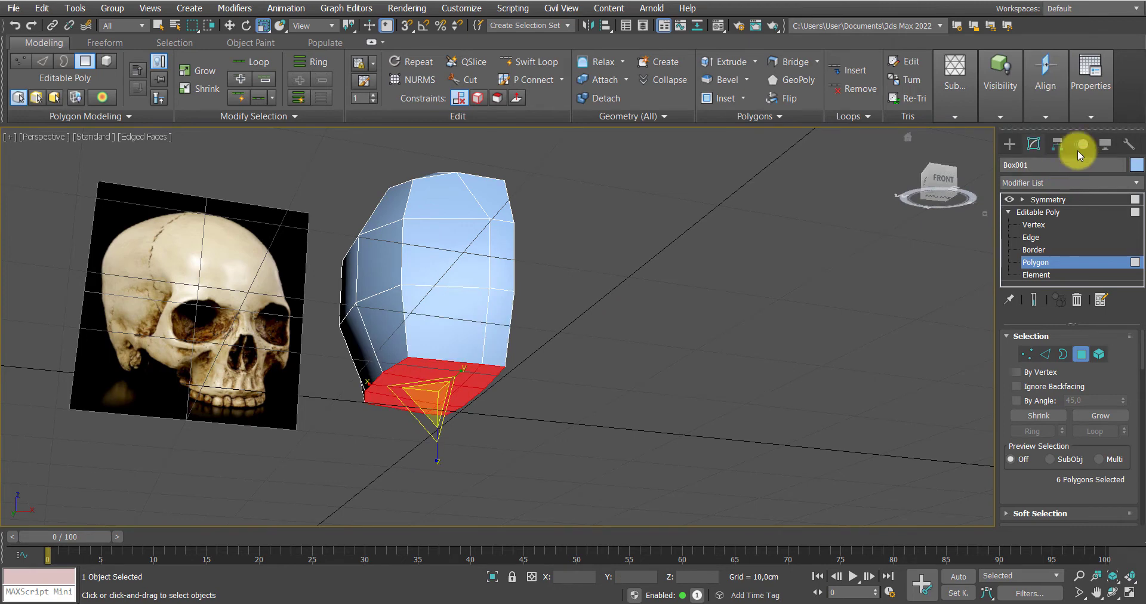
Try to align the selected underside polygons to a plane along the Z axis, and undo the alignment
click(1045, 116)
click(1110, 170)
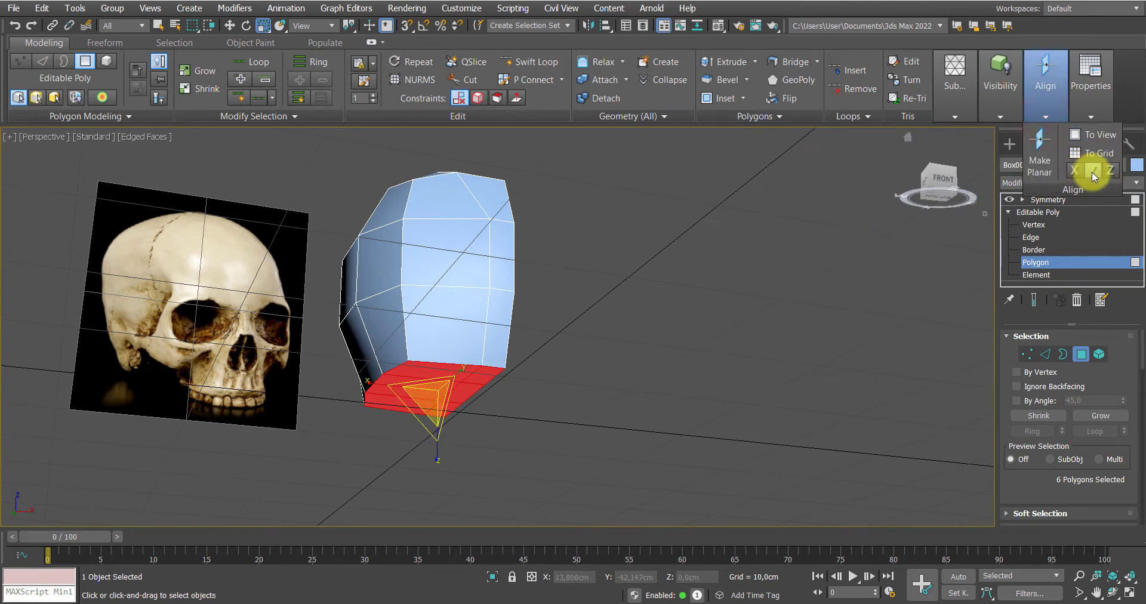
alt+middle_drag(636, 323, 551, 357)
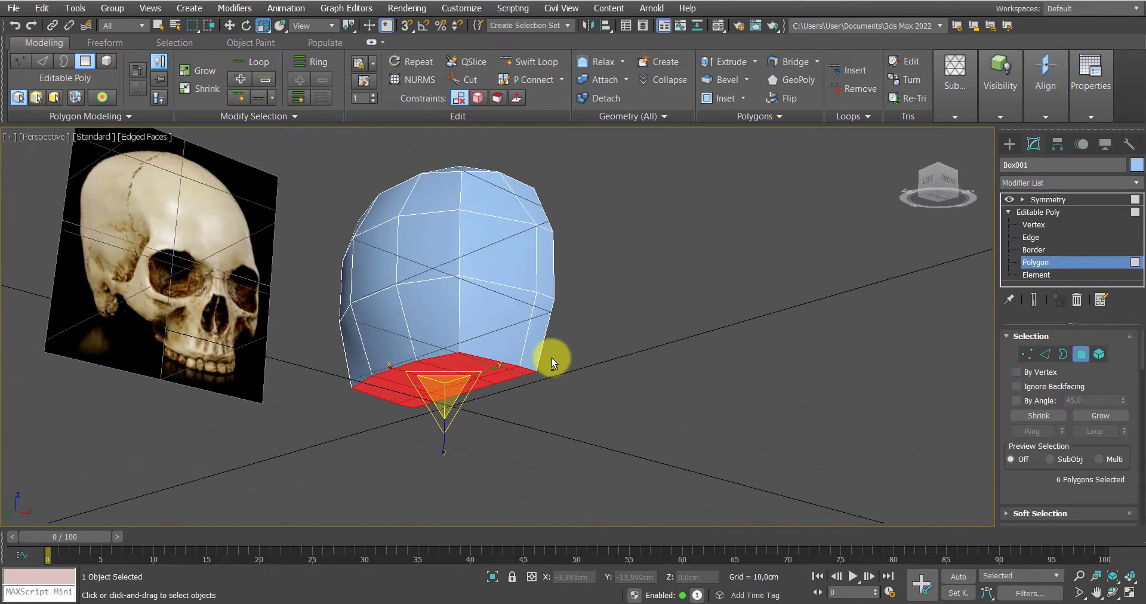
key(ctrl+z)
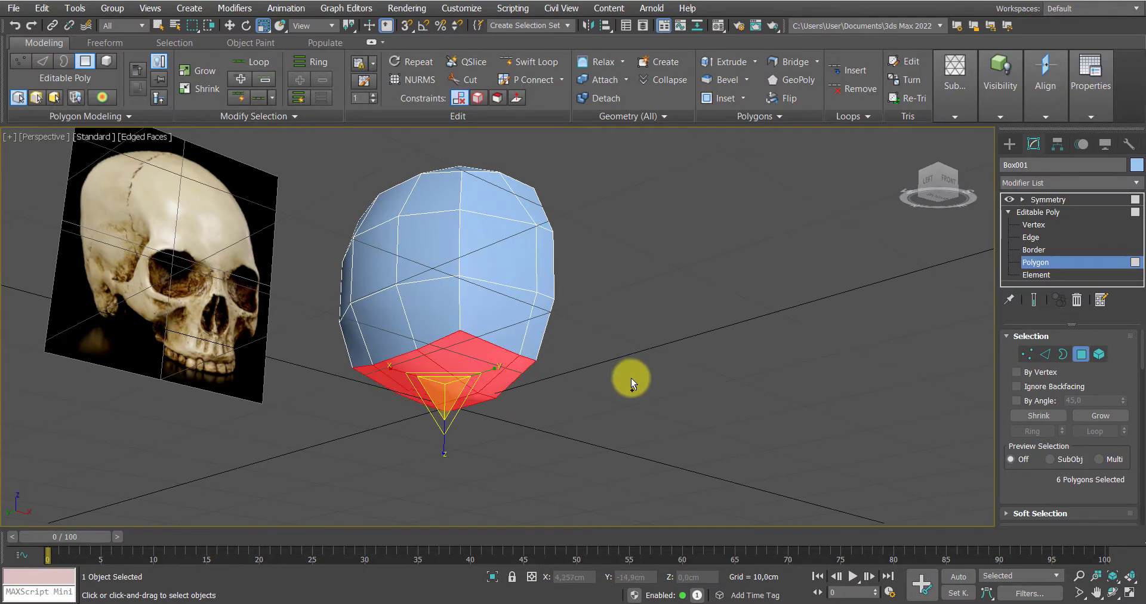
click(633, 410)
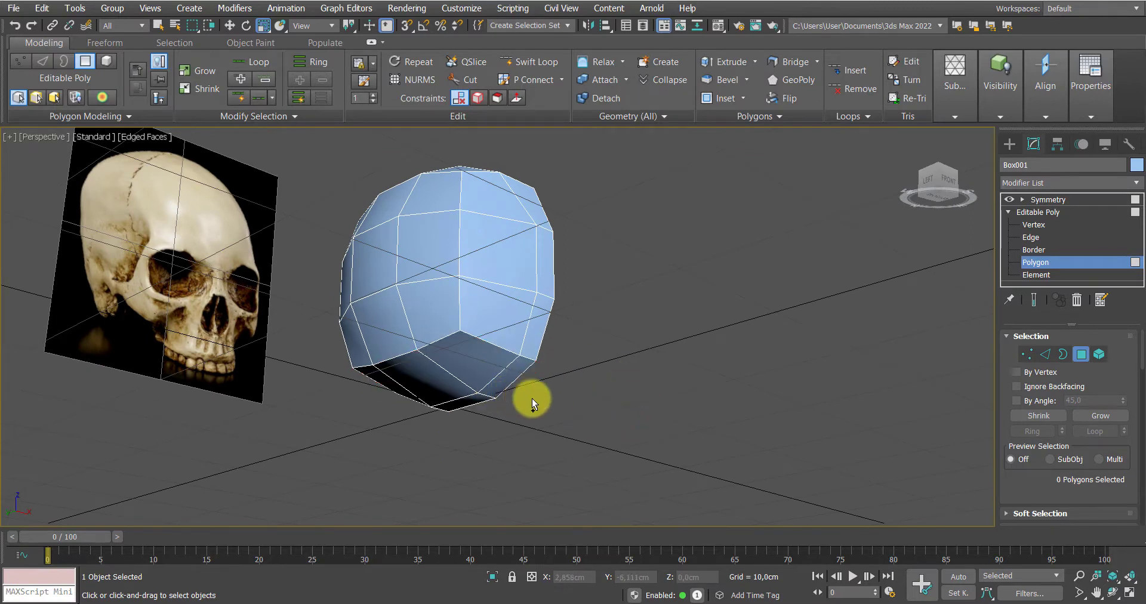
key(ctrl+z)
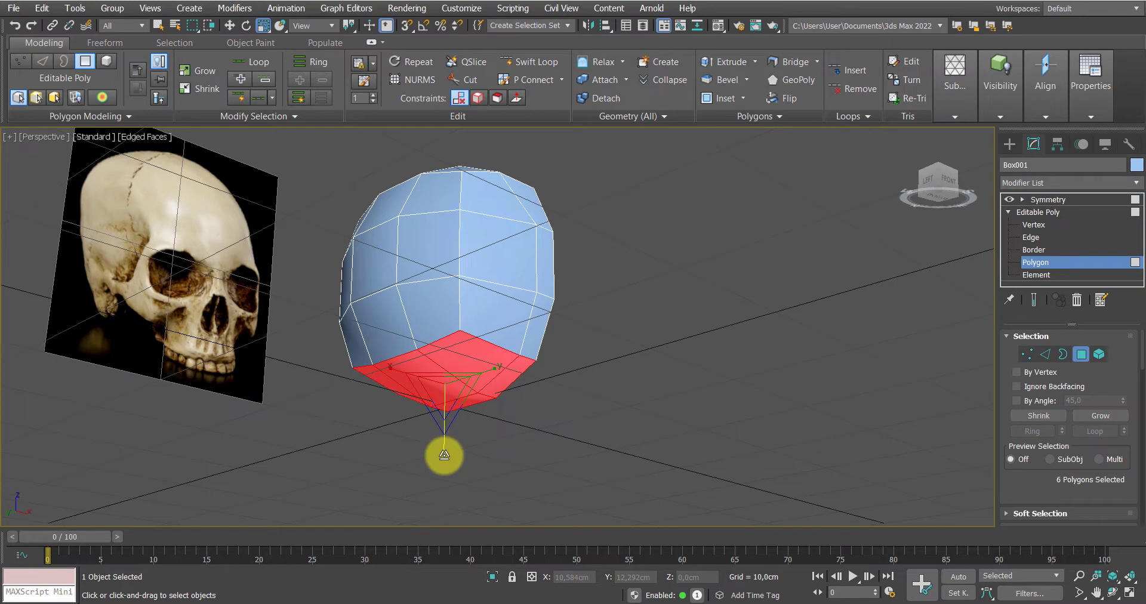
Flatten the six selected underside polygons by scaling them down along the Z axis
drag(444, 455, 503, 261)
alt+middle_drag(527, 351, 486, 371)
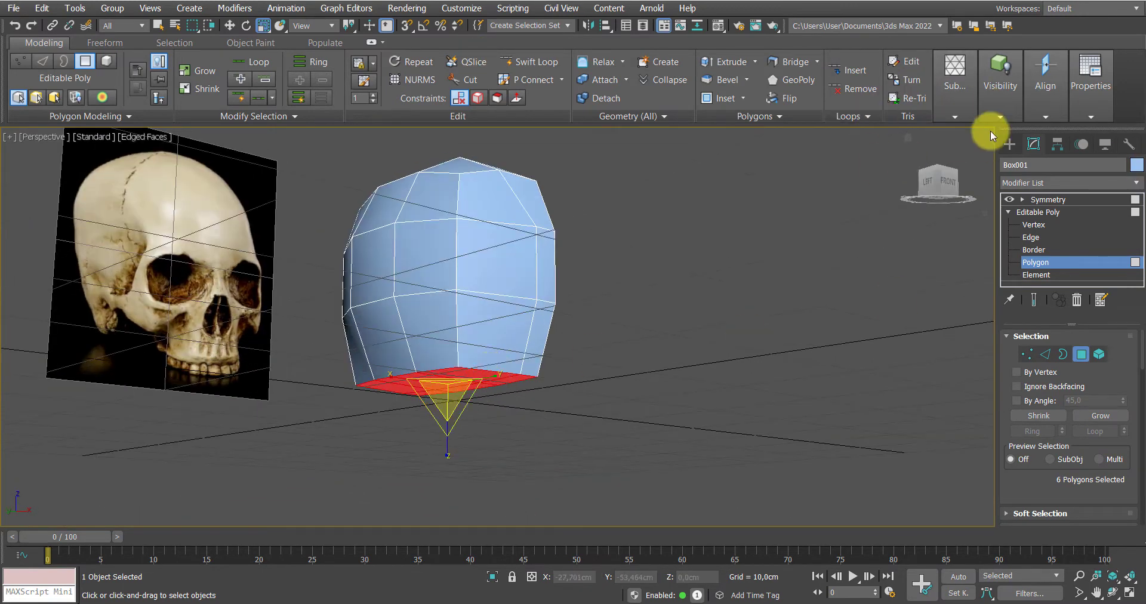
click(1000, 111)
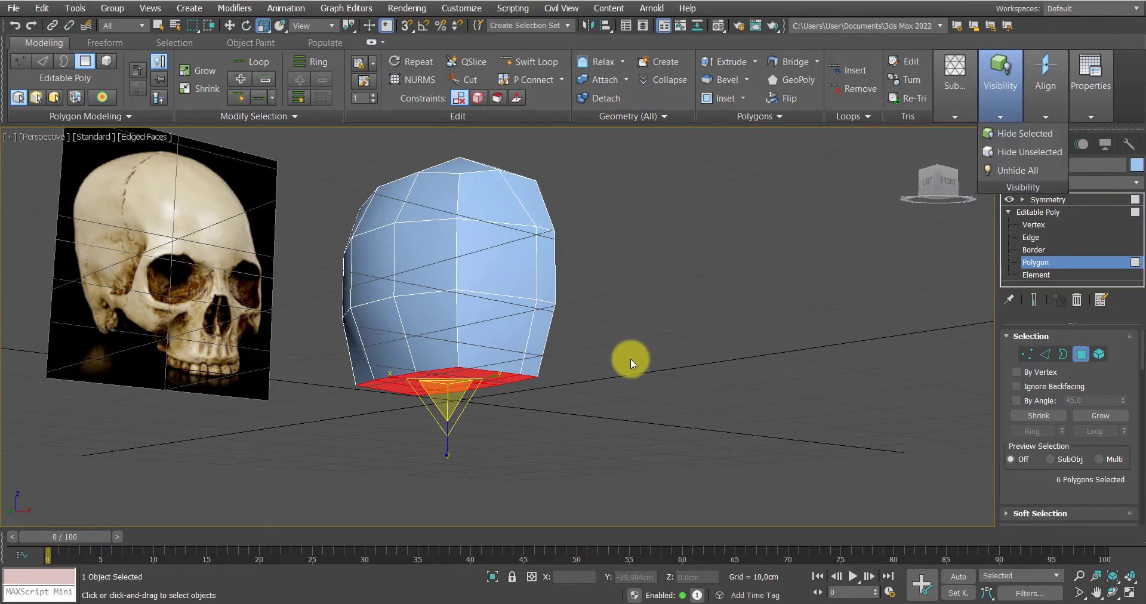
alt+middle_drag(630, 358, 533, 450)
Move the flattened underside polygons up along Z to a height of about 3.7 cm
key(w)
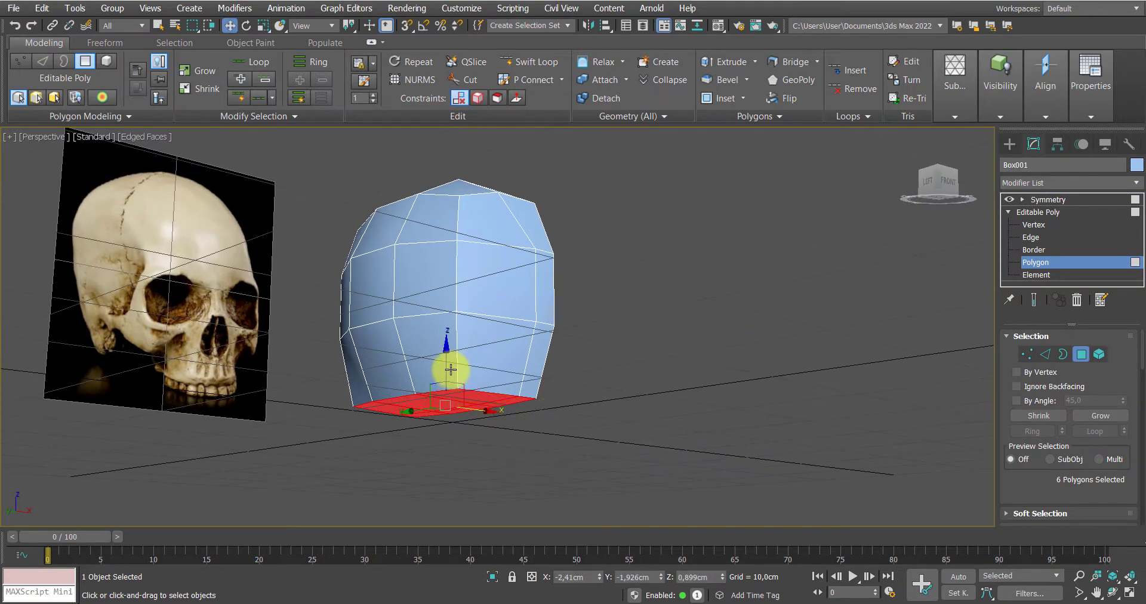
drag(447, 369, 450, 332)
alt+middle_drag(450, 332, 466, 355)
scroll(467, 354, up, 3)
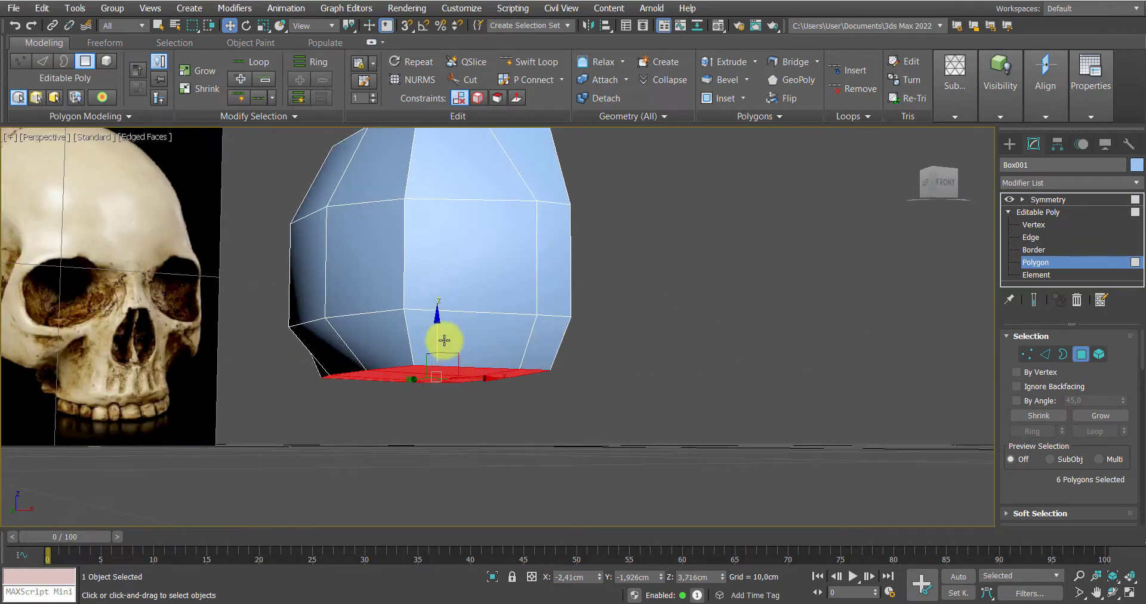
Examine the front polygons at the nose, eye socket and jaw positions against the skull reference
click(440, 333)
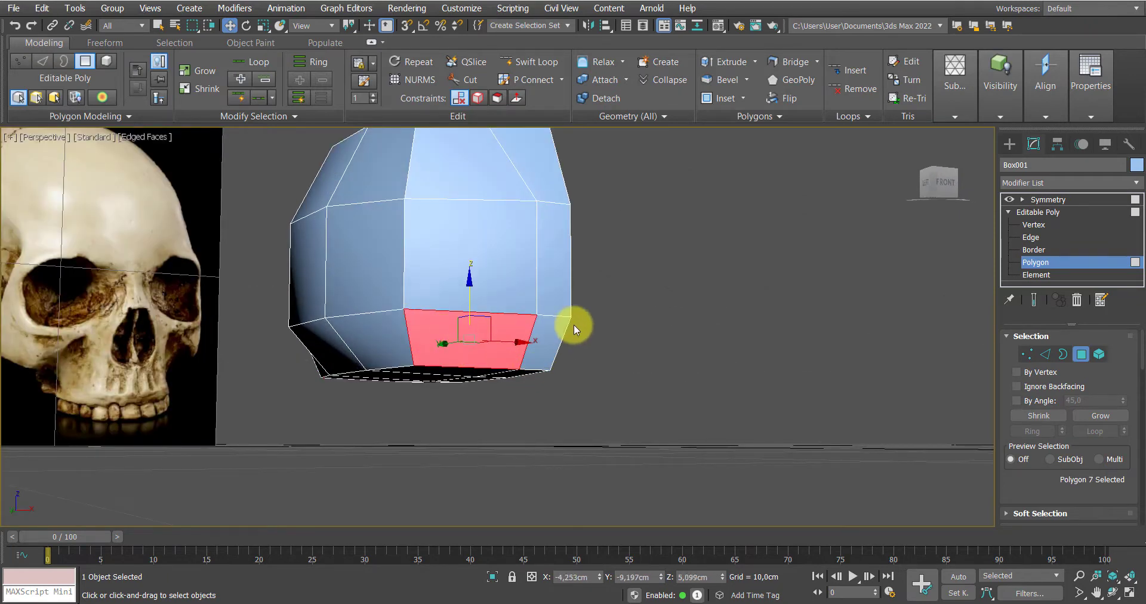
click(558, 292)
ctrl+click(542, 348)
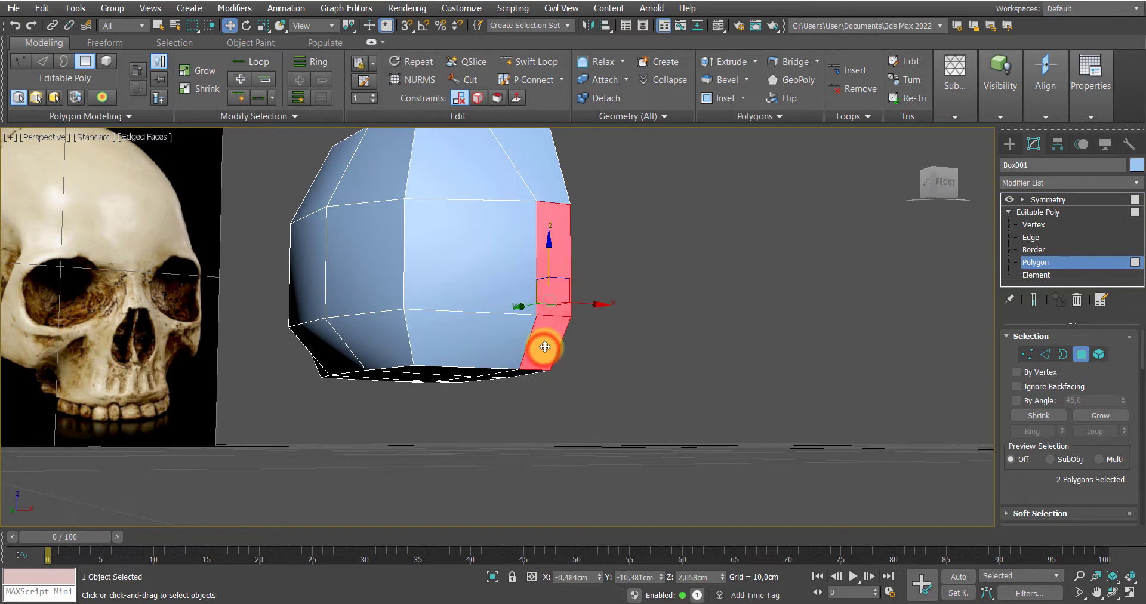
click(474, 260)
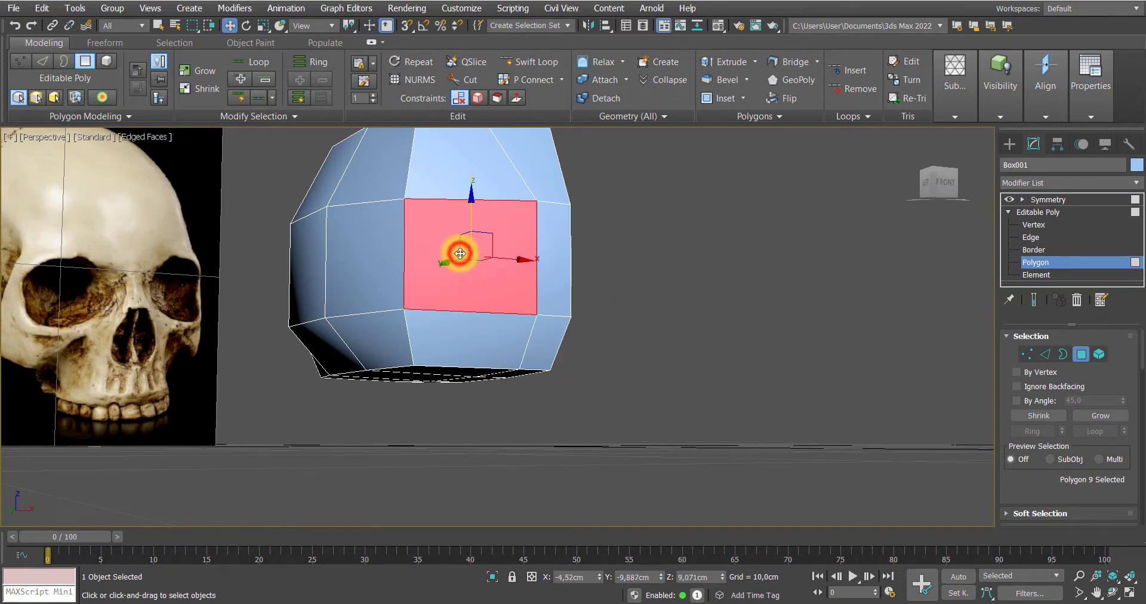
click(551, 288)
ctrl+click(539, 325)
alt+middle_drag(539, 325, 549, 351)
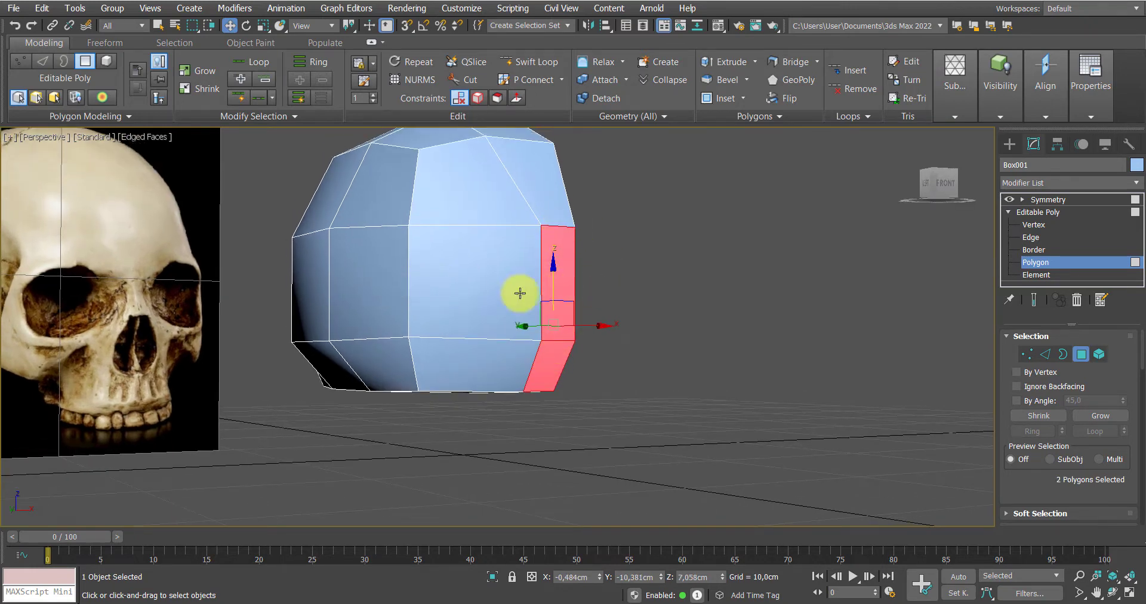
middle_drag(395, 287, 455, 310)
scroll(455, 309, down, 2)
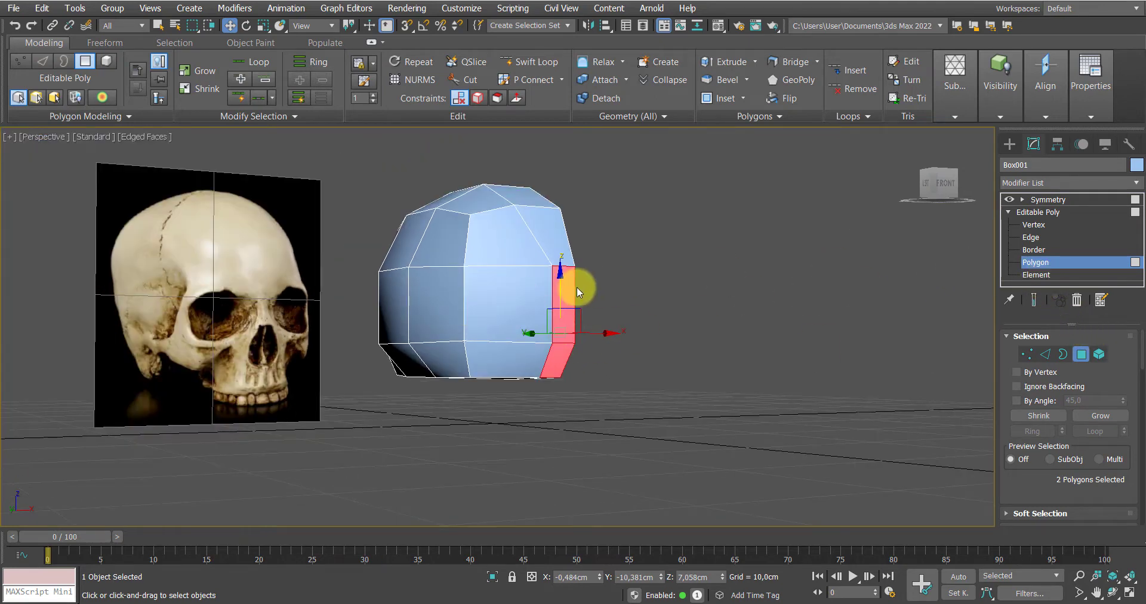
Select the front eye-socket polygon and divide it into four with one vertical and one horizontal Swift Loop
click(507, 297)
alt+middle_drag(507, 298, 508, 300)
scroll(509, 300, up, 4)
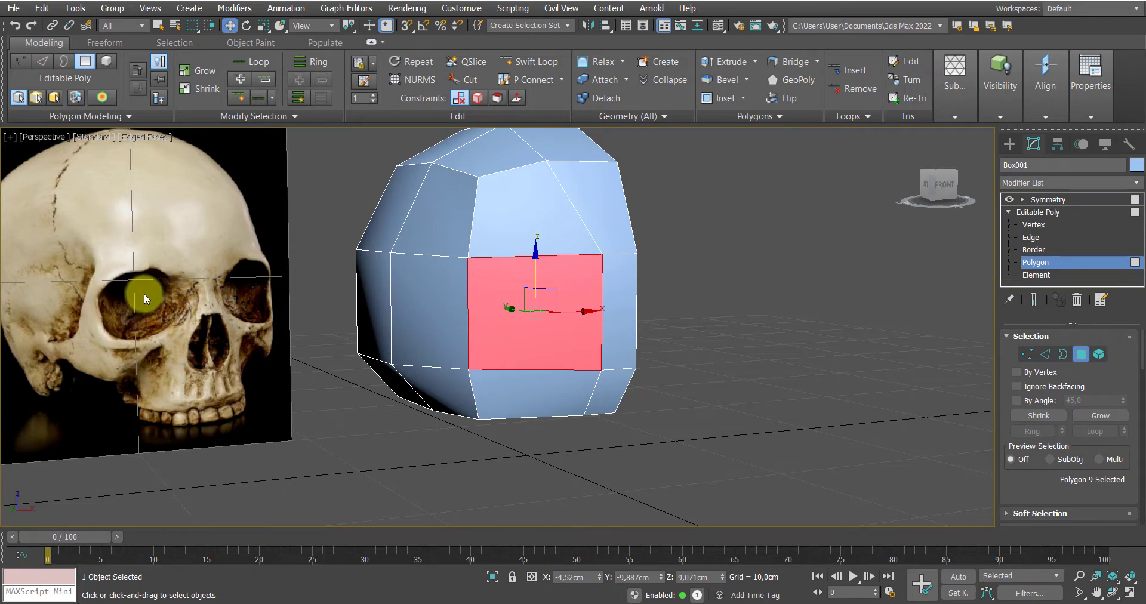
alt+middle_drag(520, 302, 542, 350)
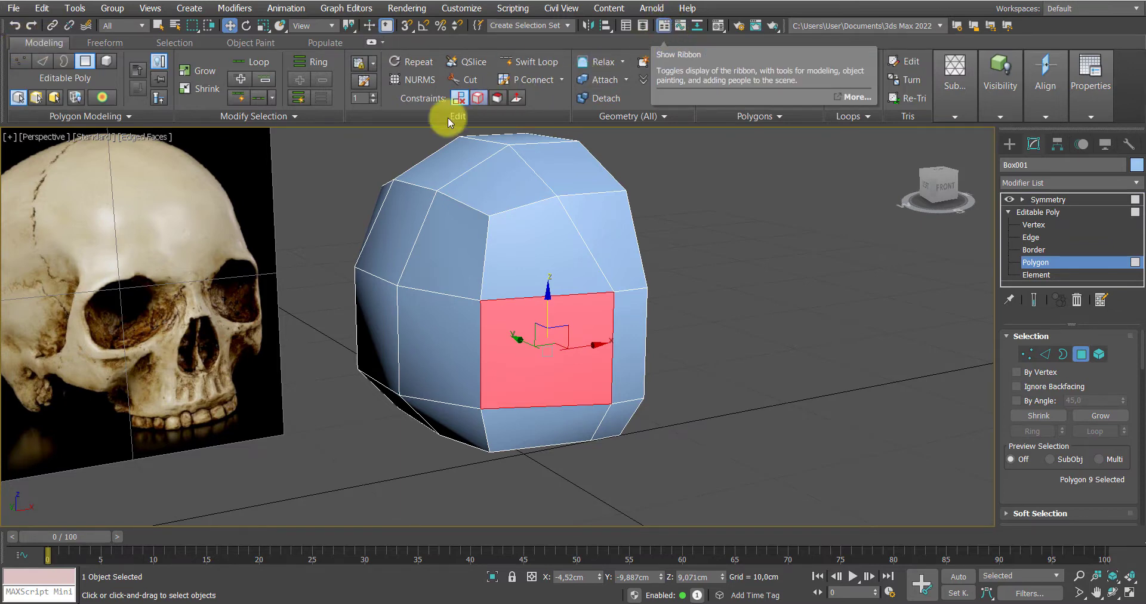
click(553, 66)
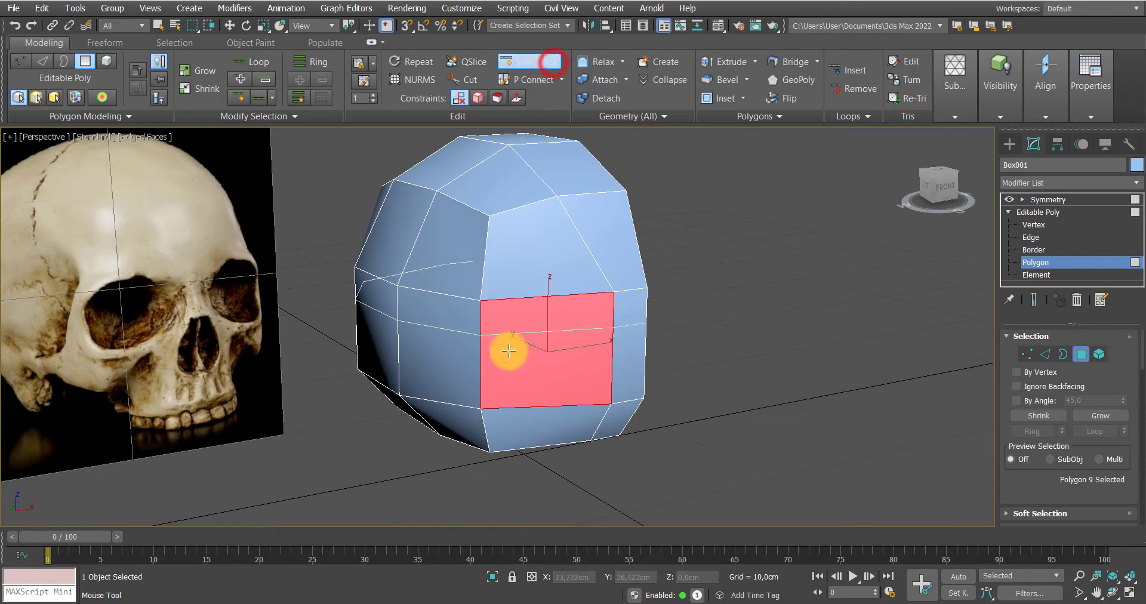
click(549, 294)
alt+middle_drag(567, 325, 547, 299)
alt+middle_drag(463, 214, 568, 335)
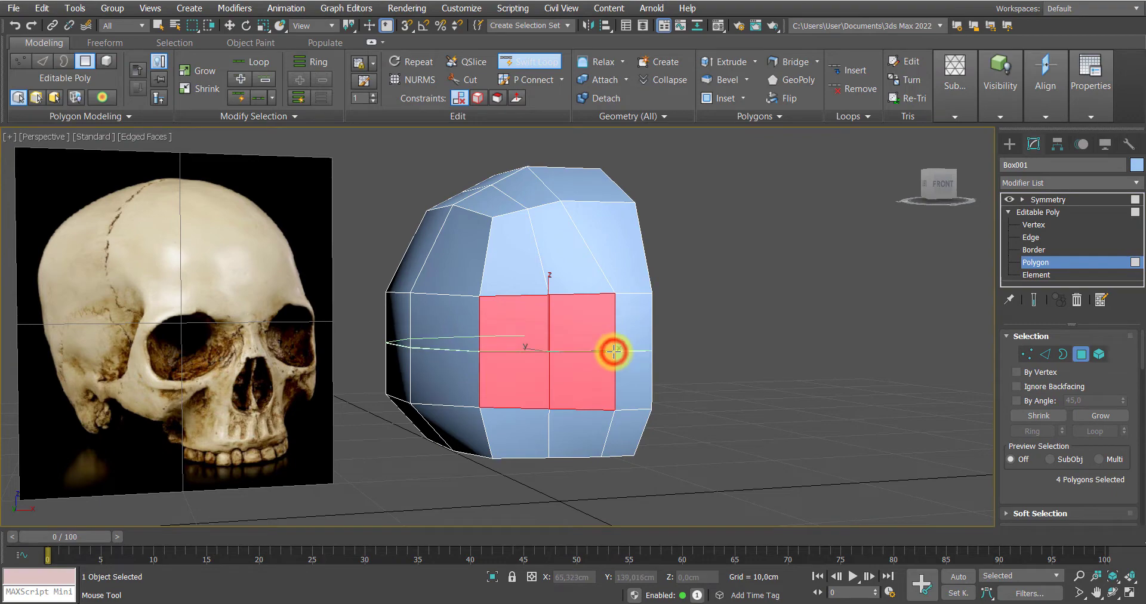
alt+middle_drag(613, 352, 744, 376)
right_click(744, 376)
Examine the four subdivided eye-socket polygons from several angles
alt+middle_drag(552, 402, 523, 363)
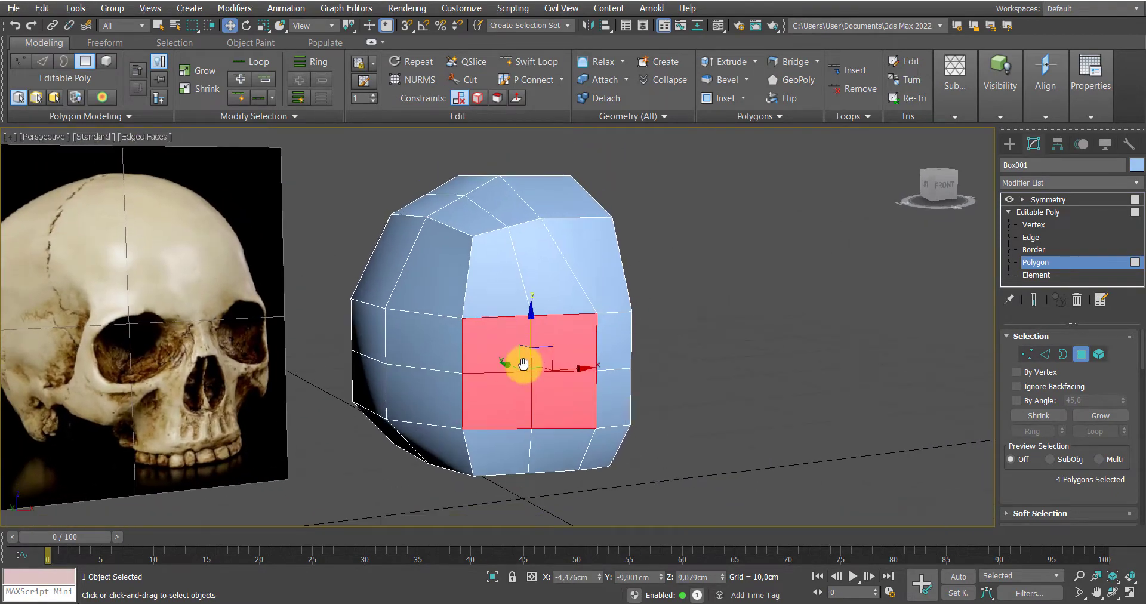
scroll(524, 363, up, 5)
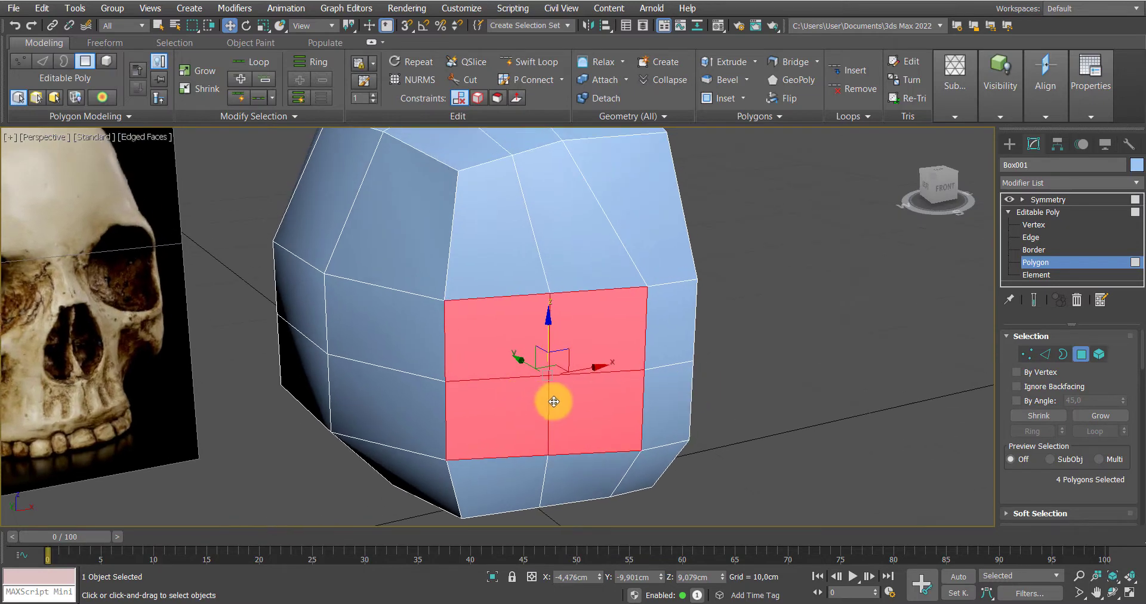
alt+middle_drag(555, 402, 581, 363)
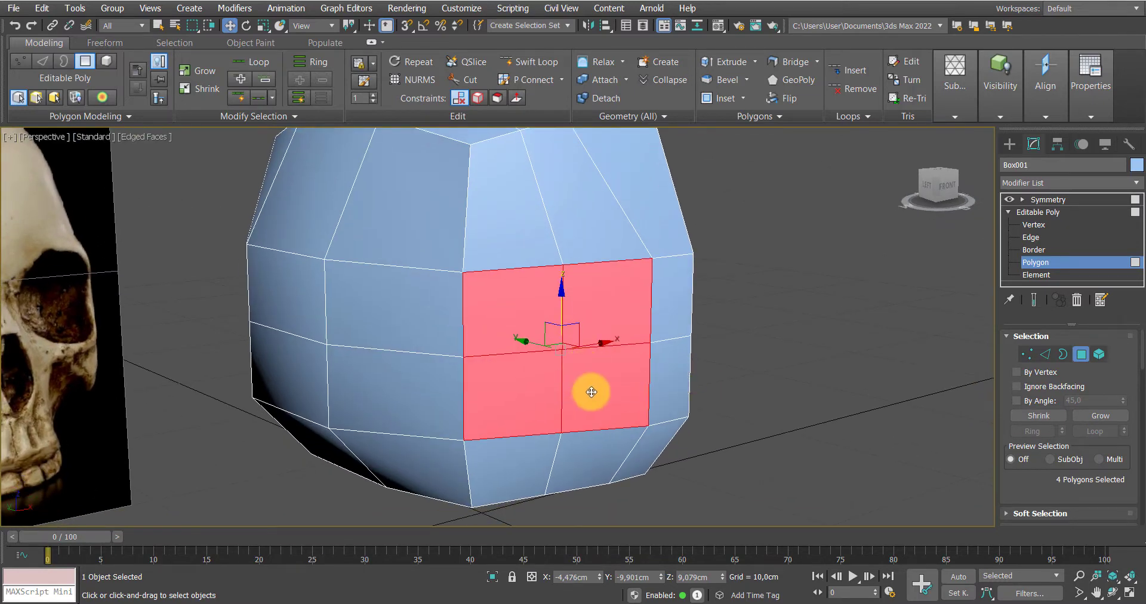
alt+middle_drag(609, 367, 610, 407)
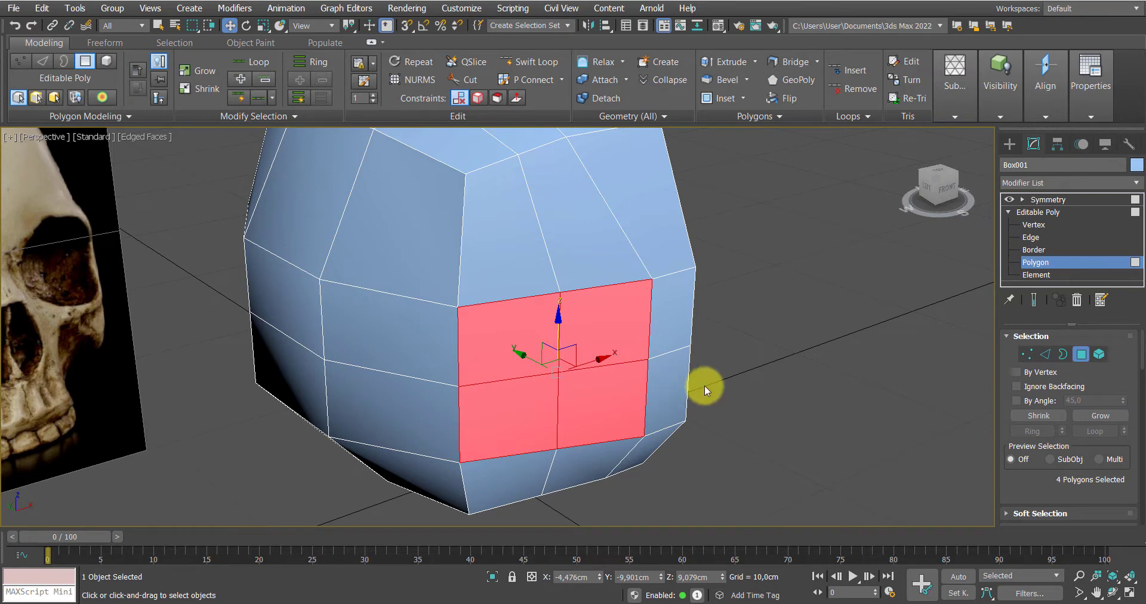
alt+middle_drag(704, 388, 803, 356)
click(803, 353)
click(587, 367)
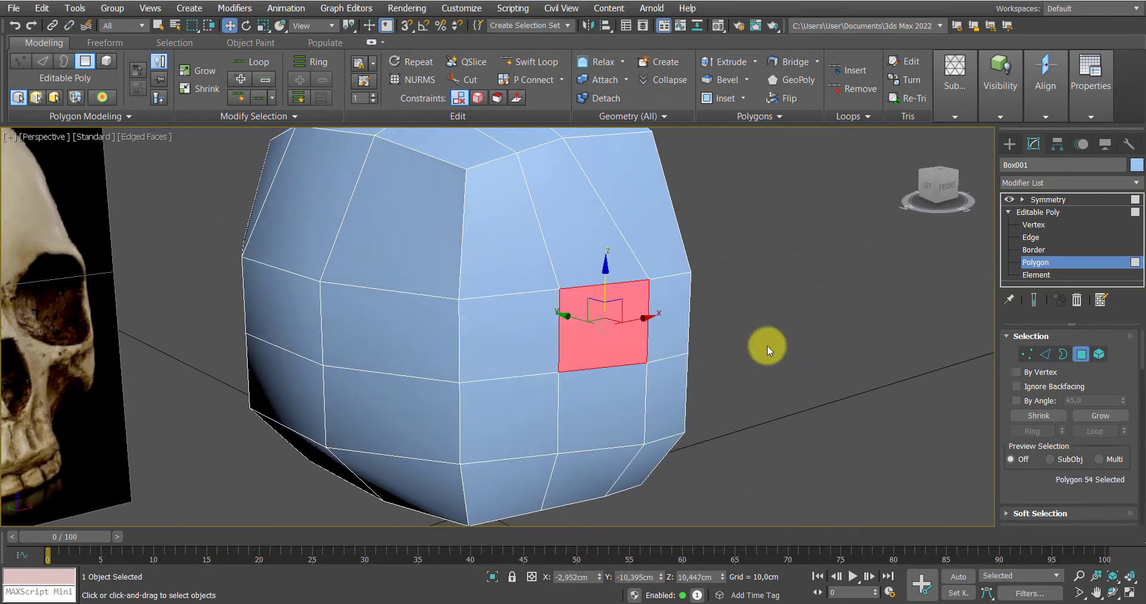
Select the four edges meeting at the centre of the eye-socket patch and scale them outward uniformly to form an octagonal outline
click(1040, 237)
click(613, 363)
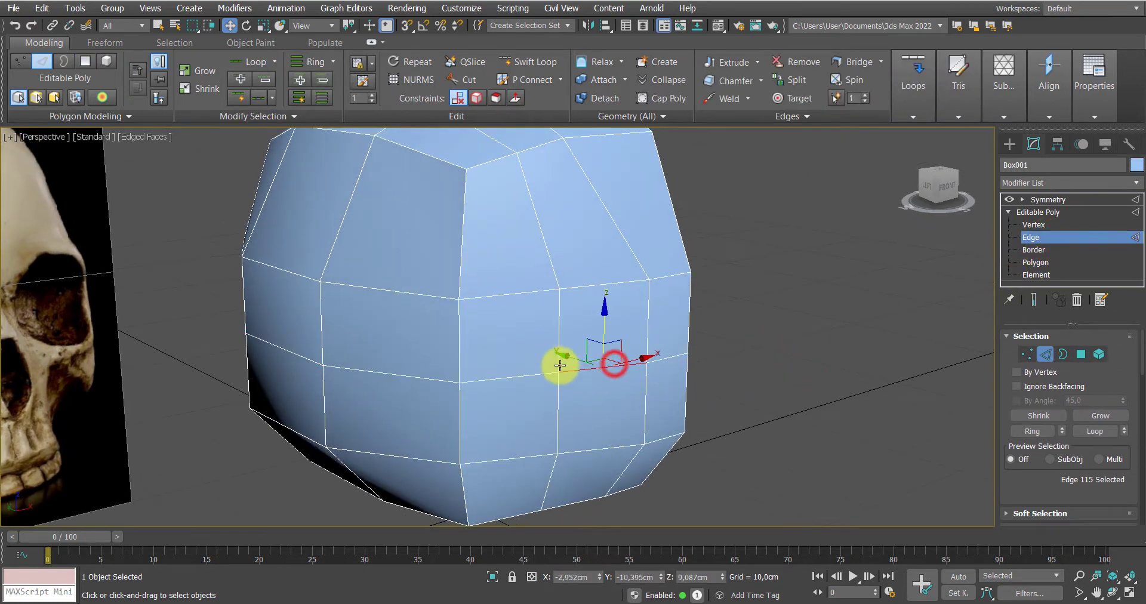
ctrl+click(552, 340)
ctrl+click(514, 376)
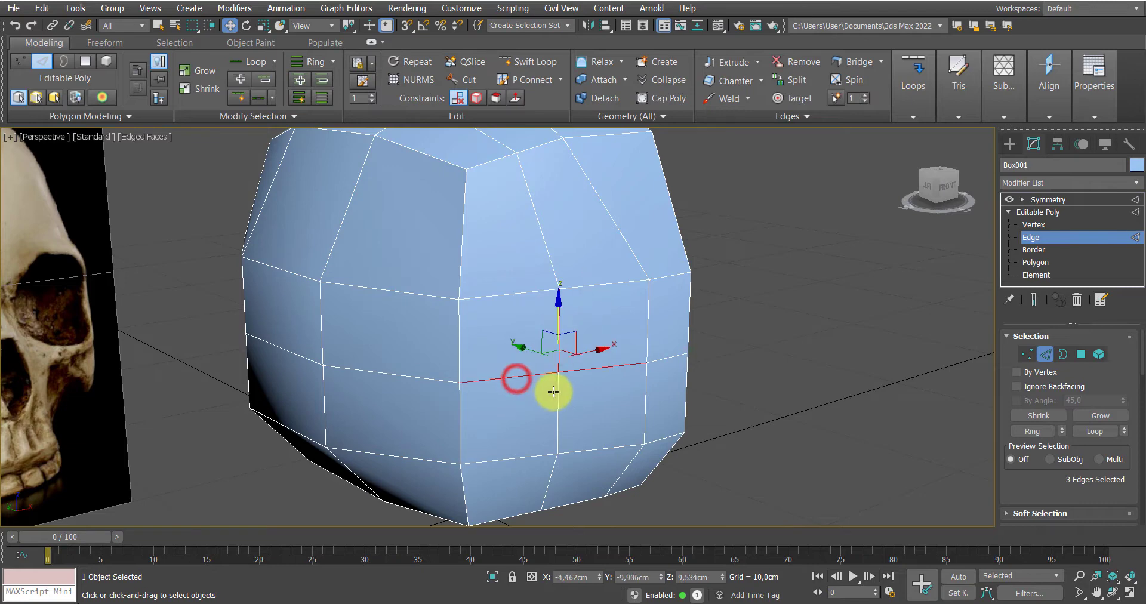
ctrl+click(558, 393)
middle_drag(559, 394, 566, 395)
key(r)
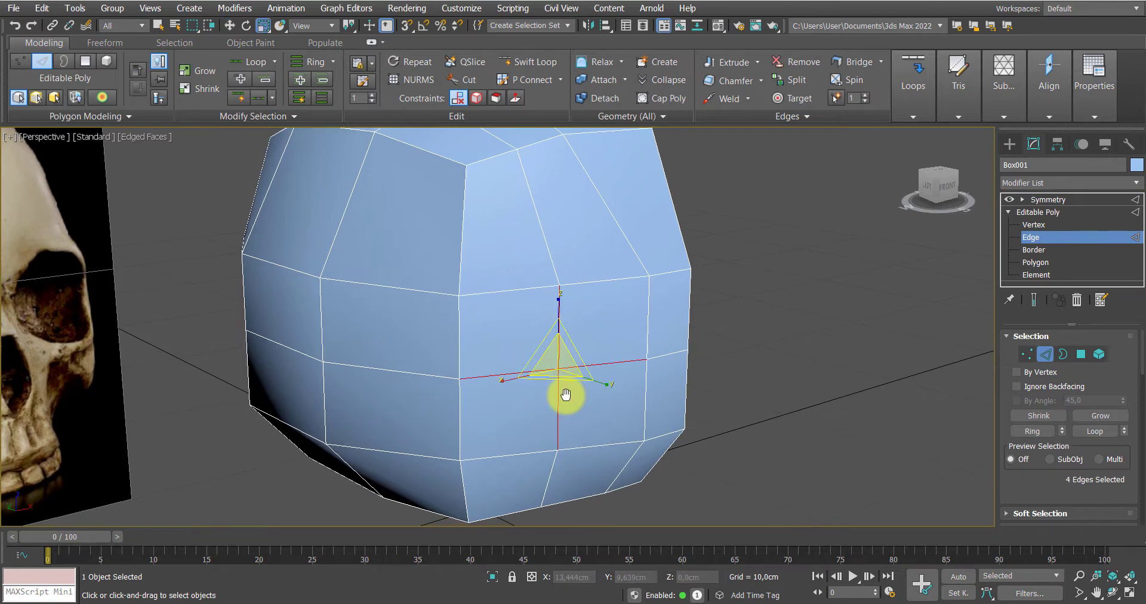
drag(553, 362, 550, 350)
scroll(555, 372, down, 3)
alt+middle_drag(555, 373, 503, 351)
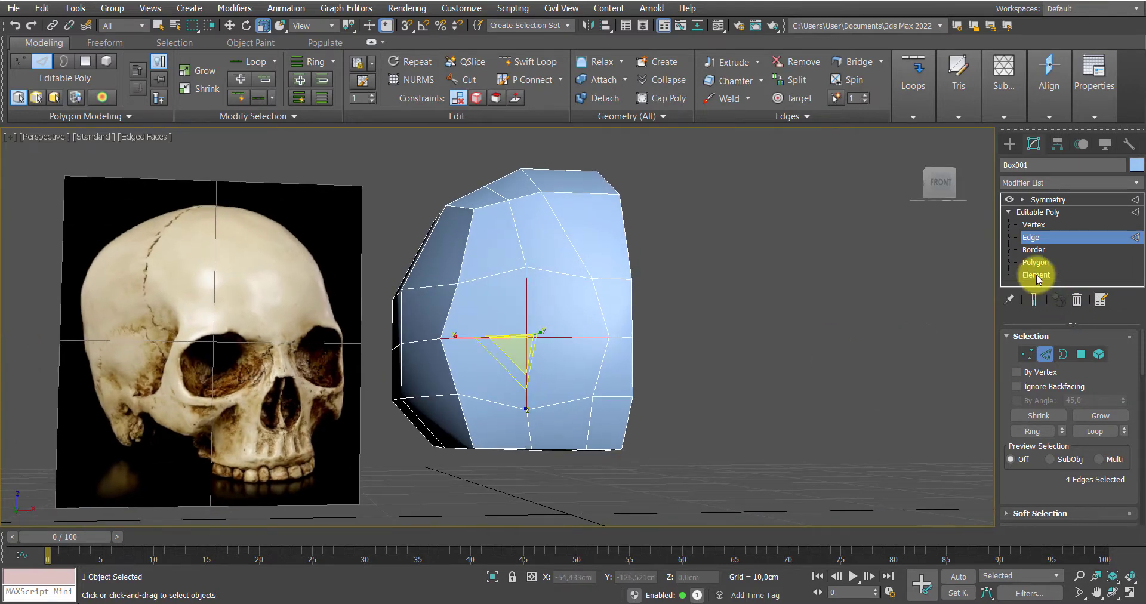
Select the four polygons of the octagonal eye-socket patch and inset them to leave a narrow border around the socket
click(1035, 262)
click(539, 318)
ctrl+click(500, 312)
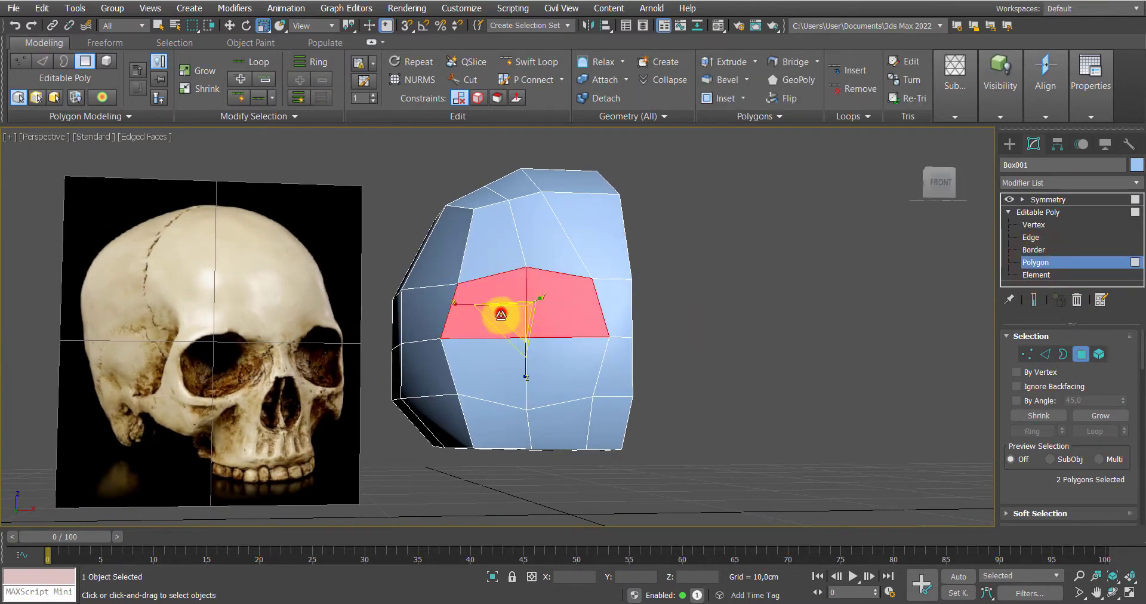
ctrl+click(497, 365)
ctrl+click(549, 369)
alt+middle_drag(556, 373, 546, 375)
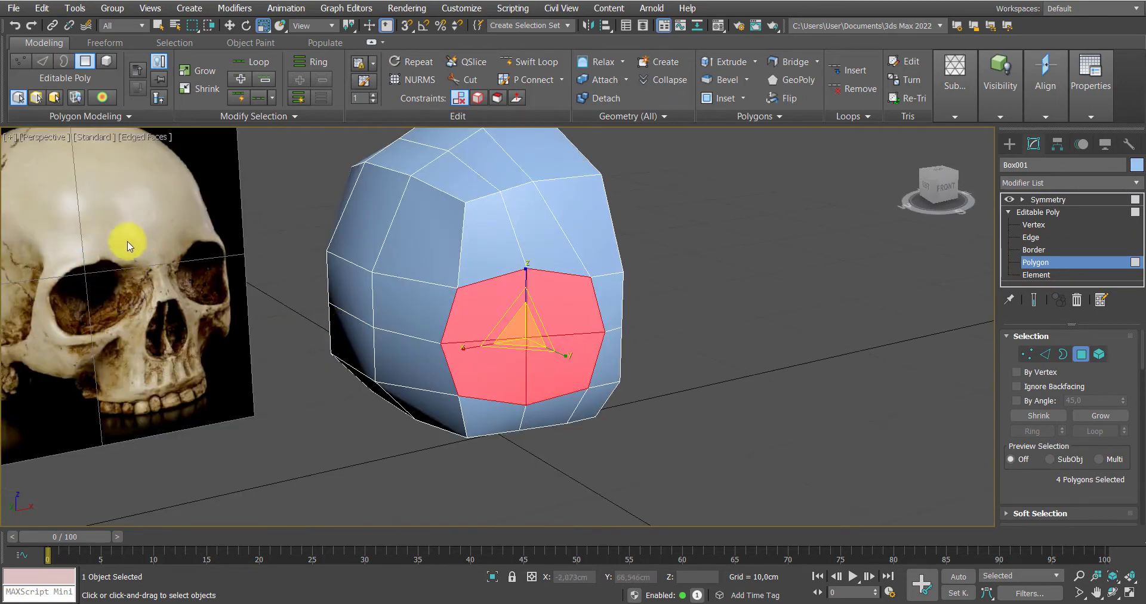
scroll(579, 330, up, 4)
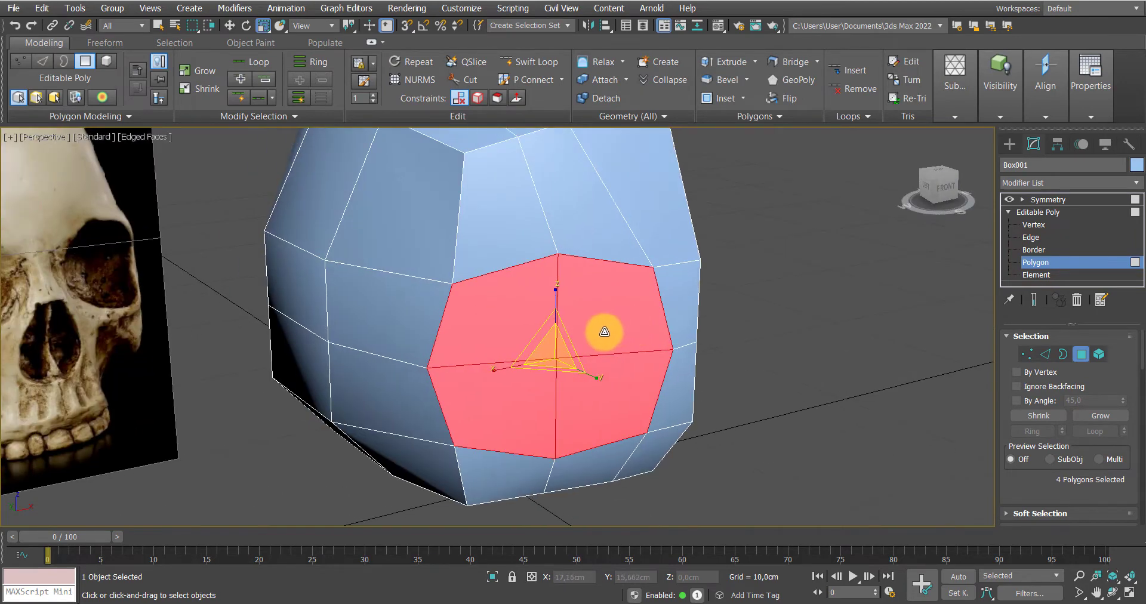
right_click(601, 330)
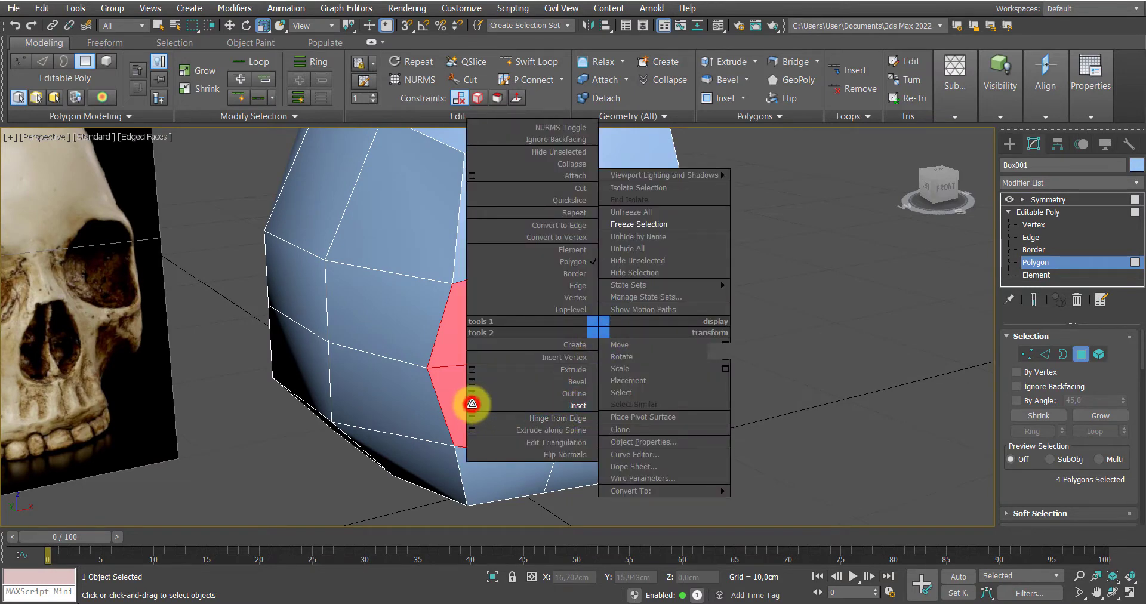
click(472, 405)
drag(715, 336, 716, 324)
click(715, 352)
alt+middle_drag(686, 366, 619, 367)
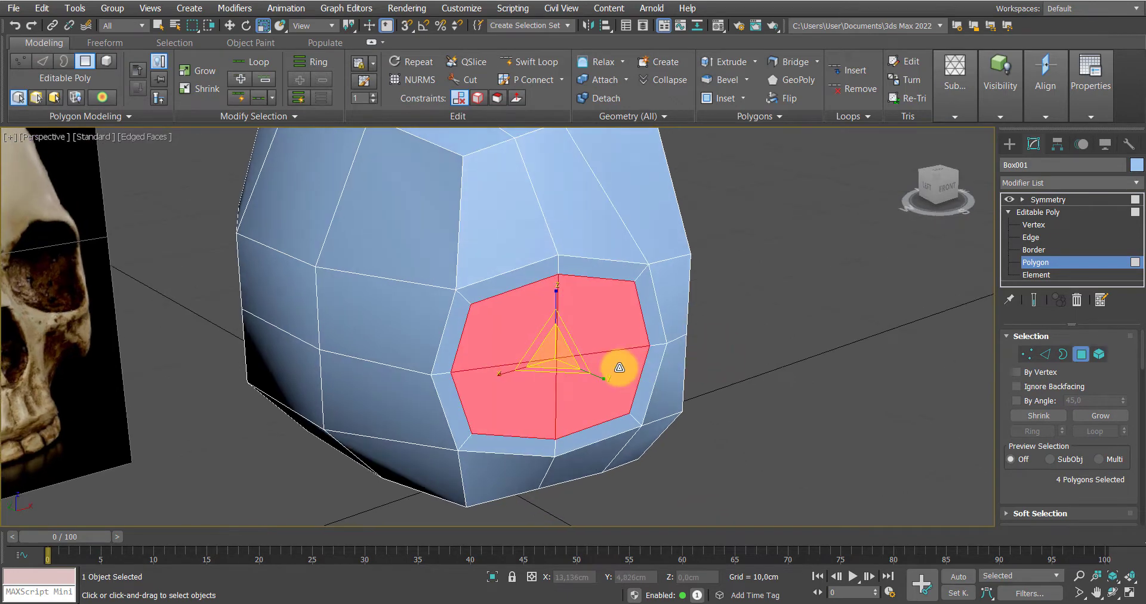
Extrude the four inset eye-socket polygons inward and scale the recessed polygons uniformly to about 76 percent
right_click(605, 336)
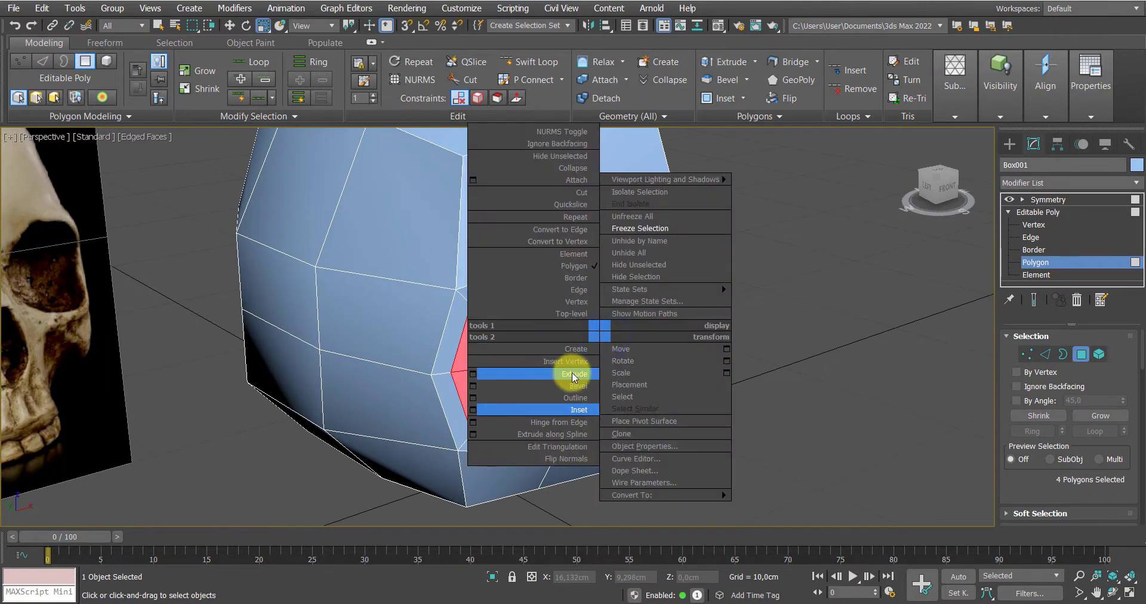
click(578, 374)
drag(607, 323, 604, 352)
alt+middle_drag(605, 352, 582, 397)
scroll(614, 391, up, 3)
key(w)
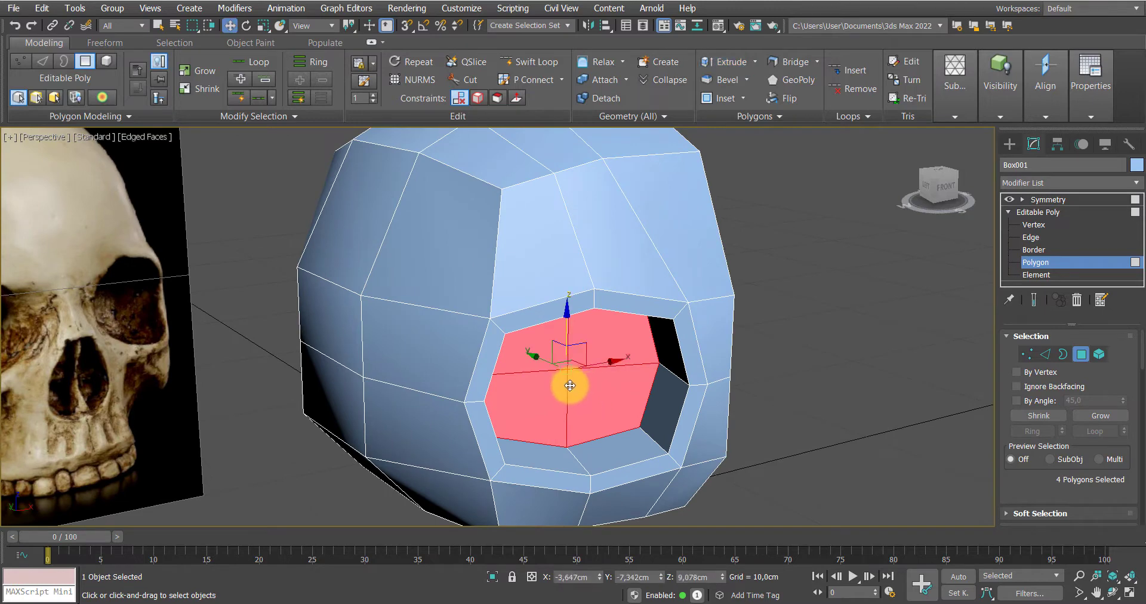
drag(562, 364, 570, 383)
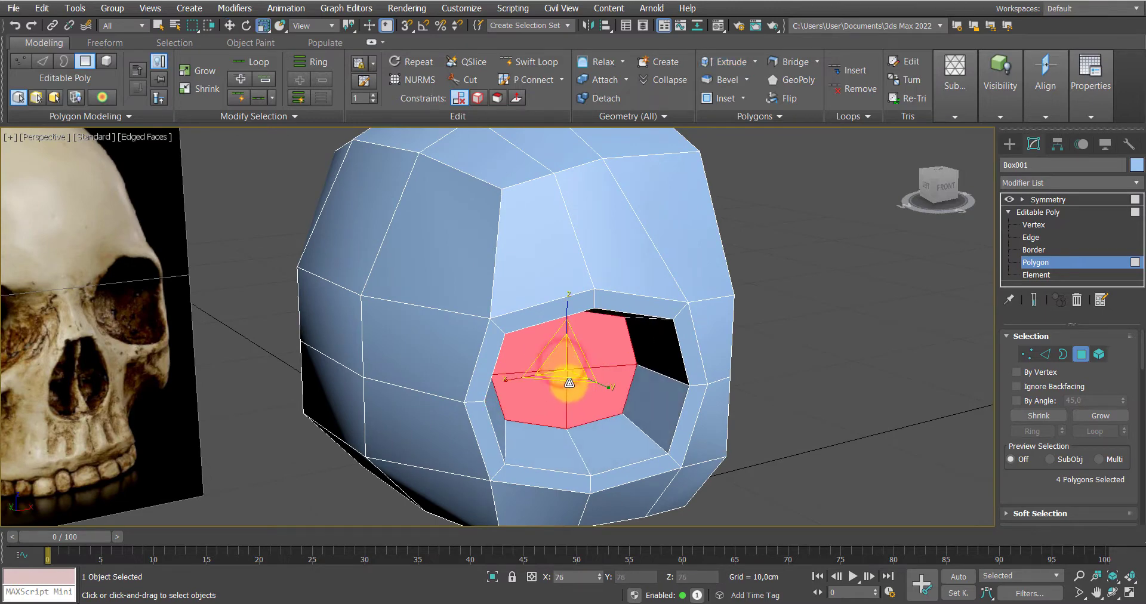
Move the four recessed eye-socket polygons slightly along the Y axis to adjust the socket's depth
alt+middle_drag(603, 372, 564, 342)
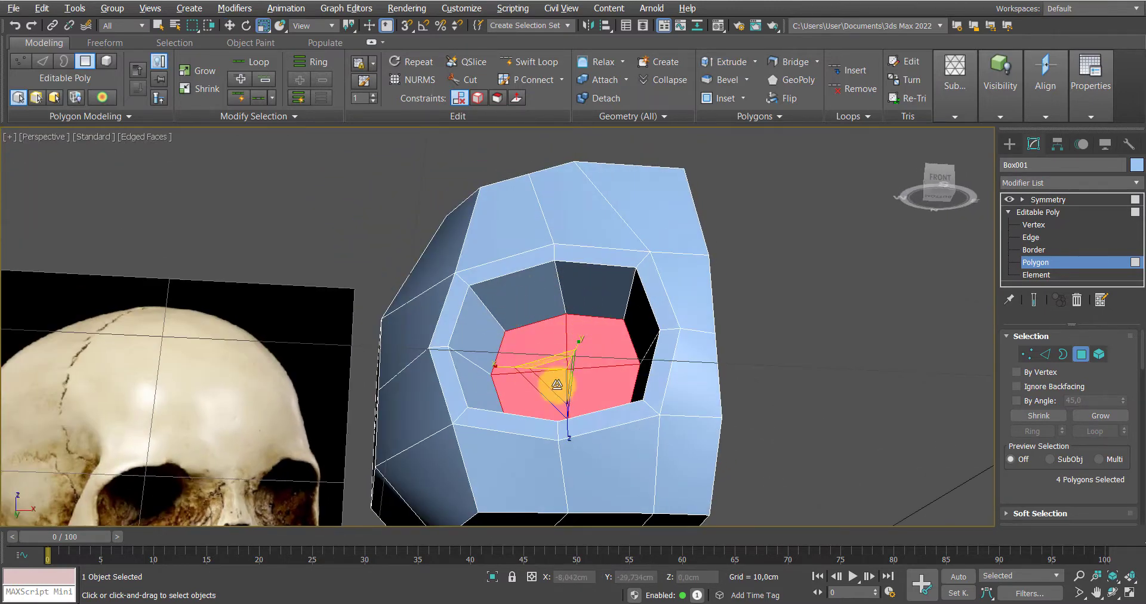
alt+middle_drag(496, 384, 519, 399)
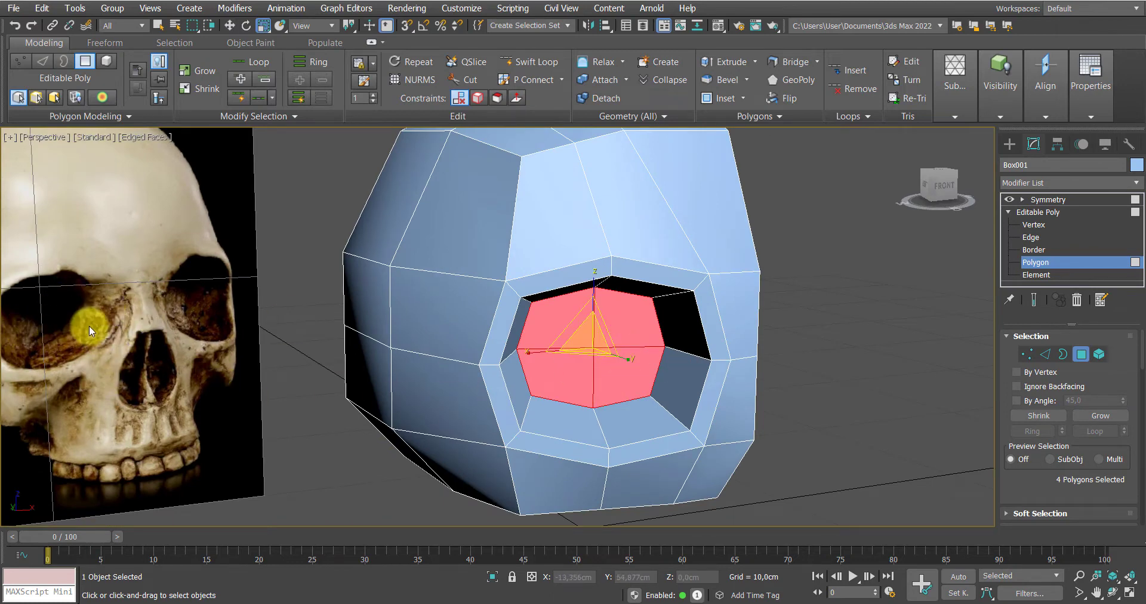
alt+middle_drag(625, 357, 690, 359)
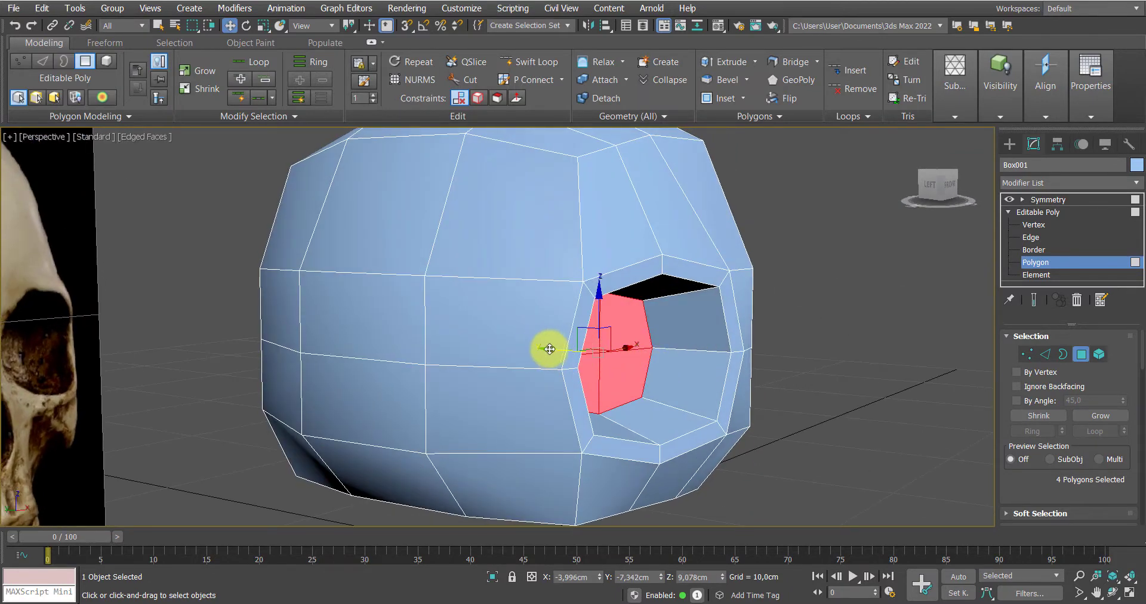
drag(549, 348, 669, 354)
alt+middle_drag(664, 365, 681, 345)
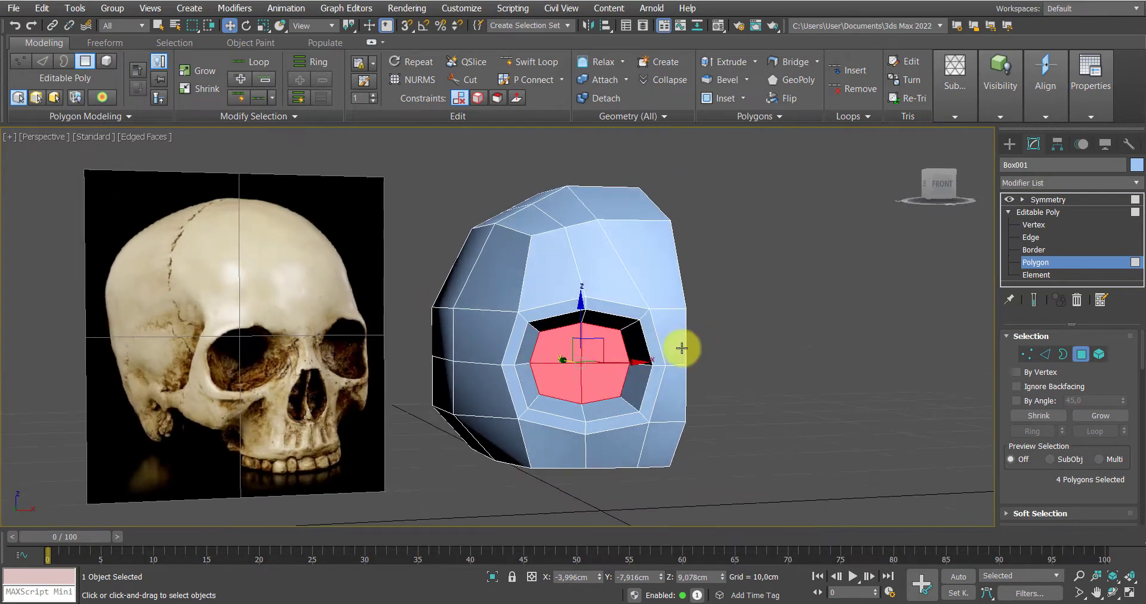
Check the mirrored head, then return to vertex editing in the front view with the Symmetry end result shown
click(1055, 200)
alt+middle_drag(826, 293, 659, 320)
scroll(662, 322, down, 3)
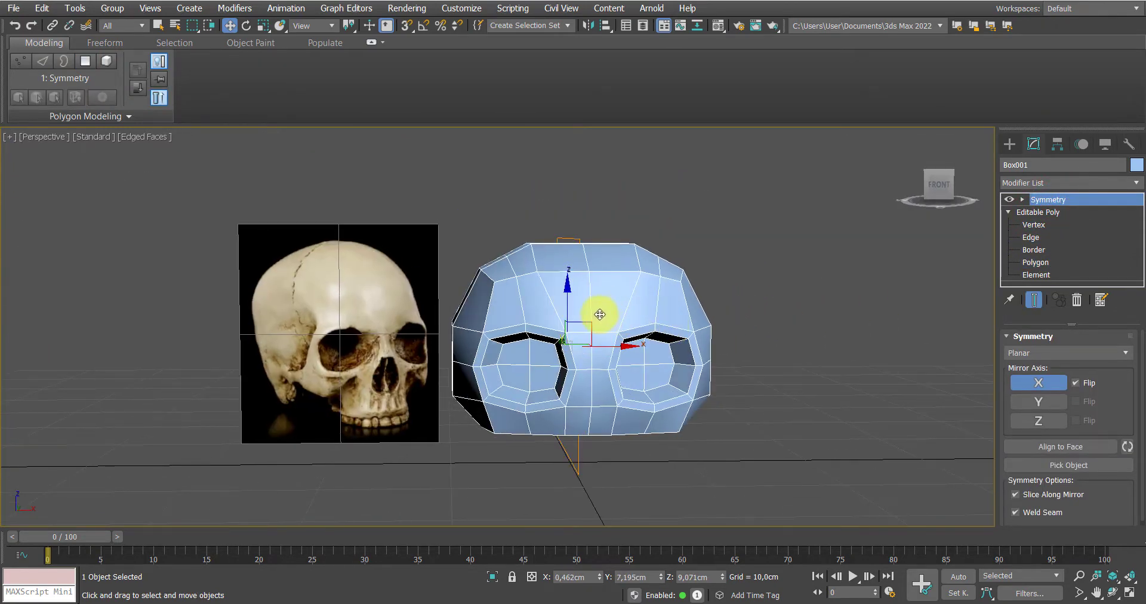
click(1031, 225)
key(f)
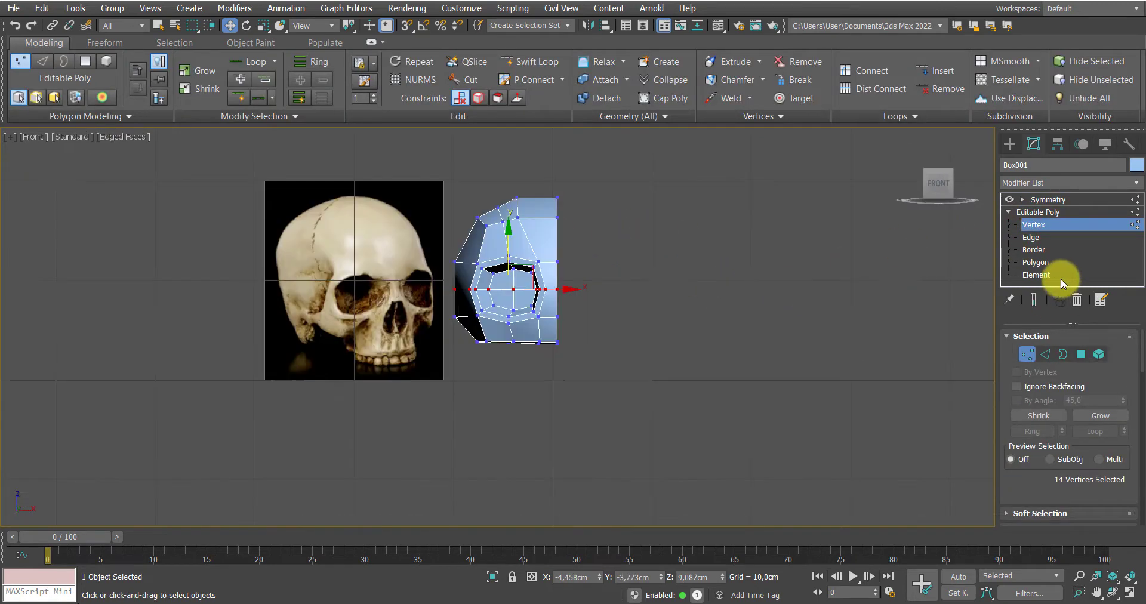
scroll(542, 281, up, 5)
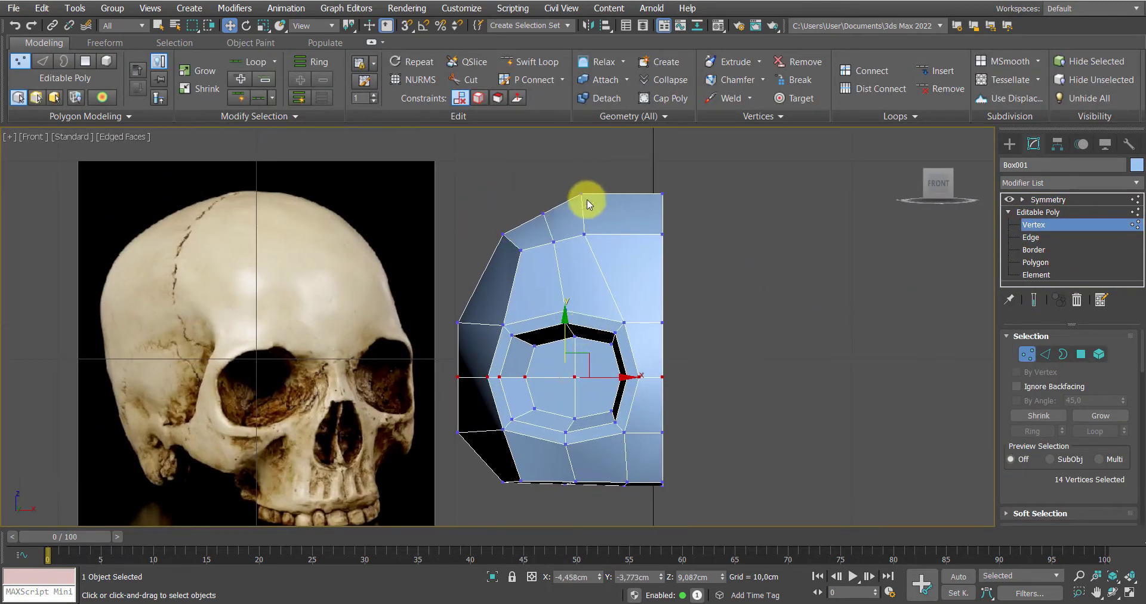
click(1034, 301)
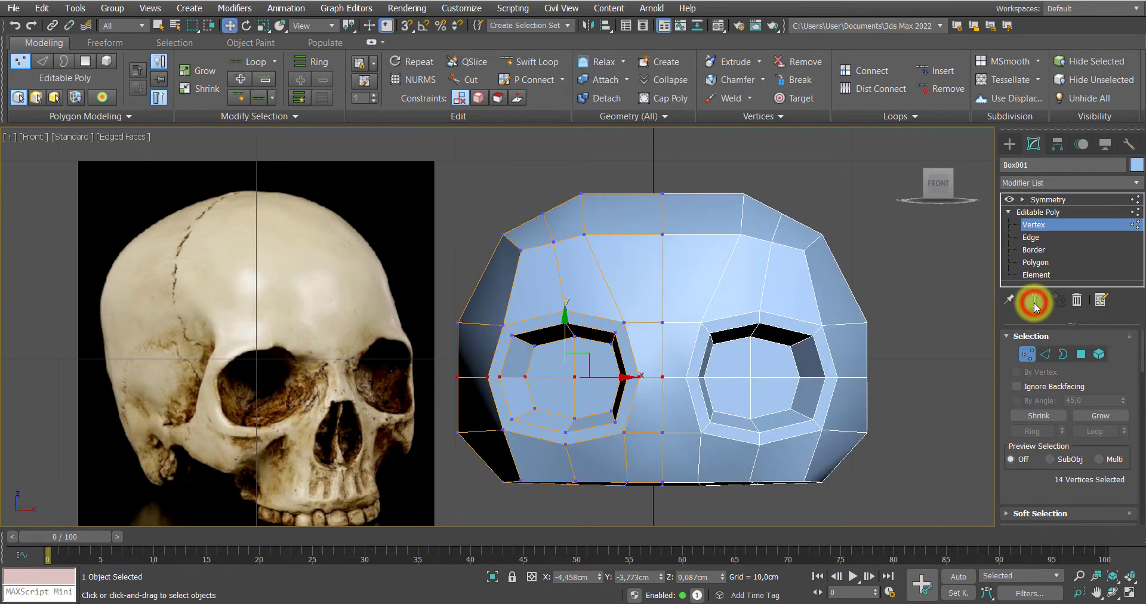
Move the four upper outer-corner vertices of the cranium outward and the four at the inner forehead column toward the centre
middle_drag(475, 217, 469, 235)
drag(513, 273, 521, 281)
key(F3)
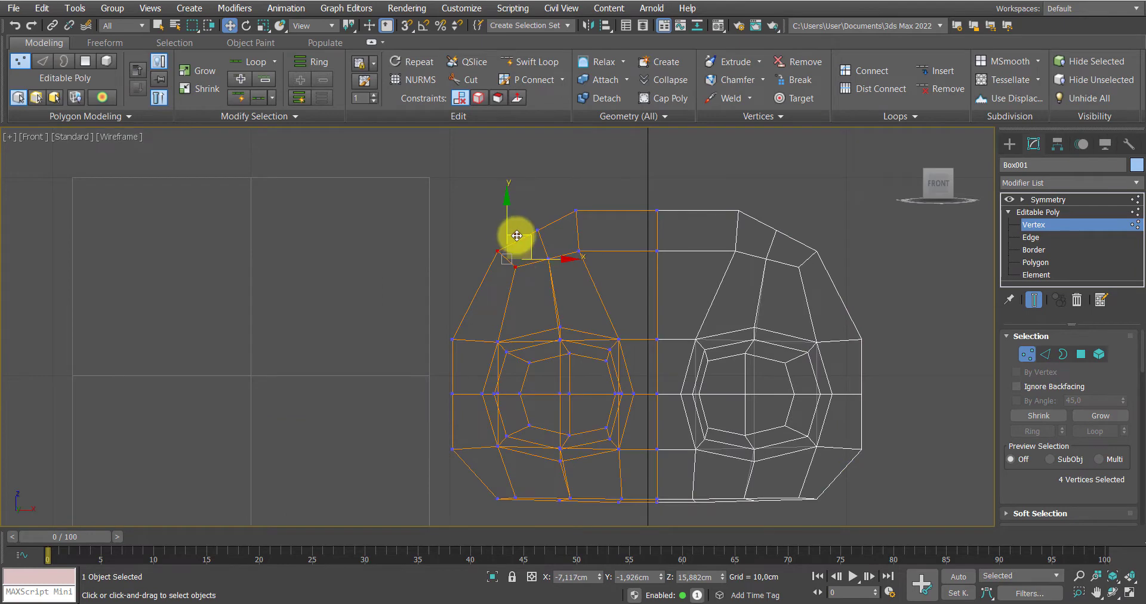
drag(511, 233, 495, 234)
key(F3)
drag(618, 279, 618, 279)
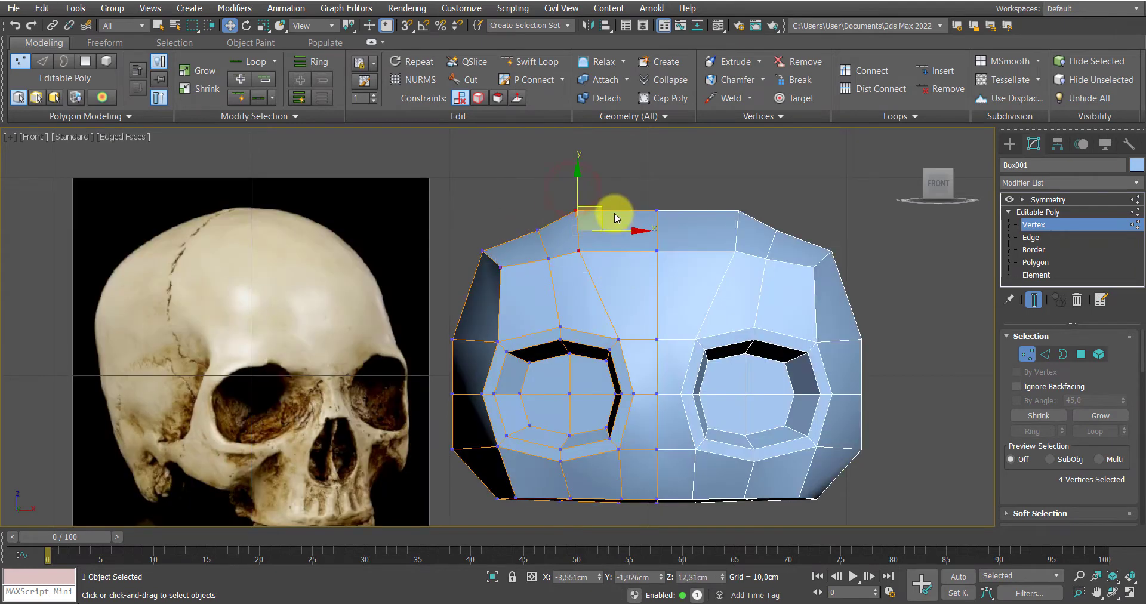
drag(600, 209, 623, 209)
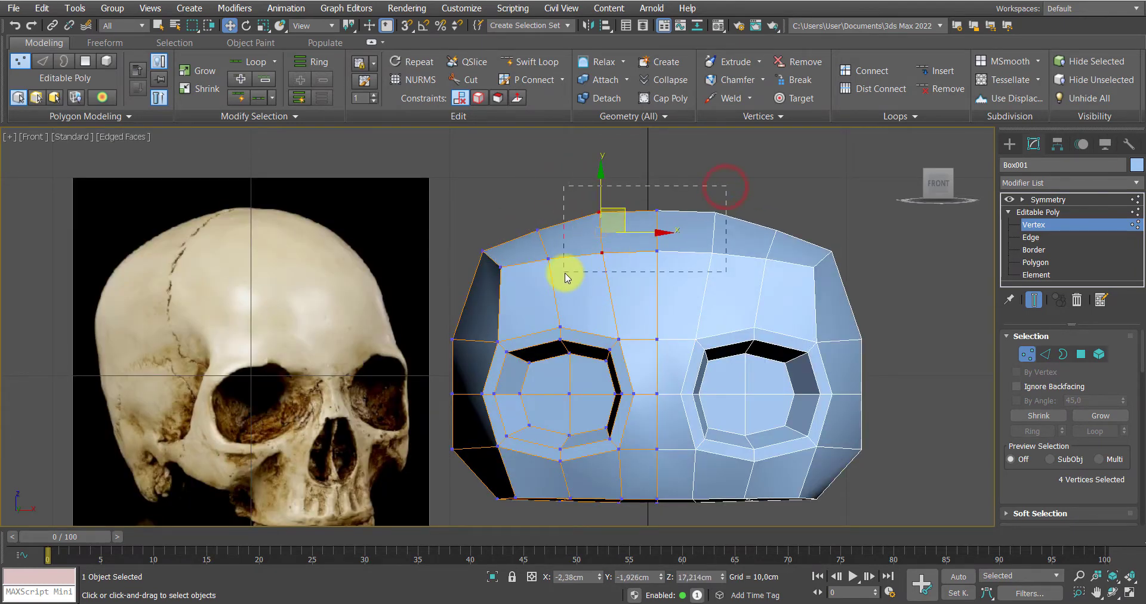
Raise the eight central crown vertices and move the four in the neighbouring column up and outward to round the forehead
drag(566, 277, 565, 275)
drag(628, 191, 634, 169)
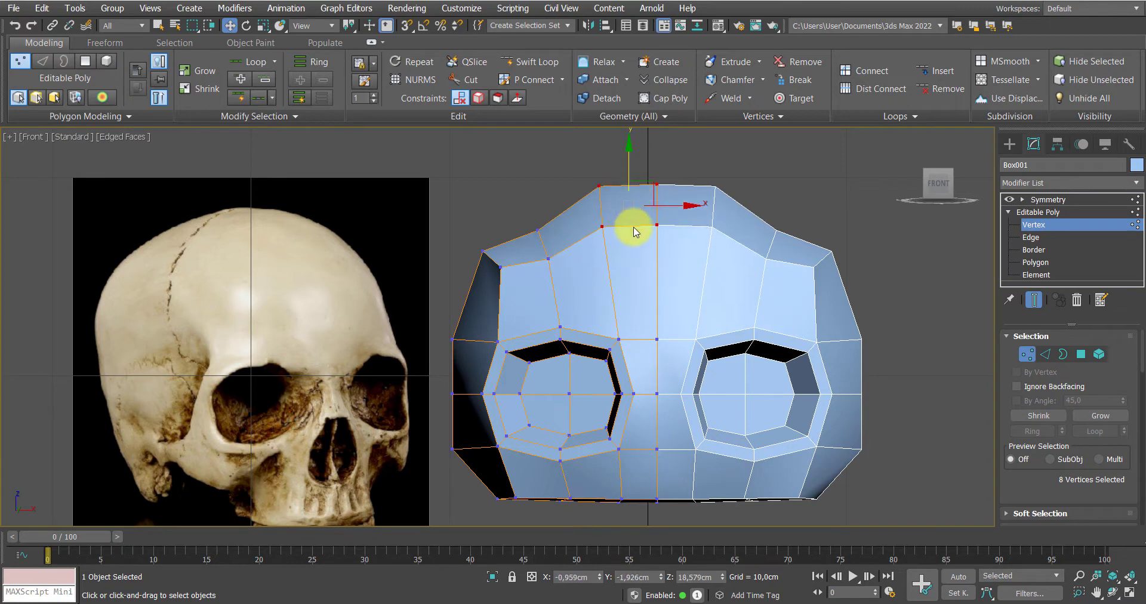
key(F3)
key(F3)
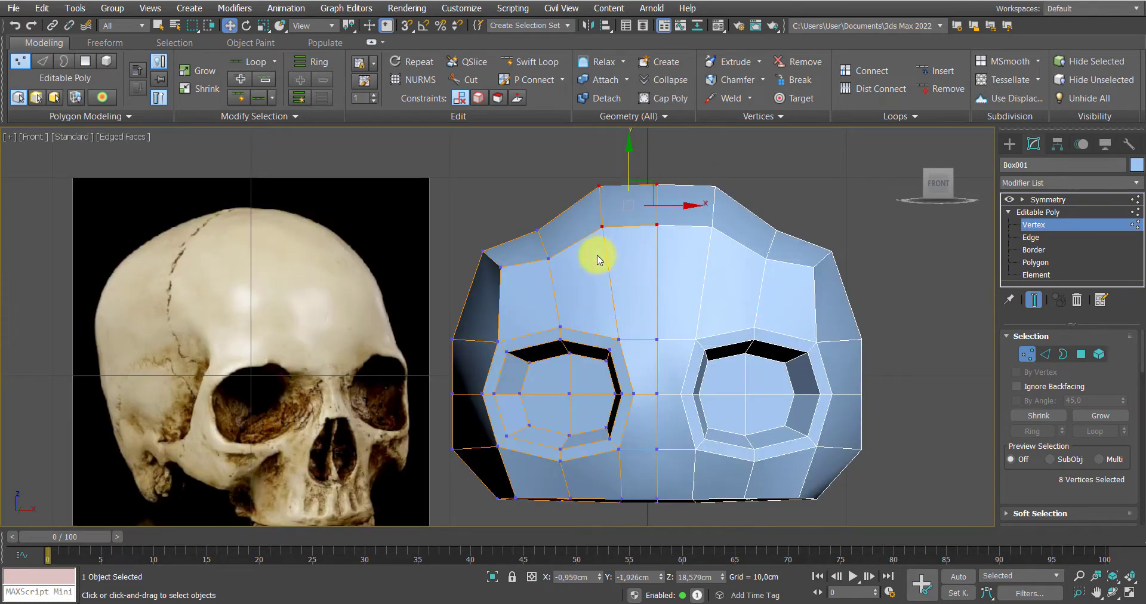
drag(563, 286, 561, 280)
key(F3)
drag(552, 217, 545, 198)
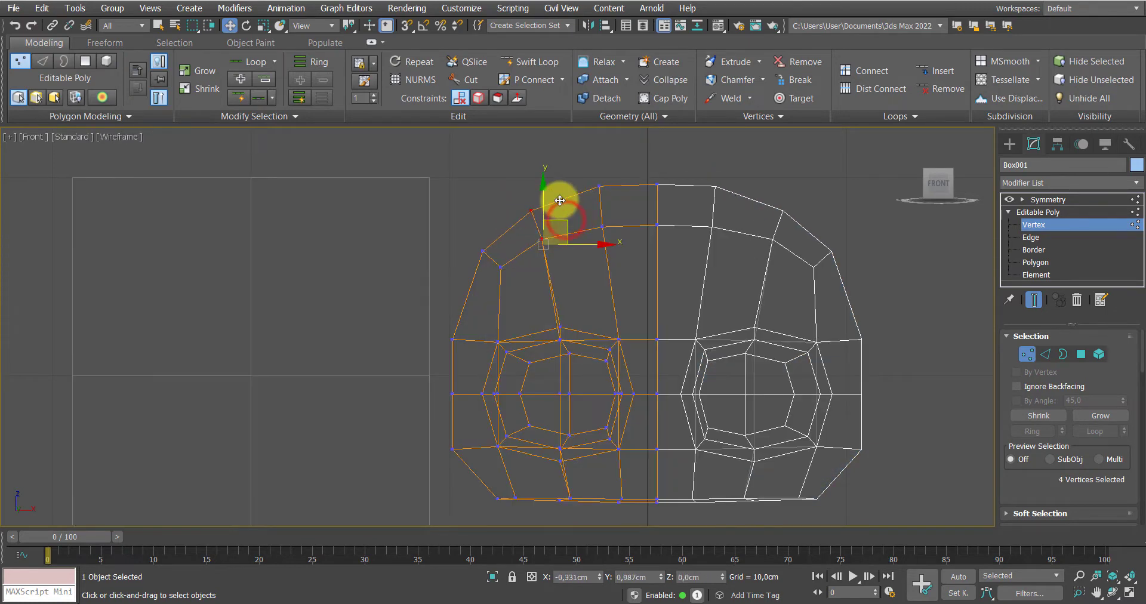
key(F3)
scroll(529, 293, down, 2)
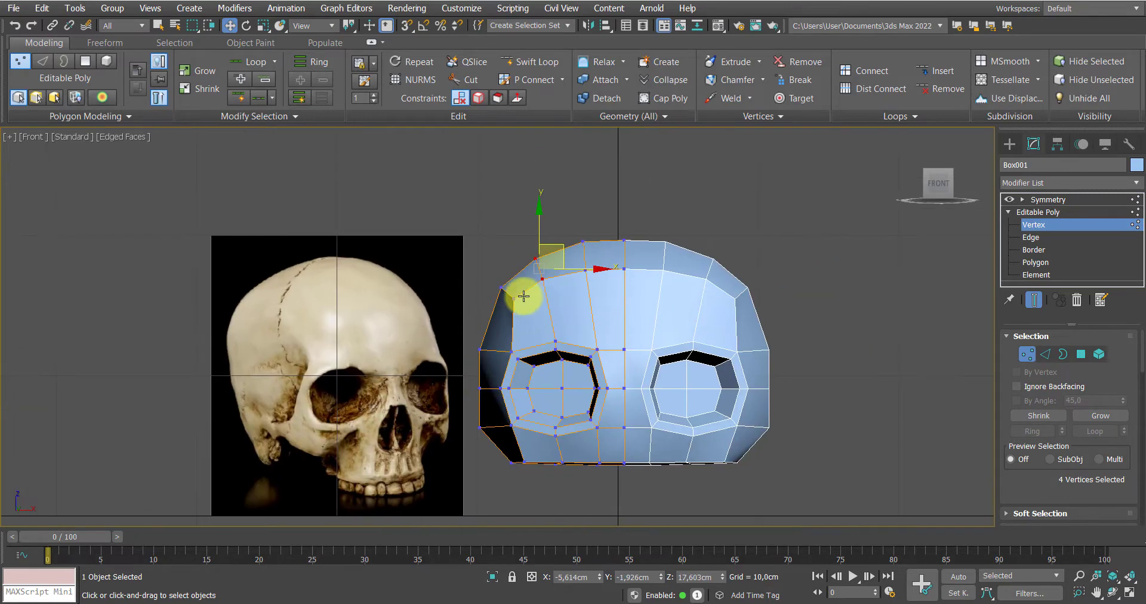
Raise the top crown vertices and shift the upper side vertices up and outward to round the cranium's front-view outline
drag(549, 260, 600, 184)
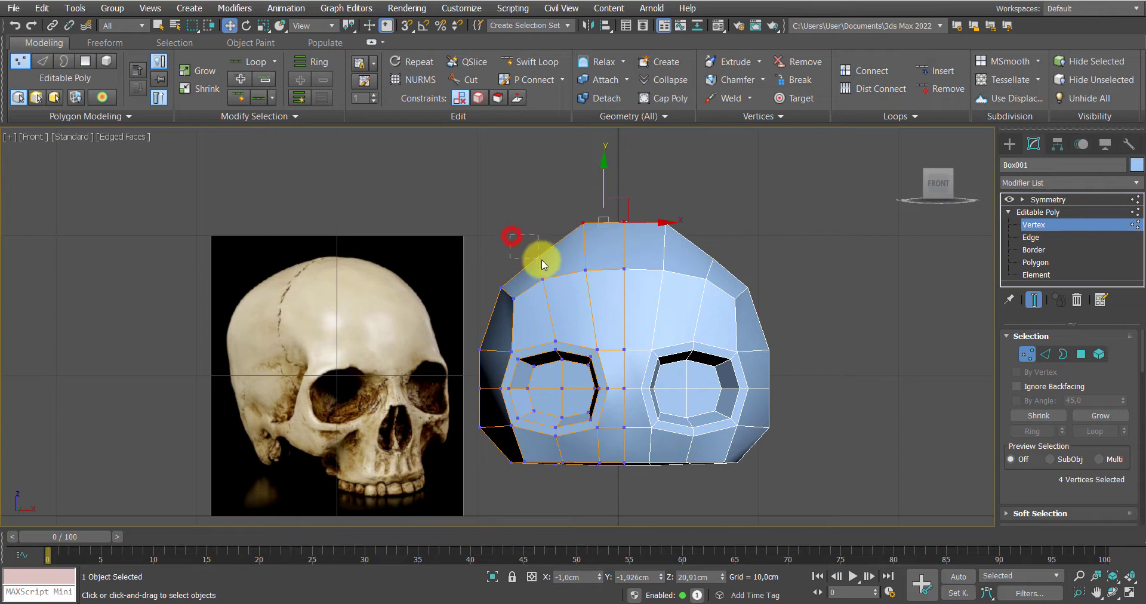
drag(512, 235, 555, 275)
drag(554, 235, 541, 219)
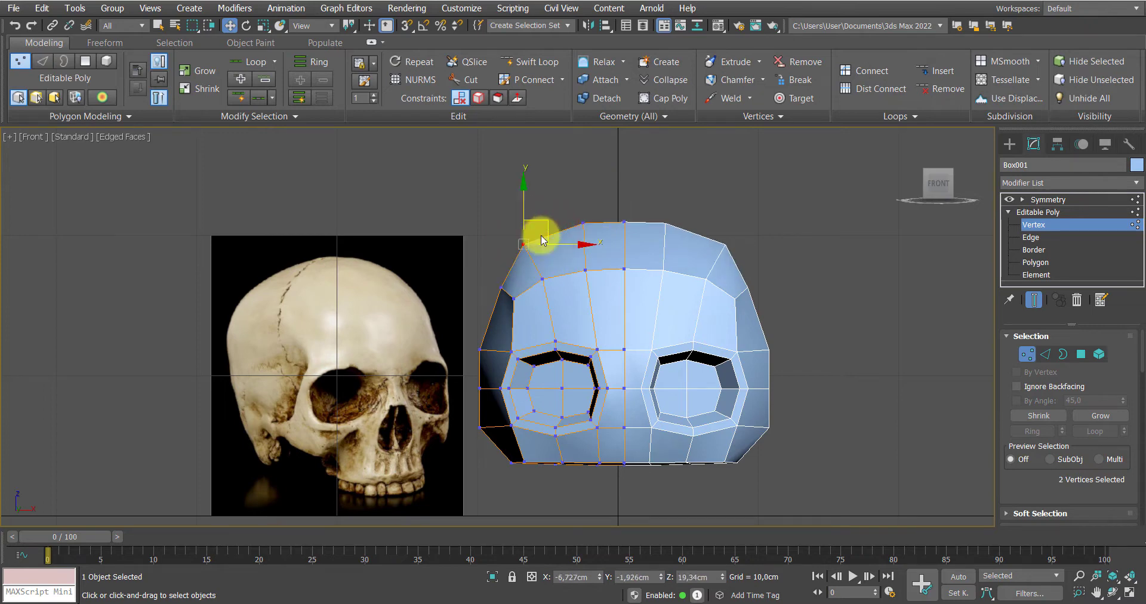
drag(482, 278, 506, 300)
drag(524, 256, 507, 259)
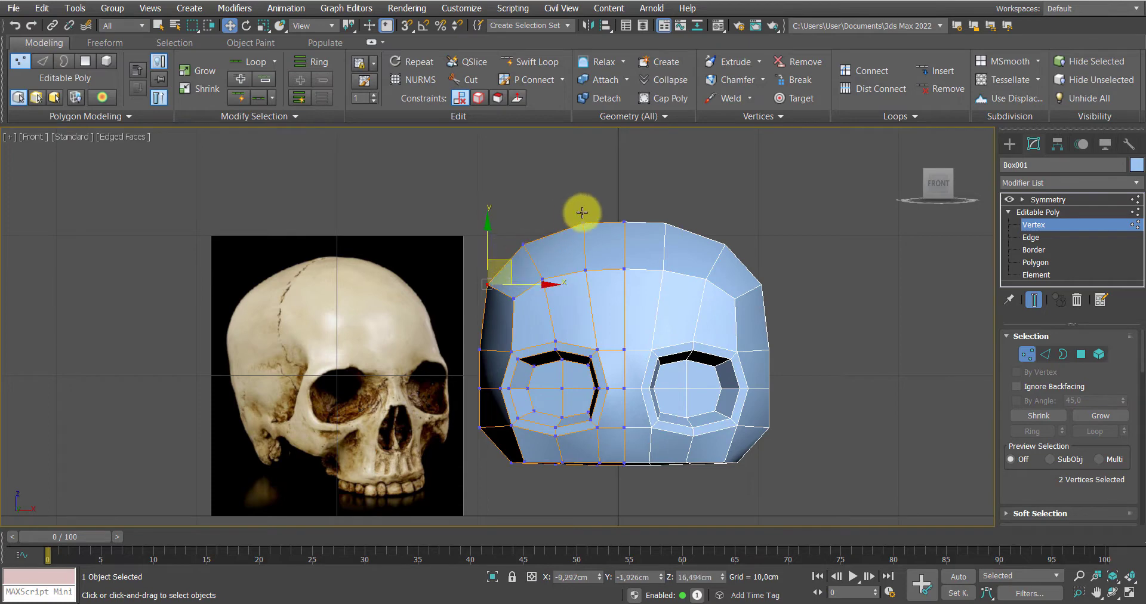
drag(595, 249, 596, 242)
drag(600, 198, 584, 203)
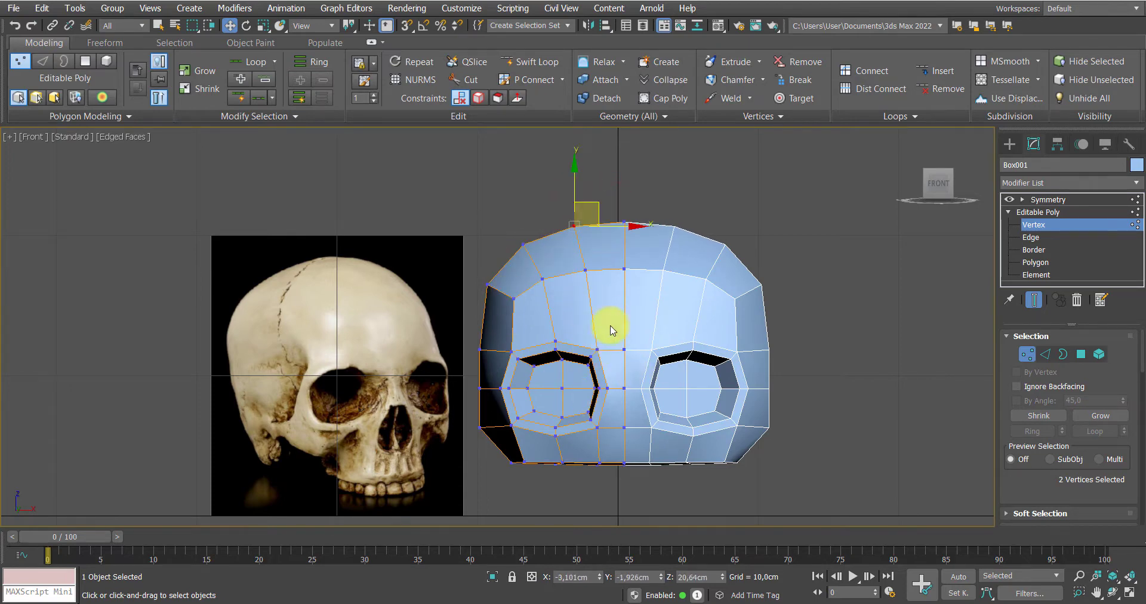
In the left view, select the 31 vertices of the rear half and move them backward to lengthen the cranium
key(p)
alt+middle_drag(535, 274, 627, 278)
key(l)
scroll(593, 376, down, 5)
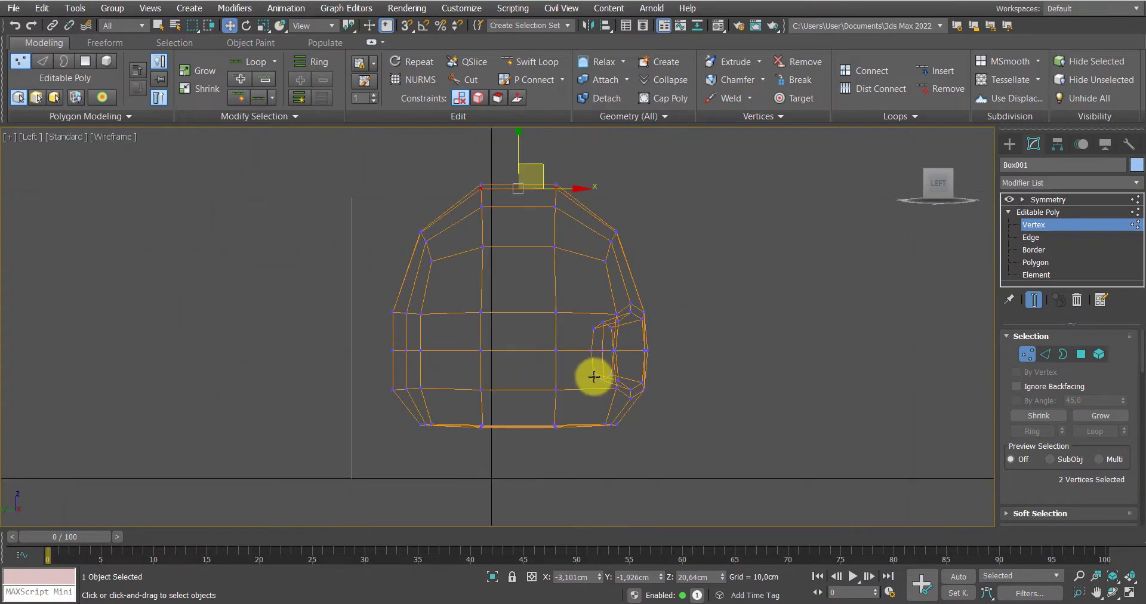
scroll(580, 435, up, 2)
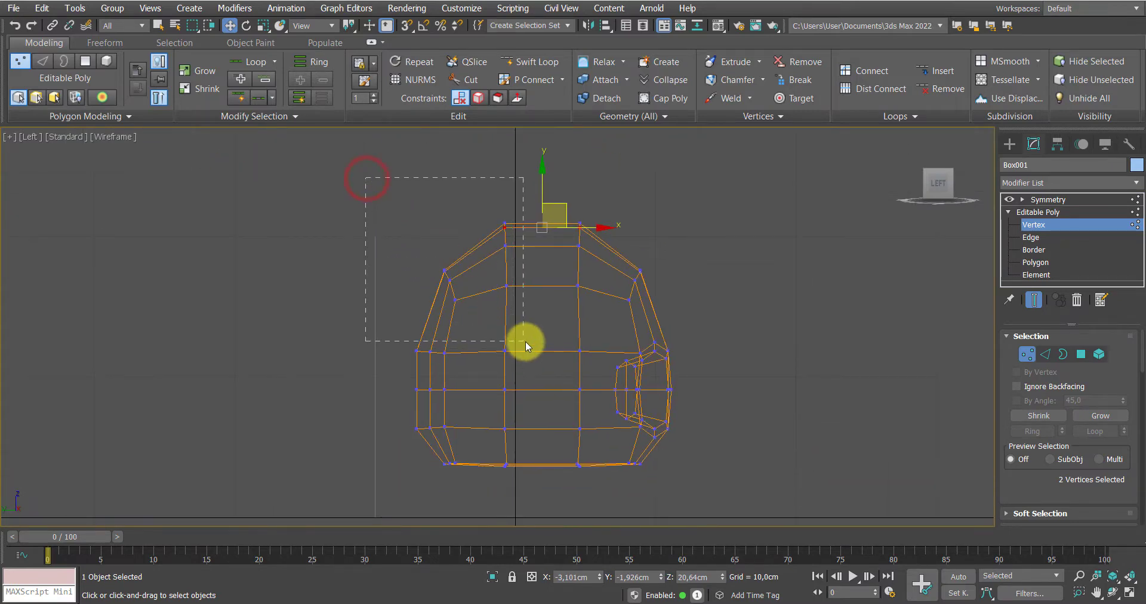
drag(525, 341, 526, 340)
drag(536, 498, 535, 498)
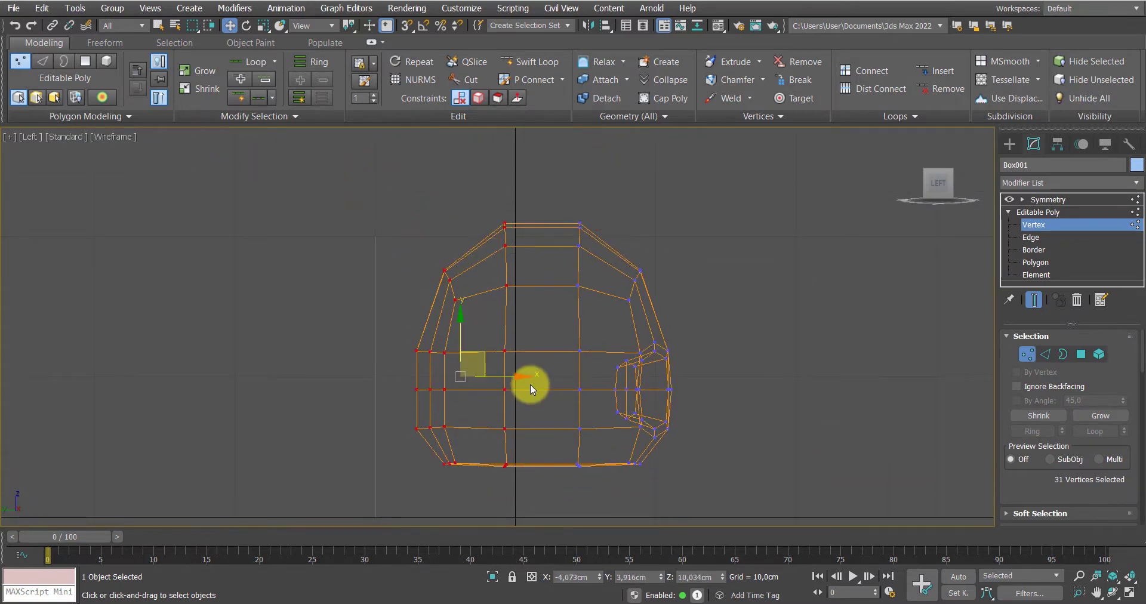
drag(507, 376, 480, 377)
click(306, 216)
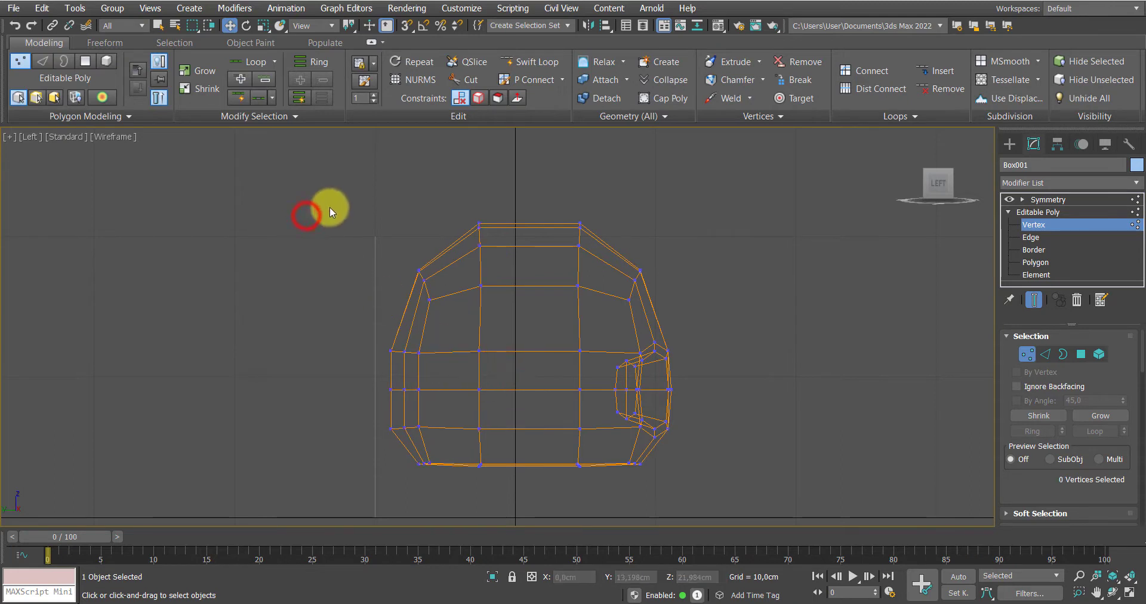
Move the four upper rear vertices up and backward and shift the 23 lower rear vertices forward in the left view
drag(449, 309, 448, 308)
drag(447, 263, 434, 251)
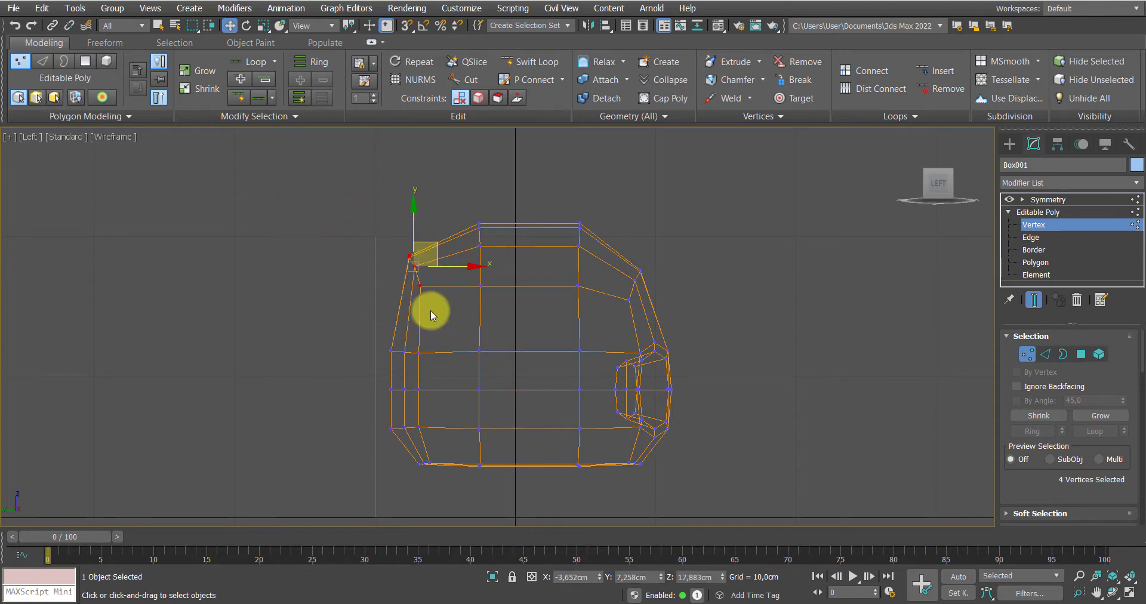
drag(397, 419, 435, 469)
drag(456, 411, 503, 414)
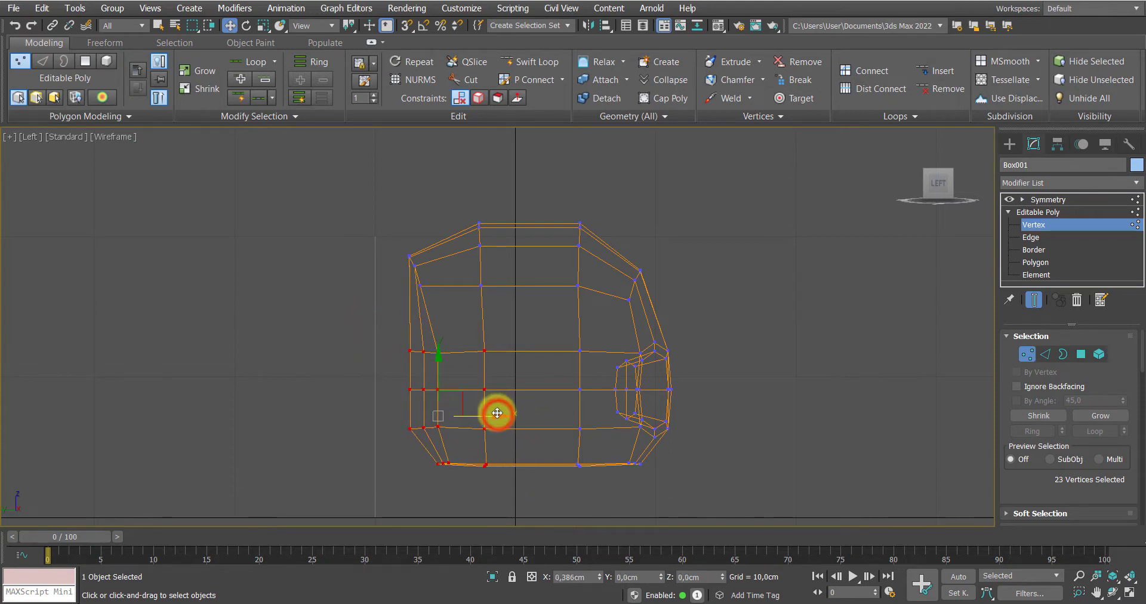
click(352, 337)
Pull the mid-height rear vertices backward to round the back of the head, and check the shape in perspective
drag(457, 352, 374, 409)
drag(460, 393, 442, 394)
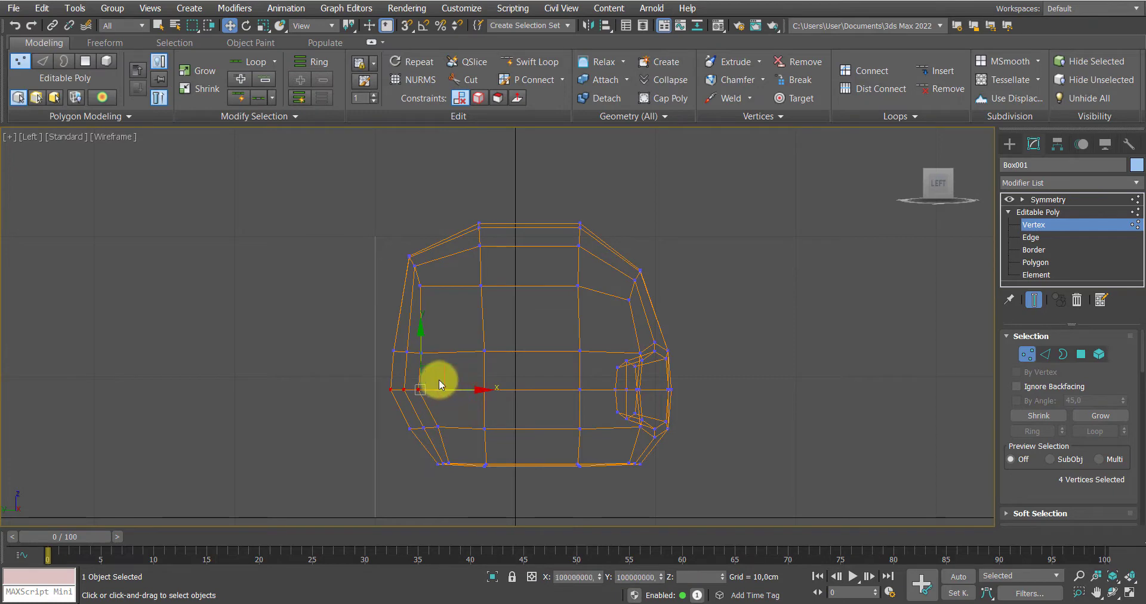
drag(426, 331, 425, 283)
click(443, 224)
key(p)
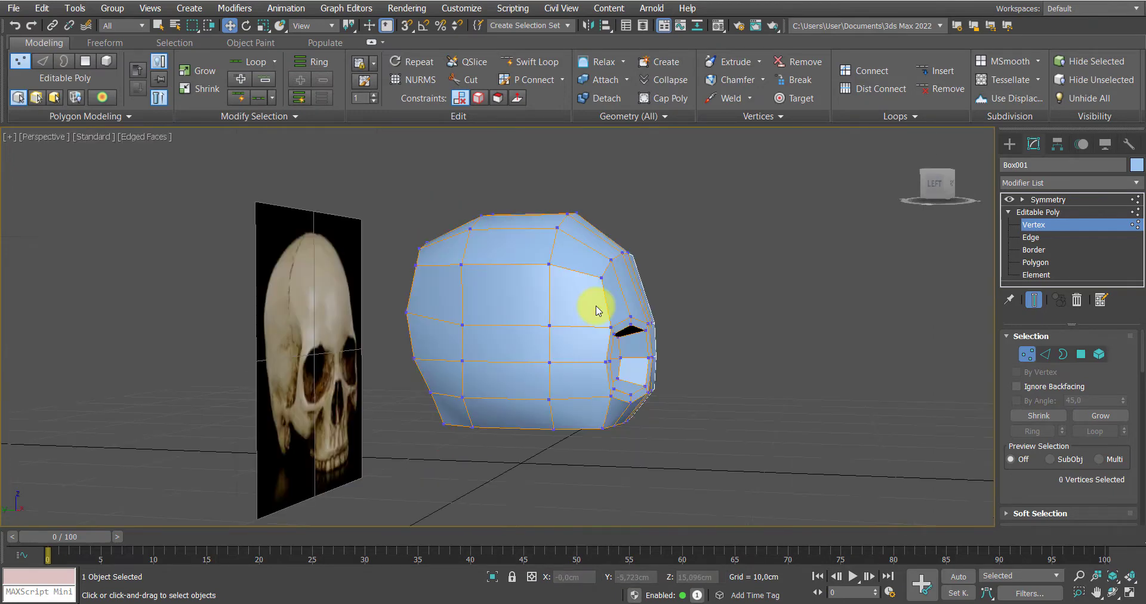
mouse_move(646, 300)
alt+middle_down()
mouse_move(696, 344)
mouse_move(834, 343)
mouse_move(759, 392)
mouse_move(701, 378)
mouse_move(749, 352)
mouse_move(583, 386)
mouse_move(657, 309)
mouse_move(485, 299)
mouse_move(458, 325)
mouse_move(529, 249)
mouse_move(529, 282)
mouse_move(557, 261)
mouse_move(599, 279)
alt+middle_up()
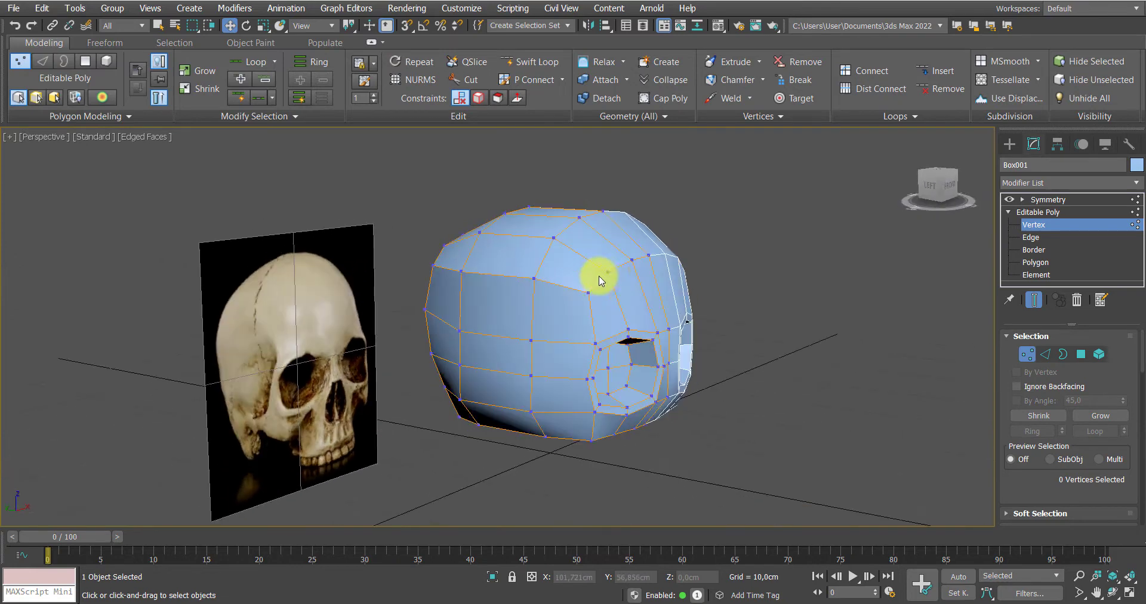
Add a TurboSmooth modifier above Symmetry on the head
click(1043, 200)
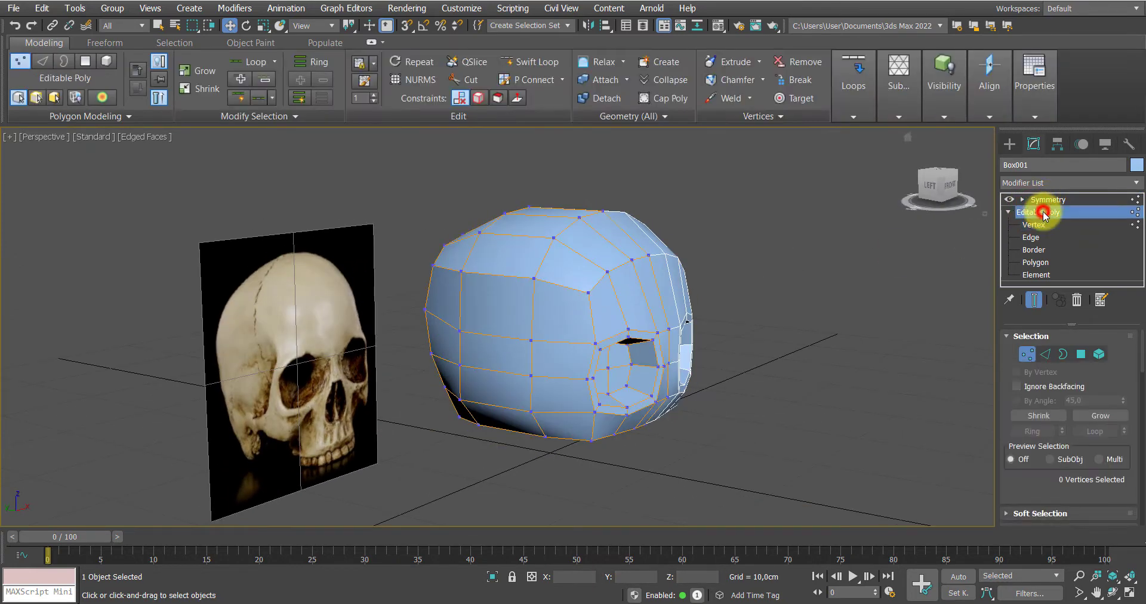
click(1049, 199)
click(1065, 184)
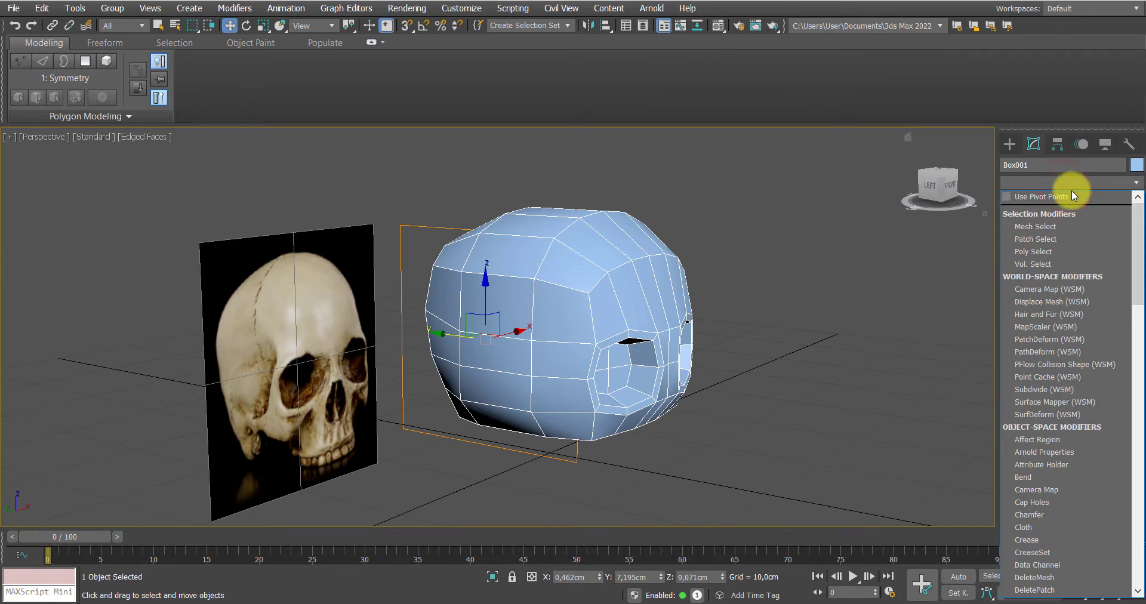
key(t)
click(1035, 179)
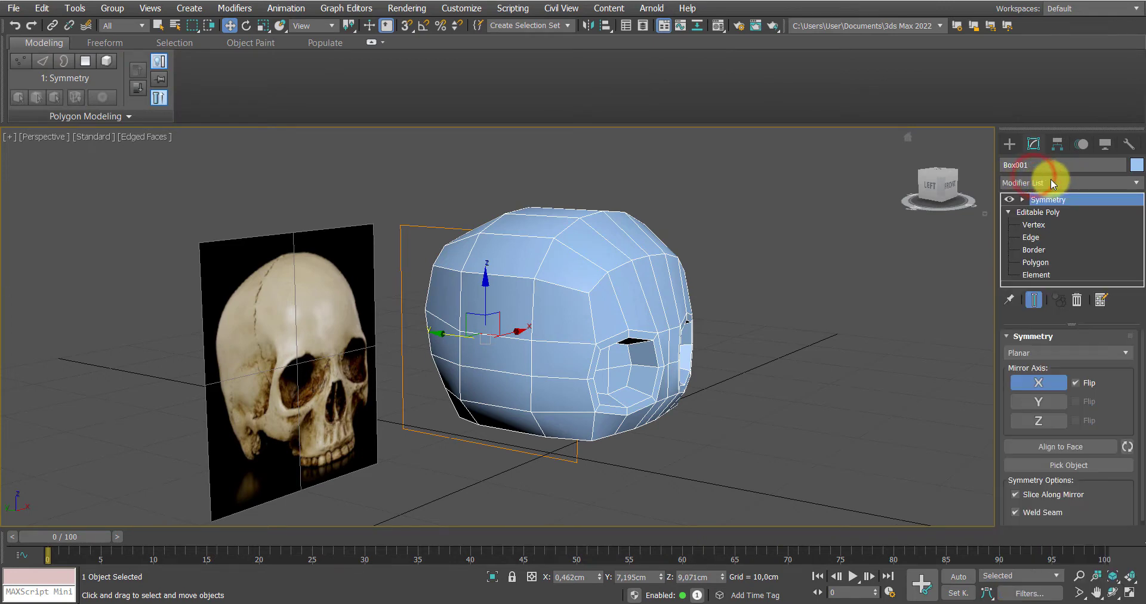
click(1059, 179)
text(tu)
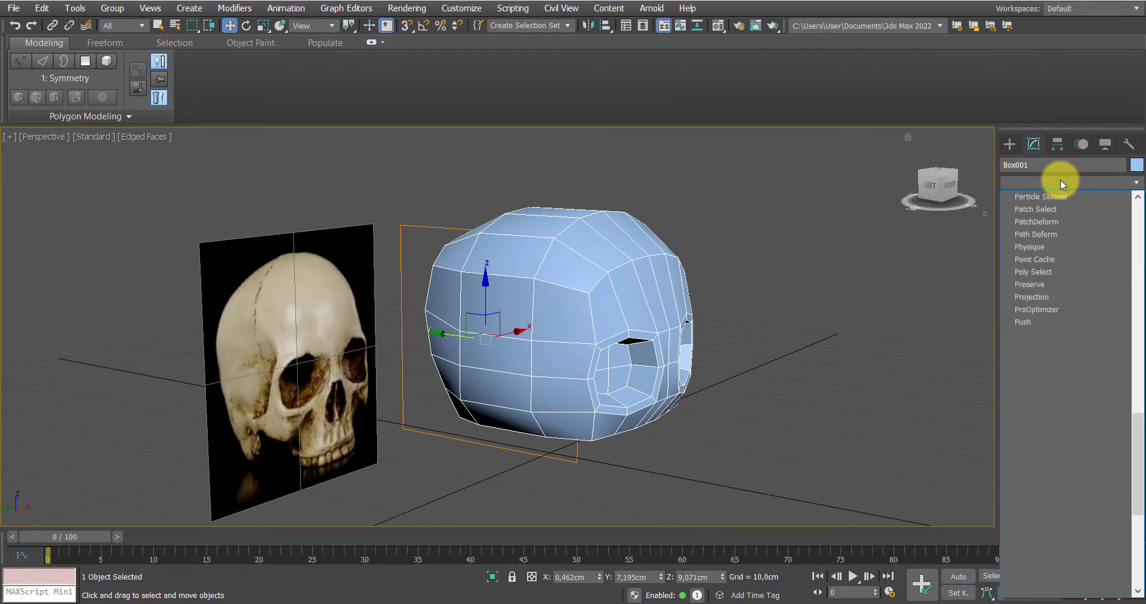
key(Return)
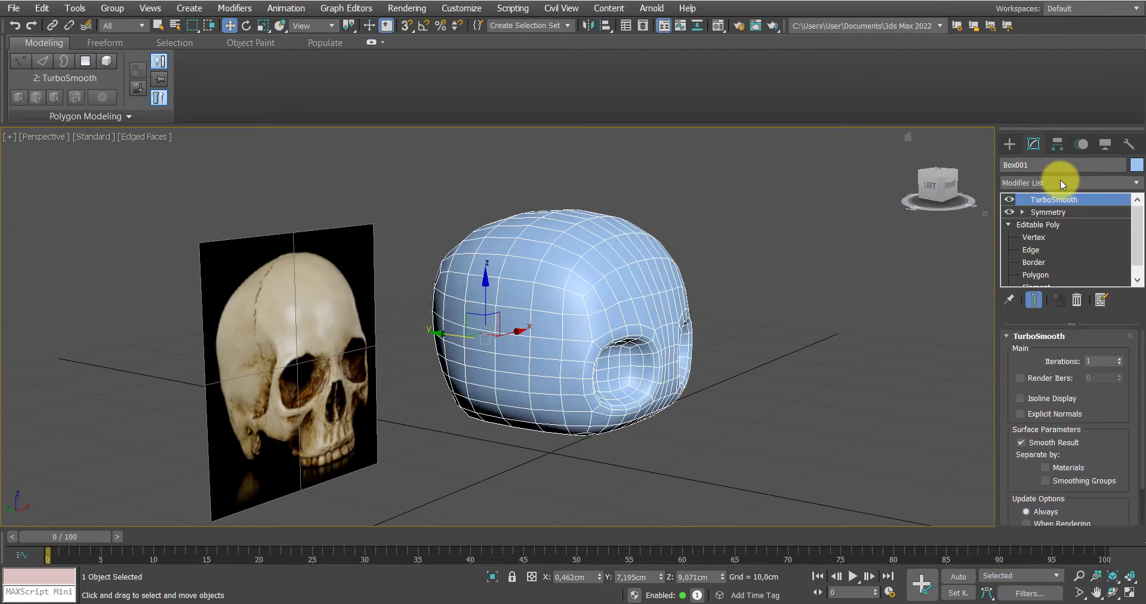
Hide the edged faces to review the smoothed head, then return to the Editable Poly's Polygon level
mouse_move(893, 263)
alt+middle_down()
mouse_move(636, 413)
mouse_move(626, 391)
mouse_move(698, 379)
mouse_move(682, 338)
mouse_move(678, 351)
mouse_move(656, 328)
alt+middle_up()
key(F4)
alt+middle_drag(610, 292, 627, 330)
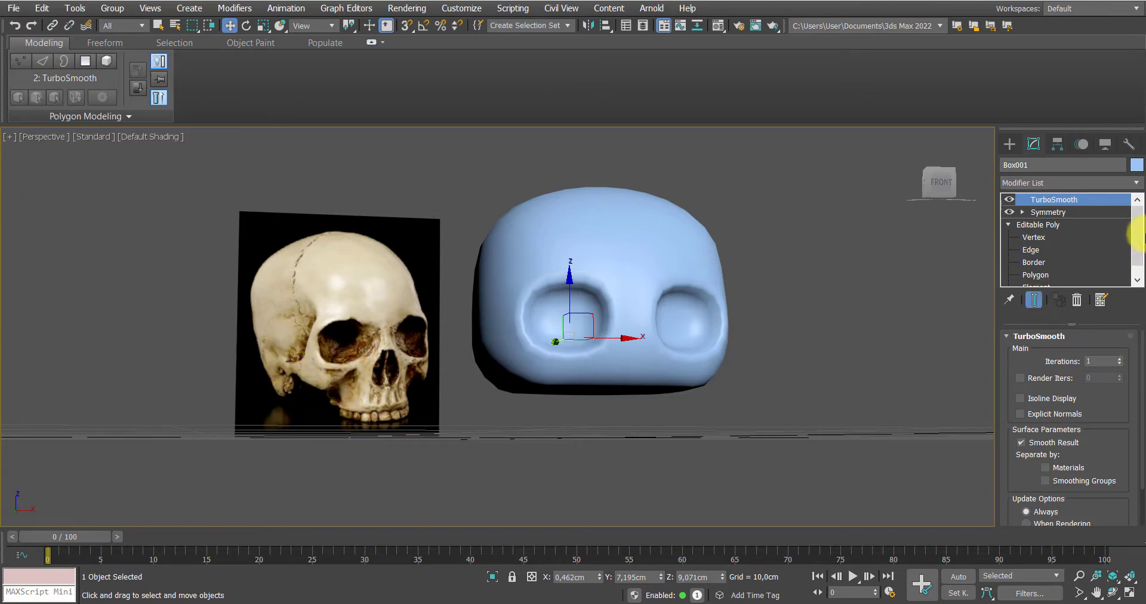
scroll(1141, 234, down, 1)
click(1049, 263)
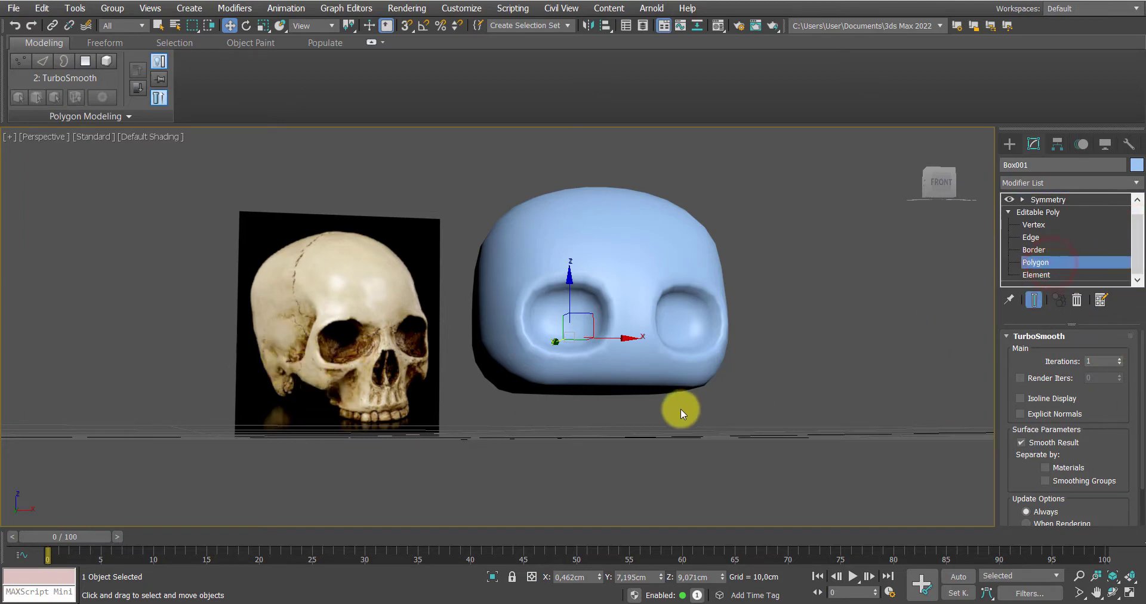
On the unsmoothed, unmirrored half with edged faces shown, extrude the two front underside polygons beneath the eye socket downward
scroll(677, 407, up, 3)
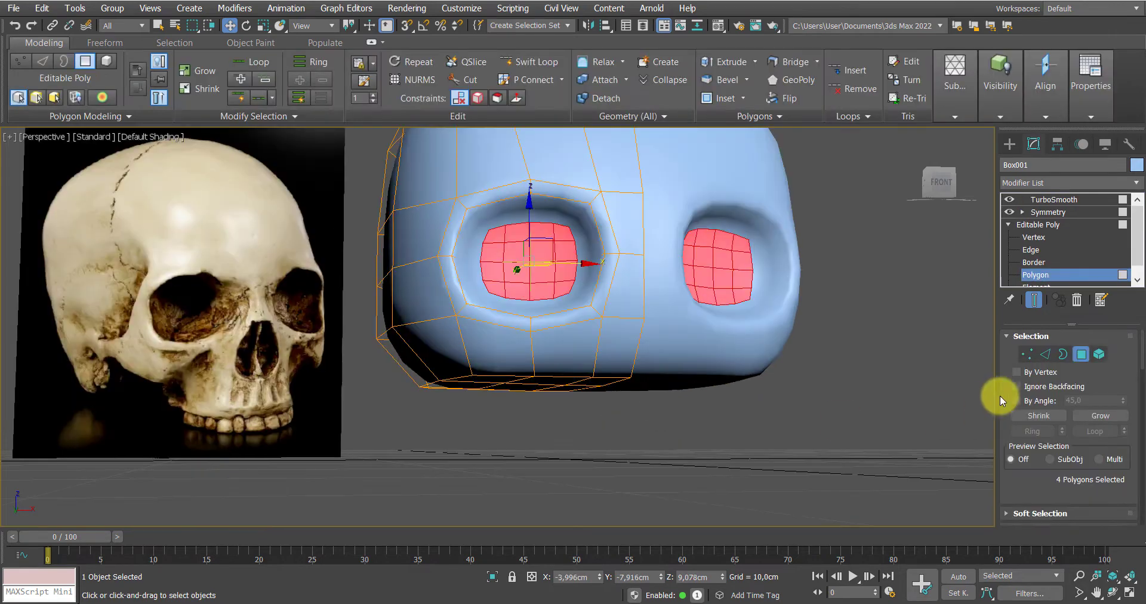
click(1033, 302)
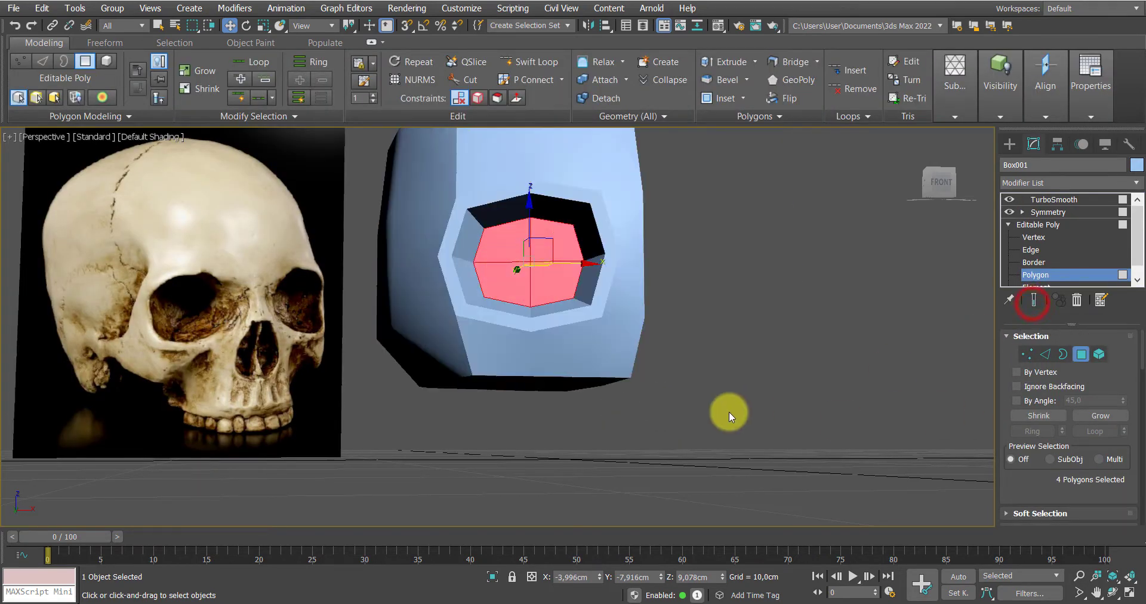
middle_drag(729, 410, 719, 434)
key(F4)
alt+middle_drag(619, 455, 660, 386)
click(655, 371)
ctrl+click(686, 374)
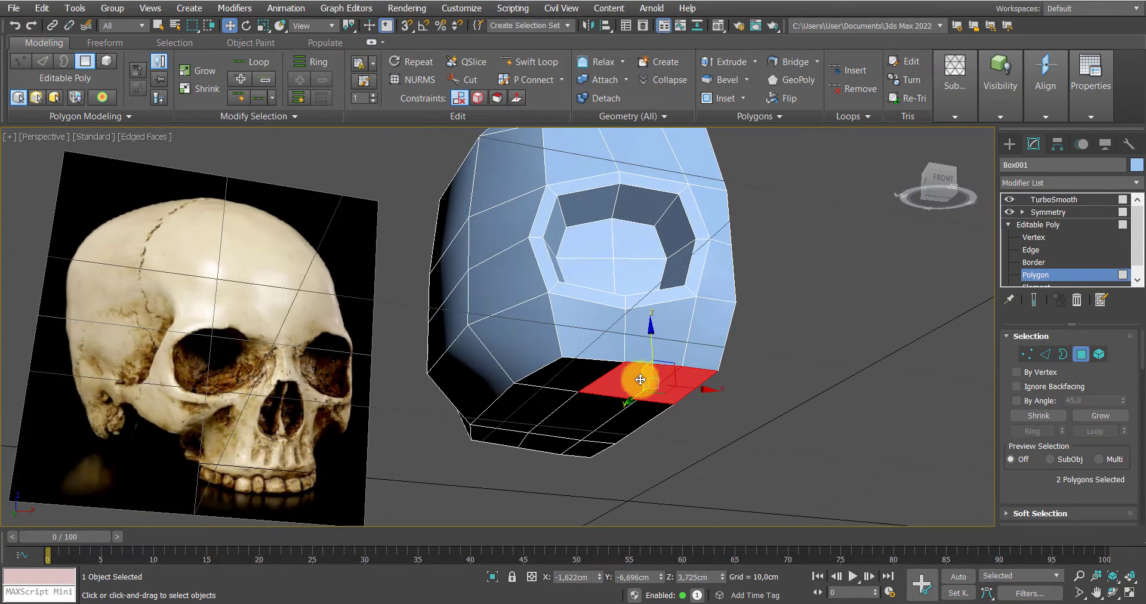
alt+middle_drag(639, 378, 643, 383)
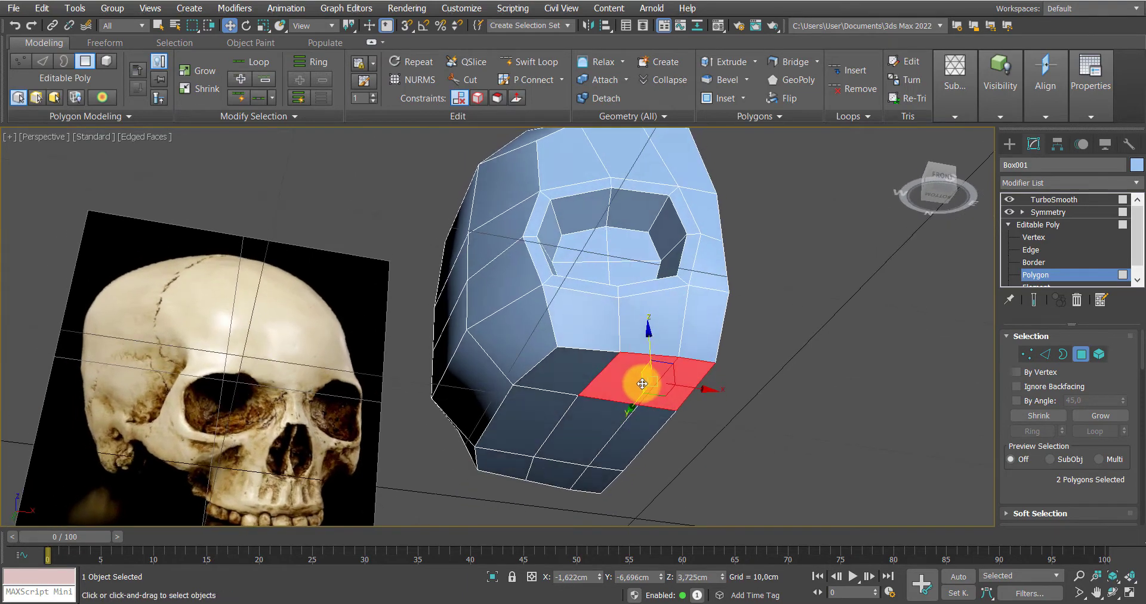
key(shift+e)
drag(634, 381, 632, 363)
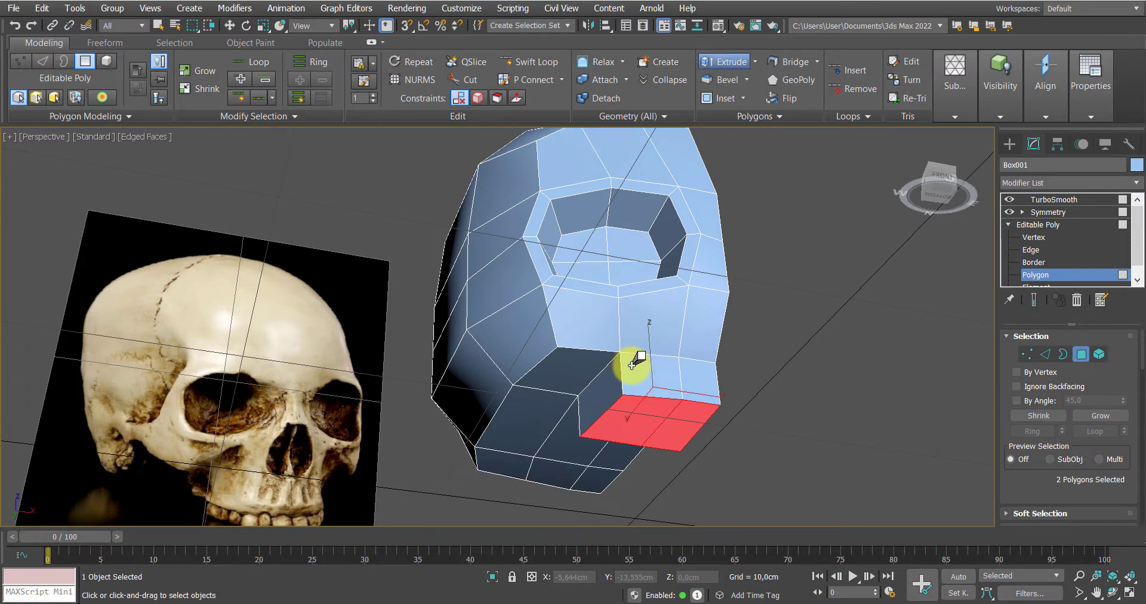
Extrude the same two polygons downward a second time to lengthen the upper jaw, and review the smoothed mirrored result without edged faces
alt+middle_drag(640, 385, 660, 398)
drag(641, 420, 642, 406)
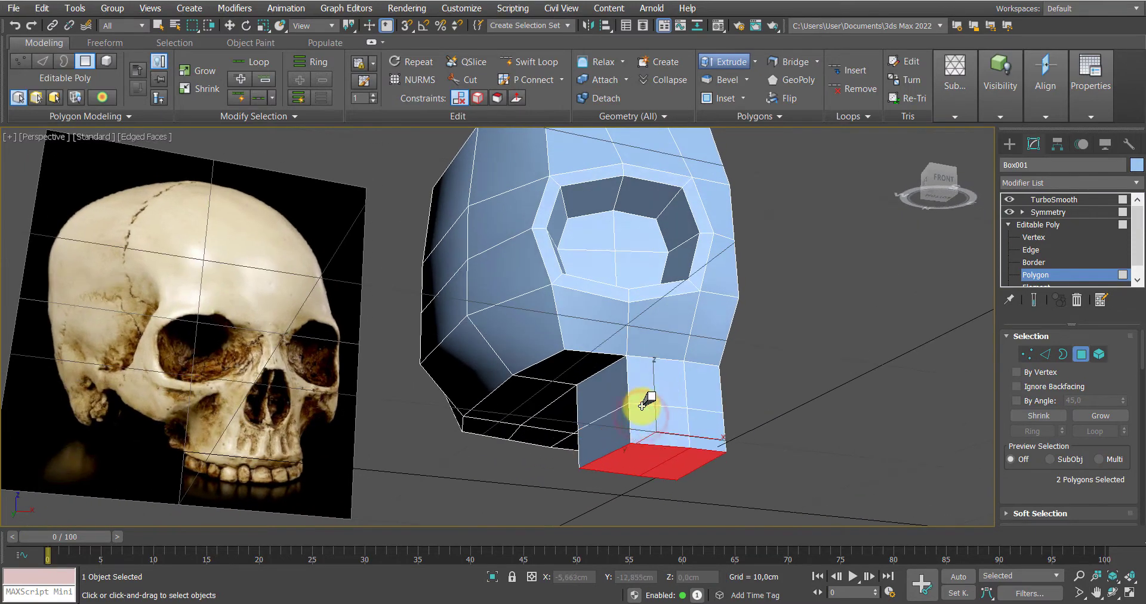
alt+middle_drag(645, 401, 645, 427)
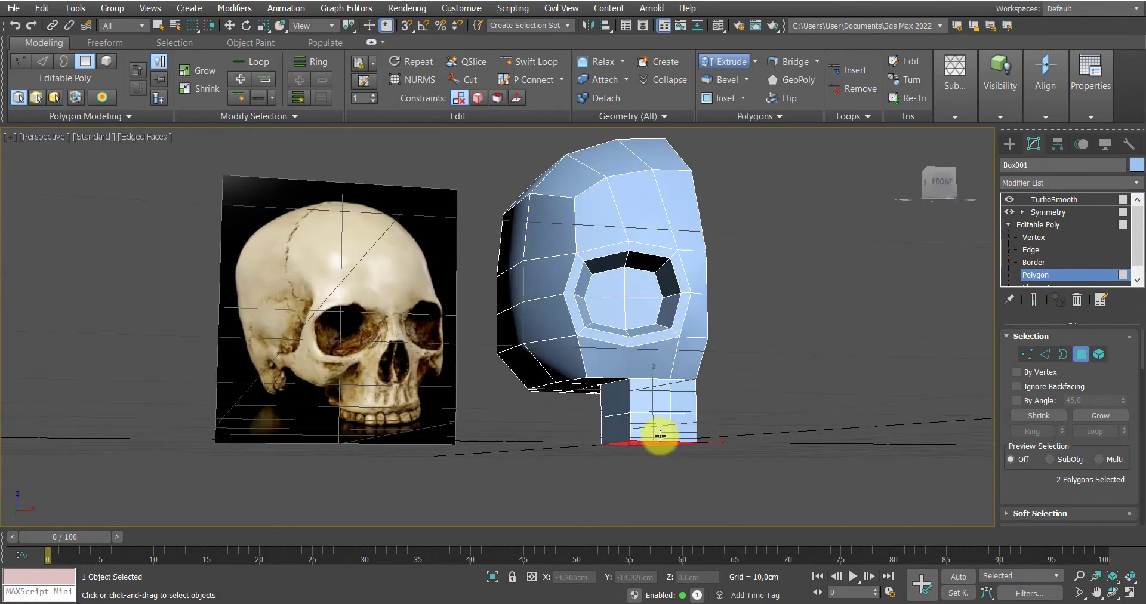
right_click(660, 436)
click(1034, 299)
mouse_move(844, 389)
alt+middle_down()
mouse_move(728, 410)
mouse_move(678, 435)
mouse_move(655, 411)
alt+middle_up()
key(F4)
scroll(793, 402, up, 2)
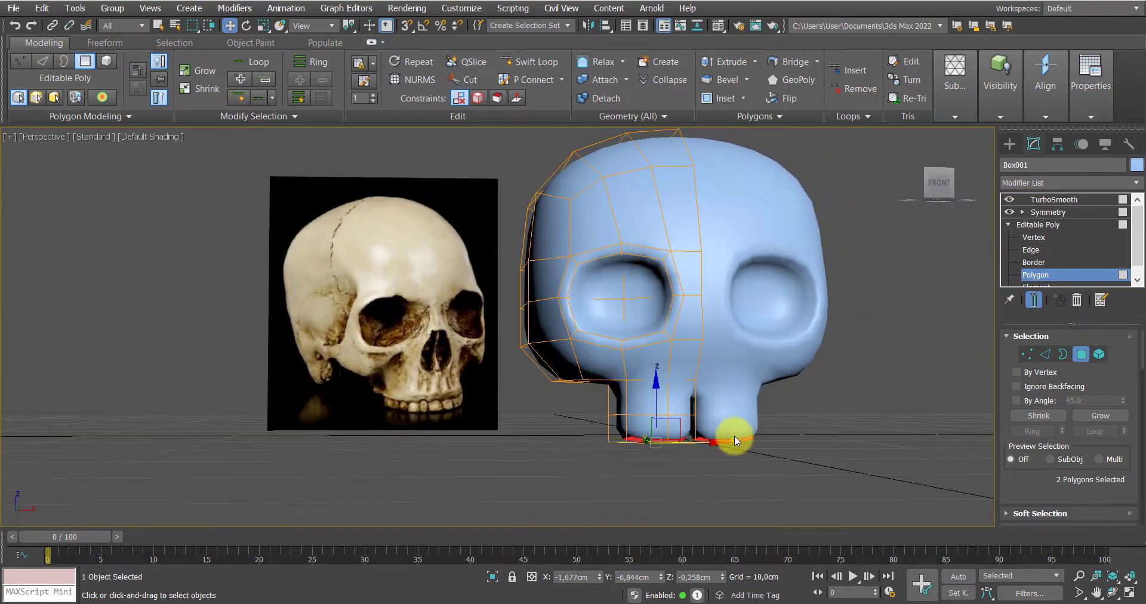
alt+middle_drag(735, 439, 781, 394)
Try to extrude the outer rear polygon on the underside of the head downward
click(1033, 303)
mouse_move(901, 340)
alt+middle_down()
mouse_move(647, 409)
mouse_move(678, 350)
mouse_move(660, 382)
mouse_move(506, 435)
mouse_move(565, 410)
mouse_move(525, 399)
alt+middle_up()
click(676, 358)
key(F4)
ctrl+click(670, 388)
click(525, 413)
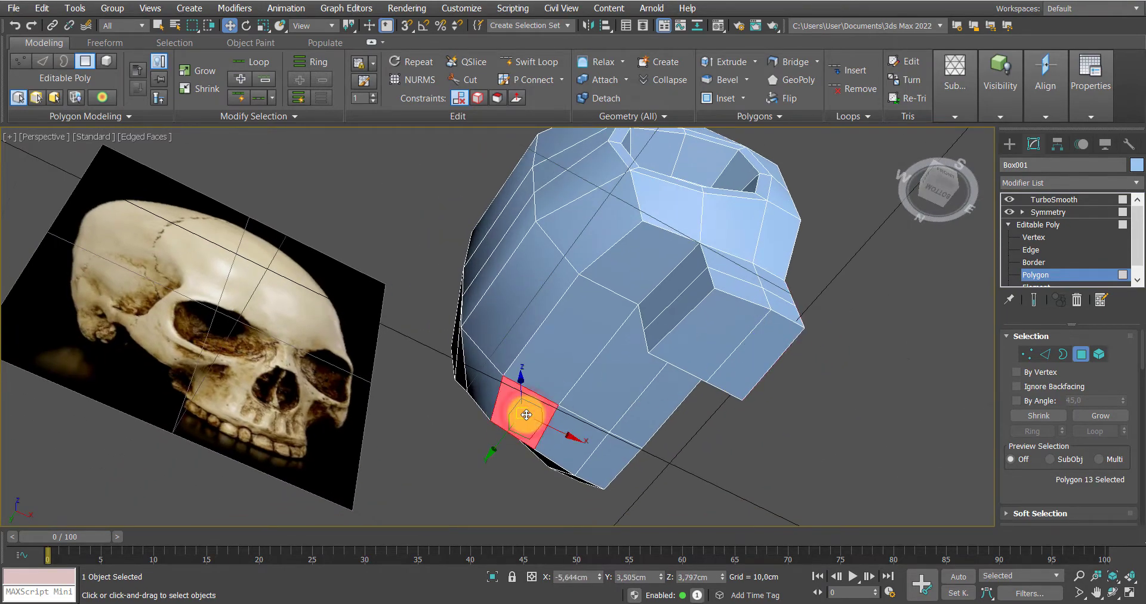
key(shift+e)
drag(526, 414, 545, 389)
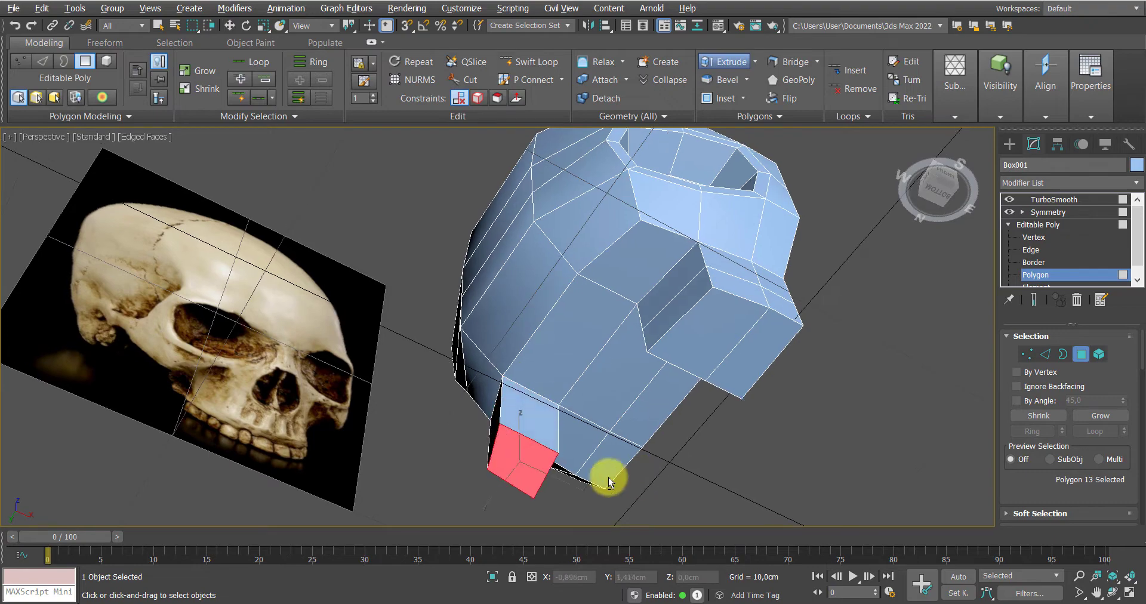
alt+middle_drag(607, 473, 523, 481)
alt+middle_drag(511, 414, 572, 429)
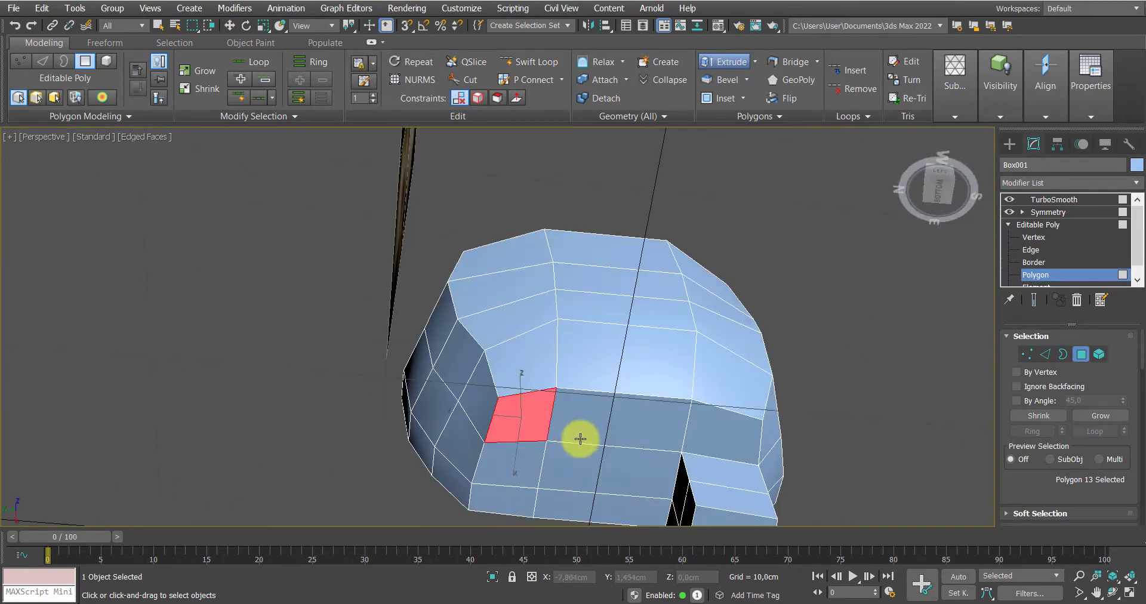
Delete the two inner side polygons of the jaw block along the symmetry seam, and check the gap in the smoothed result
alt+middle_drag(703, 422, 514, 327)
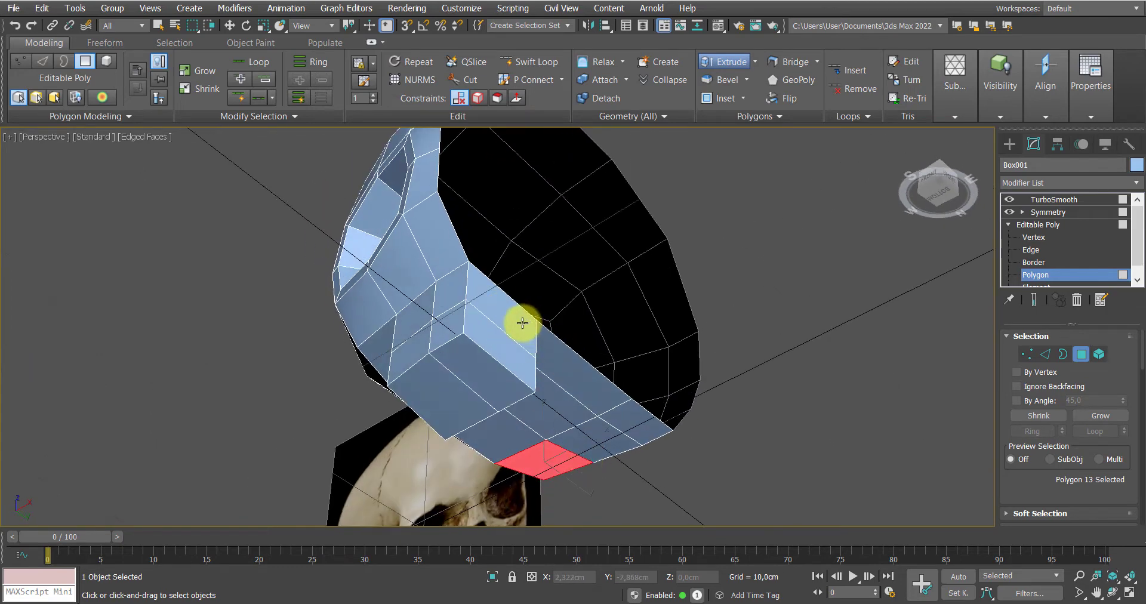
click(523, 323)
ctrl+click(511, 339)
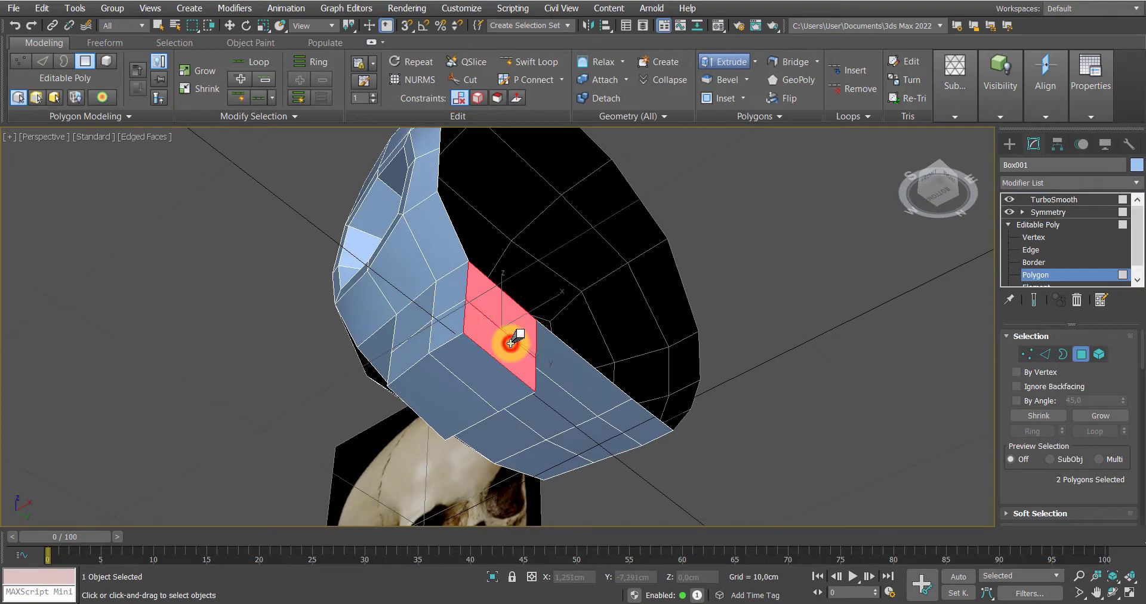
key(w)
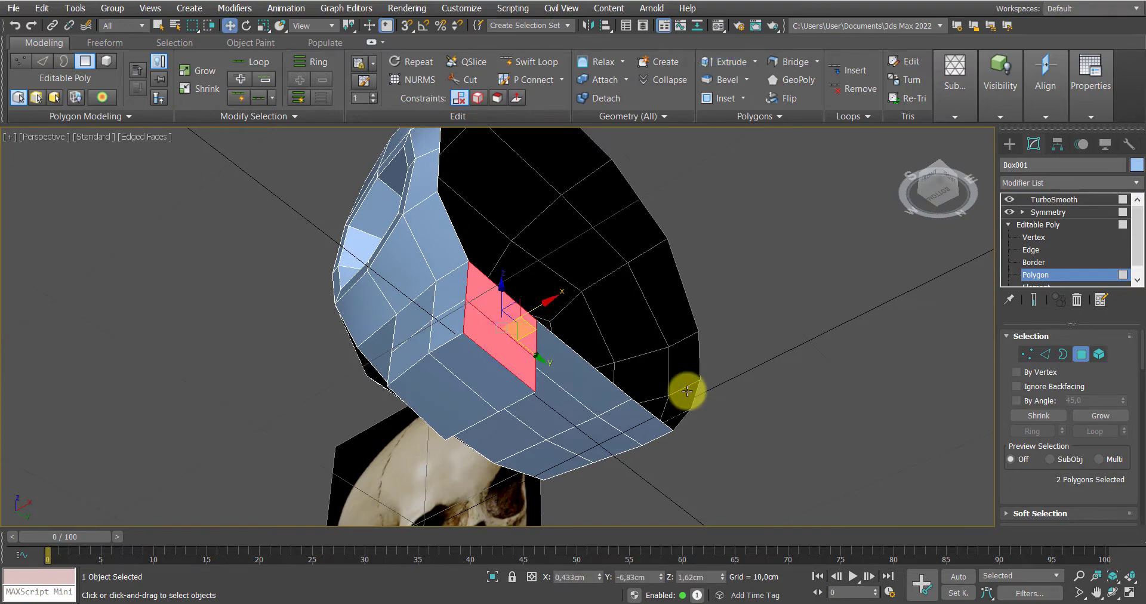
key(Delete)
click(1033, 299)
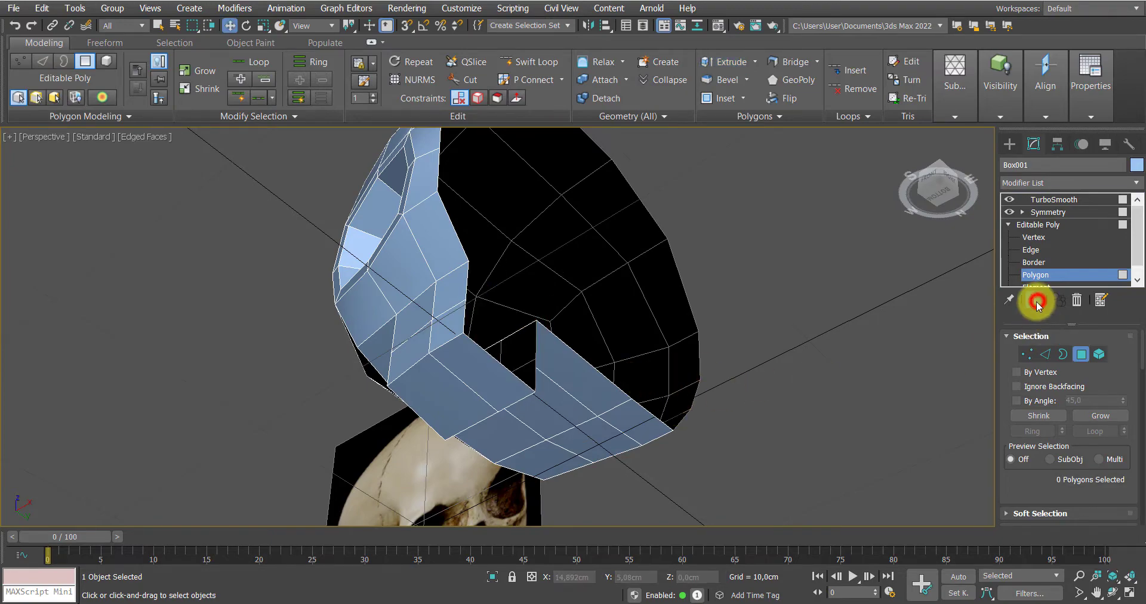
alt+middle_drag(670, 373, 623, 345)
scroll(599, 367, up, 2)
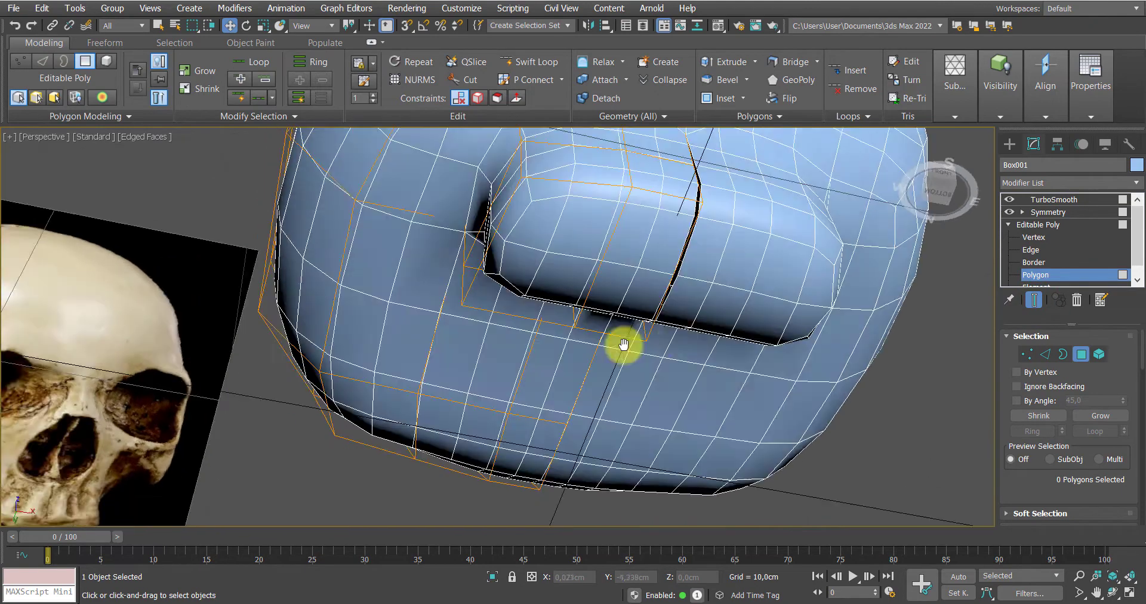
Move the underside jaw edge at the seam along X to about 0.495 cm to close the gap between the mirrored halves
click(1030, 249)
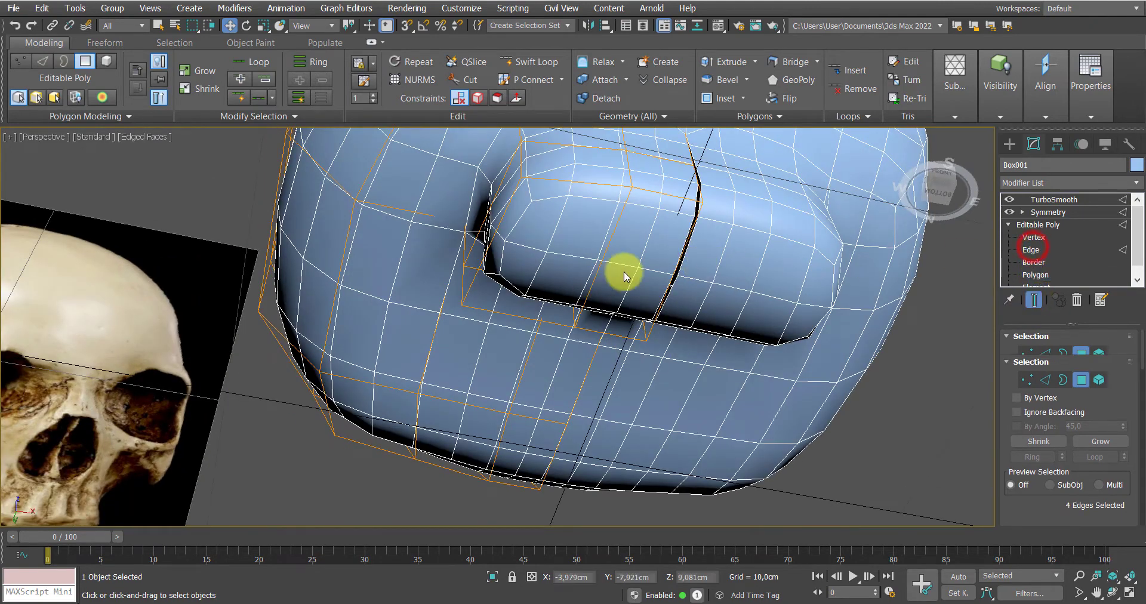
click(681, 264)
middle_drag(681, 263, 979, 361)
click(1034, 300)
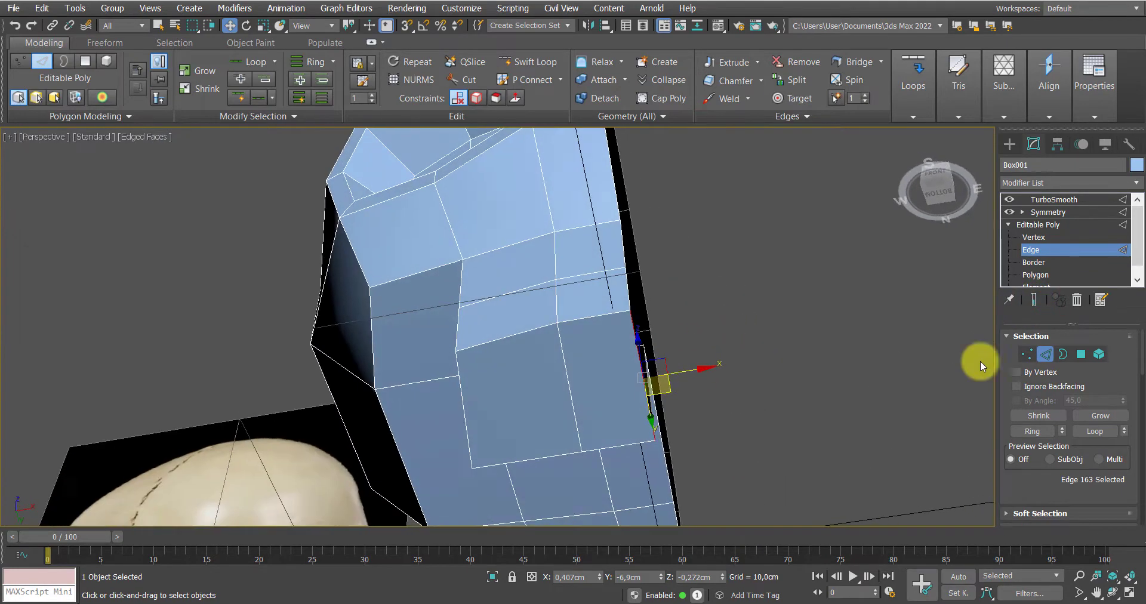
click(1034, 300)
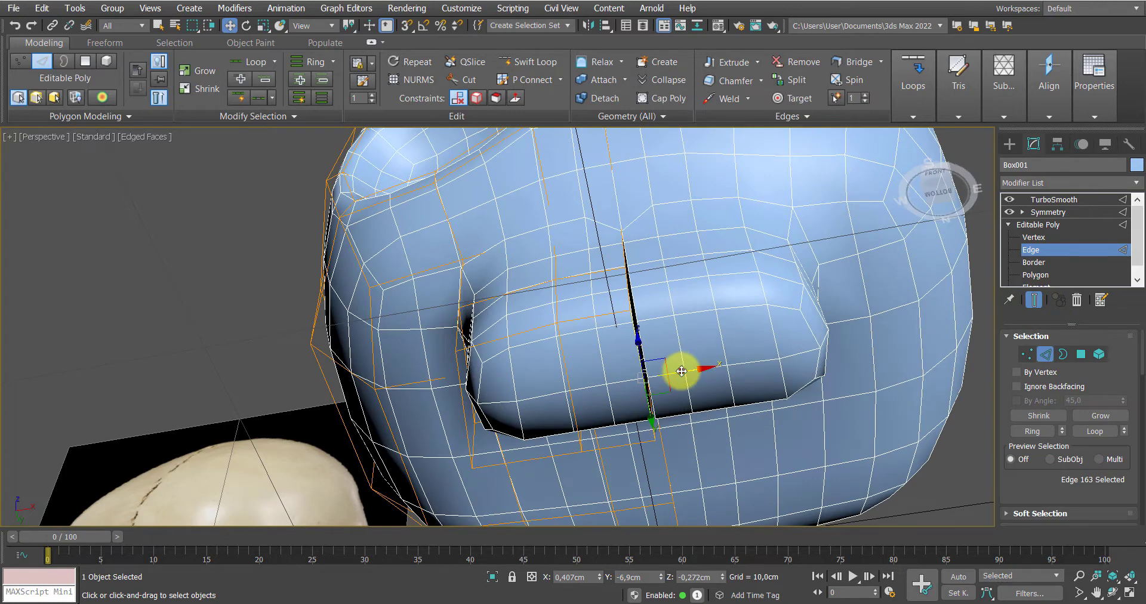
drag(681, 371, 685, 370)
scroll(619, 297, up, 3)
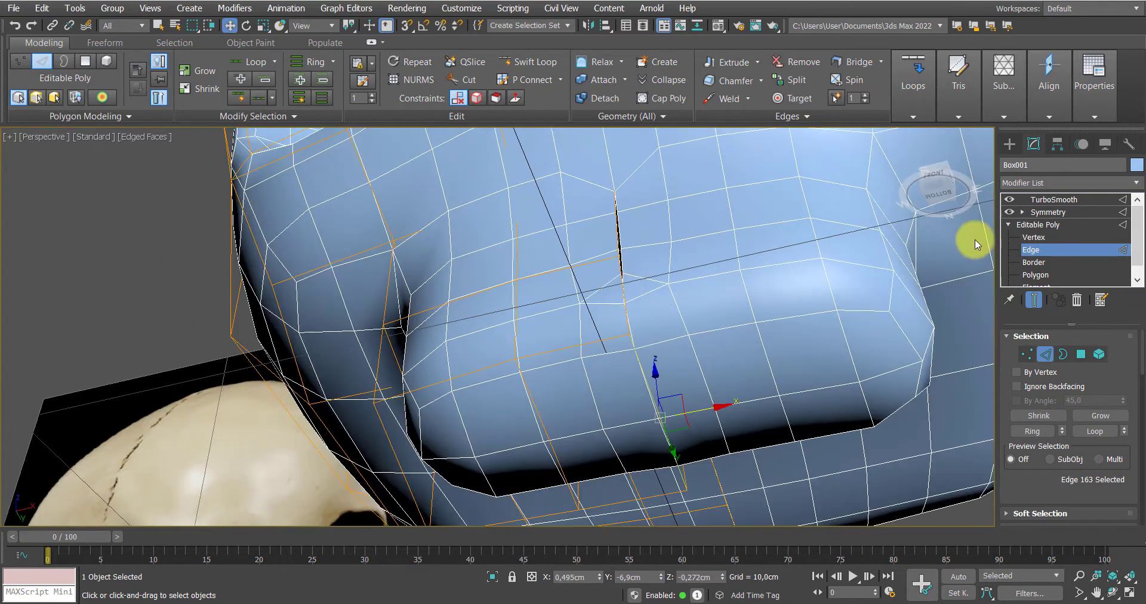
Move the mid-height front jaw vertex at the seam along X to about 0.461 cm to close the remaining gap
click(1034, 236)
click(617, 254)
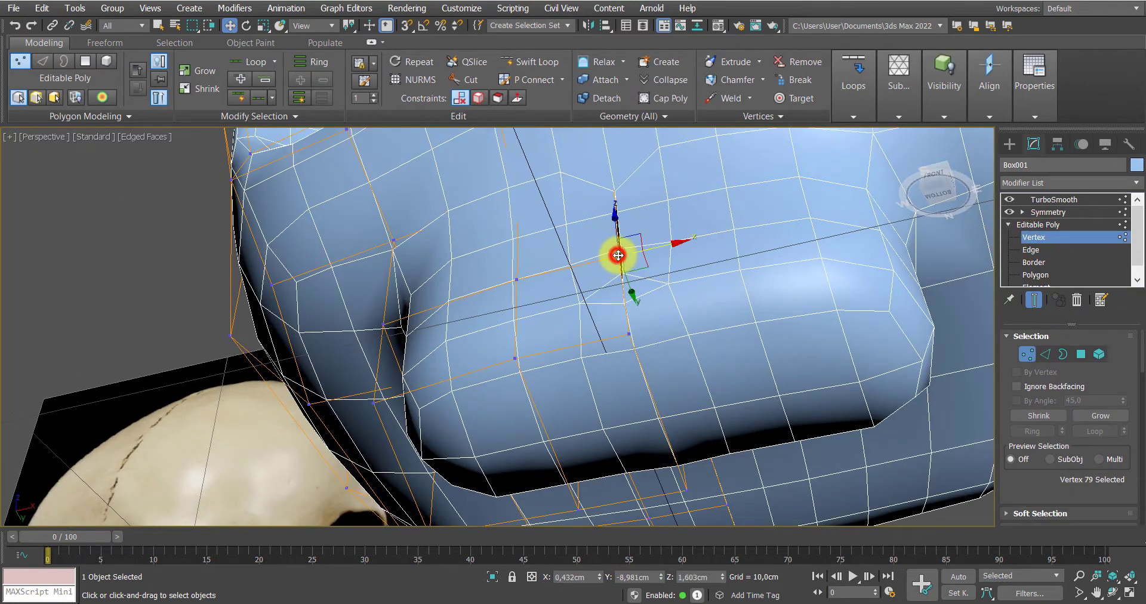
scroll(619, 256, up, 5)
scroll(618, 256, up, 2)
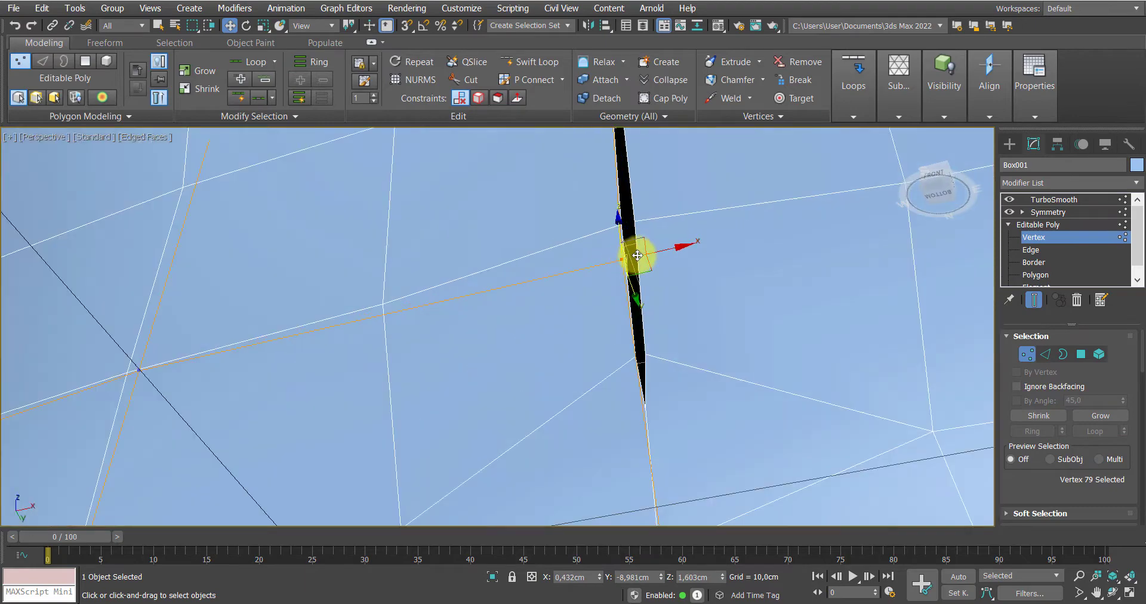
right_click(599, 574)
scroll(596, 305, down, 5)
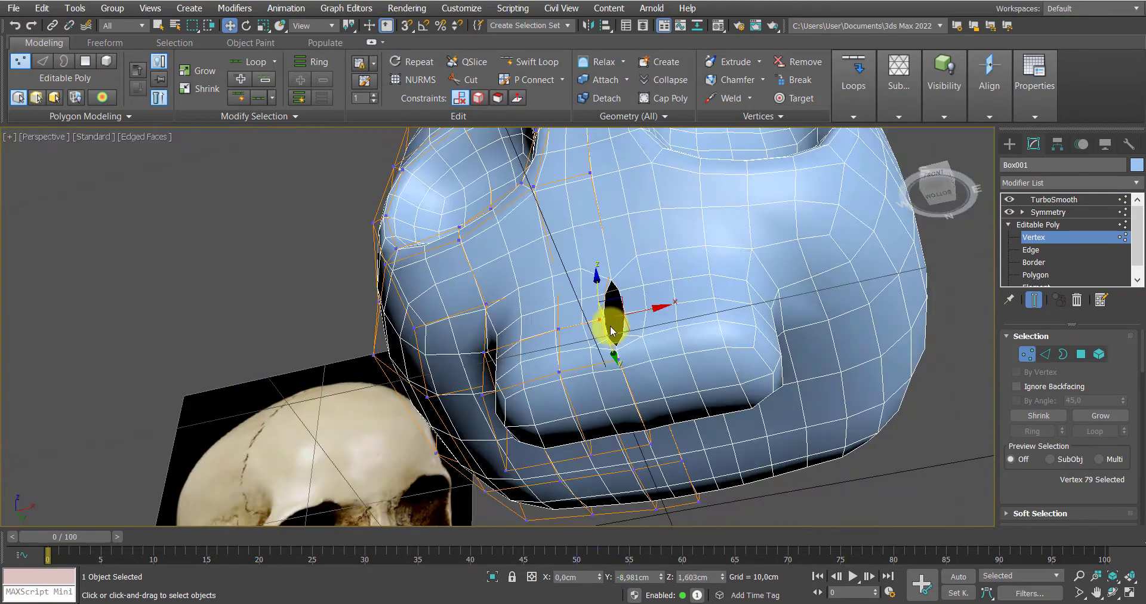
drag(639, 306, 645, 309)
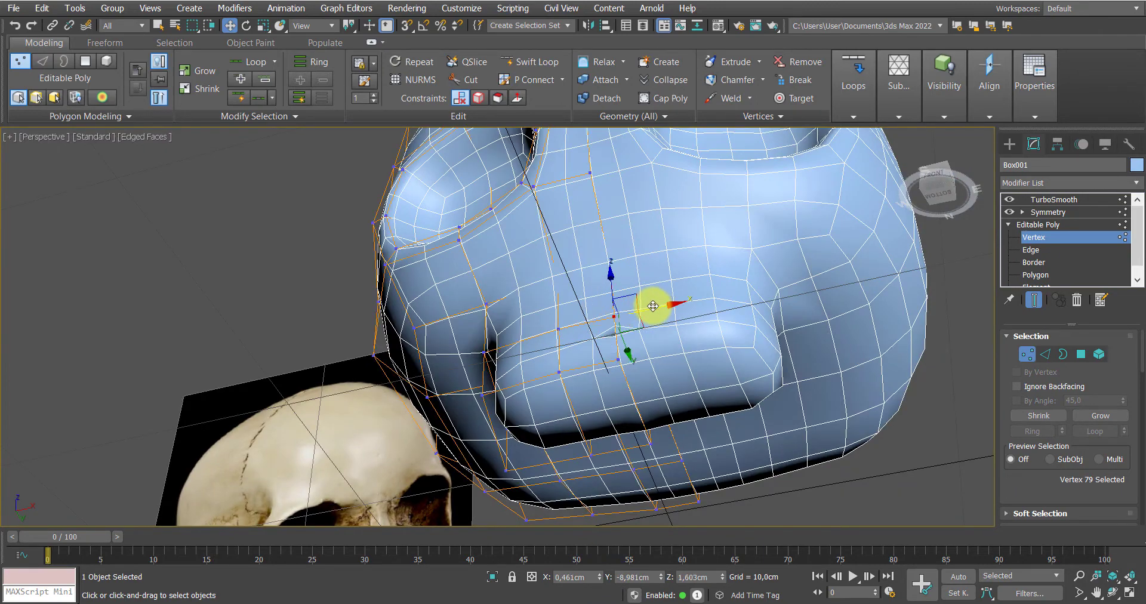
alt+middle_drag(653, 306, 591, 363)
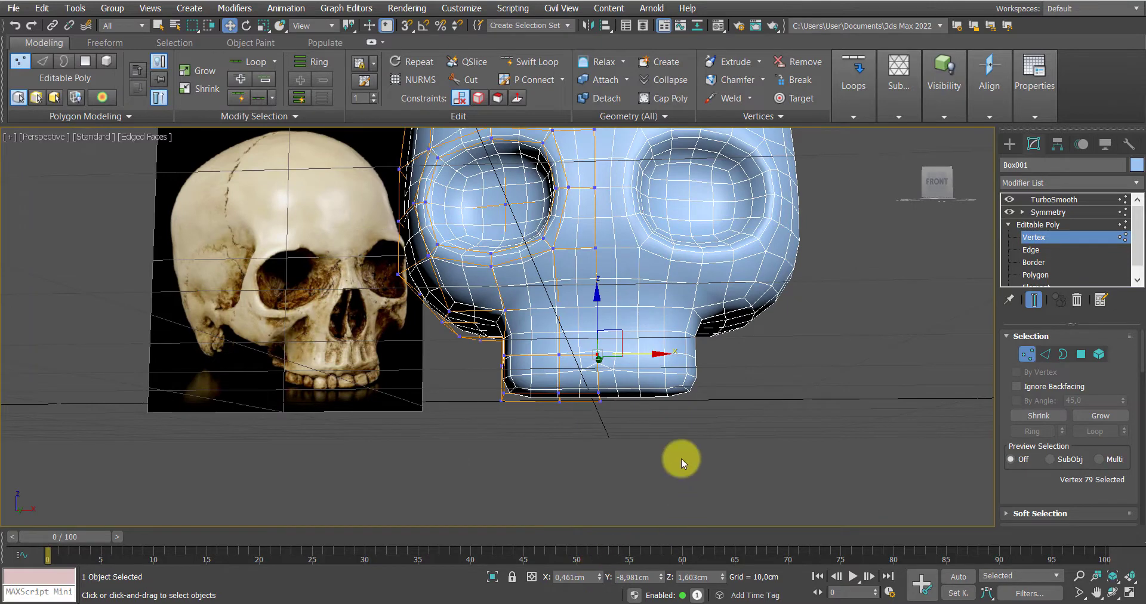
In the front view, select all vertices of the half head and shift them along X until the seam edge meets the world centre line
key(f)
middle_drag(678, 385, 594, 269)
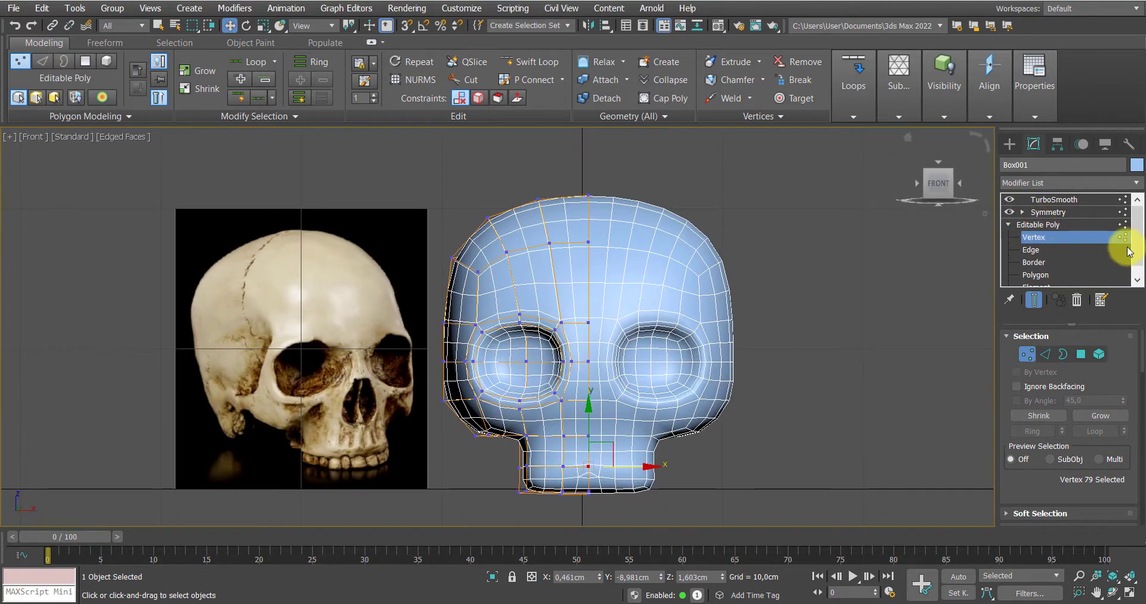
click(803, 235)
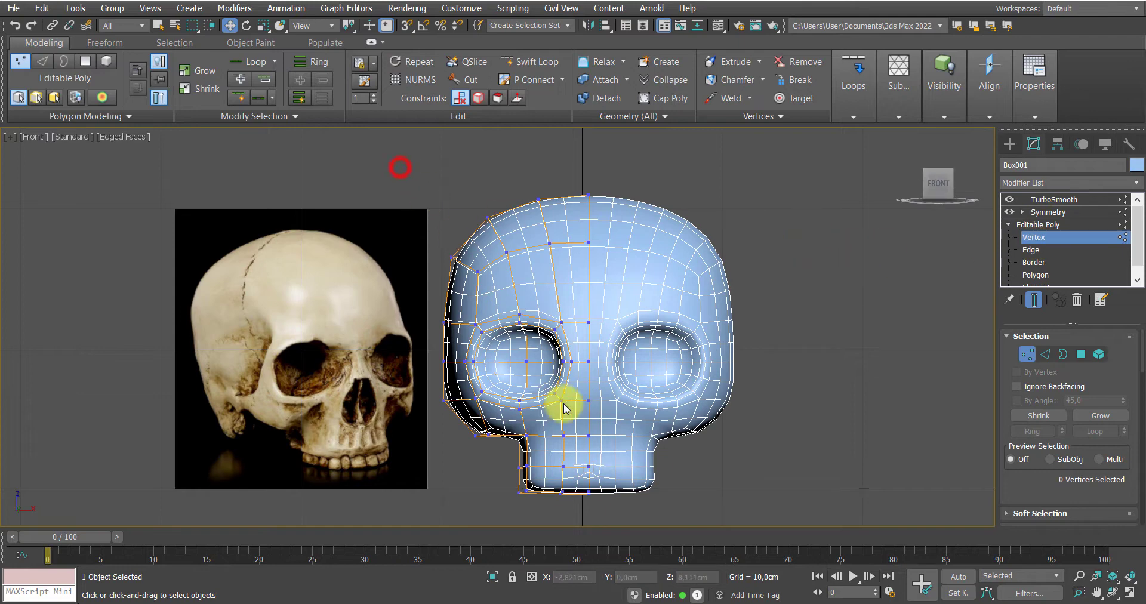
drag(633, 525, 633, 525)
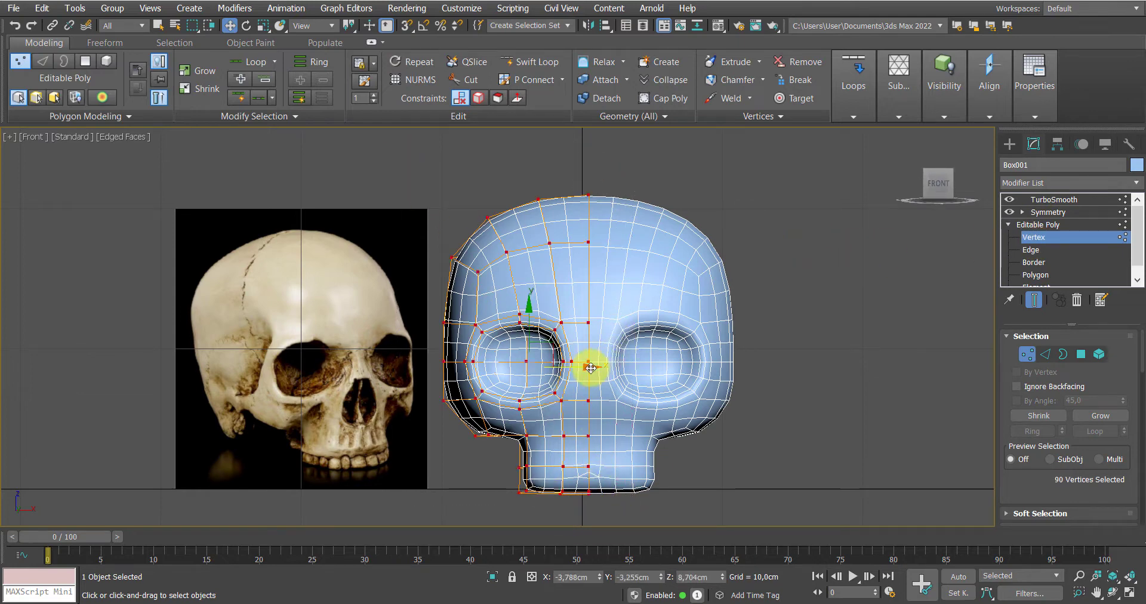
middle_drag(544, 356, 549, 376)
drag(595, 386, 590, 386)
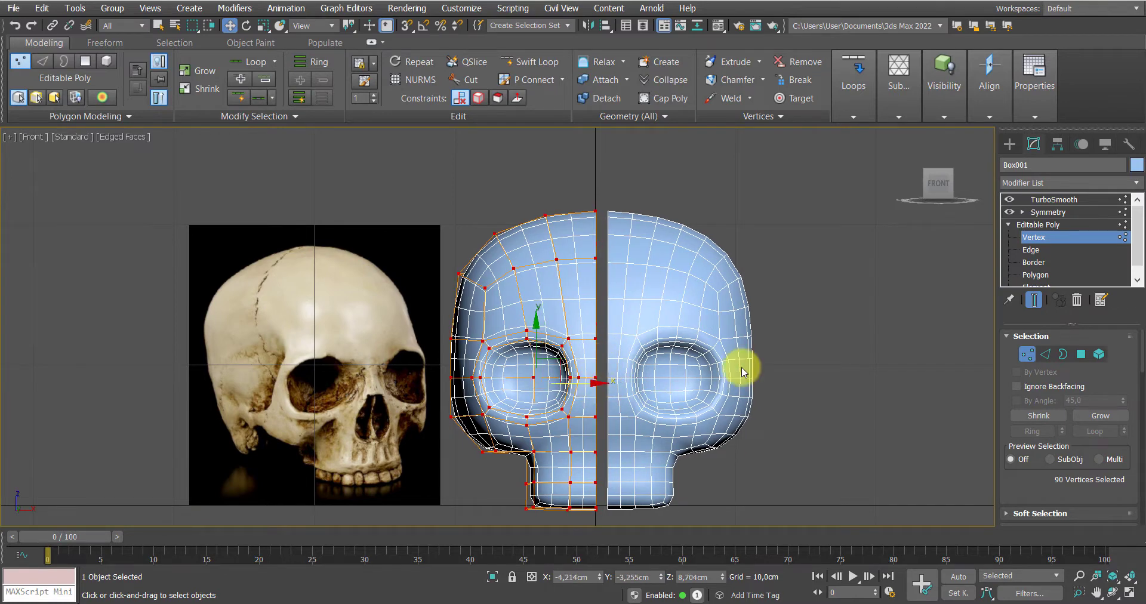
scroll(609, 189, up, 5)
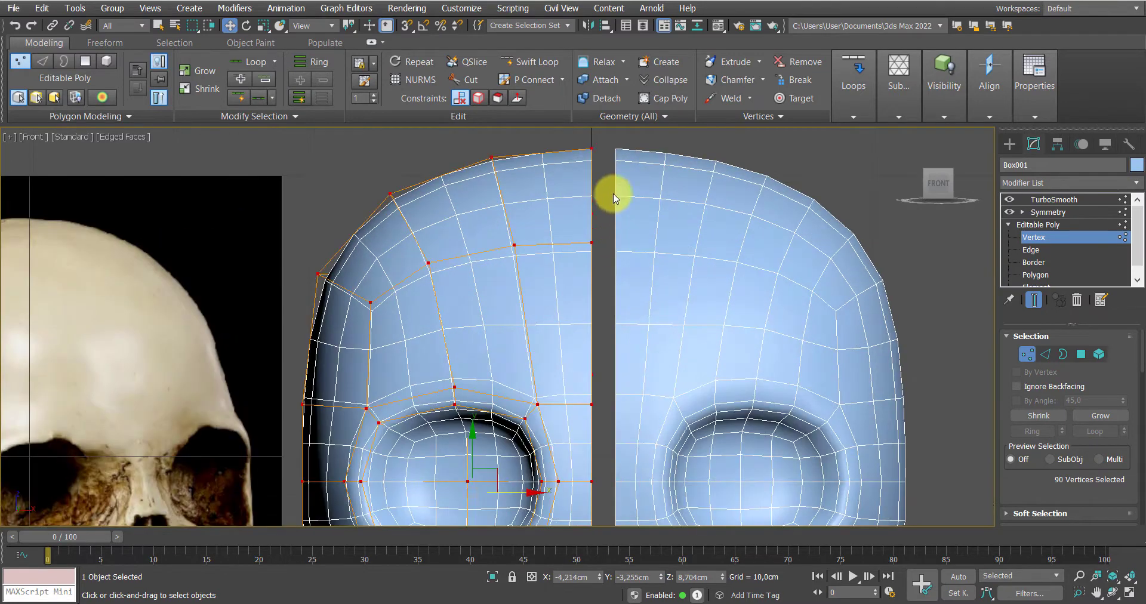
scroll(613, 231, down, 3)
scroll(602, 173, up, 1)
scroll(561, 242, down, 5)
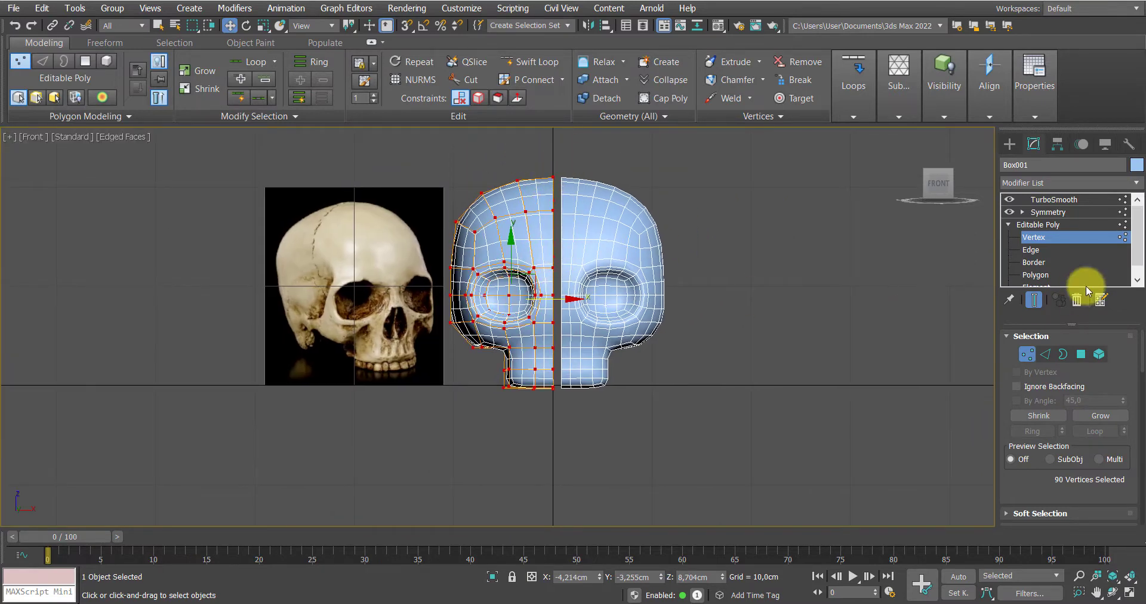
Set the X position of the Symmetry modifier's Mirror gizmo to 0 cm so both halves meet at the centre
click(1062, 213)
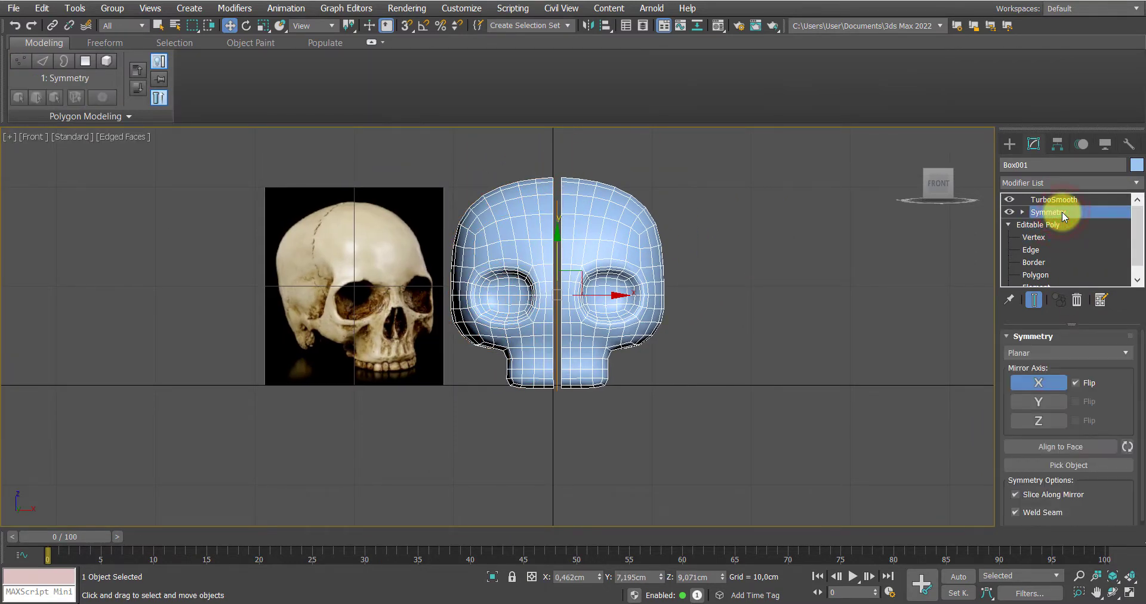
click(1022, 212)
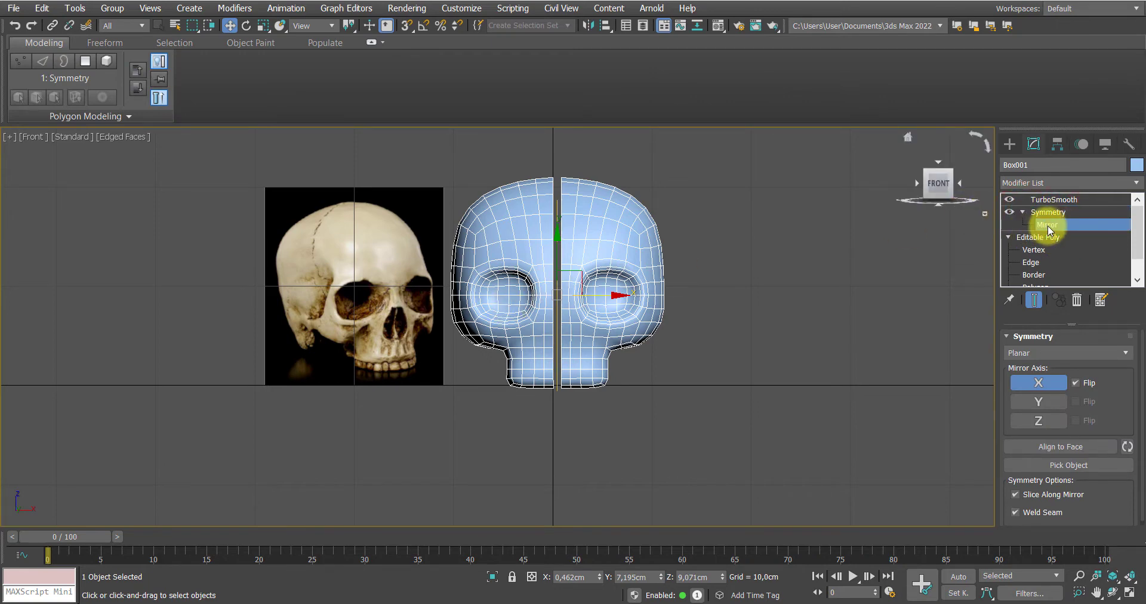
scroll(619, 346, up, 3)
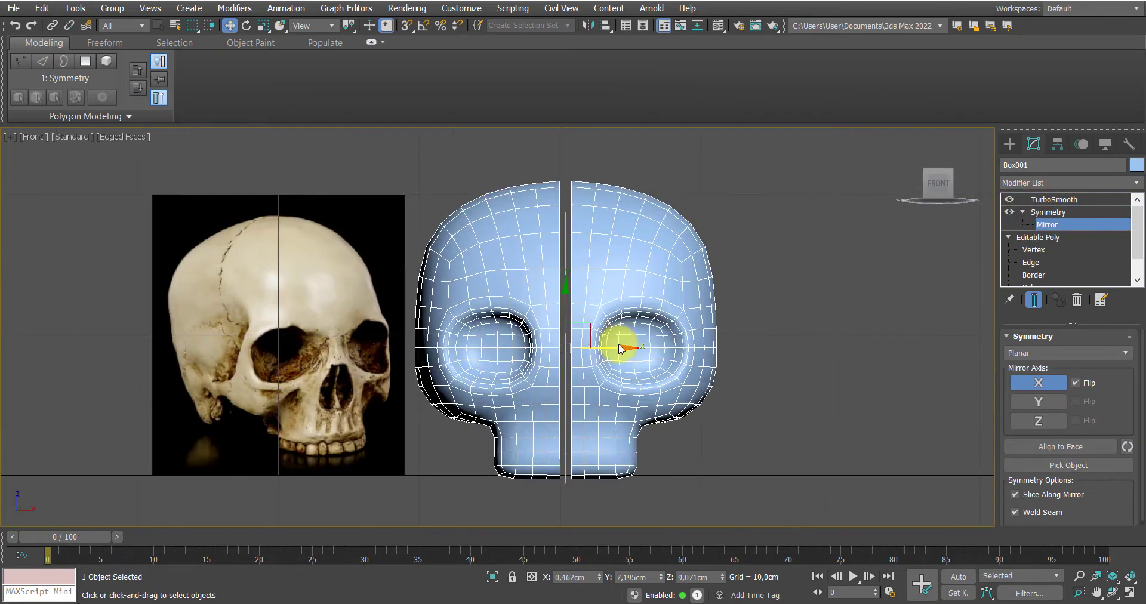
right_click(598, 576)
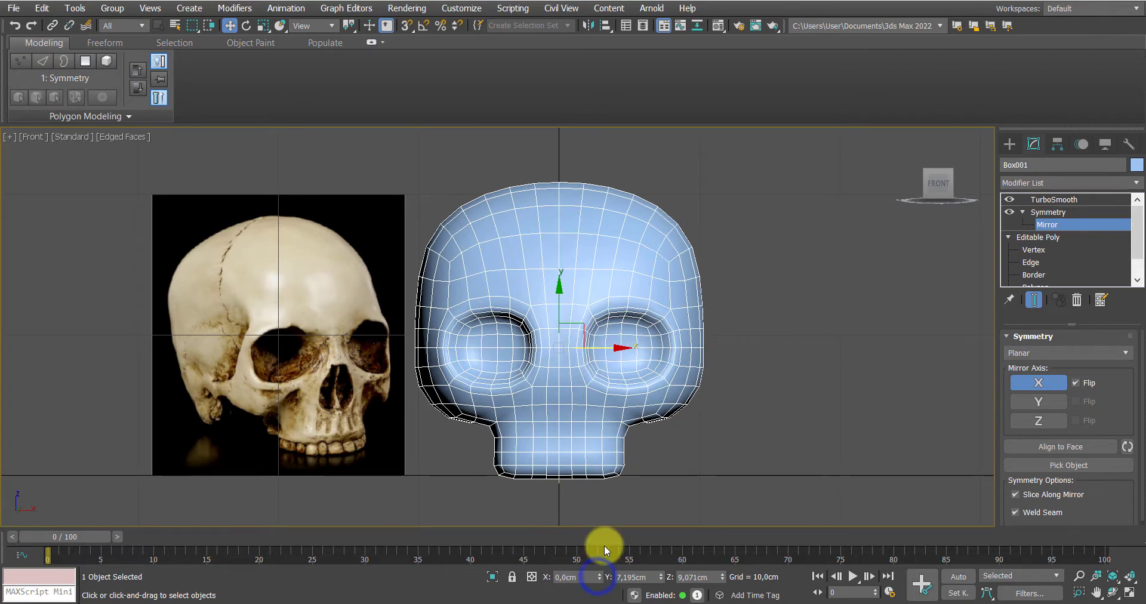
Leave the Mirror level, switch to perspective and return to the base mesh's vertices with the modifiers' end result hidden
scroll(593, 404, up, 4)
click(1065, 212)
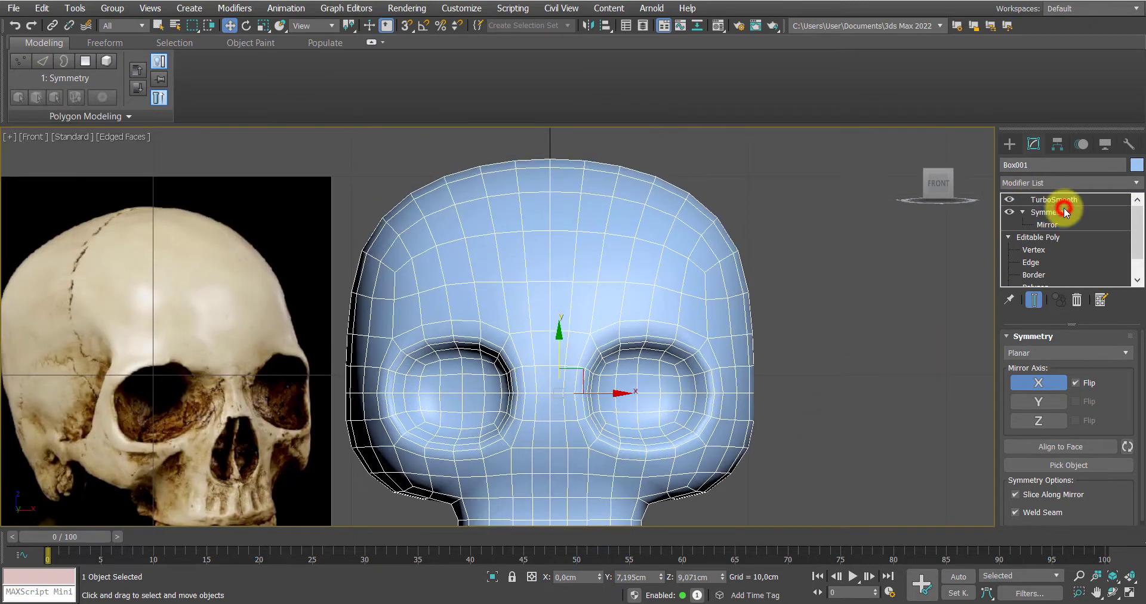
scroll(695, 324, down, 3)
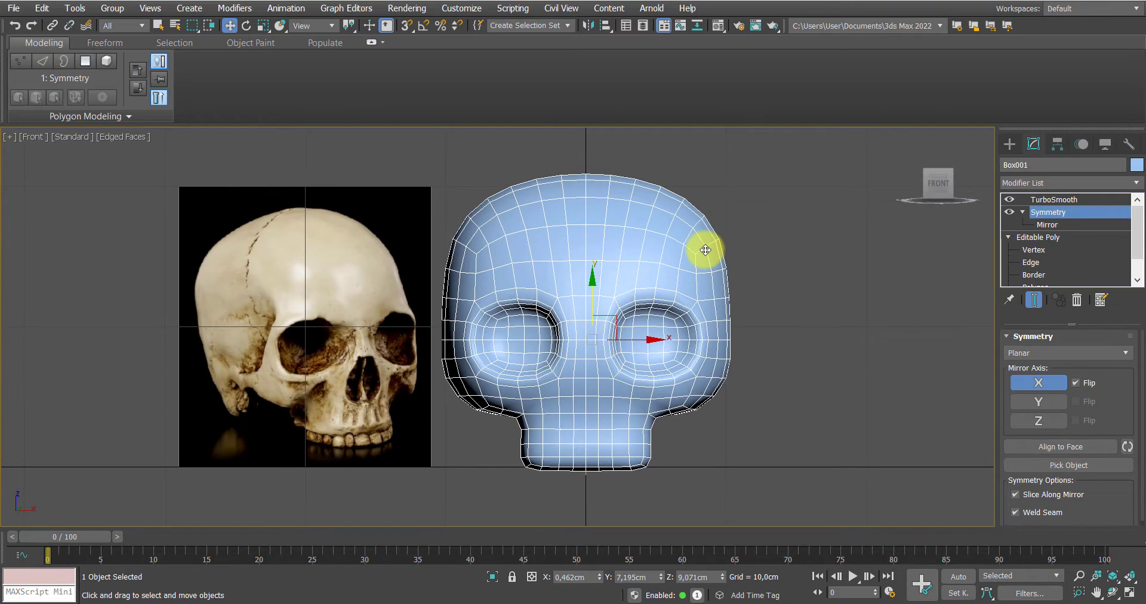
key(p)
alt+middle_drag(686, 314, 674, 412)
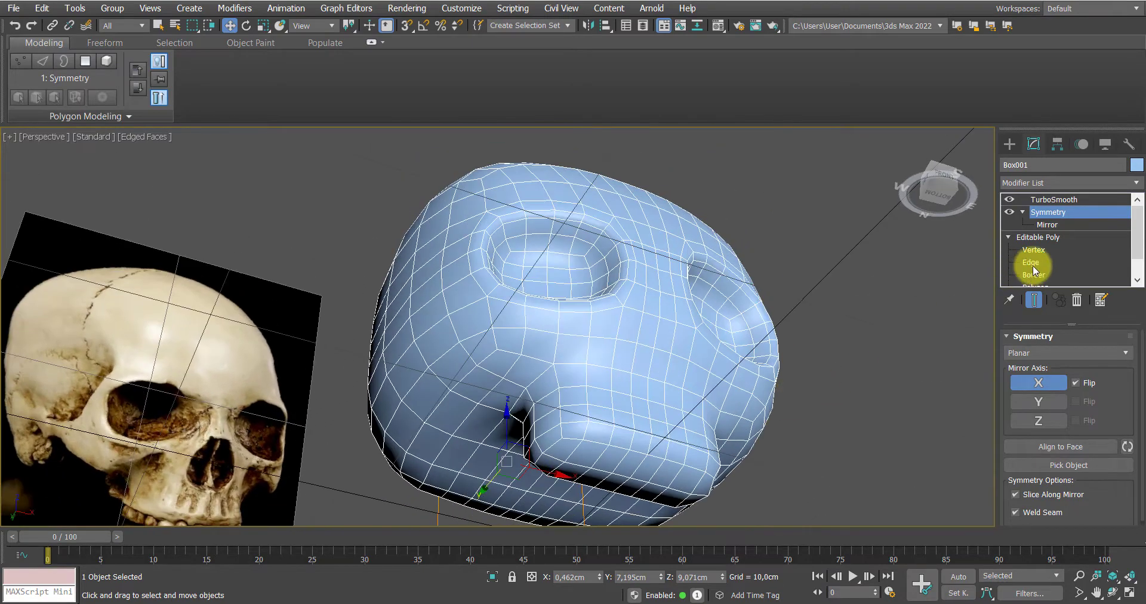
click(1040, 251)
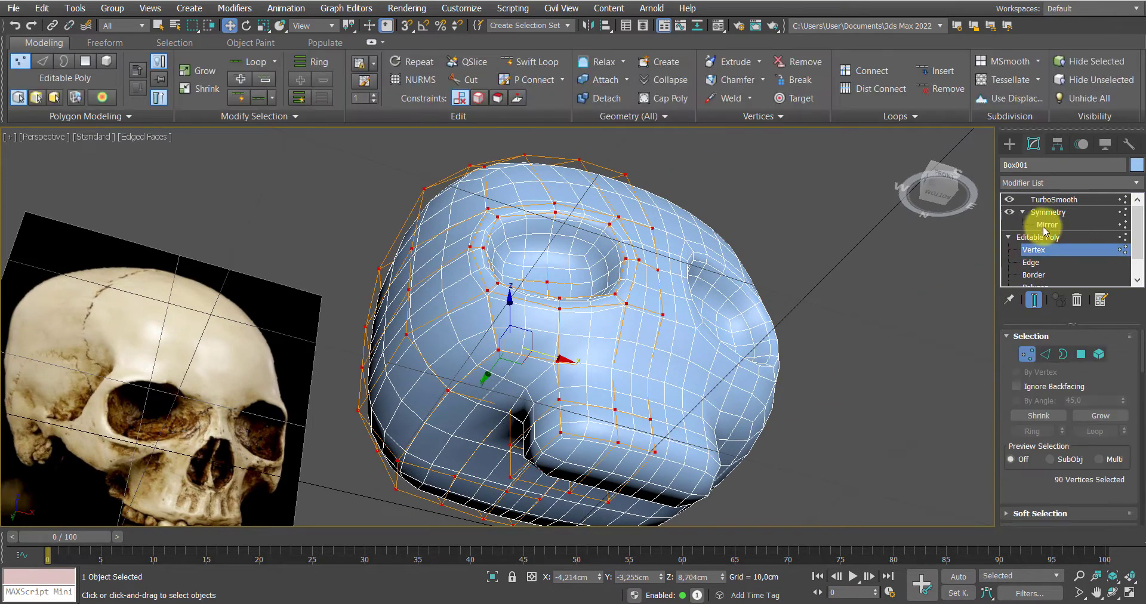
alt+middle_drag(699, 310, 749, 342)
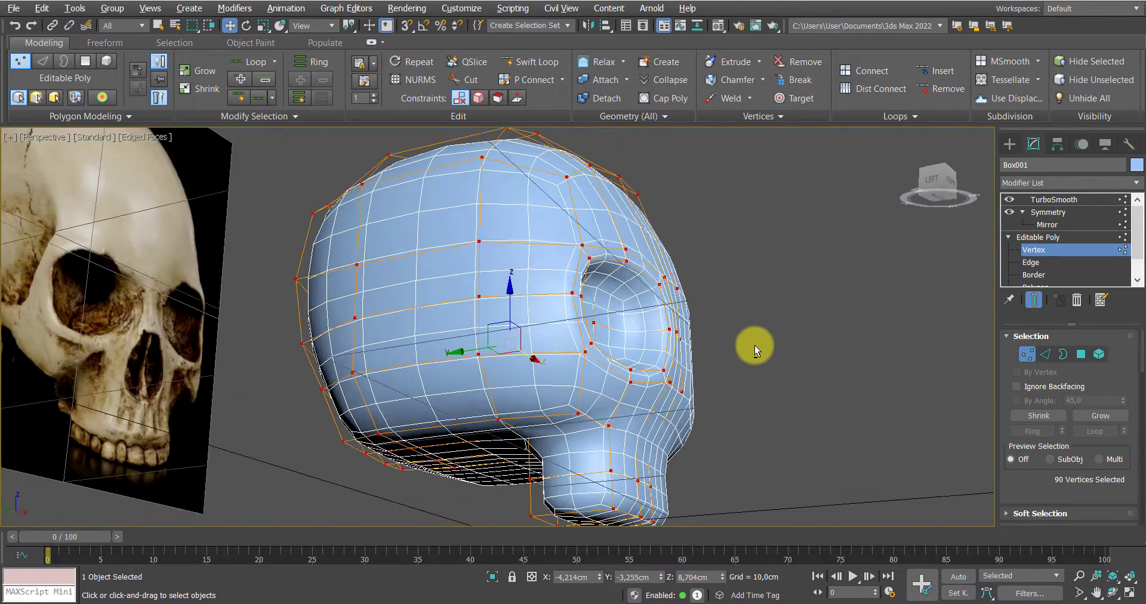
click(1033, 298)
alt+middle_drag(828, 370, 833, 327)
alt+middle_drag(697, 387, 642, 379)
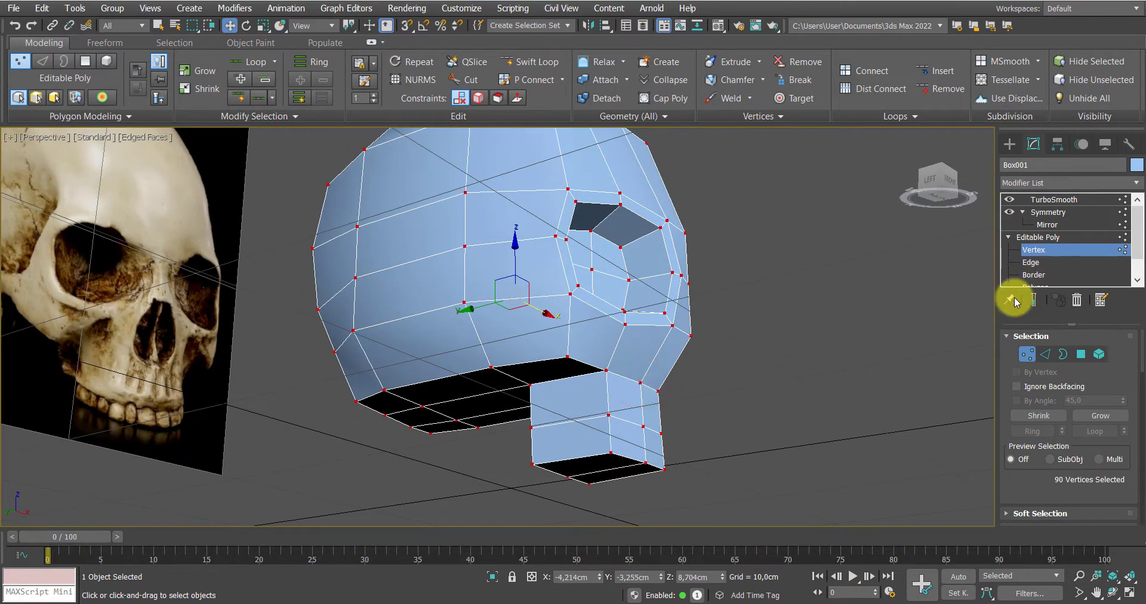
Select the two front polygons beside the seam, between the eye socket and the upper jaw, in the nose area
click(782, 432)
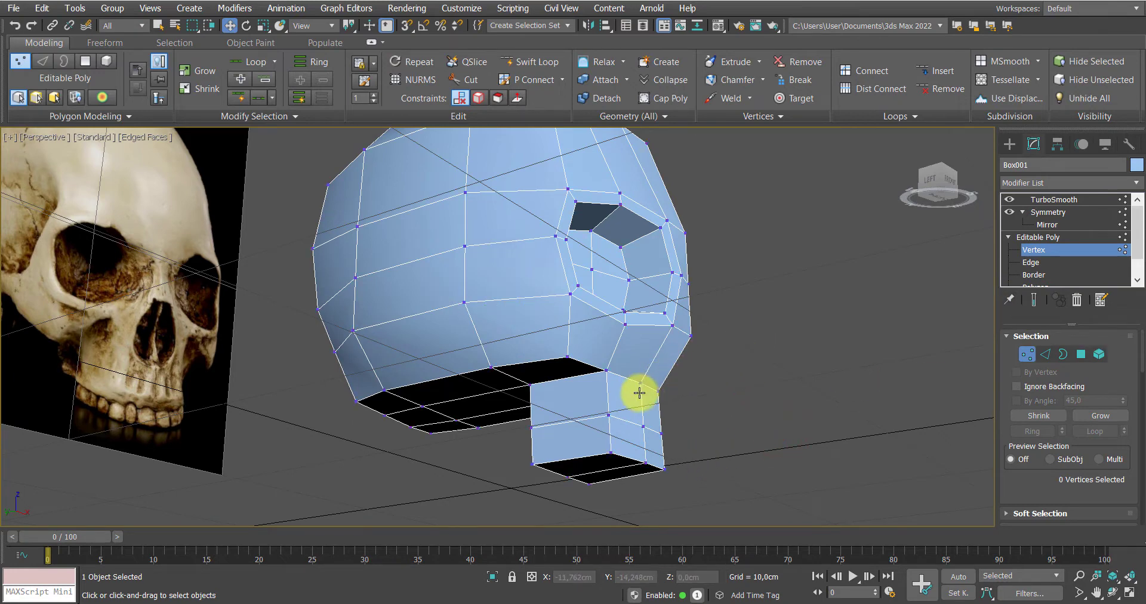
drag(597, 359, 646, 384)
alt+middle_drag(660, 389, 610, 398)
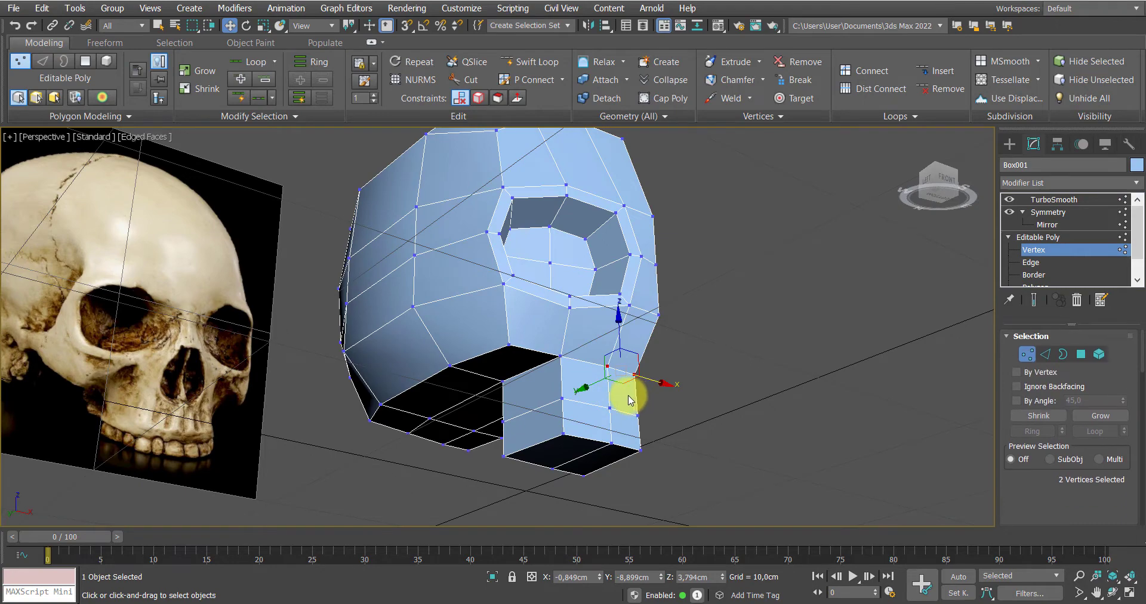
key(4)
click(621, 400)
ctrl+click(621, 430)
alt+middle_drag(621, 429, 672, 345)
click(1033, 299)
alt+middle_drag(847, 361, 626, 401)
click(636, 363)
ctrl+click(623, 412)
Move the two nose polygons forward along Y to about -11.337 cm on the base half mesh
scroll(646, 386, up, 5)
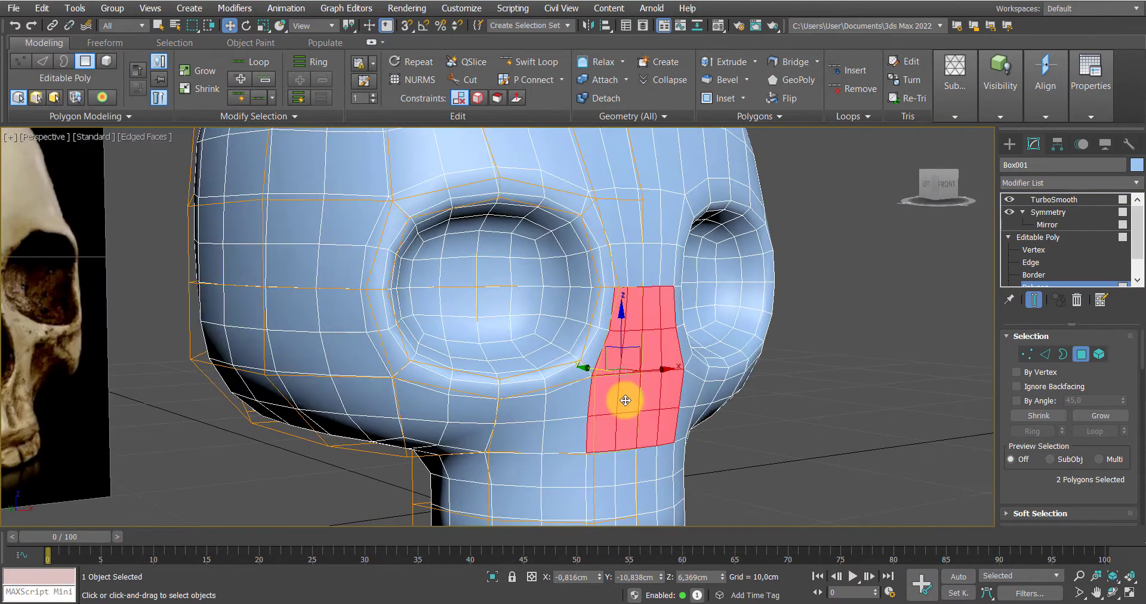
click(1032, 301)
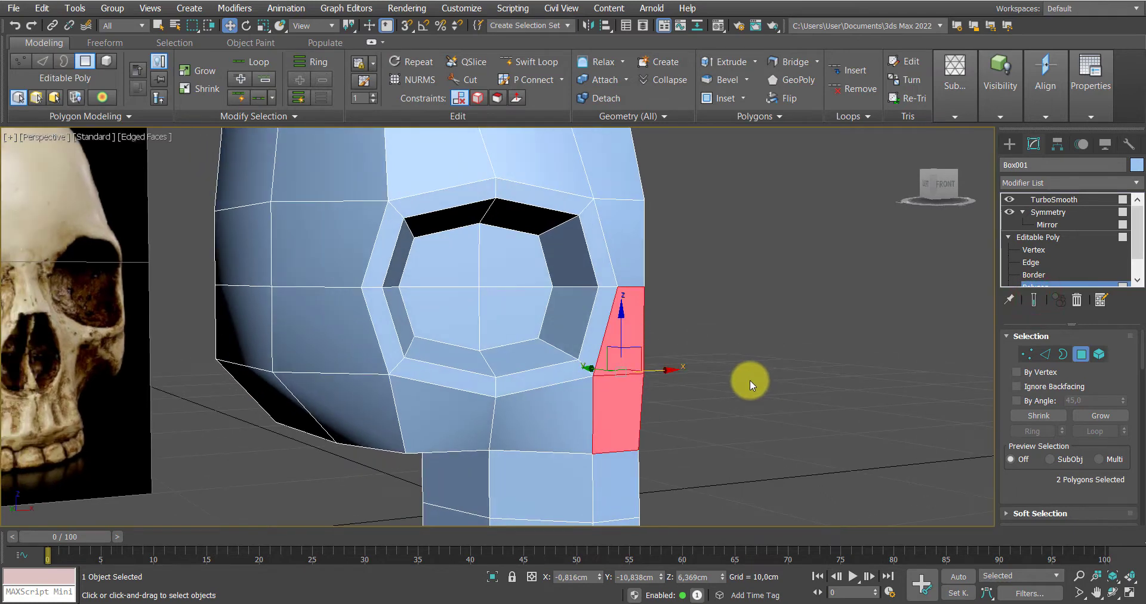
alt+middle_drag(749, 380, 596, 372)
drag(584, 366, 588, 364)
scroll(592, 366, down, 3)
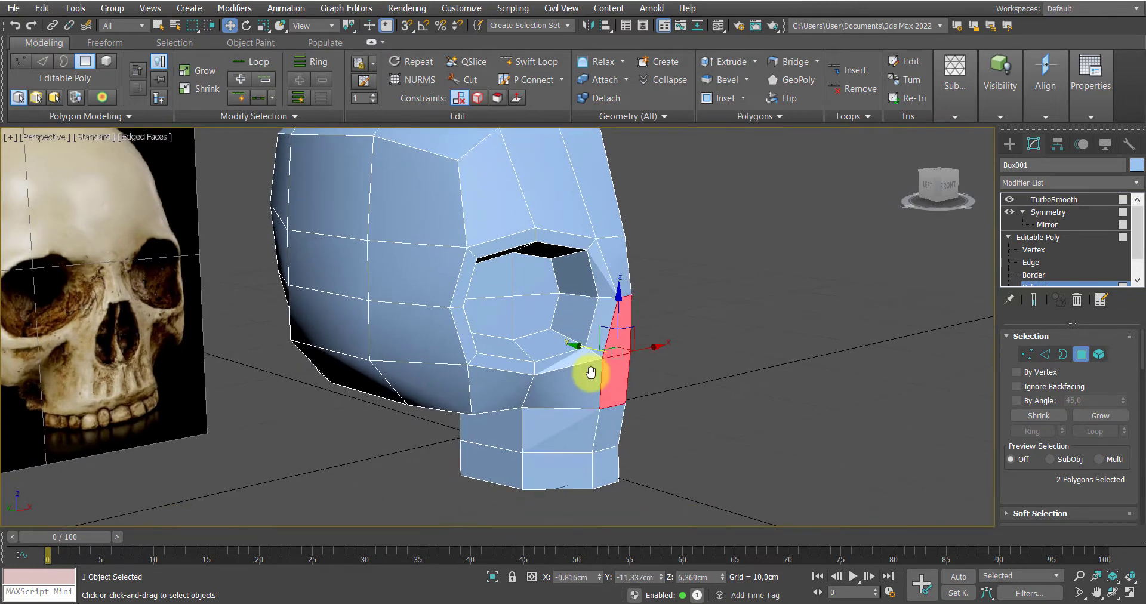
scroll(588, 366, up, 3)
middle_drag(588, 366, 580, 387)
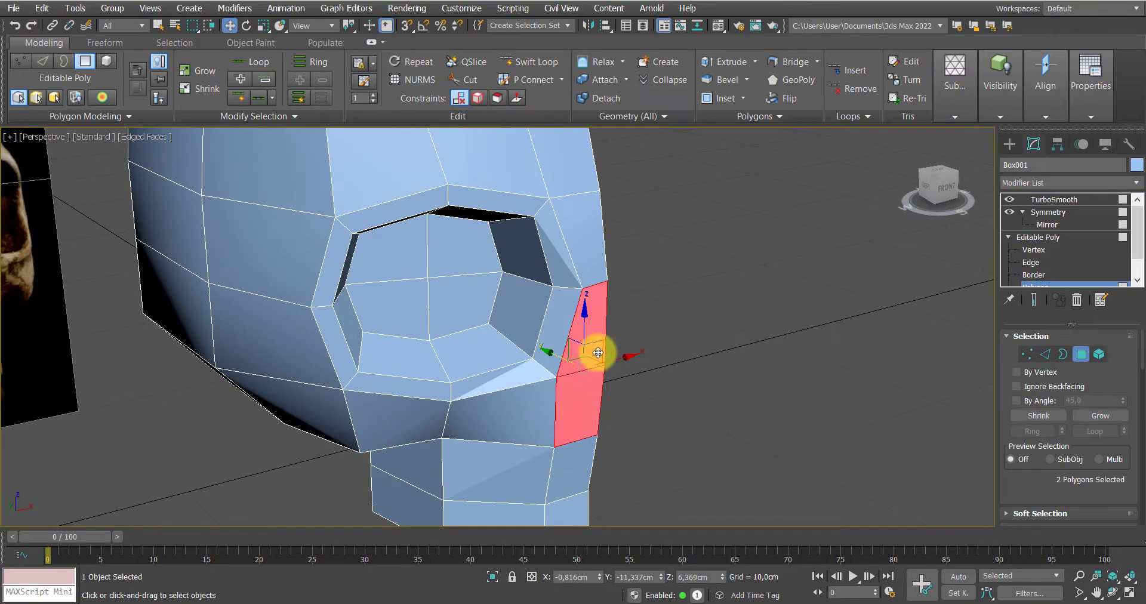
Inset the two nose polygons together by 0.399 cm
right_click(597, 352)
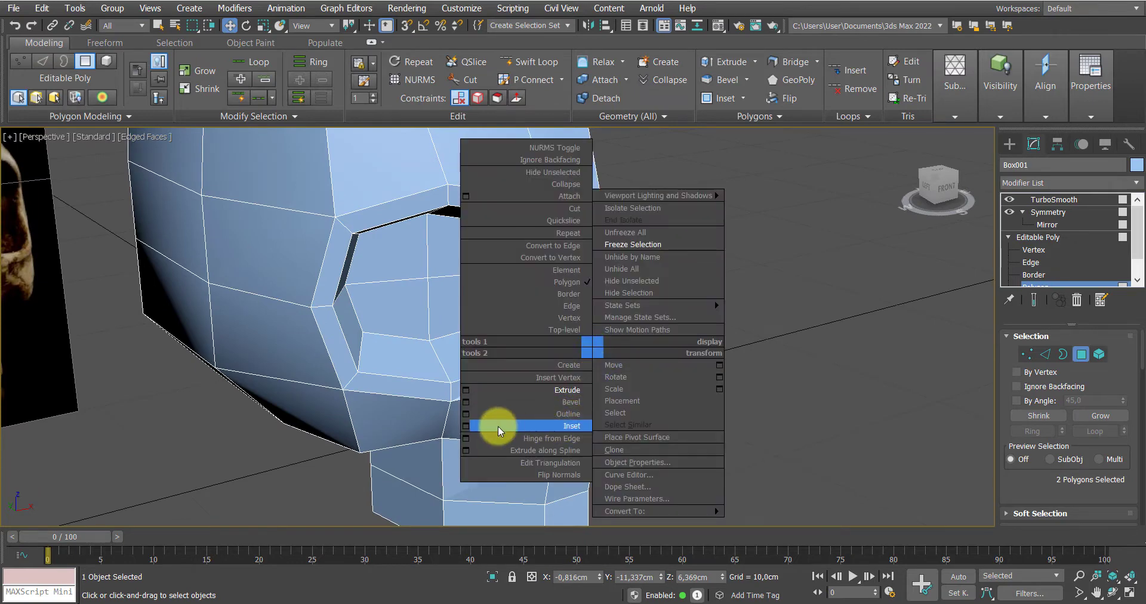
click(471, 425)
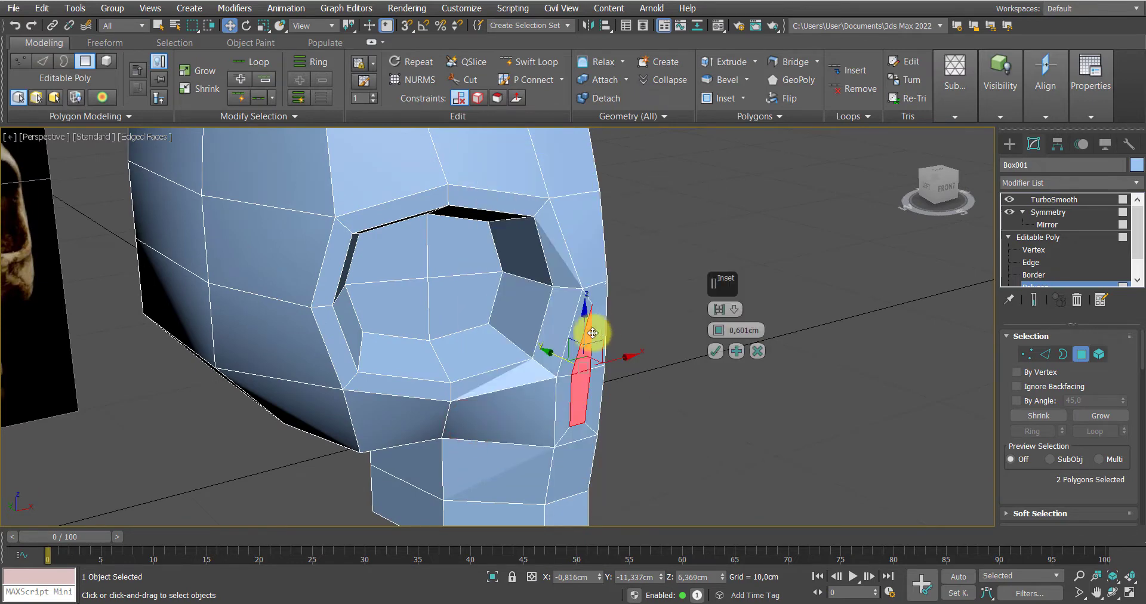
alt+middle_drag(592, 332, 581, 295)
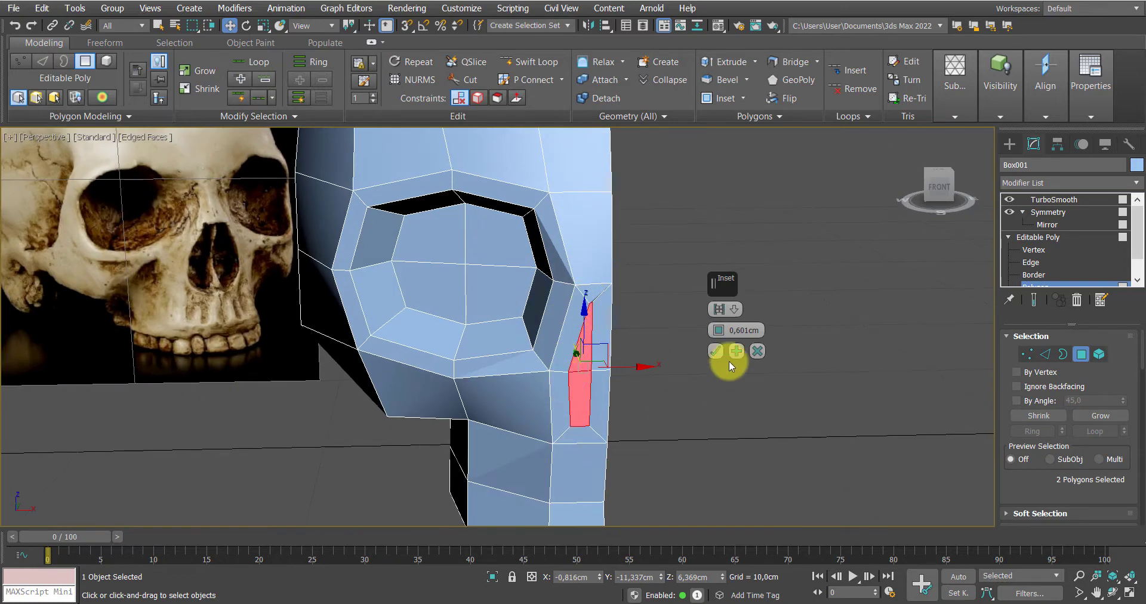
right_click(718, 334)
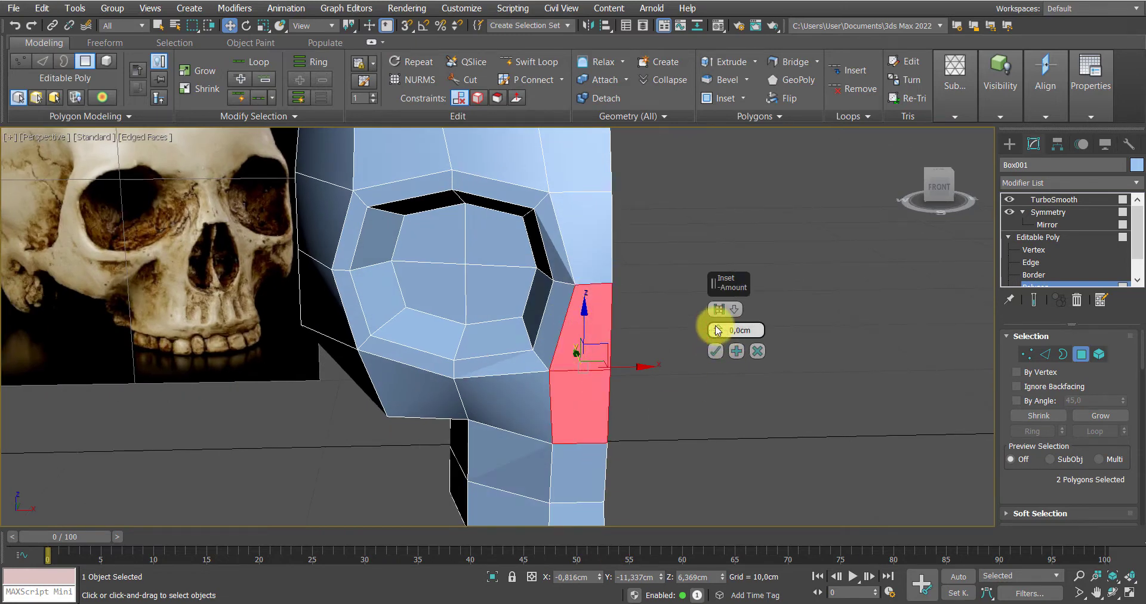
drag(718, 327, 719, 323)
scroll(574, 304, up, 4)
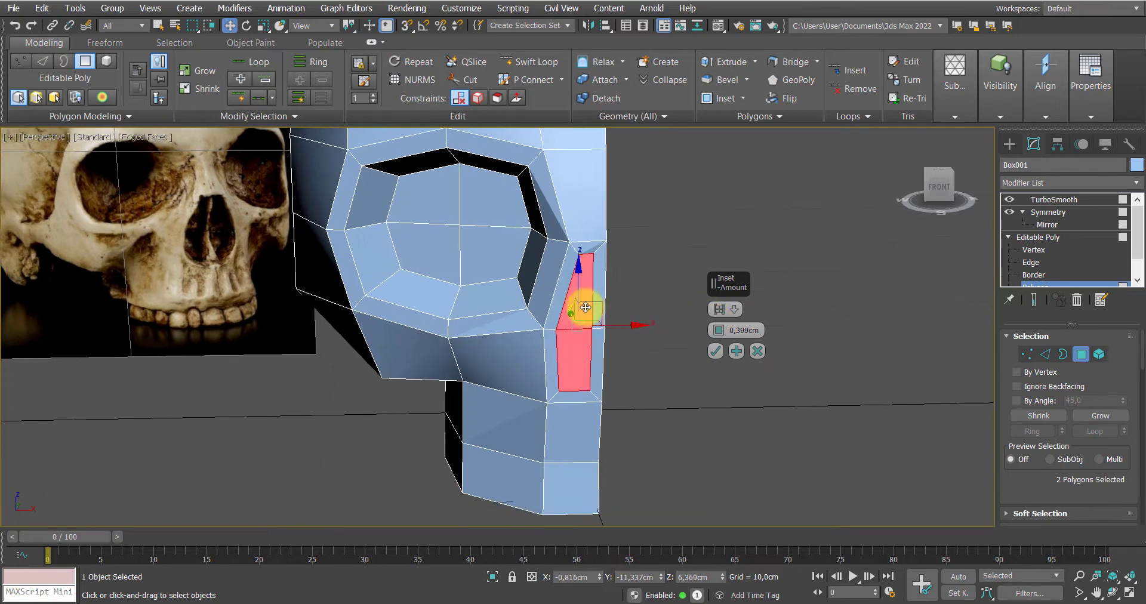
click(716, 352)
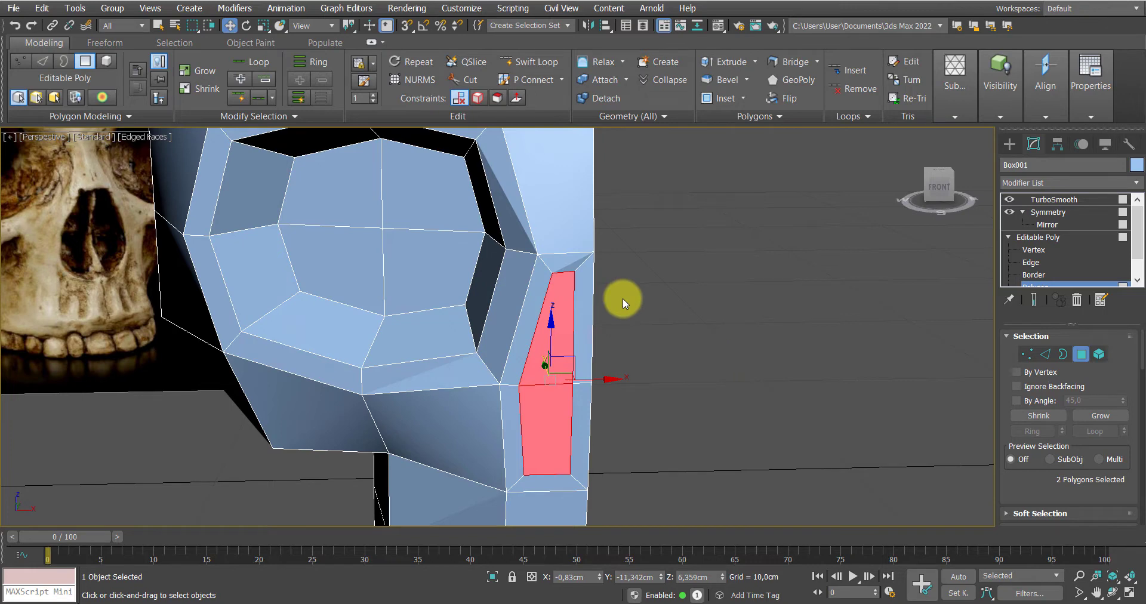
Check the nose inset on the smoothed, mirrored skull and reselect the two inset polygons on the base mesh
click(585, 297)
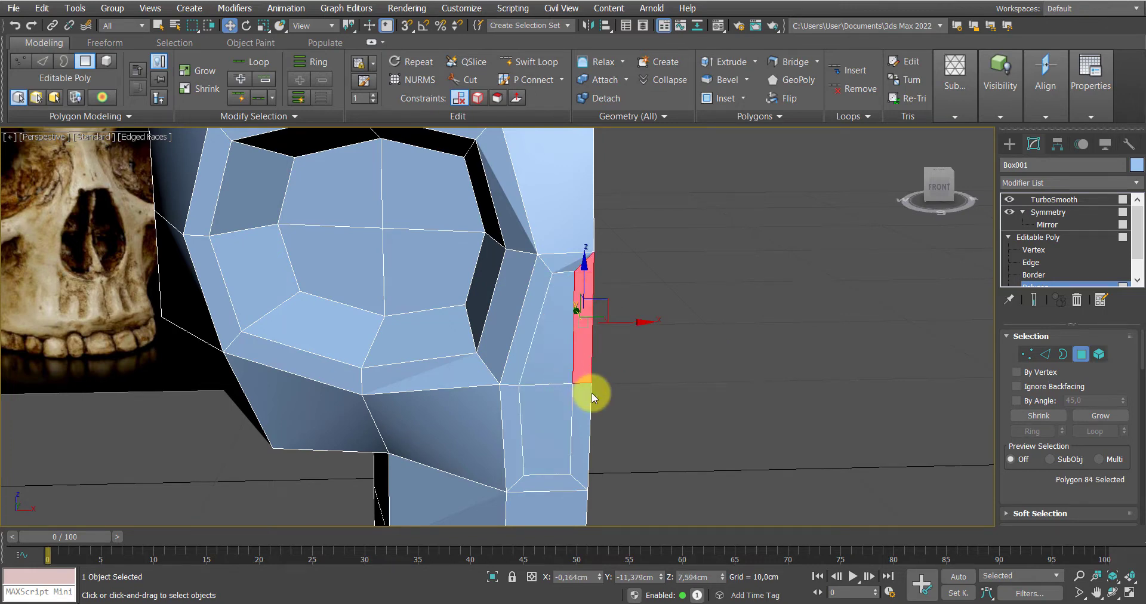
click(674, 384)
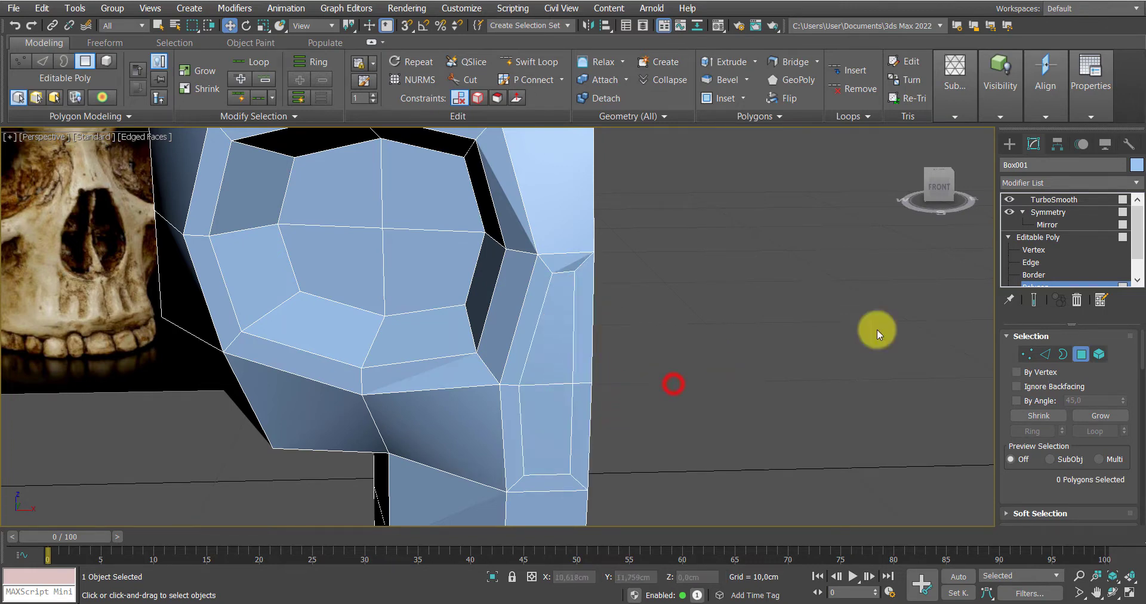
click(1034, 300)
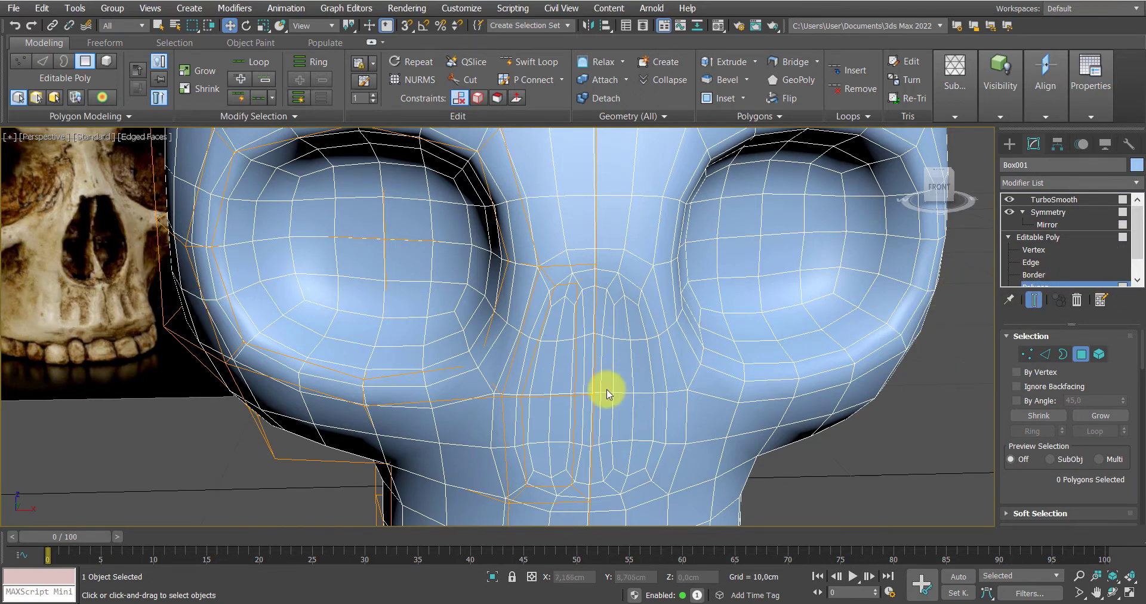
click(560, 360)
ctrl+click(548, 415)
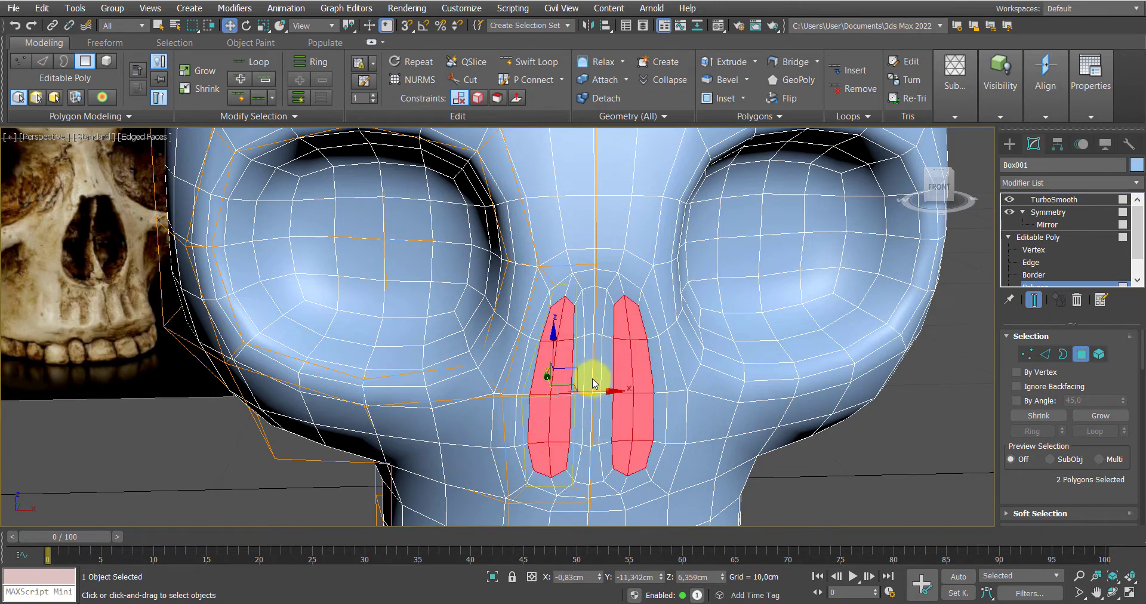
click(1034, 301)
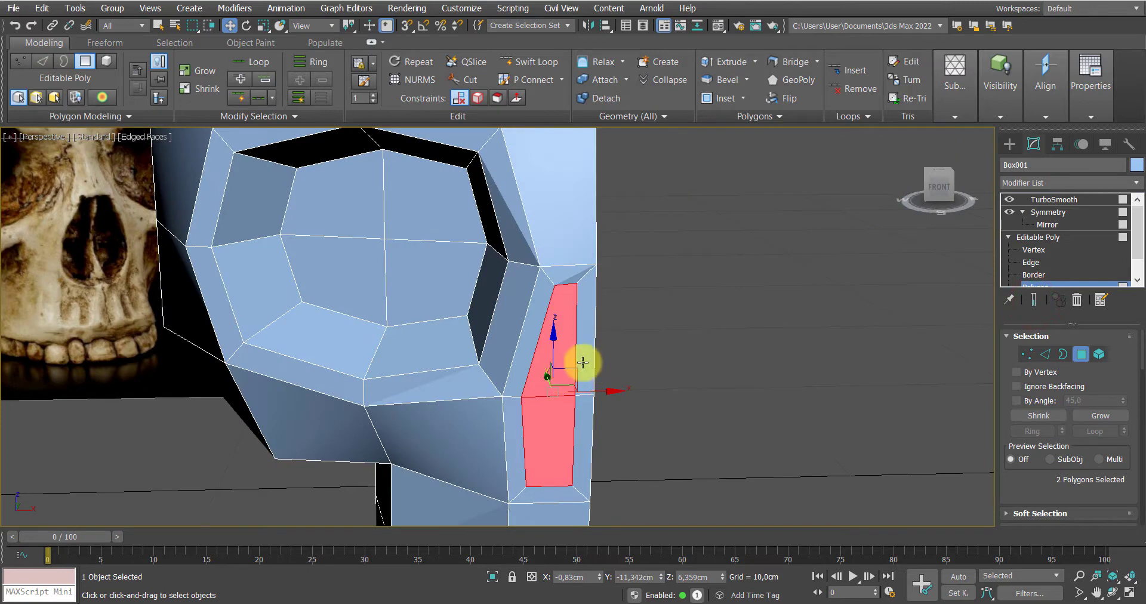
click(1035, 301)
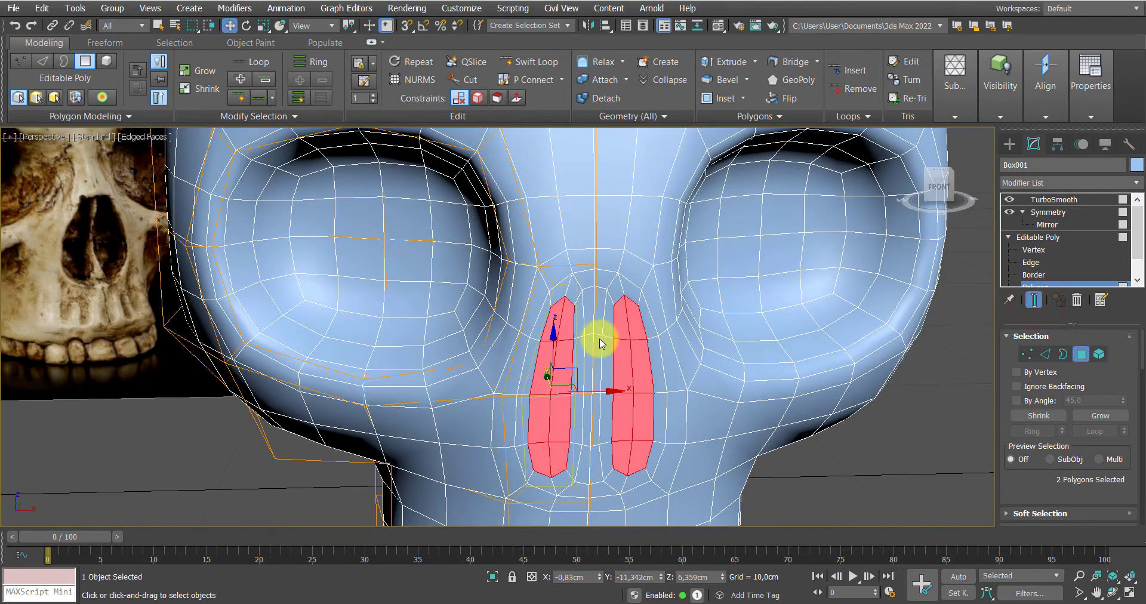
click(1034, 302)
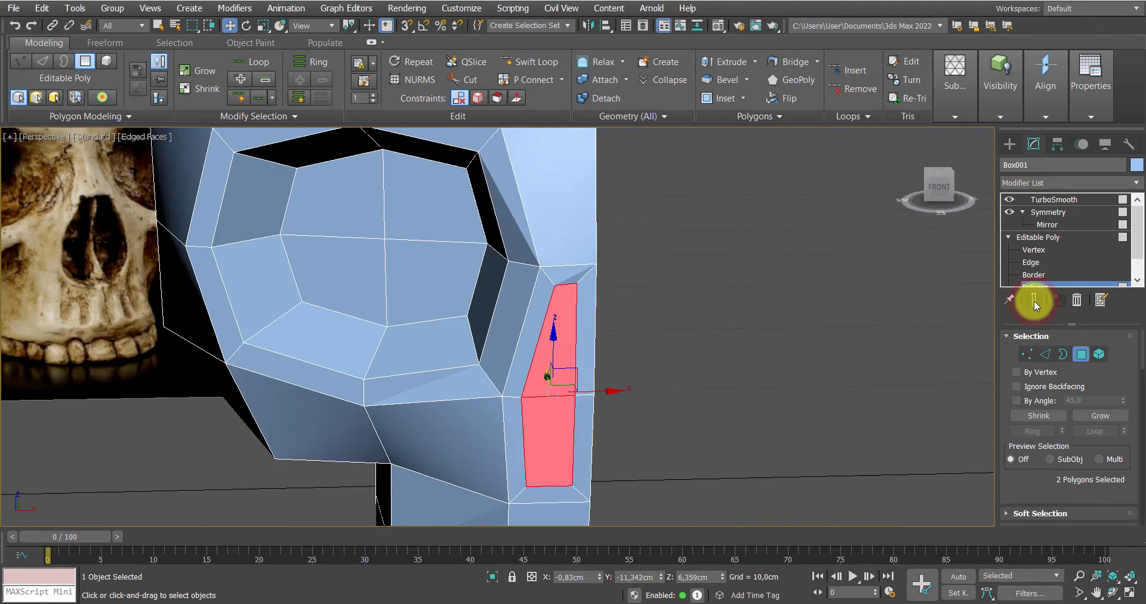
Extrude the two inset polygons inward as a nostril cavity and show the smoothed skull without edged faces
alt+middle_drag(679, 375, 670, 381)
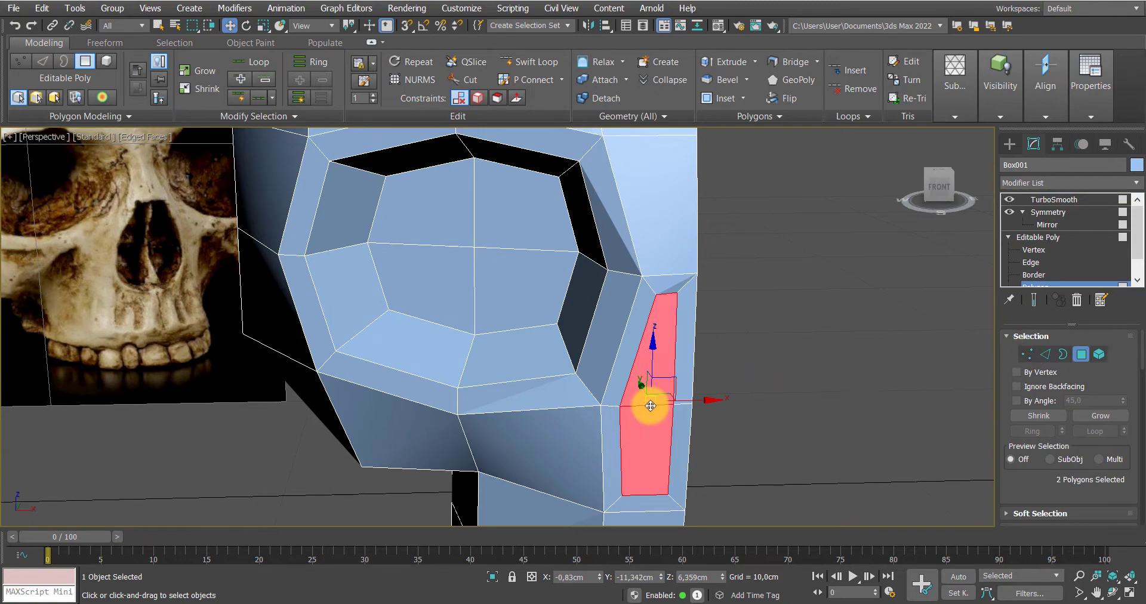
key(shift+e)
drag(639, 388, 648, 399)
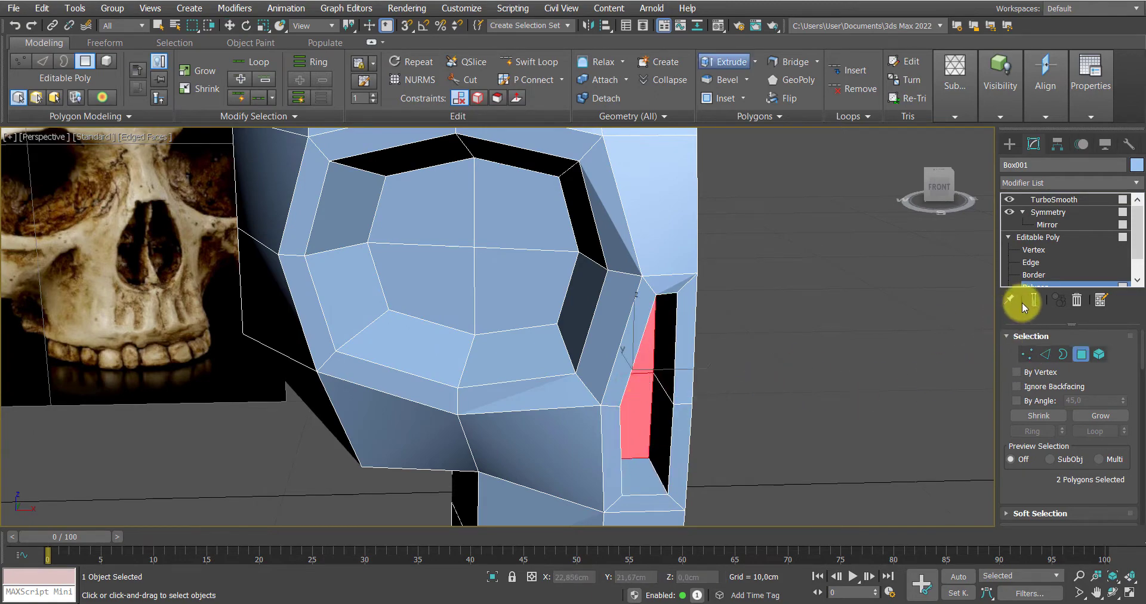
click(1034, 299)
key(F4)
scroll(750, 413, down, 5)
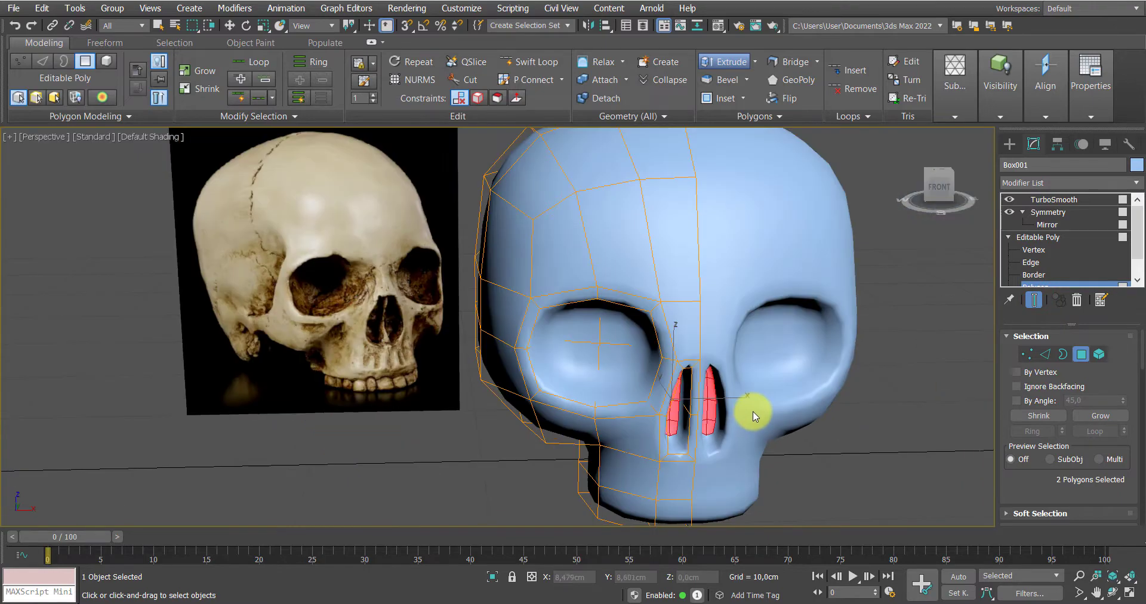
mouse_move(753, 411)
alt+middle_down()
mouse_move(703, 399)
mouse_move(775, 402)
mouse_move(797, 397)
mouse_move(798, 378)
mouse_move(772, 386)
mouse_move(966, 350)
alt+middle_up()
scroll(772, 376, up, 6)
scroll(772, 386, down, 5)
scroll(771, 379, up, 4)
Move the mid-height vertex on the nostril's inner edge along X towards the seam by about 0.17 cm
click(1036, 249)
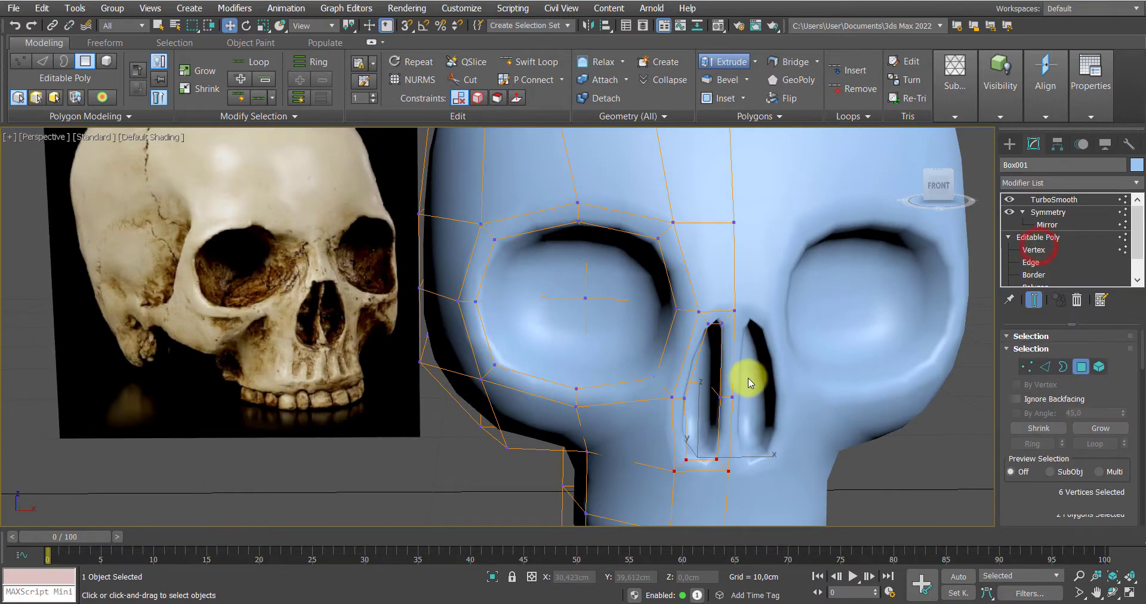
scroll(729, 397, up, 4)
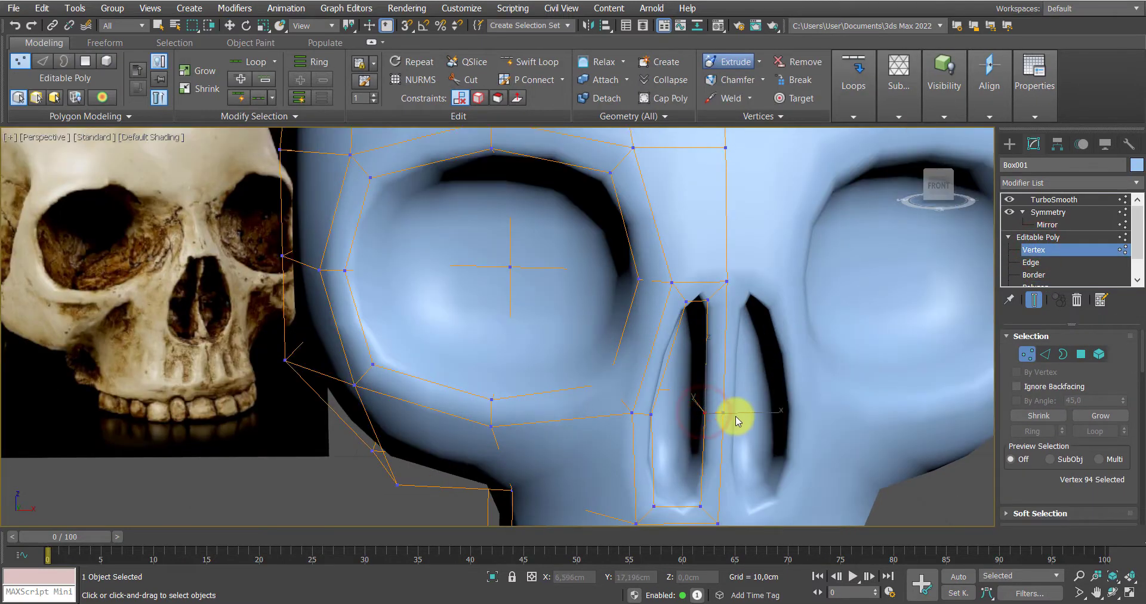
key(w)
drag(748, 412, 754, 407)
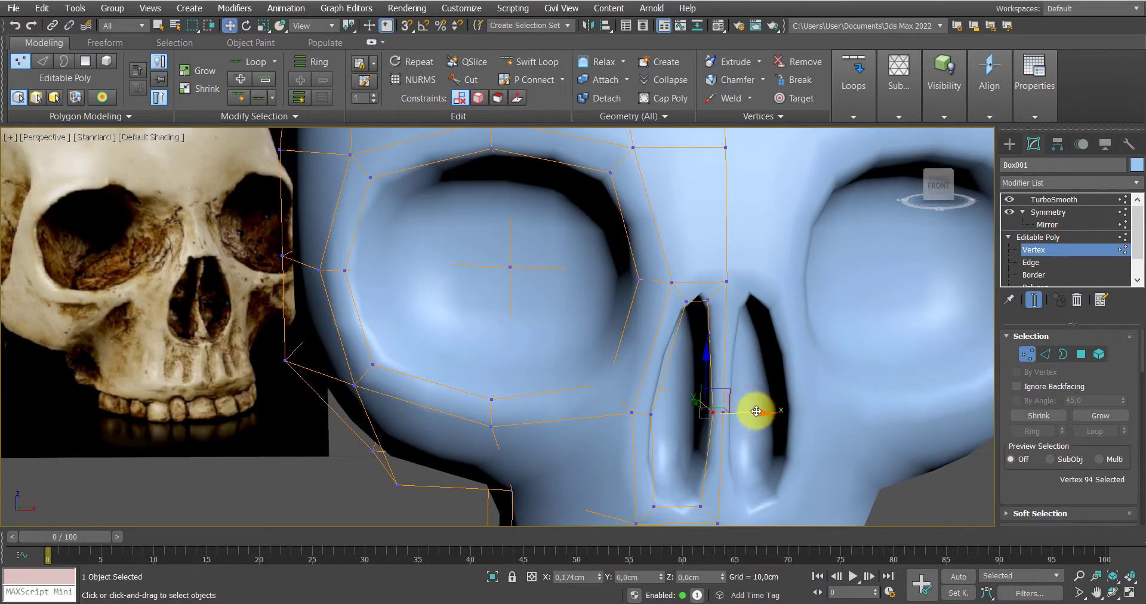
Move the nostril's inner top vertex along X to about -0.217 cm and its inner bottom vertex to about -0.211 cm
click(704, 300)
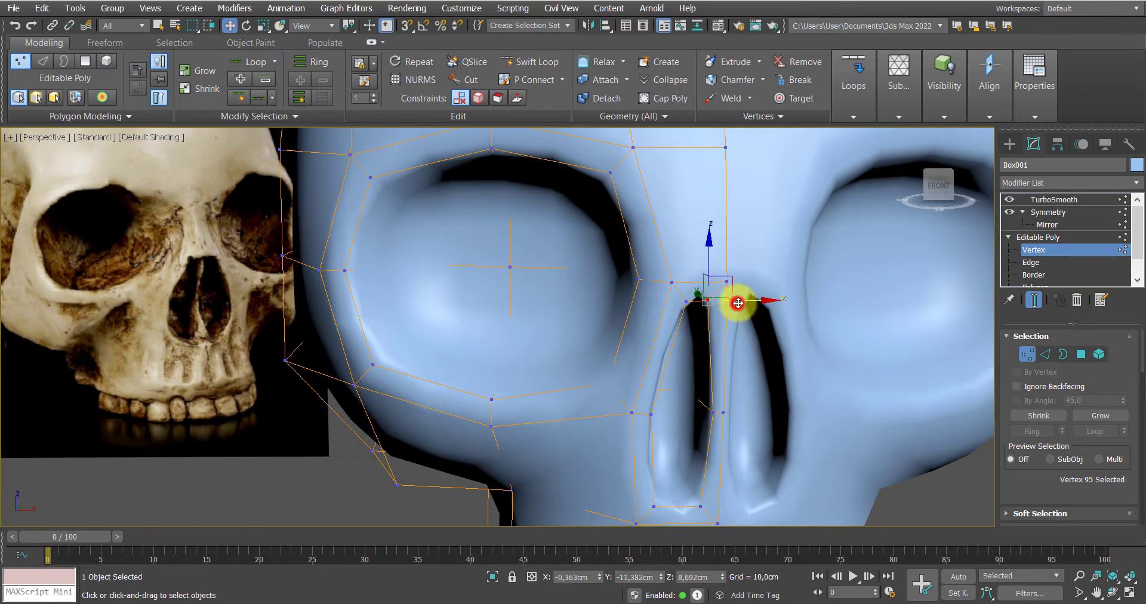
drag(739, 303, 736, 322)
middle_drag(704, 417, 724, 379)
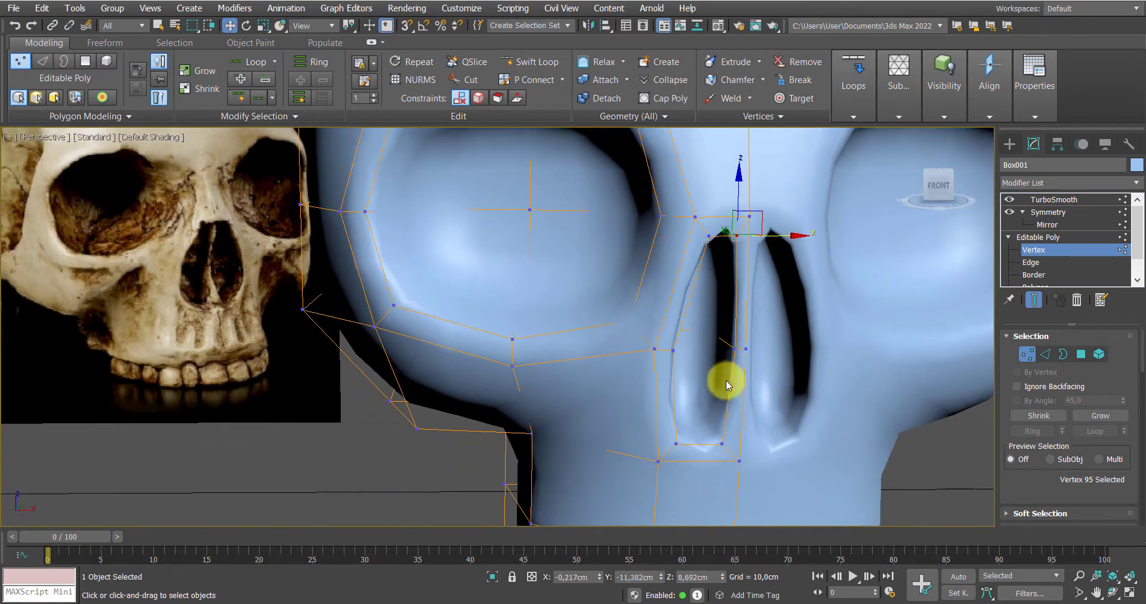
click(719, 445)
drag(724, 442, 767, 440)
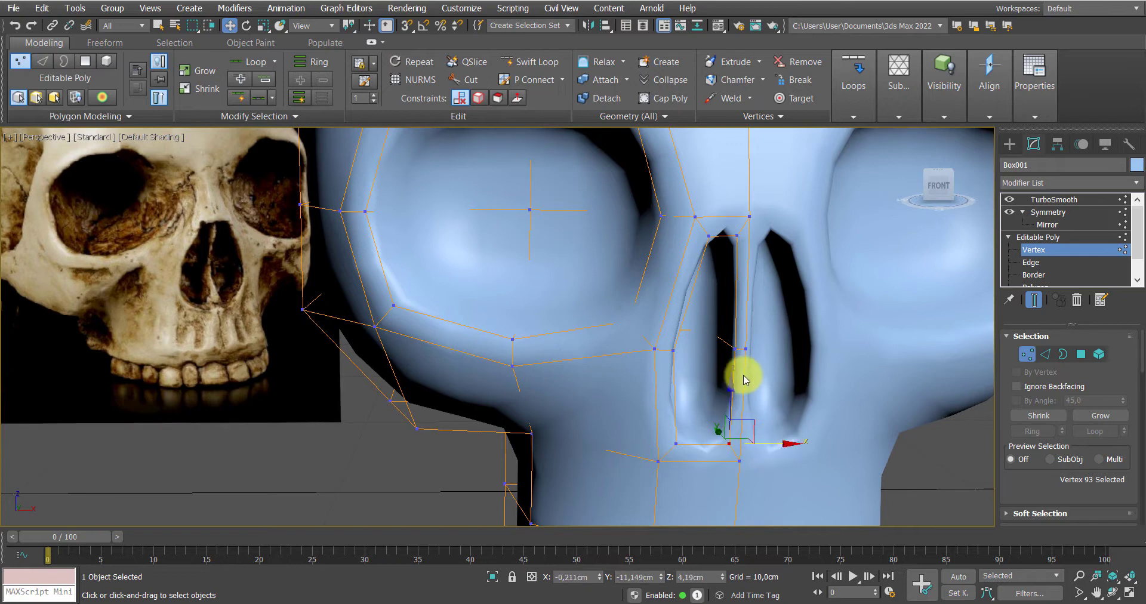
Move the mid-height vertices on the nostril's inner edge and the seam back along Y to about -10.295 cm
alt+middle_drag(744, 380, 750, 372)
ctrl+click(742, 355)
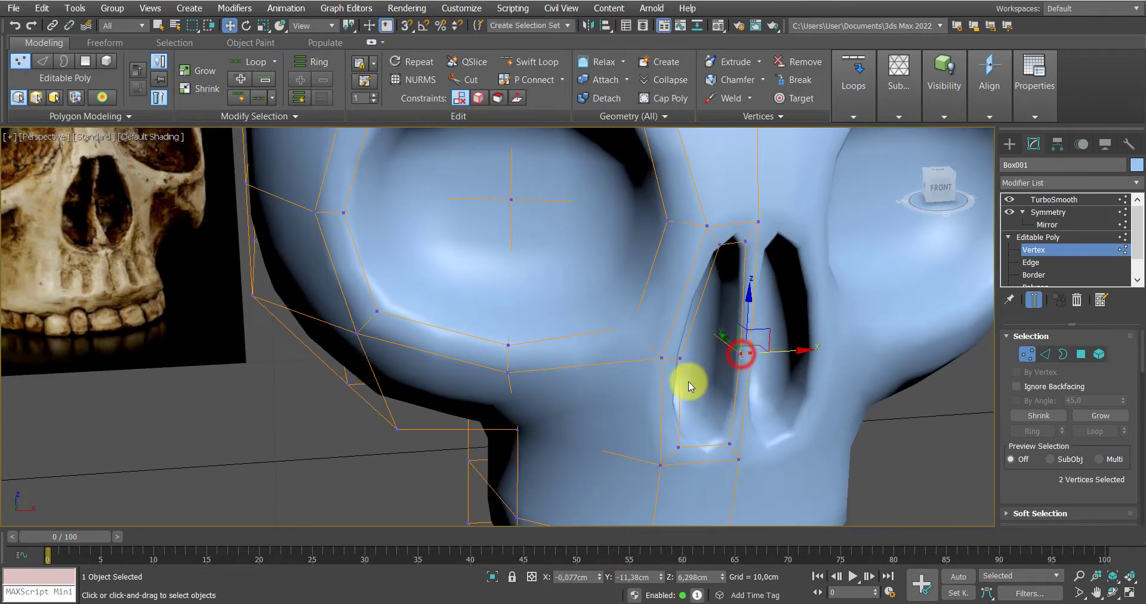
scroll(689, 381, down, 3)
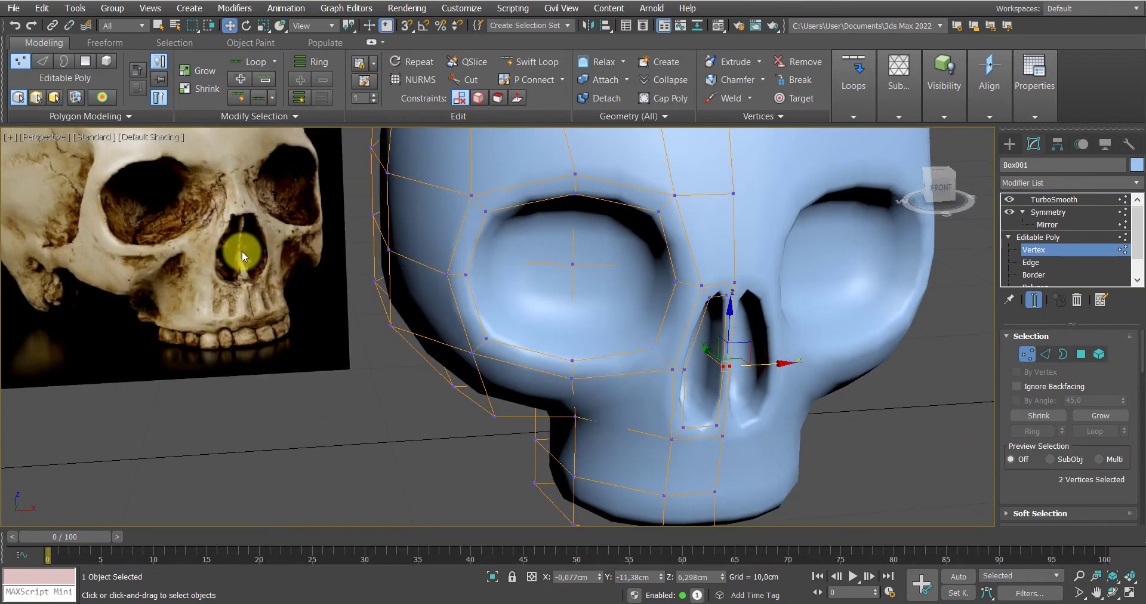
alt+middle_drag(262, 281, 504, 353)
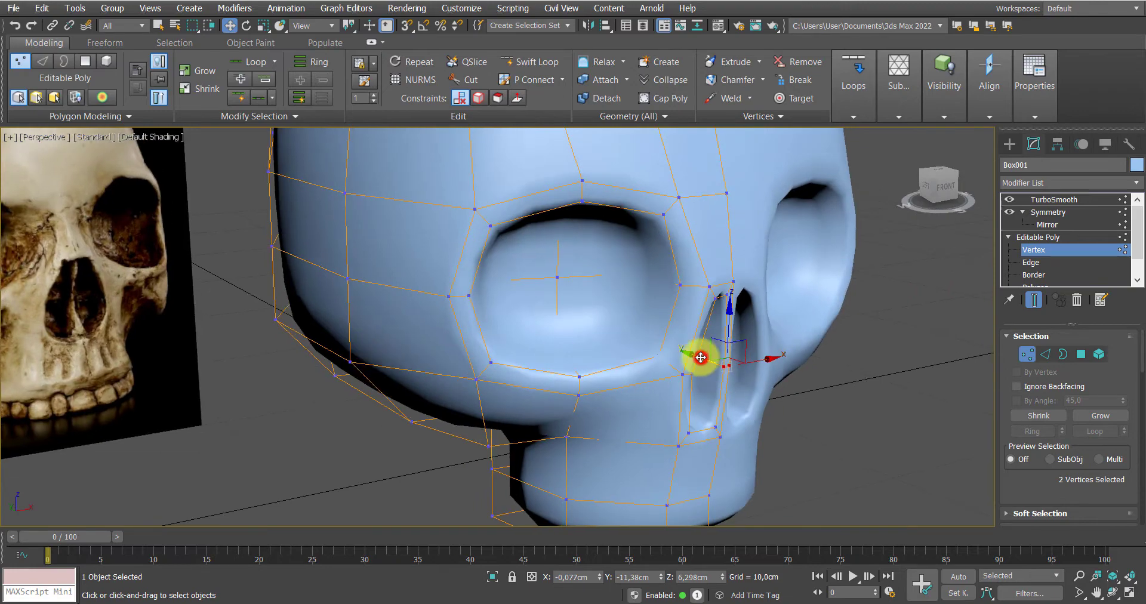
drag(700, 357, 680, 354)
alt+middle_drag(680, 353, 732, 394)
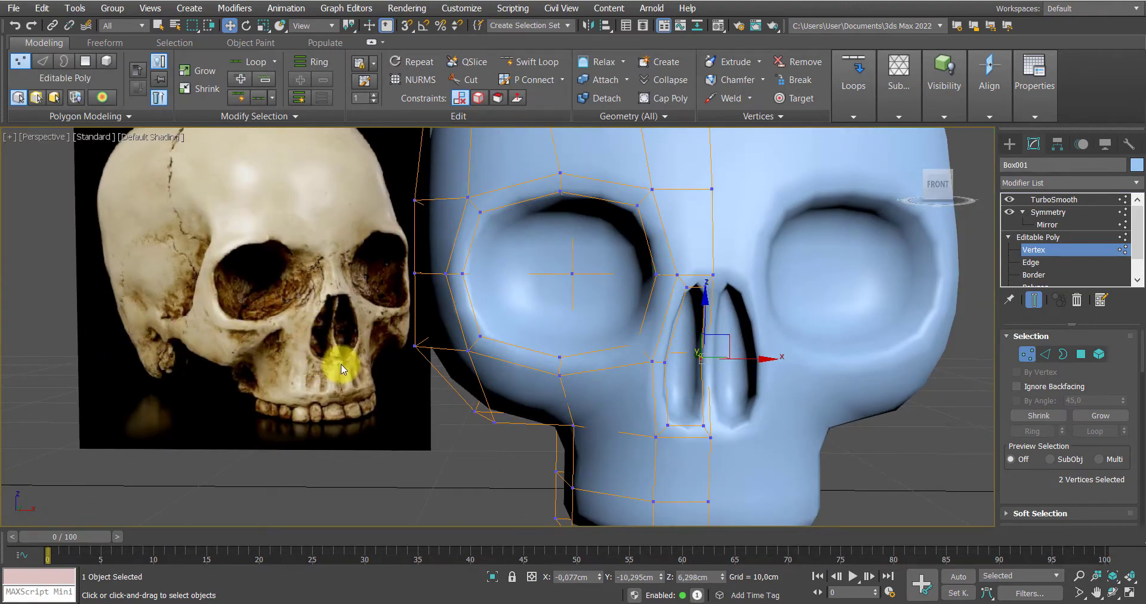
mouse_move(341, 357)
alt+middle_down()
mouse_move(422, 346)
mouse_move(353, 349)
alt+middle_up()
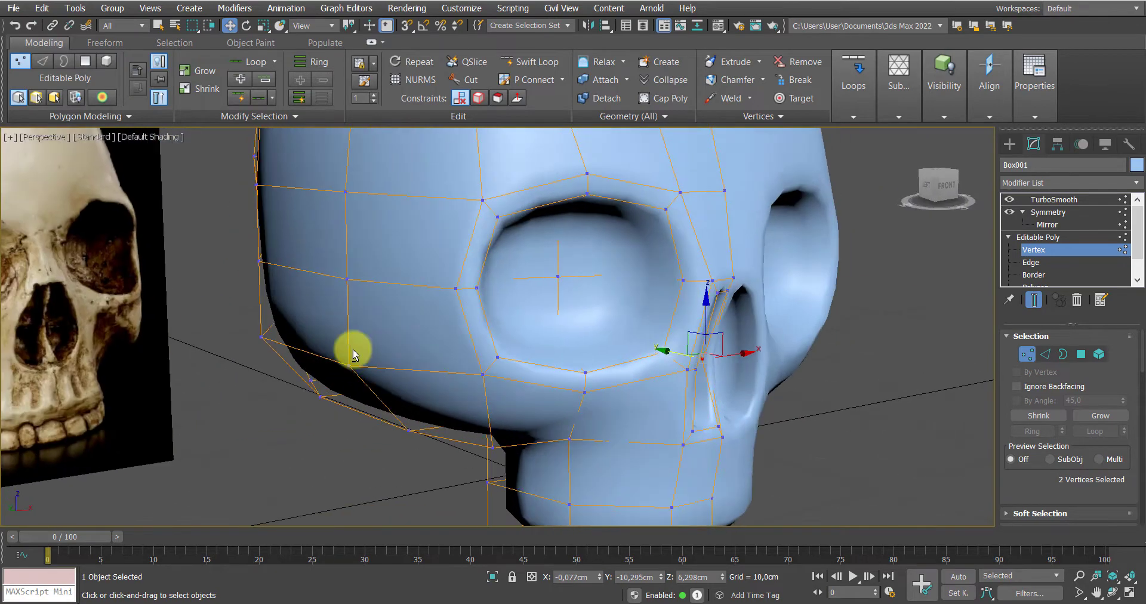
Select the polygon directly above the nostril, show the base mesh with edged faces, and flatten that polygon by scaling it along Y
scroll(685, 299, up, 3)
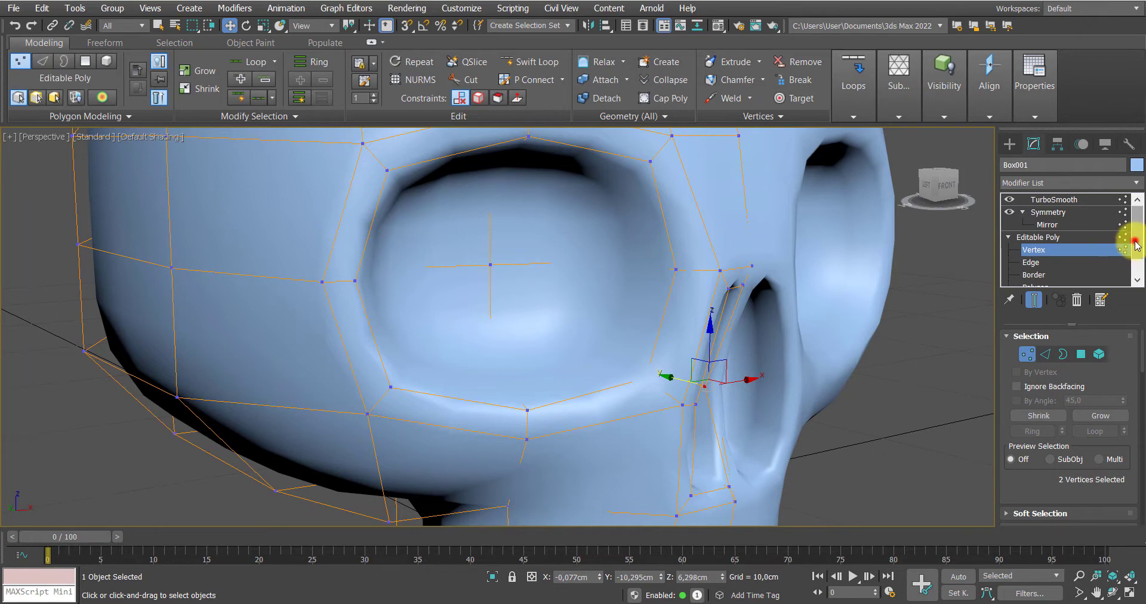
click(1035, 286)
click(736, 278)
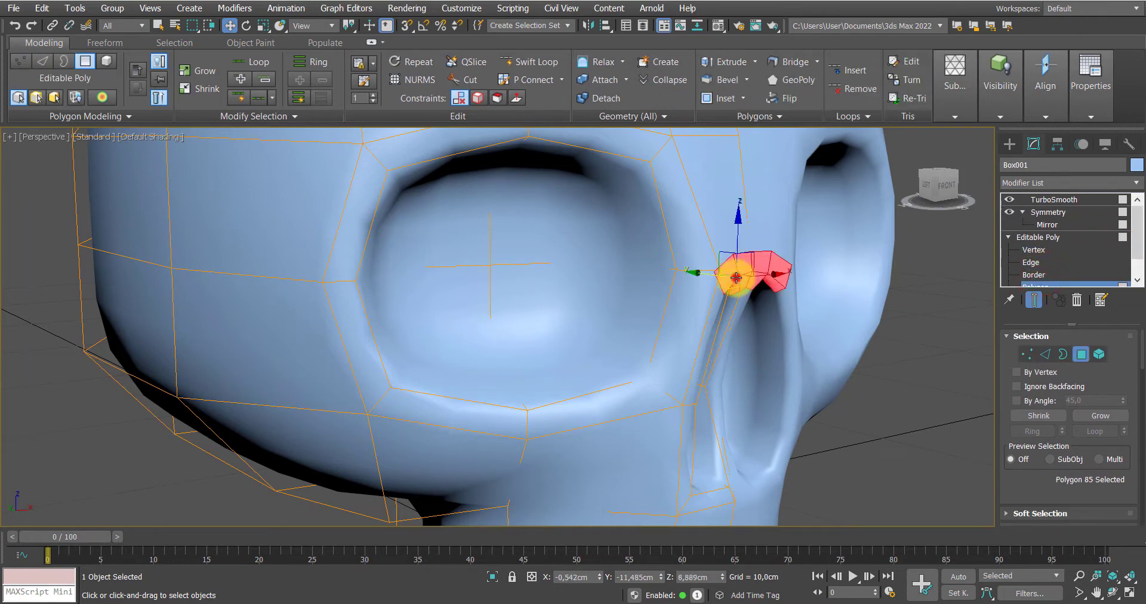
click(1034, 300)
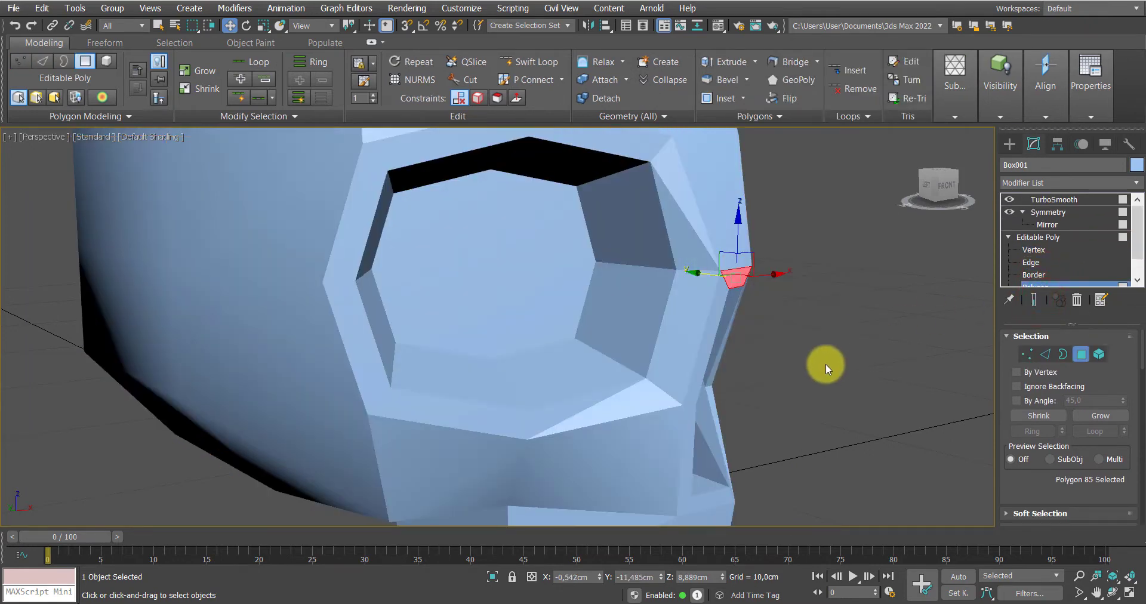
key(F4)
mouse_move(765, 320)
alt+middle_down()
mouse_move(719, 286)
mouse_move(750, 315)
mouse_move(707, 337)
mouse_move(716, 256)
mouse_move(759, 260)
mouse_move(744, 287)
alt+middle_up()
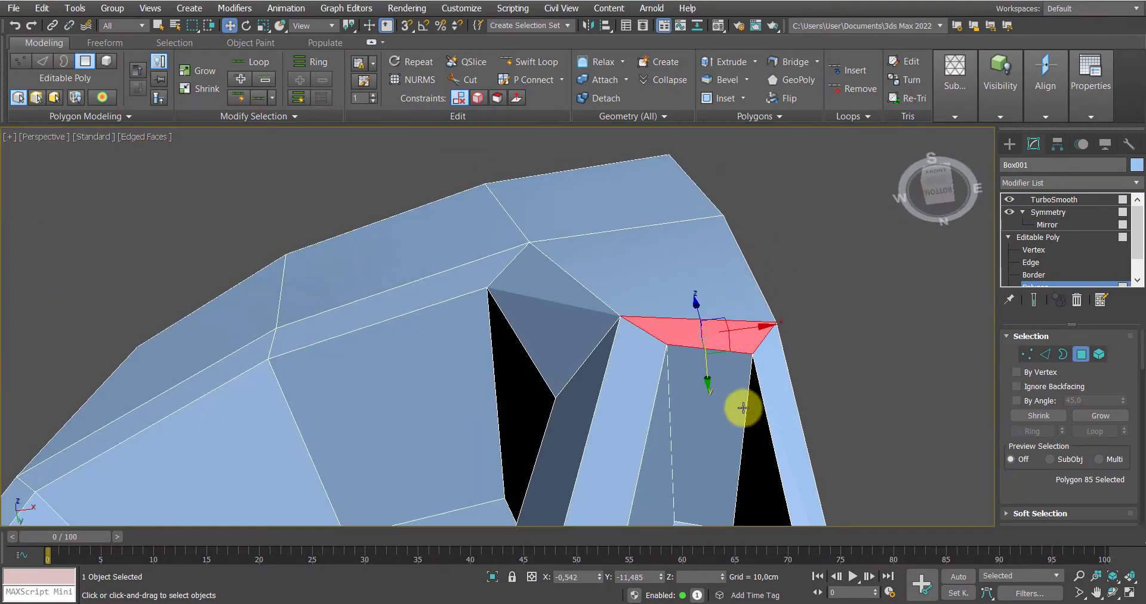
alt+middle_drag(743, 407, 709, 345)
key(r)
drag(657, 199, 705, 524)
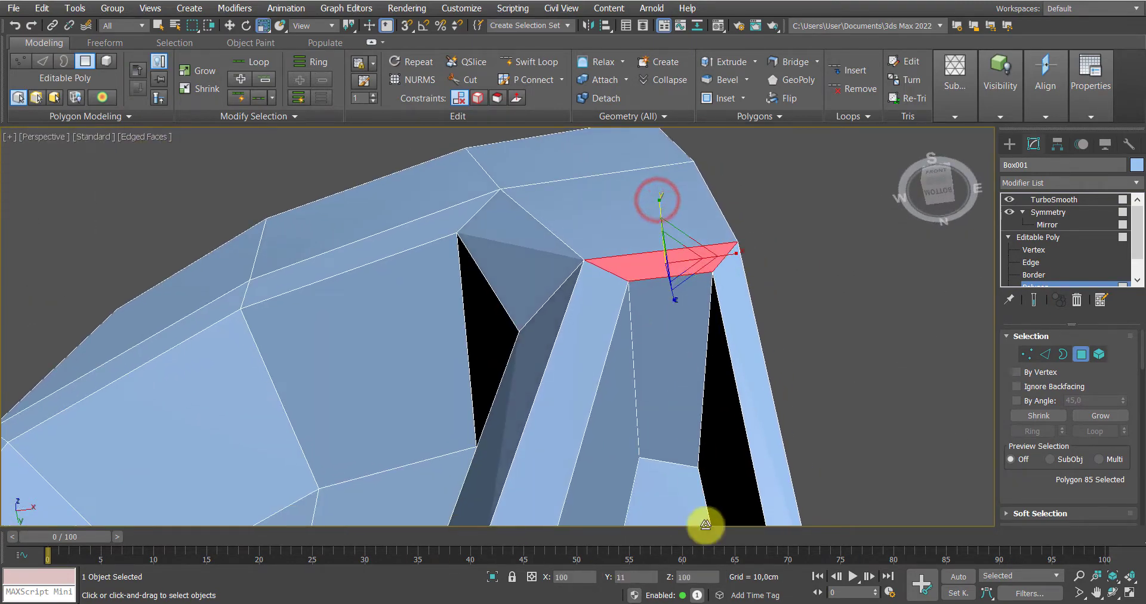
drag(658, 204, 695, 393)
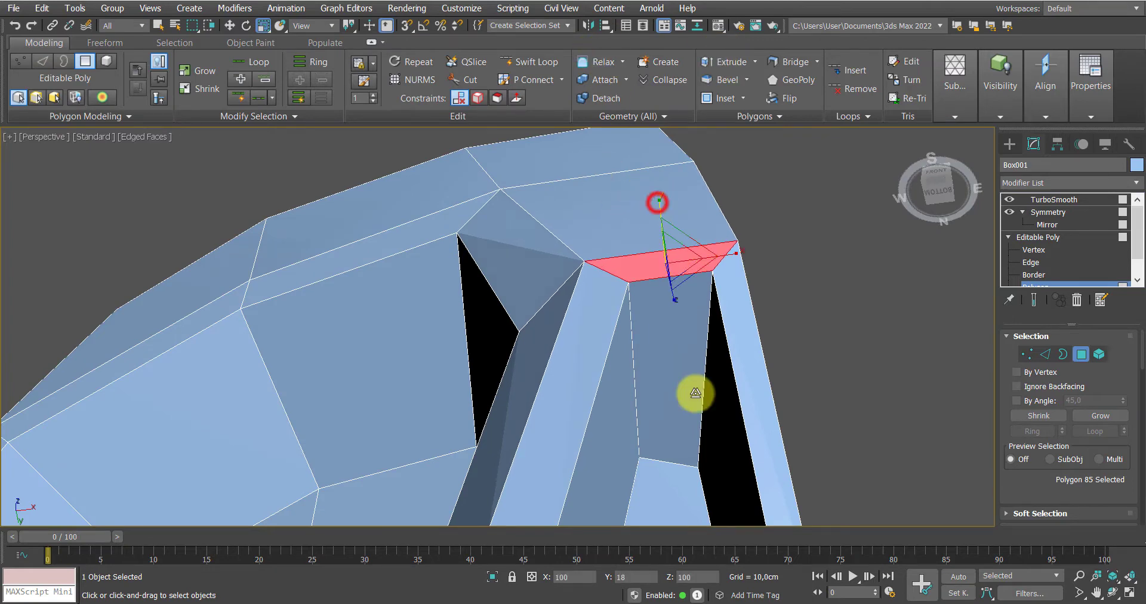
Return to the smoothed, mirrored skull without edged faces and check the shape above the nostril
scroll(663, 318, down, 3)
alt+middle_drag(662, 317, 734, 364)
scroll(739, 343, down, 2)
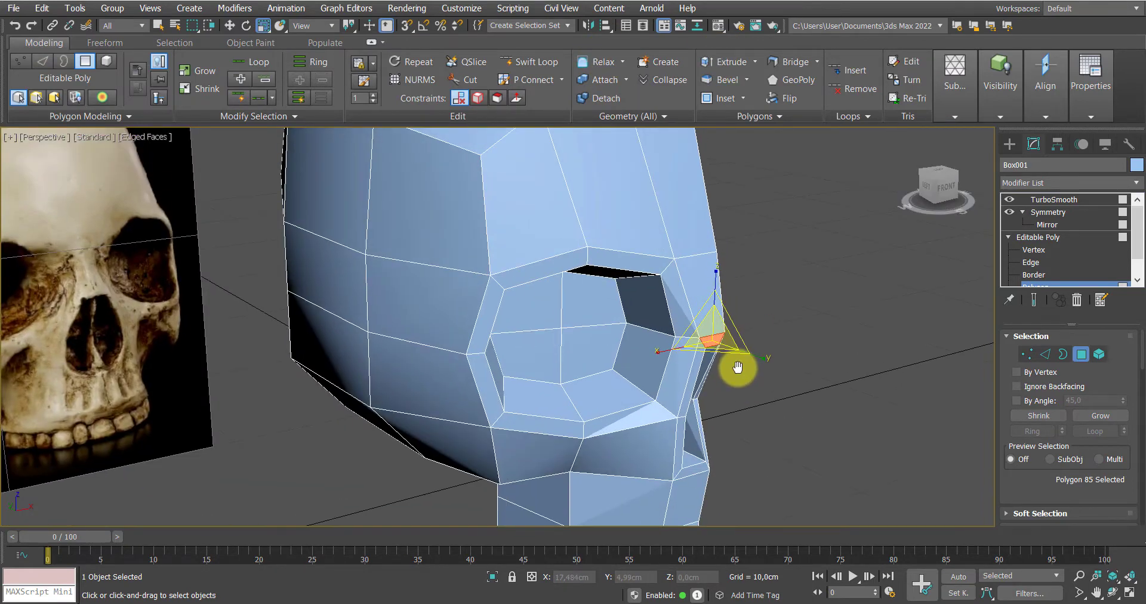
click(1034, 300)
key(w)
key(F4)
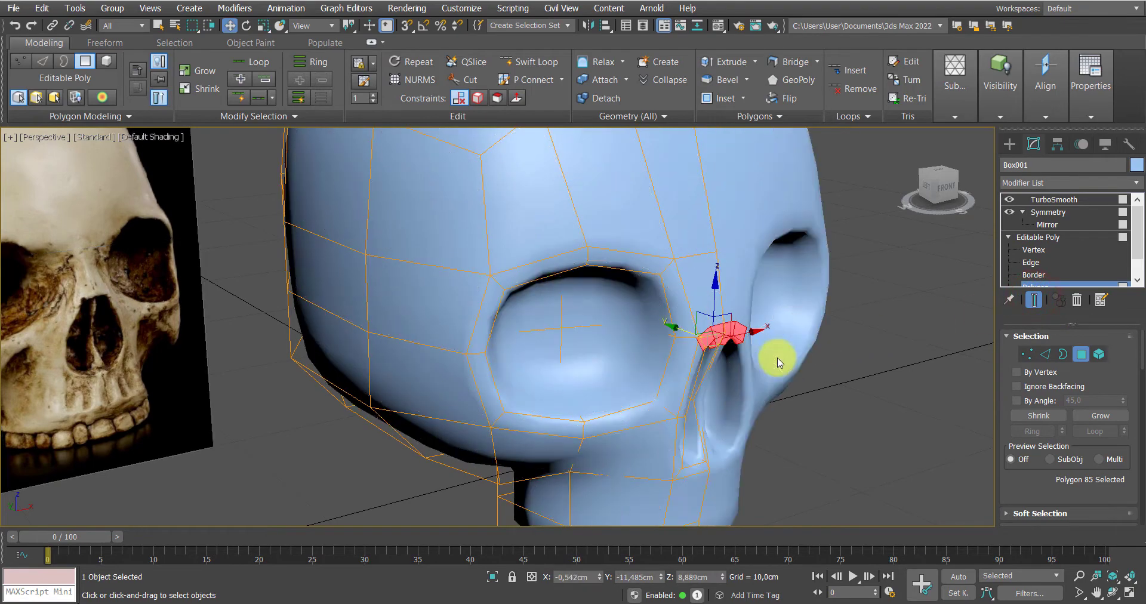
alt+middle_drag(663, 346, 673, 340)
key(F4)
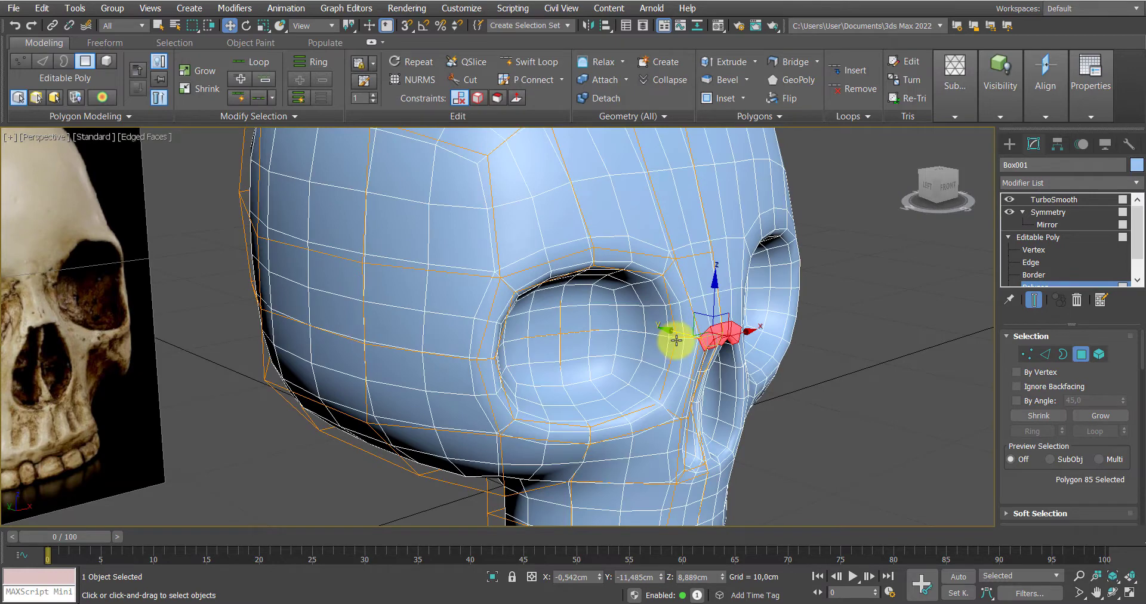
key(F4)
Move the polygon above the nostril forward along Y to about -12.41 cm
click(678, 335)
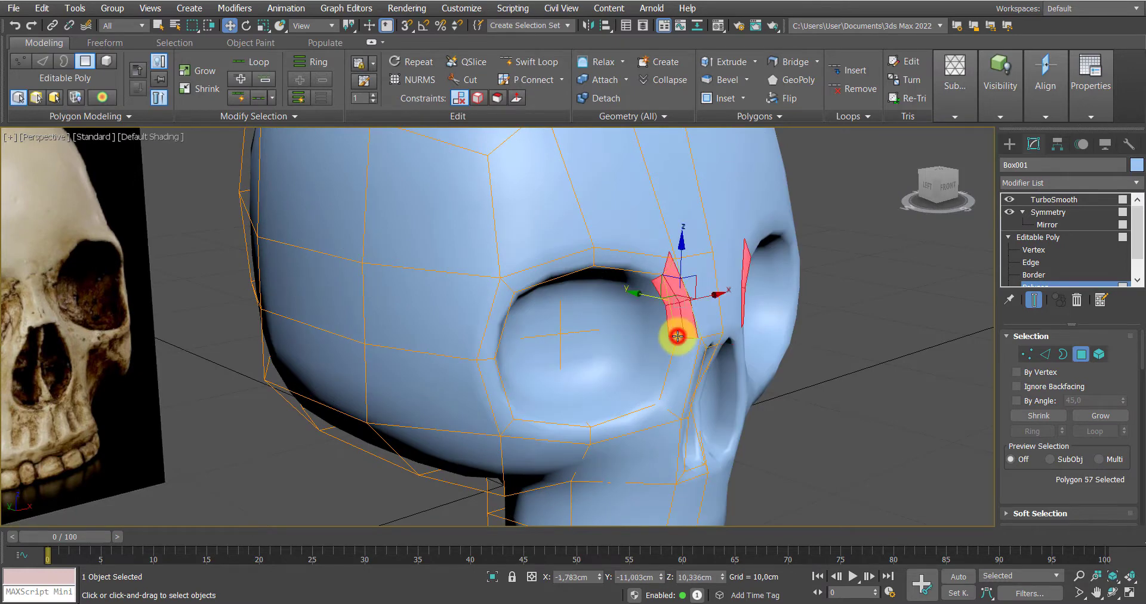
click(683, 337)
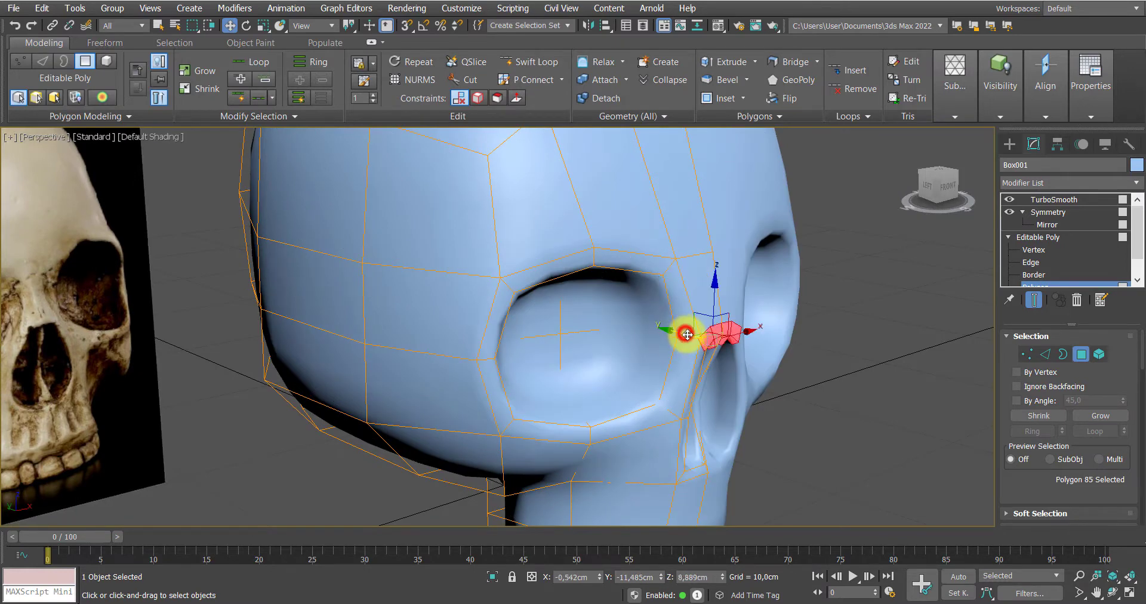
alt+middle_drag(696, 333, 585, 343)
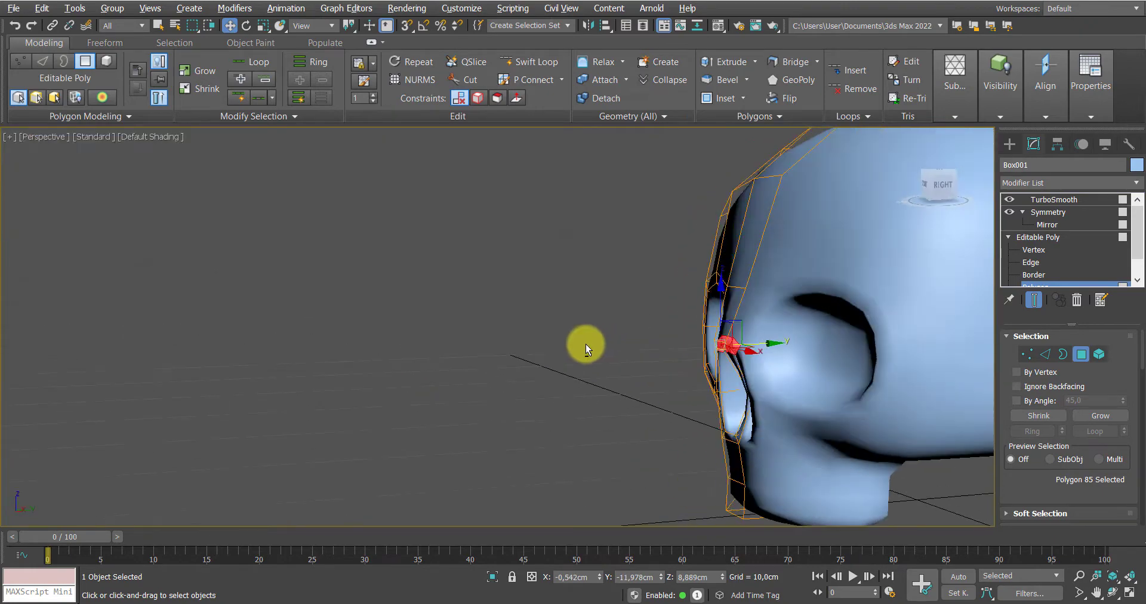
drag(750, 343, 719, 352)
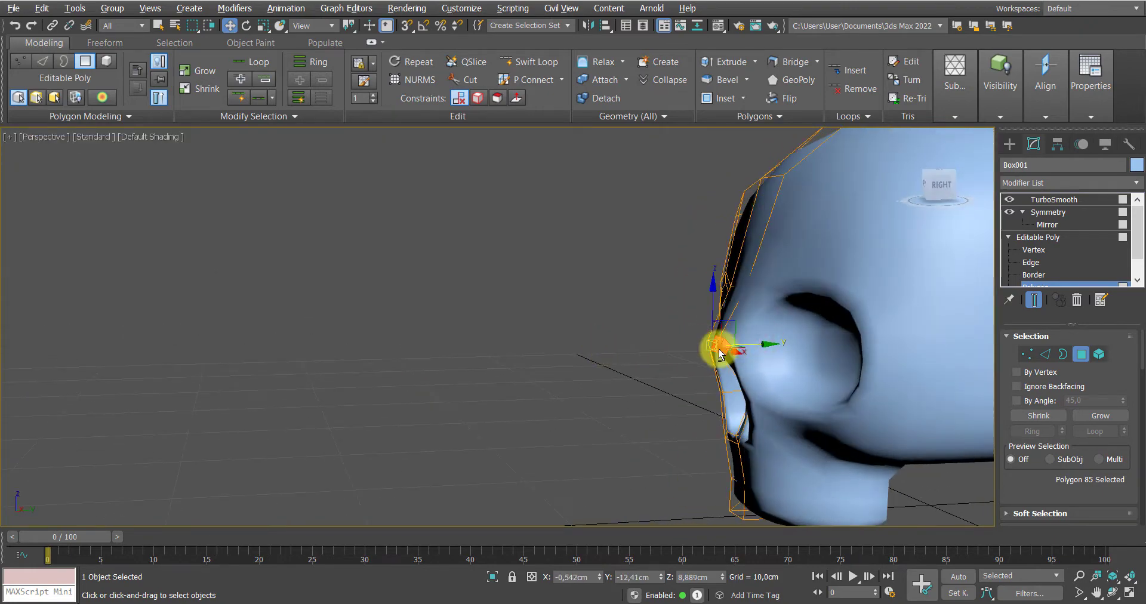
alt+middle_drag(719, 353, 725, 332)
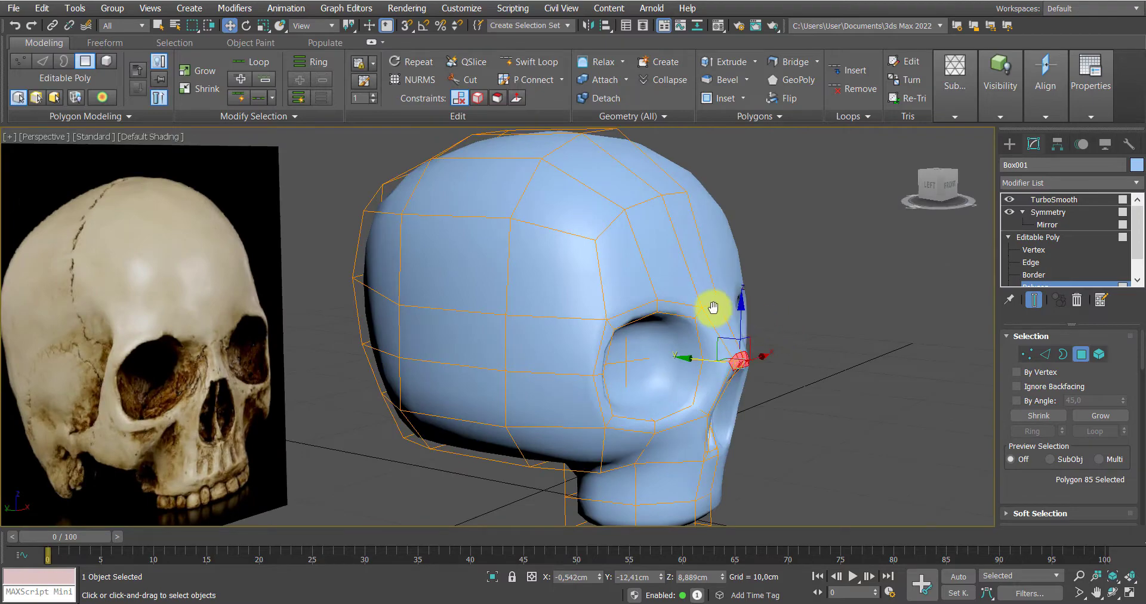
mouse_move(713, 307)
alt+middle_down()
mouse_move(721, 299)
mouse_move(698, 307)
alt+middle_up()
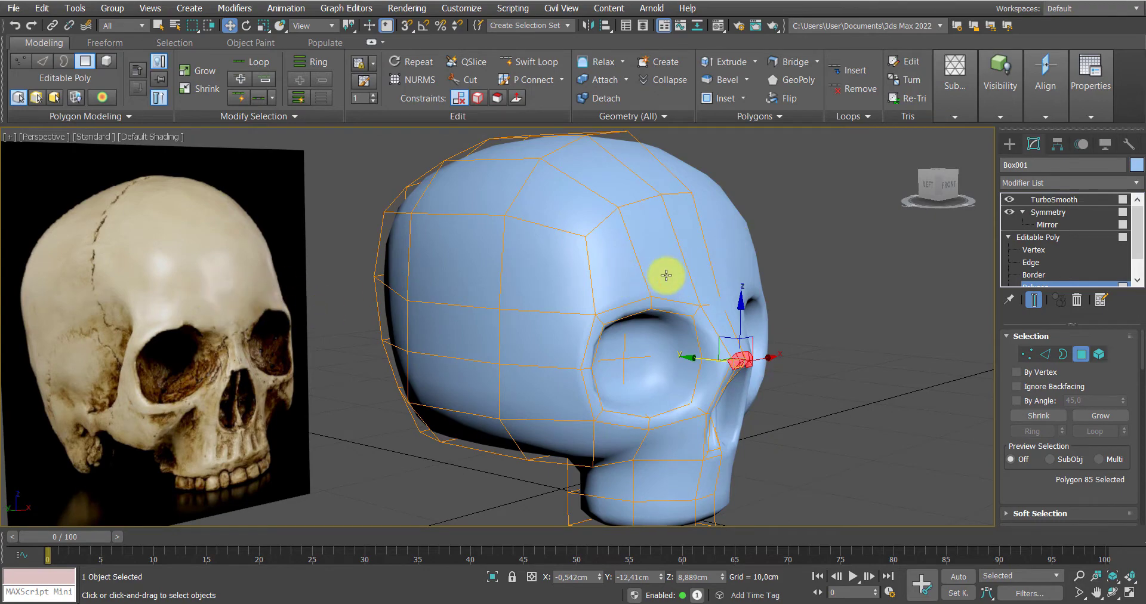
Move the edge at the bottom of the nostril along Y to about -11.992 cm
alt+middle_drag(693, 280, 784, 319)
scroll(784, 320, up, 2)
click(1029, 262)
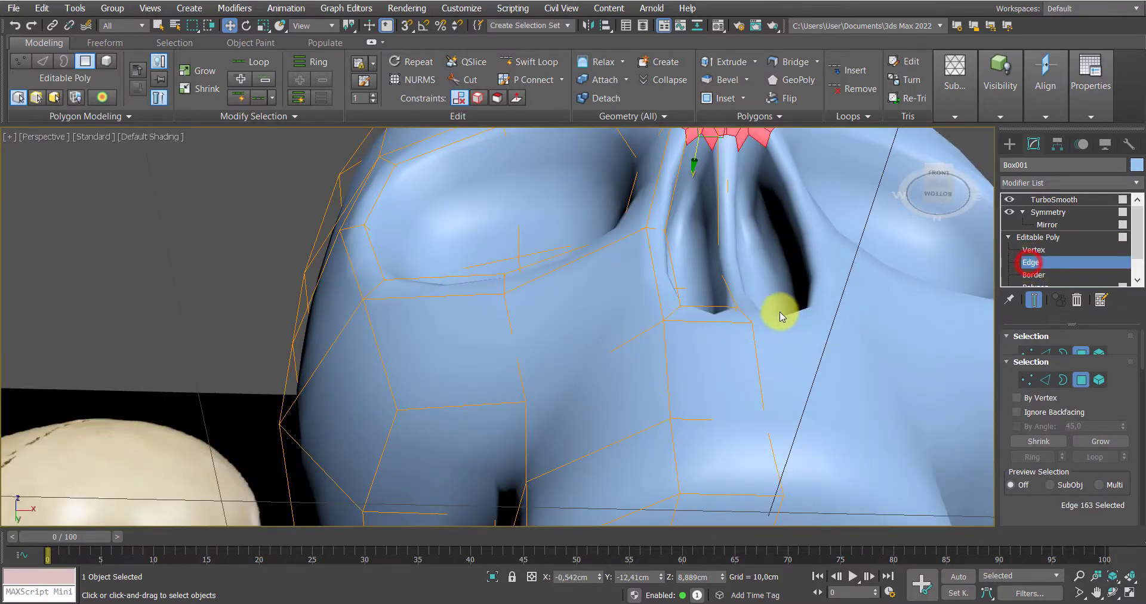
click(747, 312)
alt+middle_drag(746, 312, 719, 355)
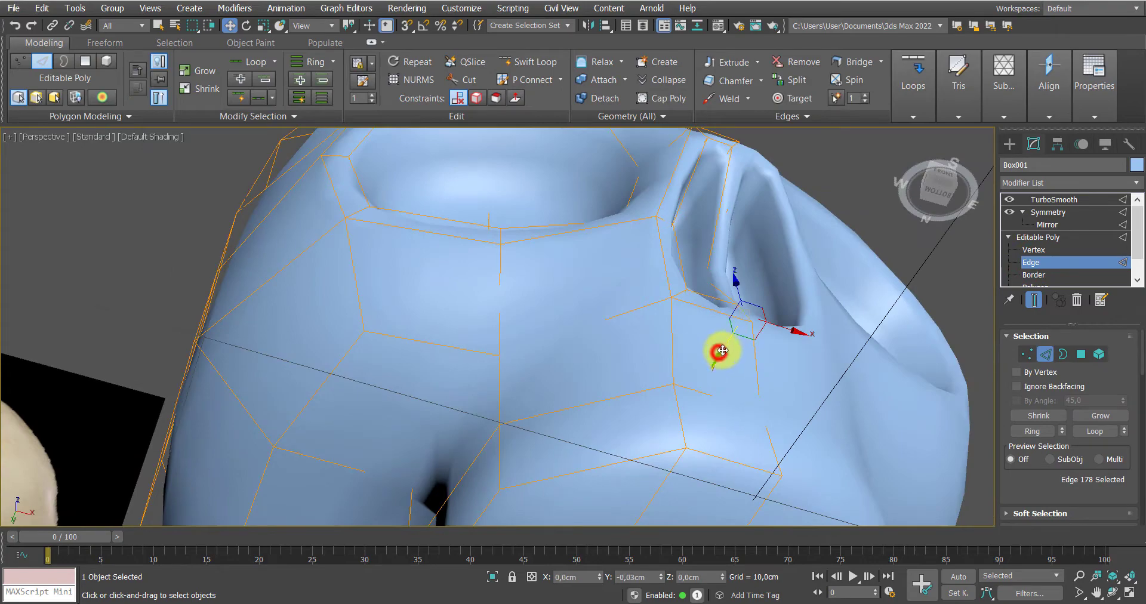
alt+middle_drag(760, 322, 711, 307)
scroll(682, 366, up, 5)
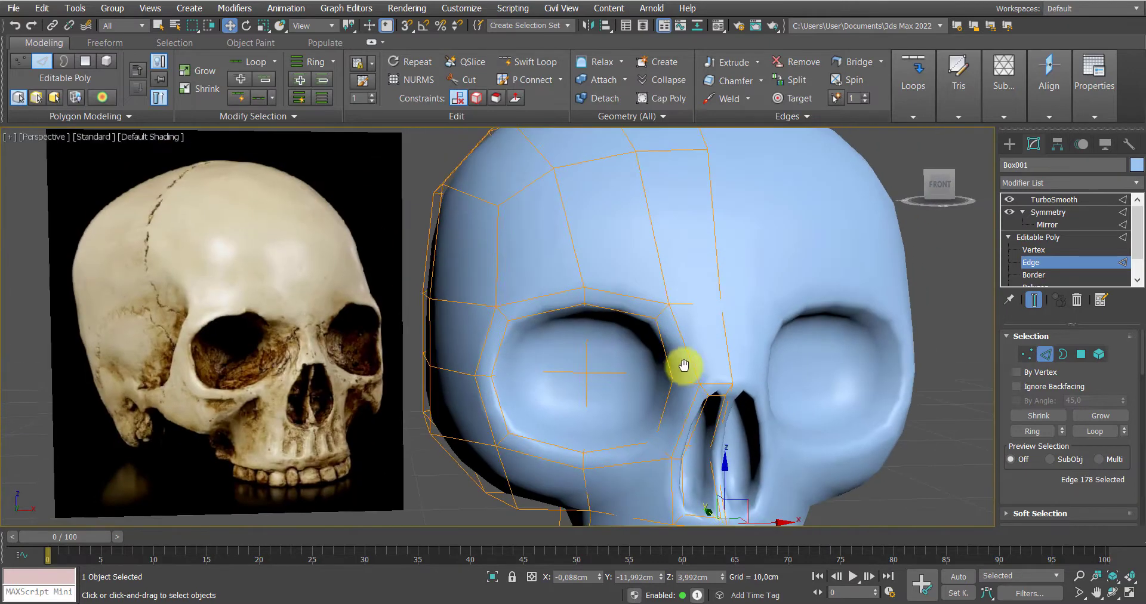
Shift the eye socket's inner upper edge along X towards the seam, and the brow edge to about X -3.918 cm and Y -10.726 cm
click(667, 311)
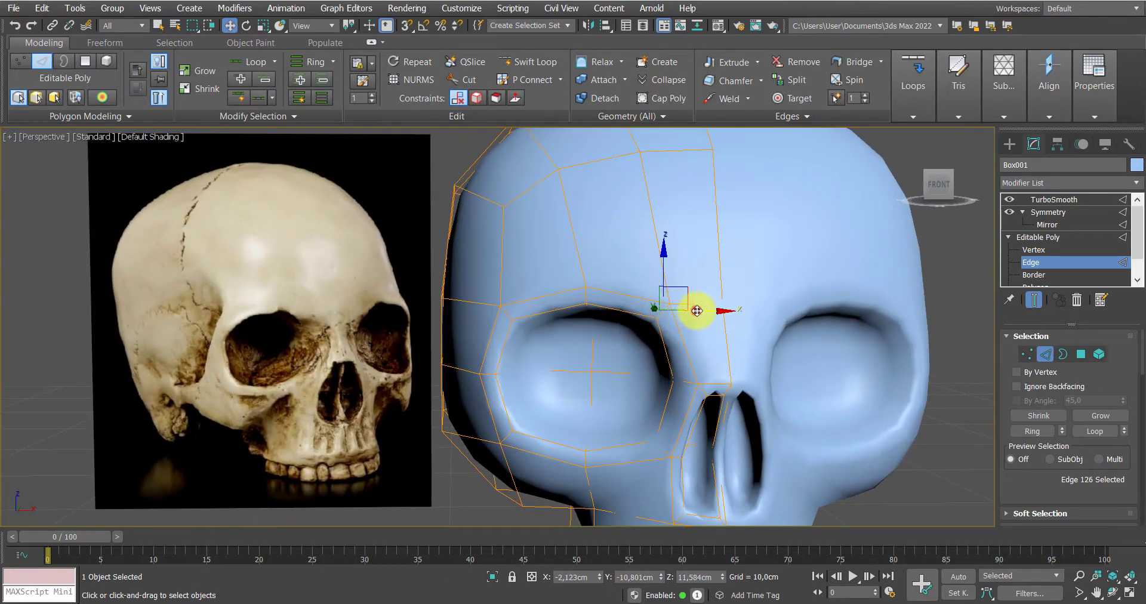
drag(696, 310, 739, 312)
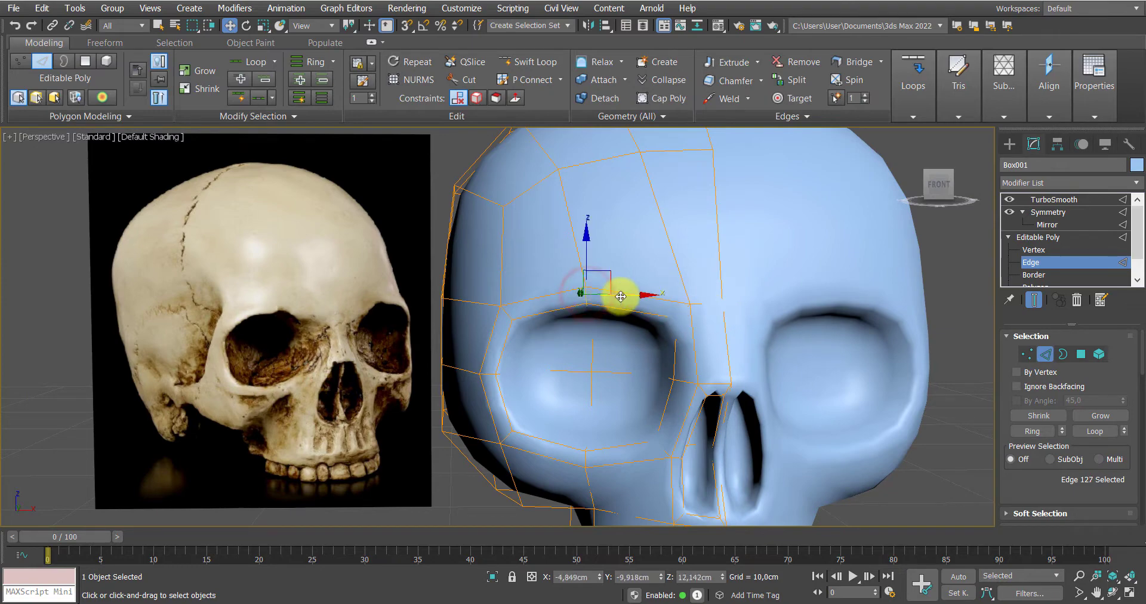
drag(621, 296, 651, 295)
mouse_move(650, 296)
alt+middle_down()
mouse_move(660, 296)
mouse_move(633, 305)
alt+middle_up()
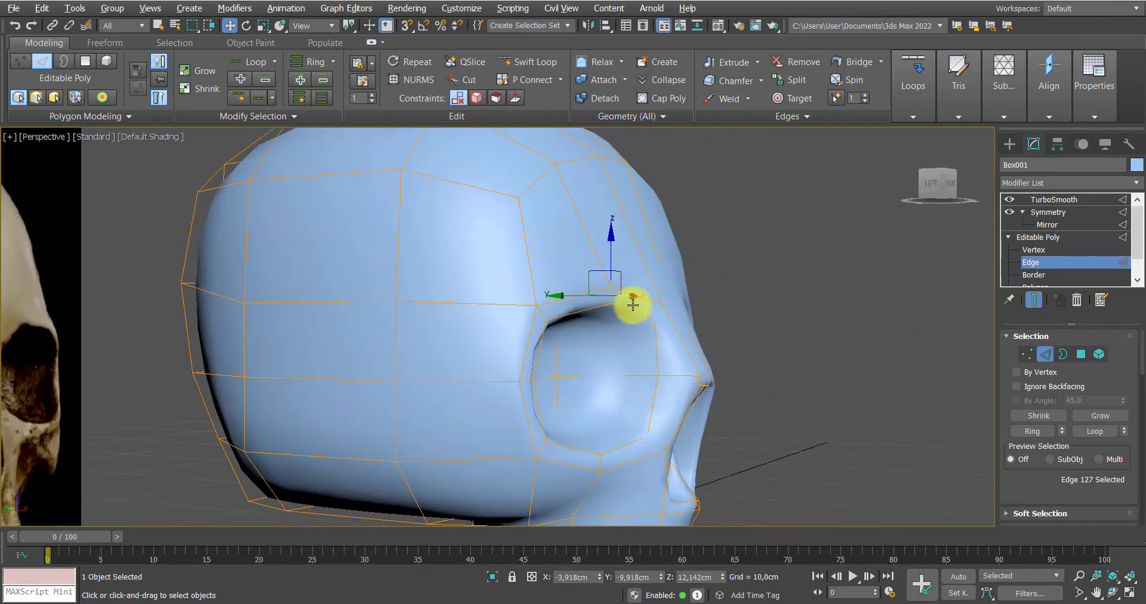
drag(569, 295, 624, 307)
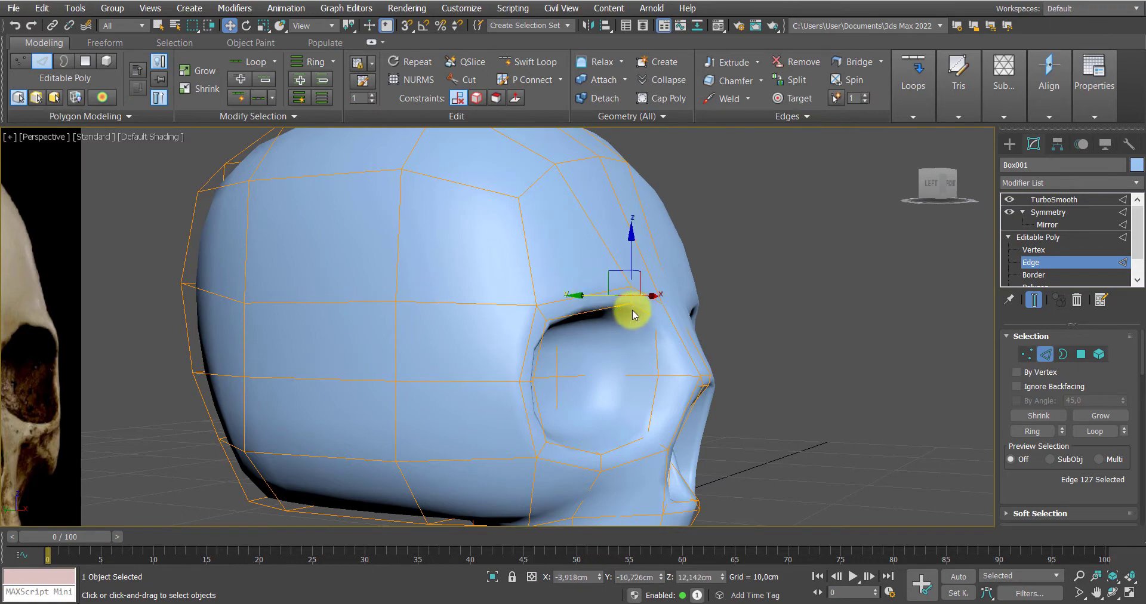
alt+middle_drag(624, 306, 604, 323)
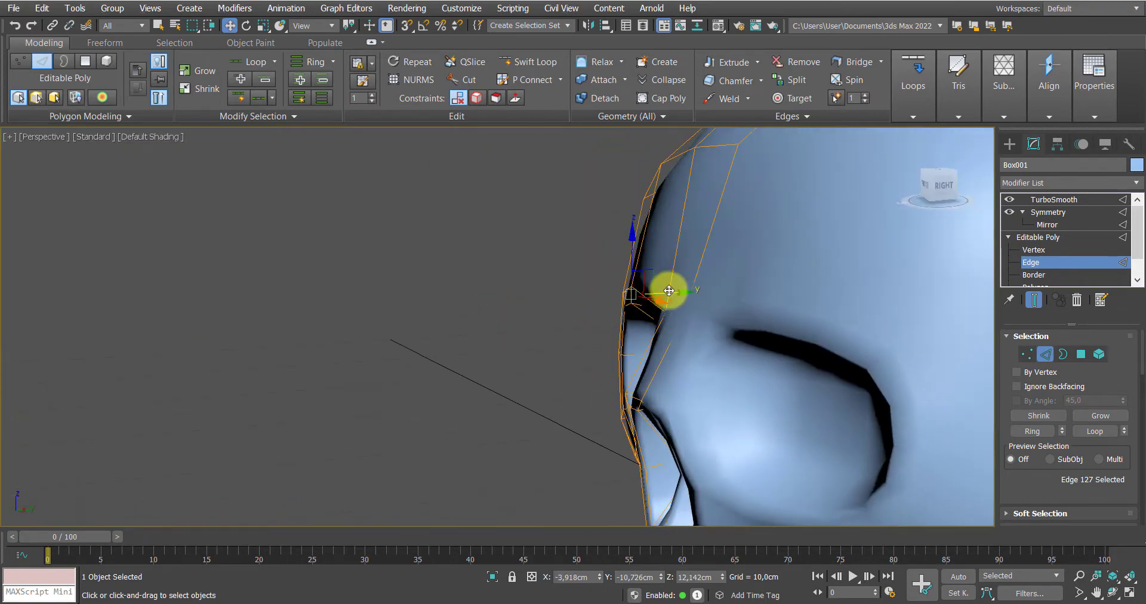
Move the selected brow edge above the eye socket slightly forward and outward, away from the nose
drag(669, 290, 660, 288)
alt+middle_drag(660, 289, 707, 307)
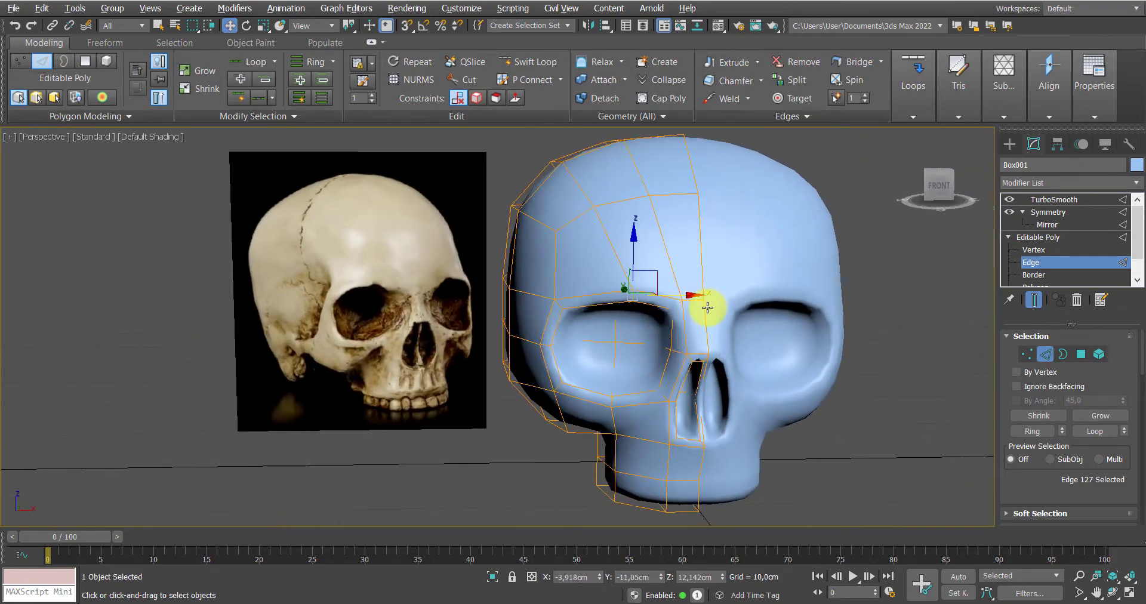
drag(687, 295, 664, 310)
alt+middle_drag(665, 310, 674, 341)
scroll(666, 343, up, 5)
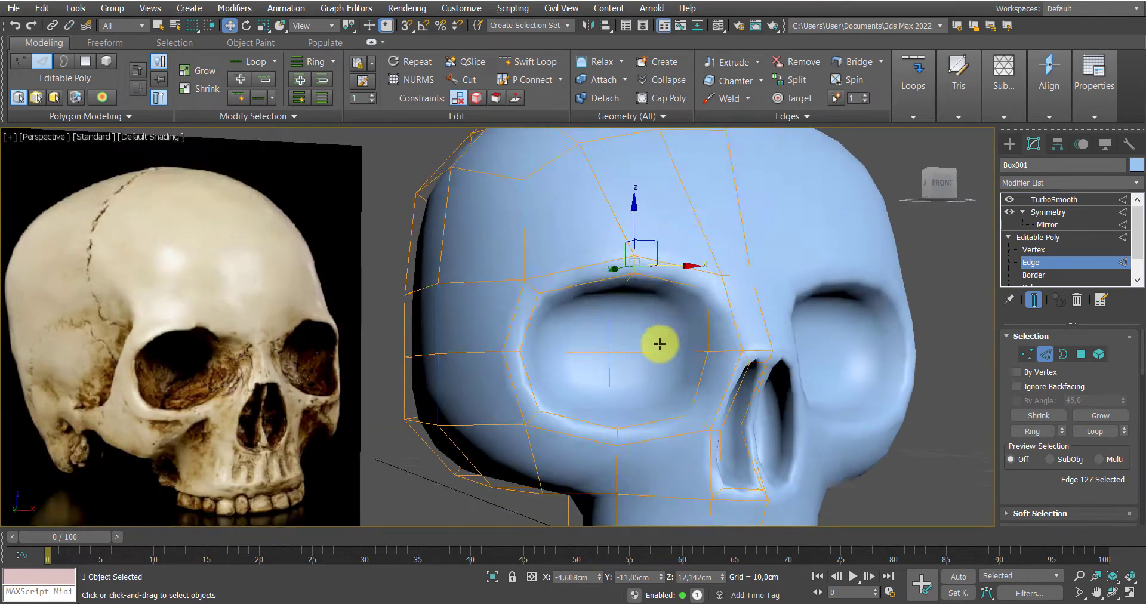
scroll(658, 284, down, 4)
alt+middle_drag(657, 284, 658, 308)
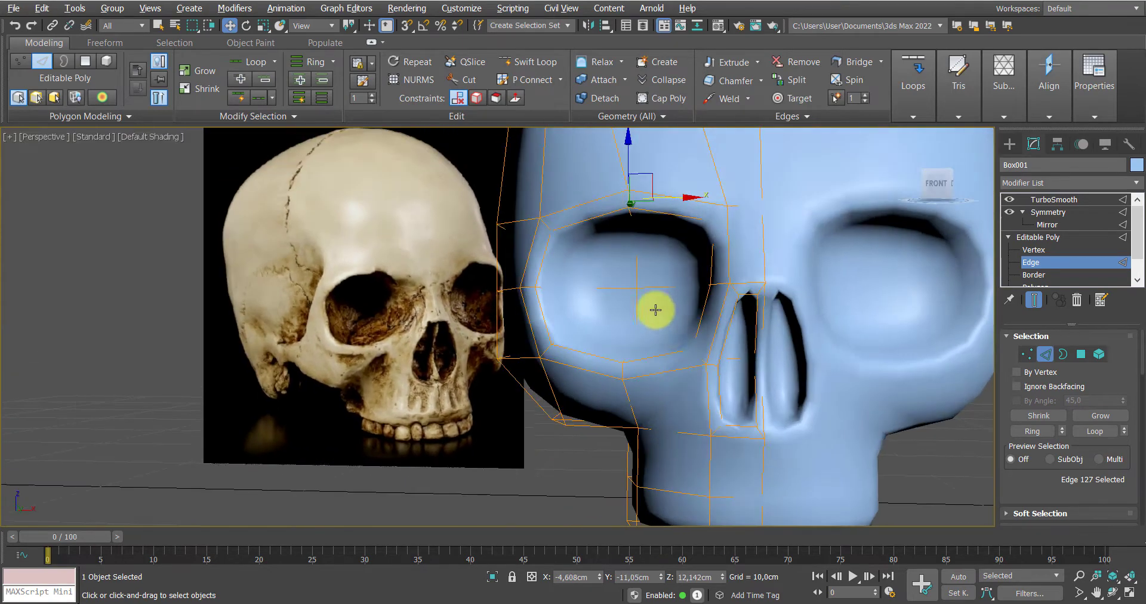
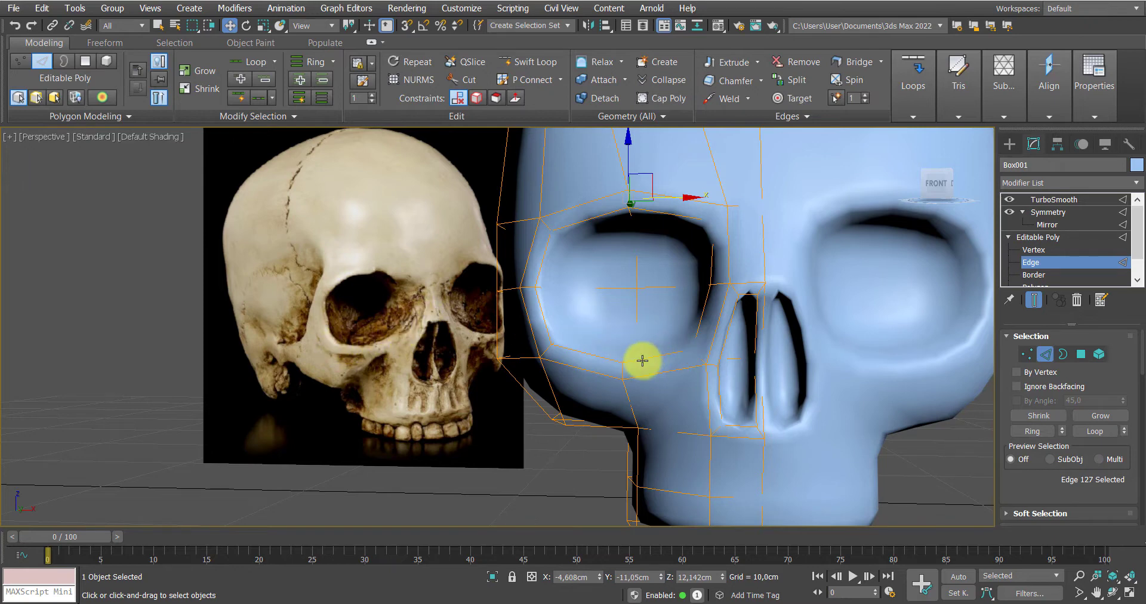
alt+middle_drag(691, 346, 711, 361)
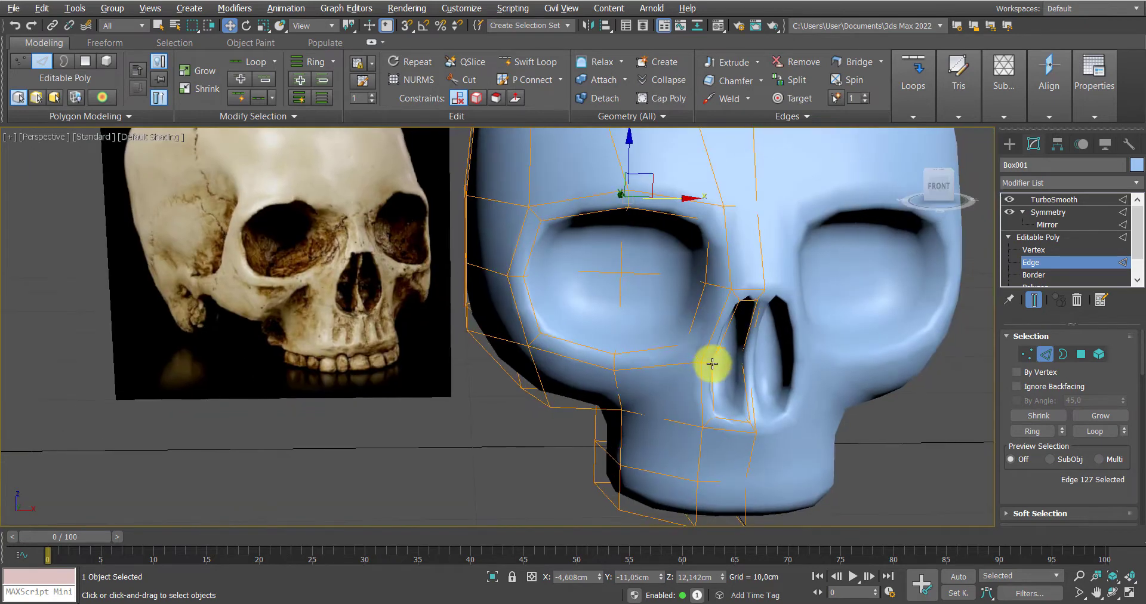
In vertex mode, move the eye socket rim's lower inner vertex upward and away from the nose
click(1032, 249)
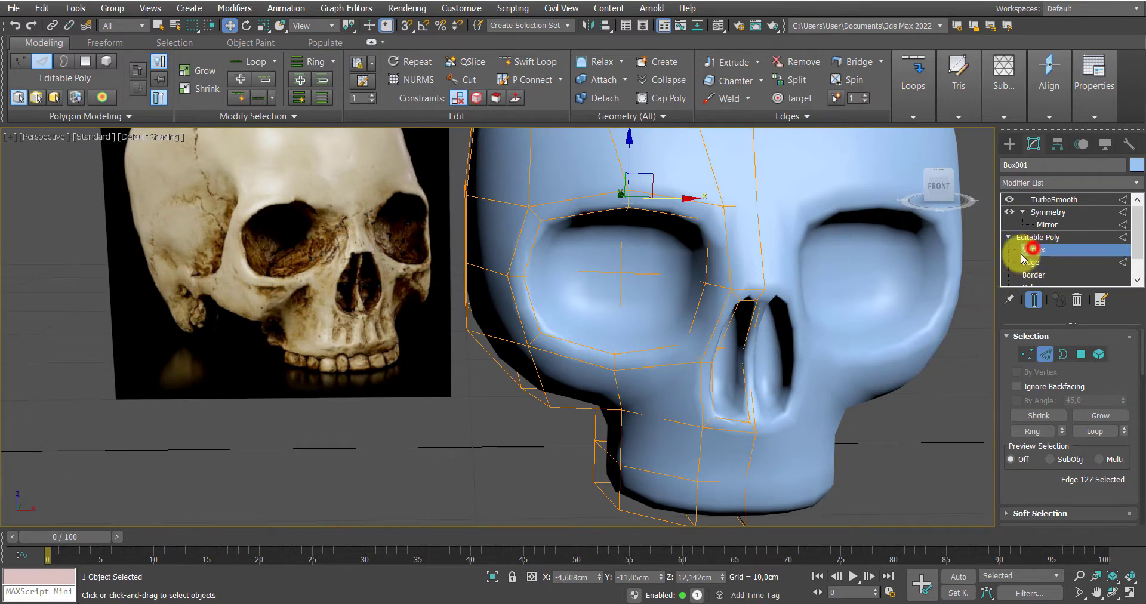
click(680, 341)
alt+middle_drag(678, 340, 702, 318)
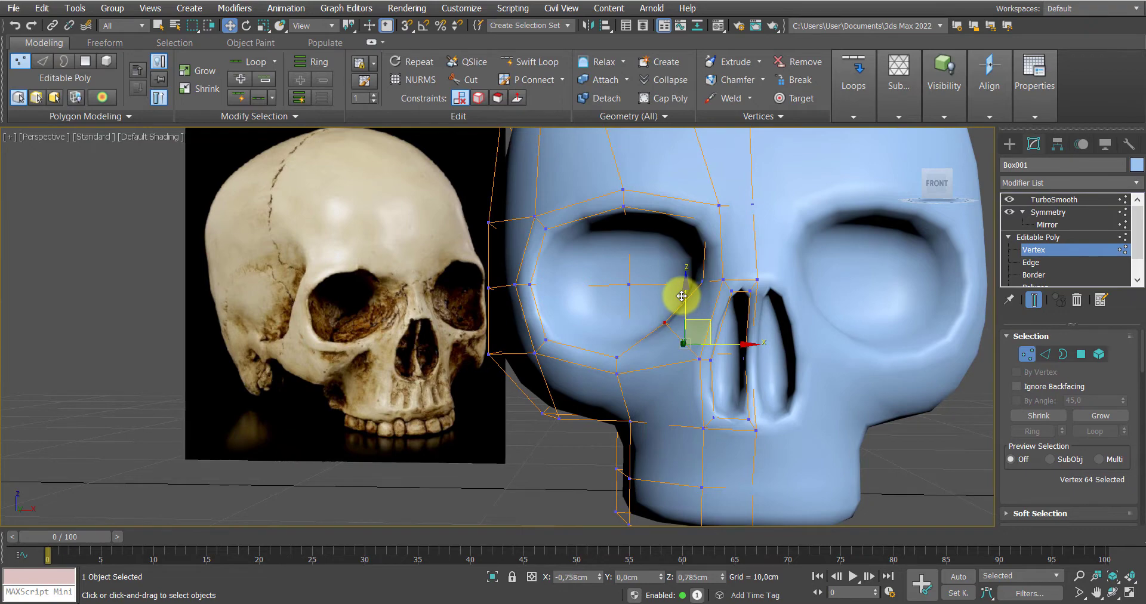
drag(681, 296, 661, 275)
alt+middle_drag(707, 324, 736, 309)
scroll(680, 276, up, 3)
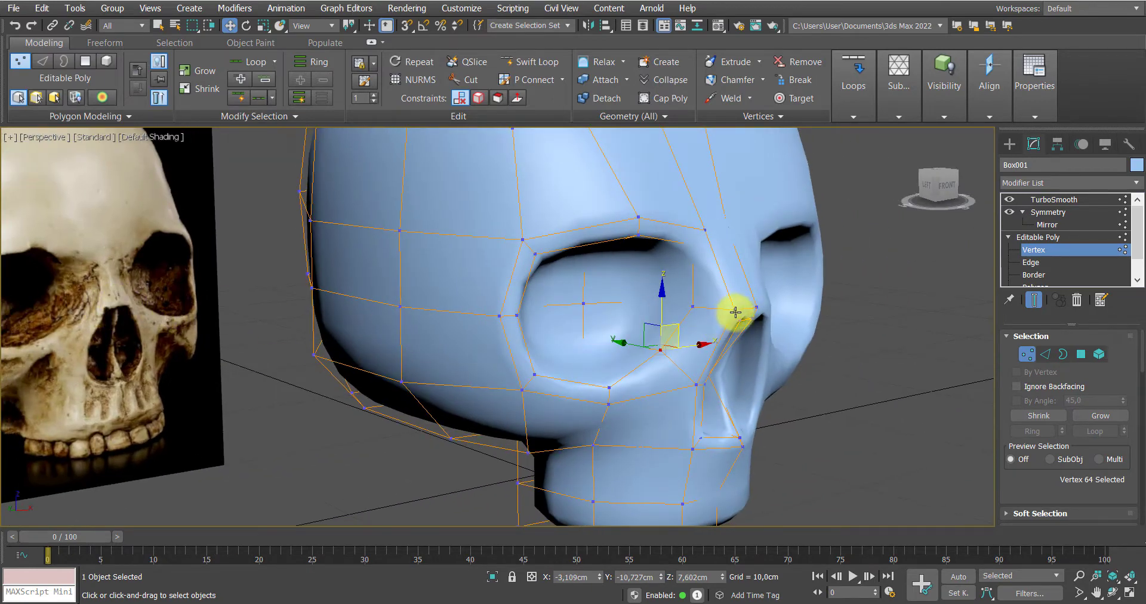
Select the two nose bridge vertices between the eye sockets and move them back and slightly up
scroll(735, 312, up, 3)
click(762, 307)
ctrl+click(729, 312)
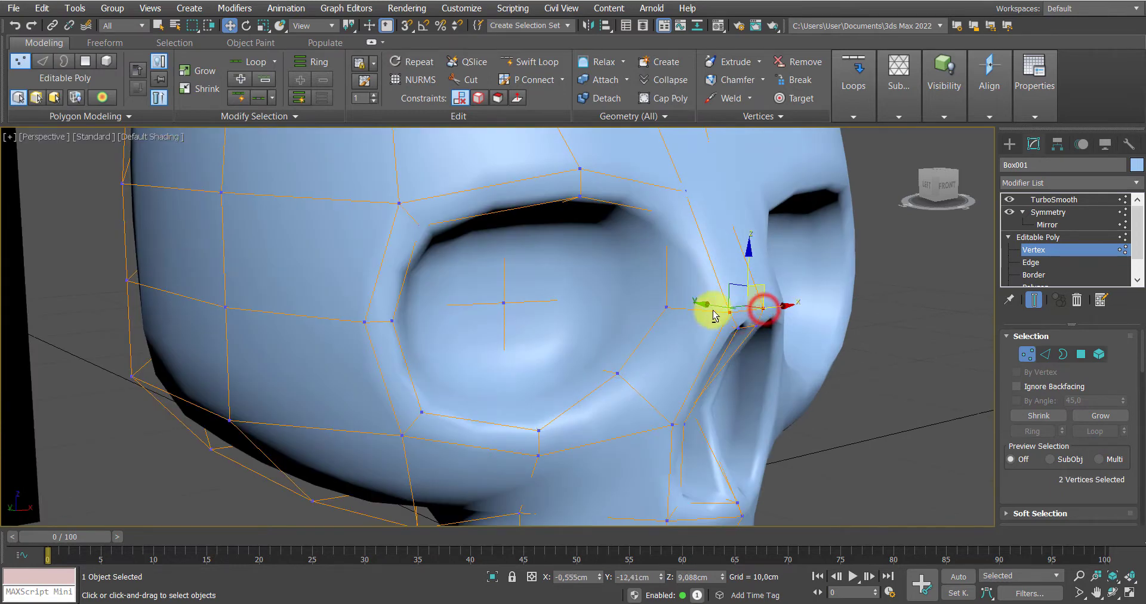
alt+middle_drag(708, 307, 729, 297)
drag(710, 308, 696, 310)
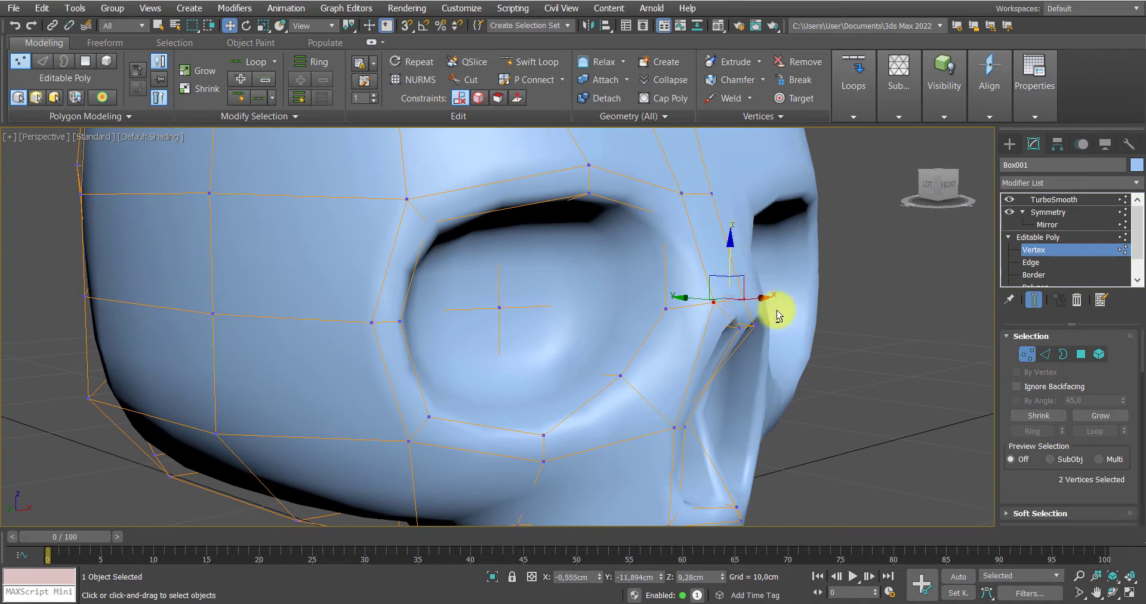
mouse_move(777, 312)
alt+middle_down()
mouse_move(691, 304)
mouse_move(753, 325)
mouse_move(764, 313)
alt+middle_up()
Leave vertex editing and set the TurboSmooth iterations to 2
click(1059, 237)
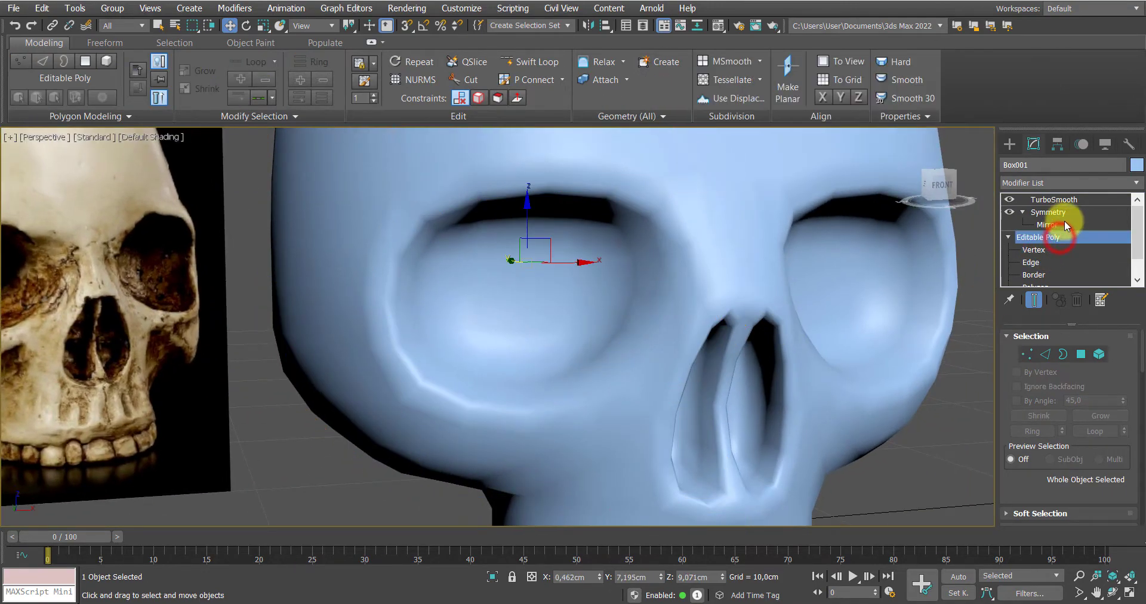
click(1075, 199)
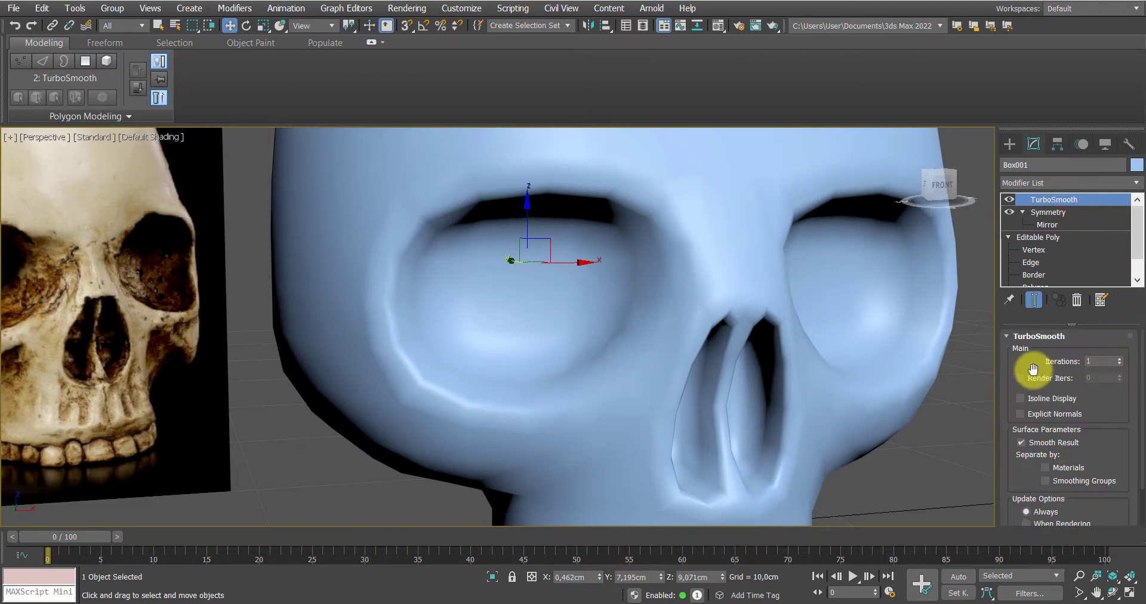
click(1103, 363)
click(1120, 361)
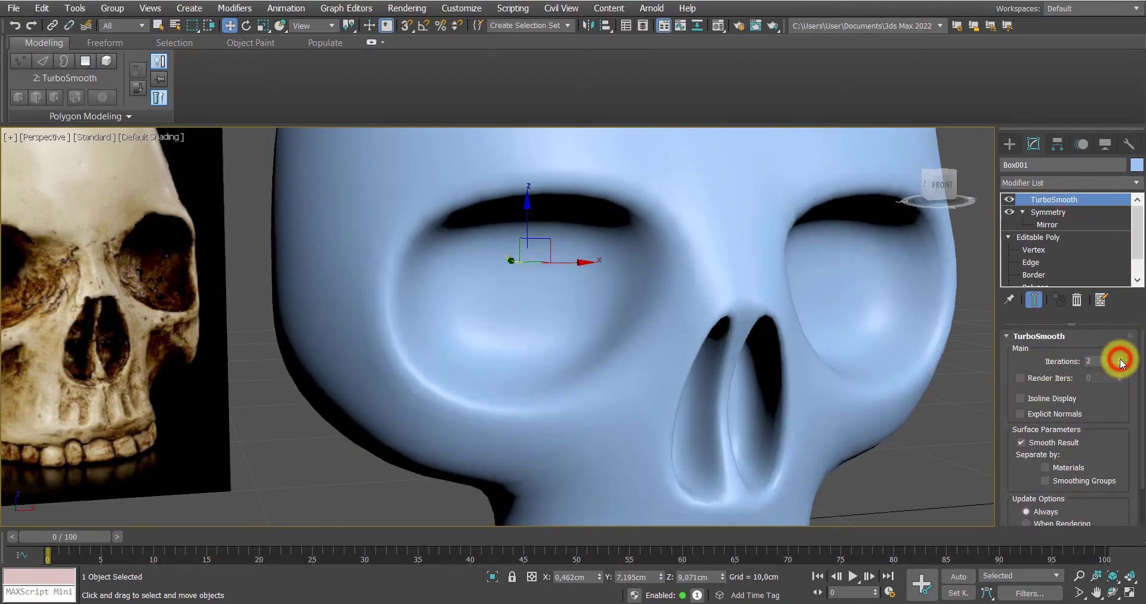
scroll(718, 299, down, 5)
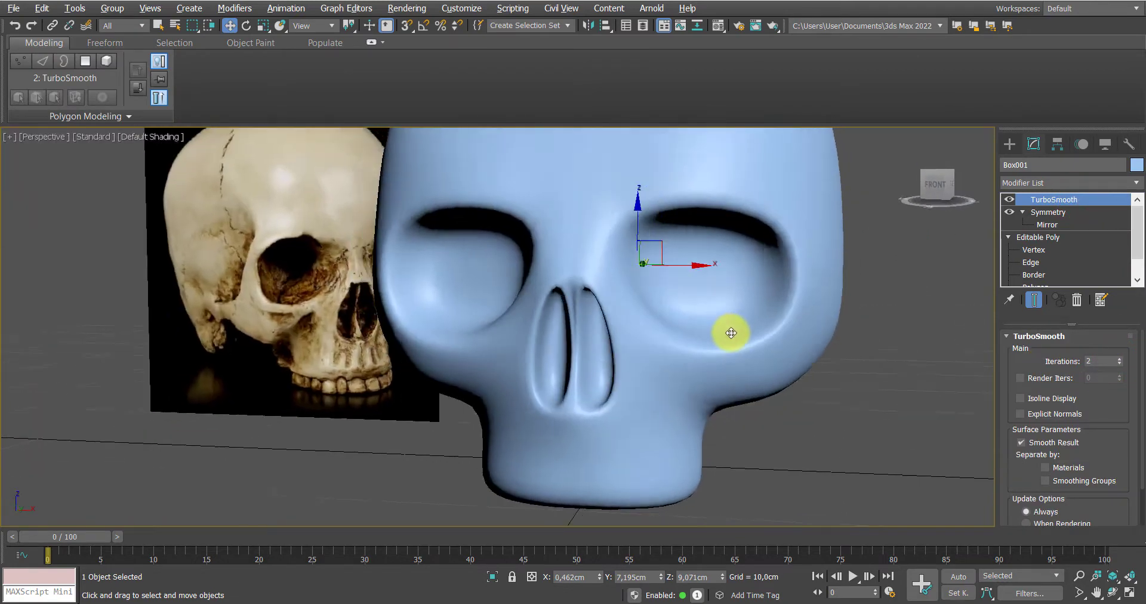
alt+middle_drag(730, 333, 699, 269)
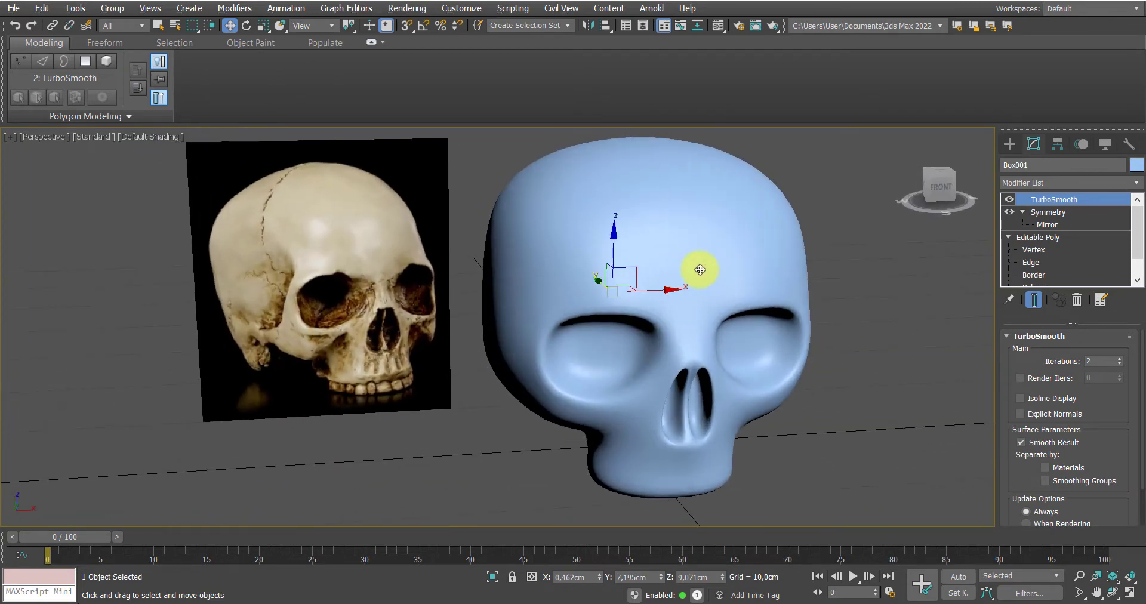
Insert an edge loop across the forehead above the eye sockets with Swift Loop in vertex mode
click(1039, 253)
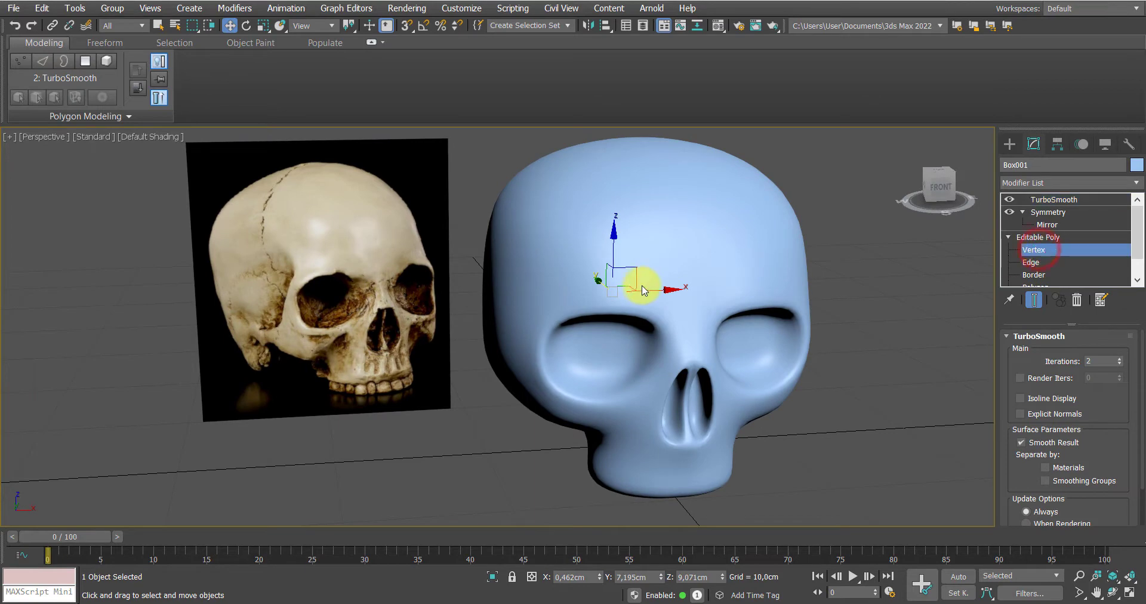
alt+middle_drag(665, 282, 633, 257)
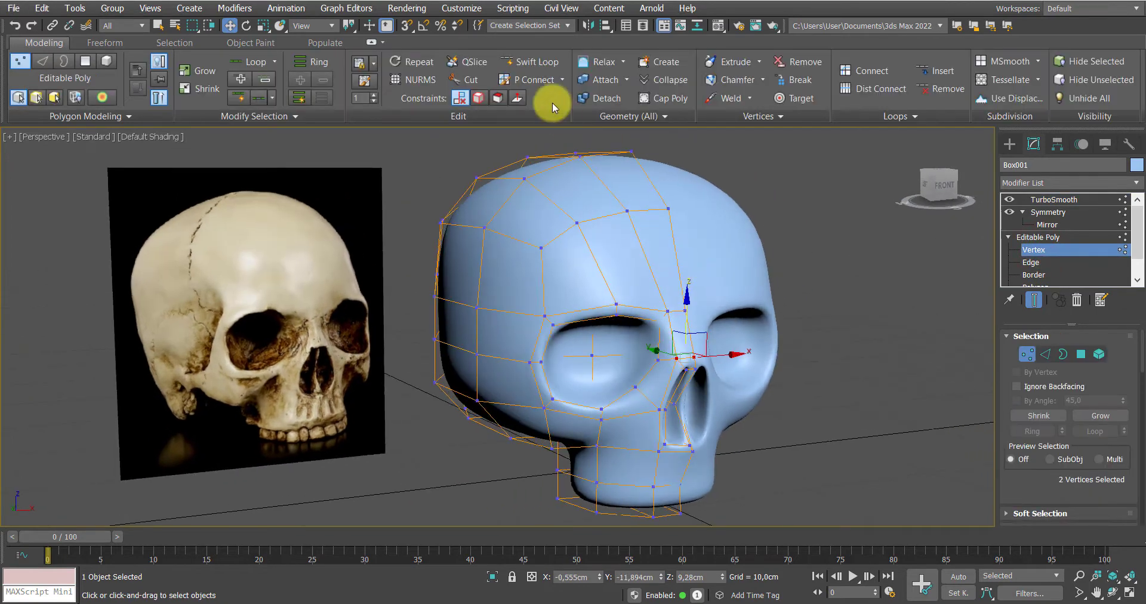
click(534, 62)
click(602, 269)
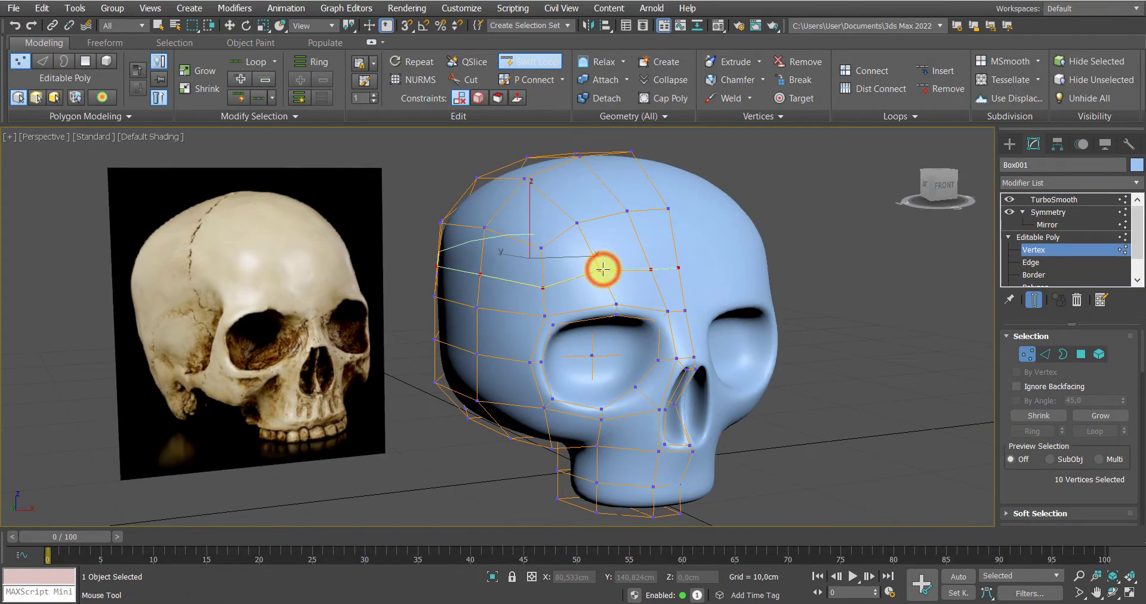
alt+middle_drag(603, 266, 689, 302)
key(w)
Move the new loop's two central forehead vertices forward and adjust the neighbouring vertex above the eye socket
scroll(693, 285, up, 4)
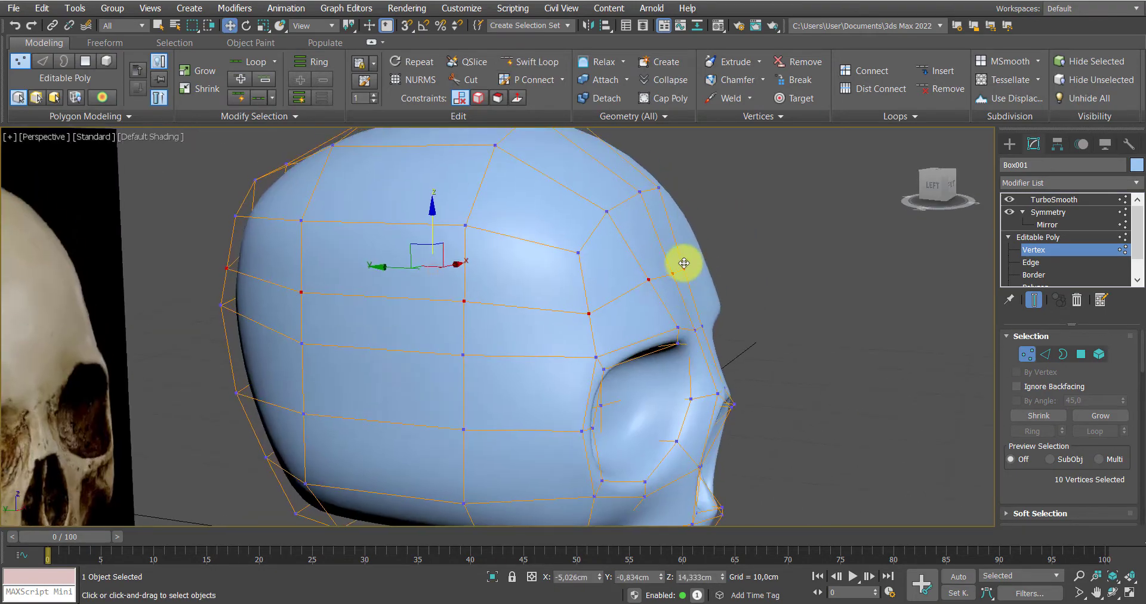
click(678, 263)
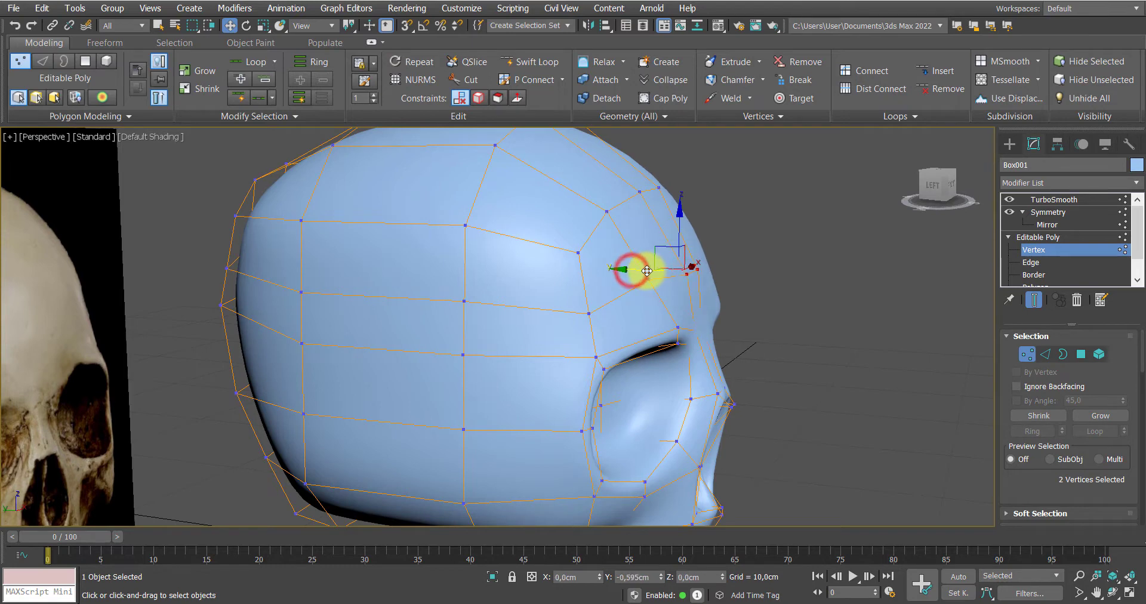
drag(647, 270, 681, 290)
alt+middle_drag(681, 289, 623, 290)
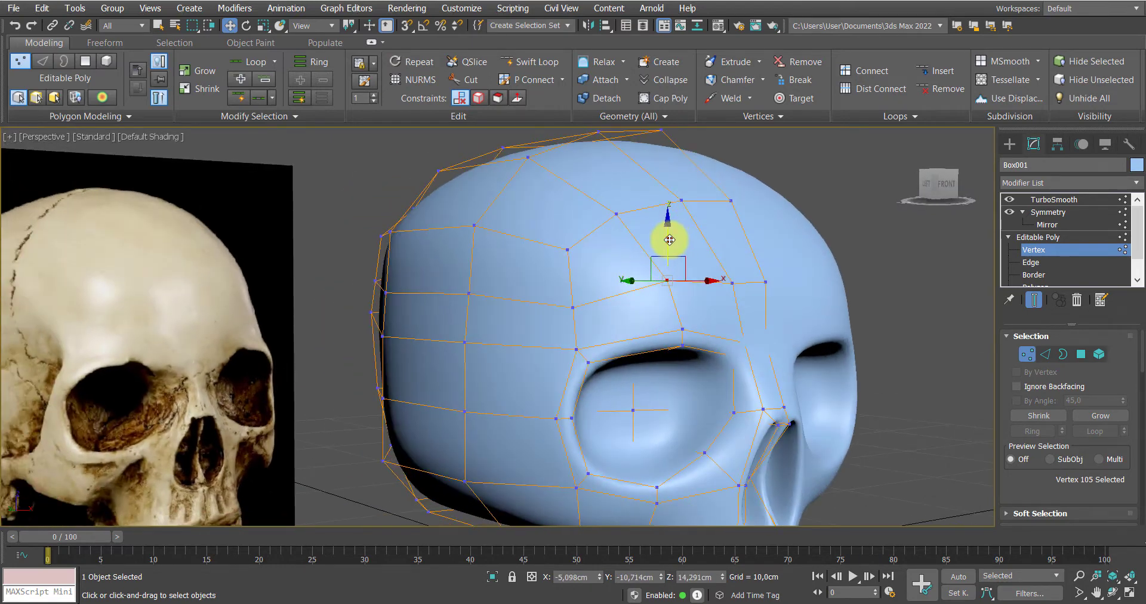
alt+middle_drag(662, 237, 667, 196)
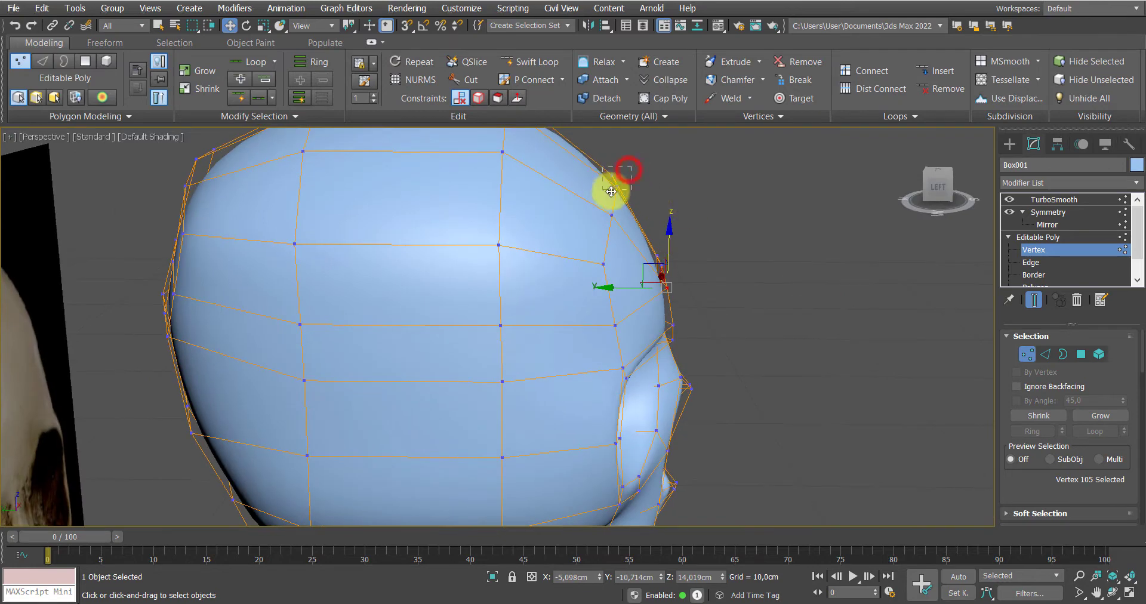
Select the two upper forehead vertices near the centre line and move them up and slightly back
drag(611, 191, 611, 191)
alt+middle_drag(611, 191, 604, 183)
drag(596, 157, 647, 199)
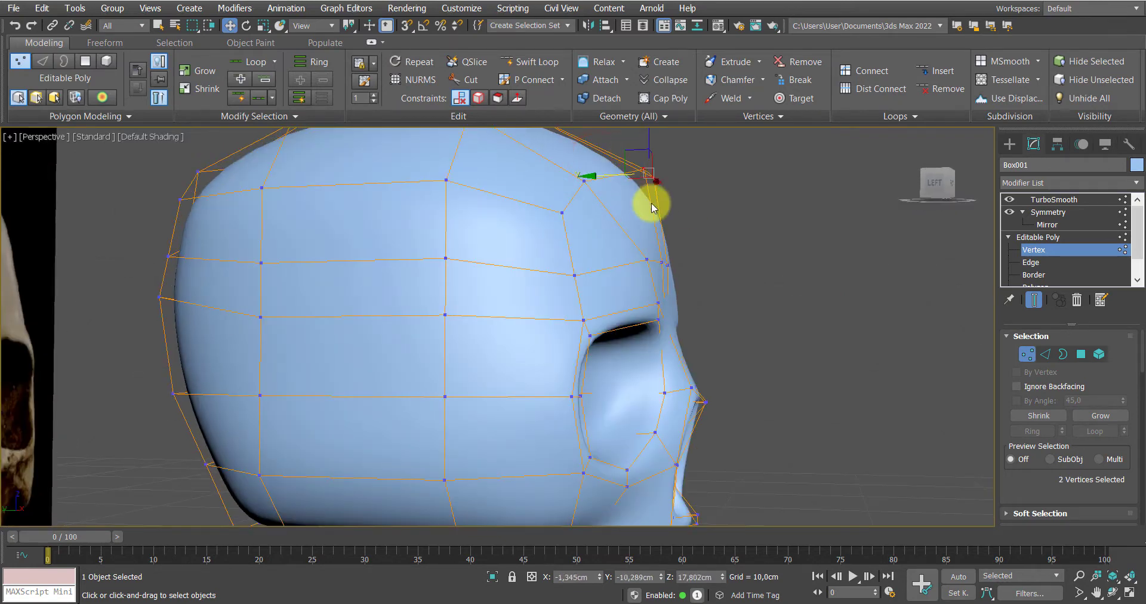
alt+middle_drag(647, 199, 481, 295)
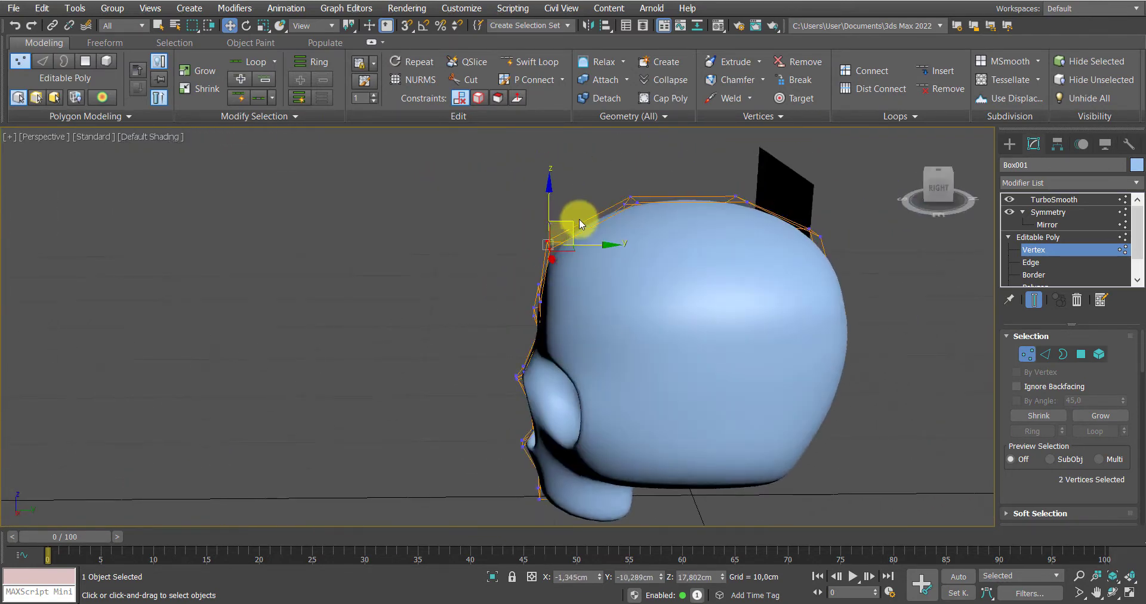
drag(582, 212, 530, 251)
alt+middle_drag(529, 251, 690, 239)
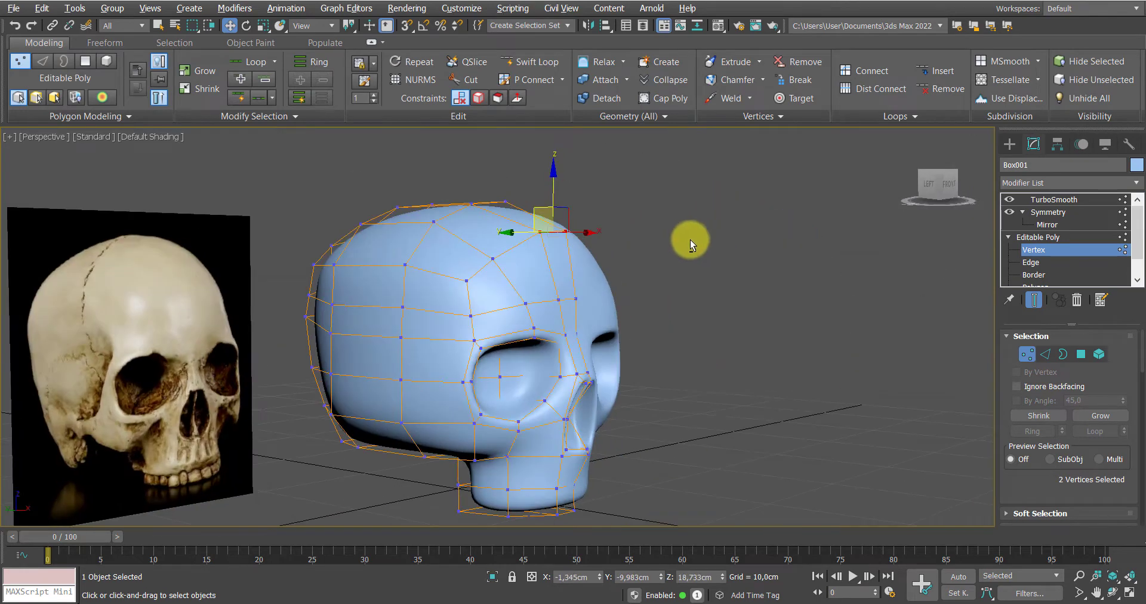
Raise the upper forehead vertex above the eye socket and toggle the end result to compare the shape
click(490, 258)
alt+middle_drag(499, 258, 506, 206)
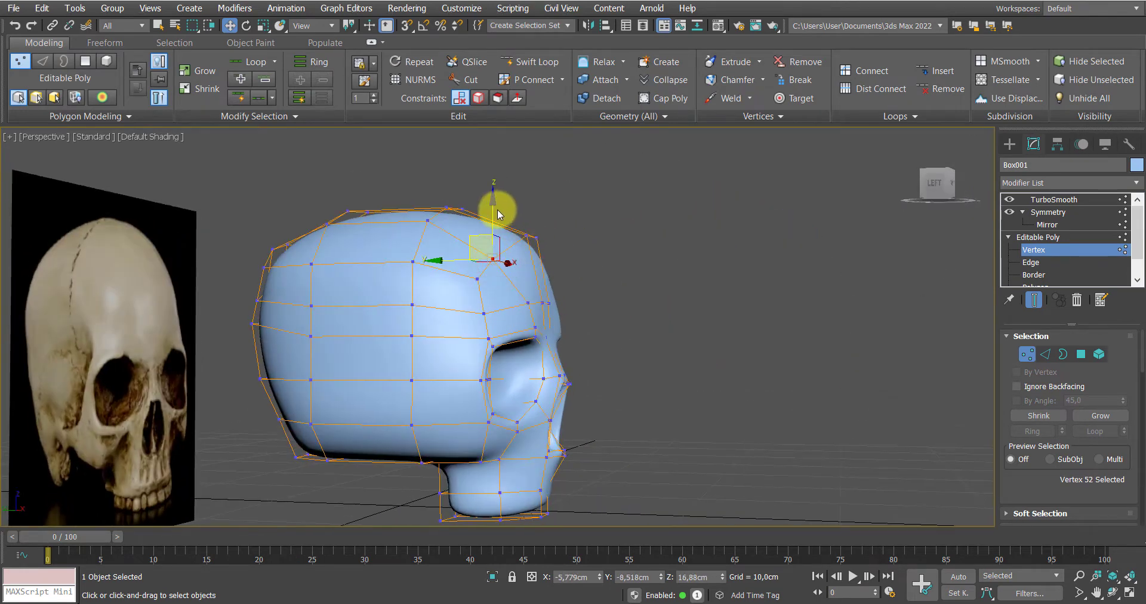
drag(496, 210, 495, 199)
alt+middle_drag(493, 225, 535, 289)
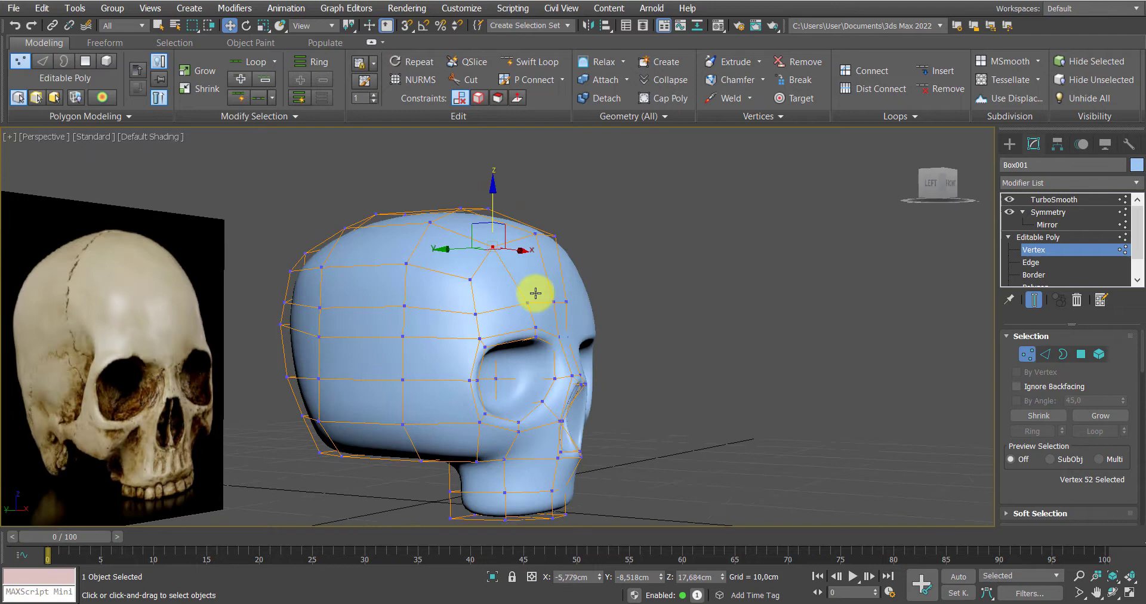
click(1034, 303)
click(1034, 303)
alt+middle_drag(537, 266, 558, 281)
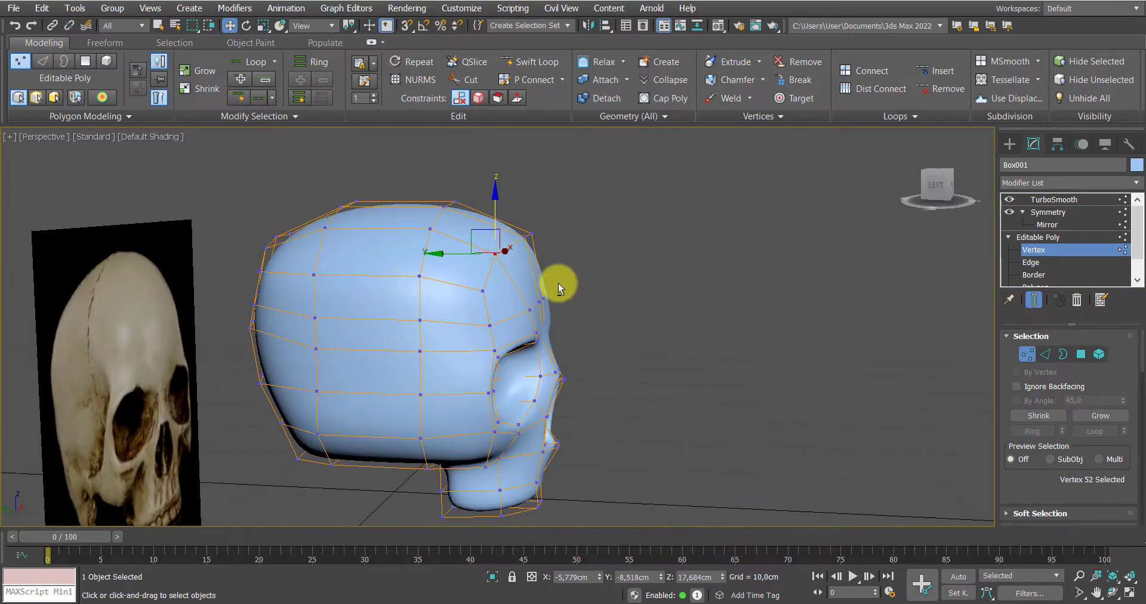
Move the same upper forehead vertex forward and raise it slightly more to round the forehead
drag(450, 255, 448, 256)
alt+middle_drag(511, 268, 498, 241)
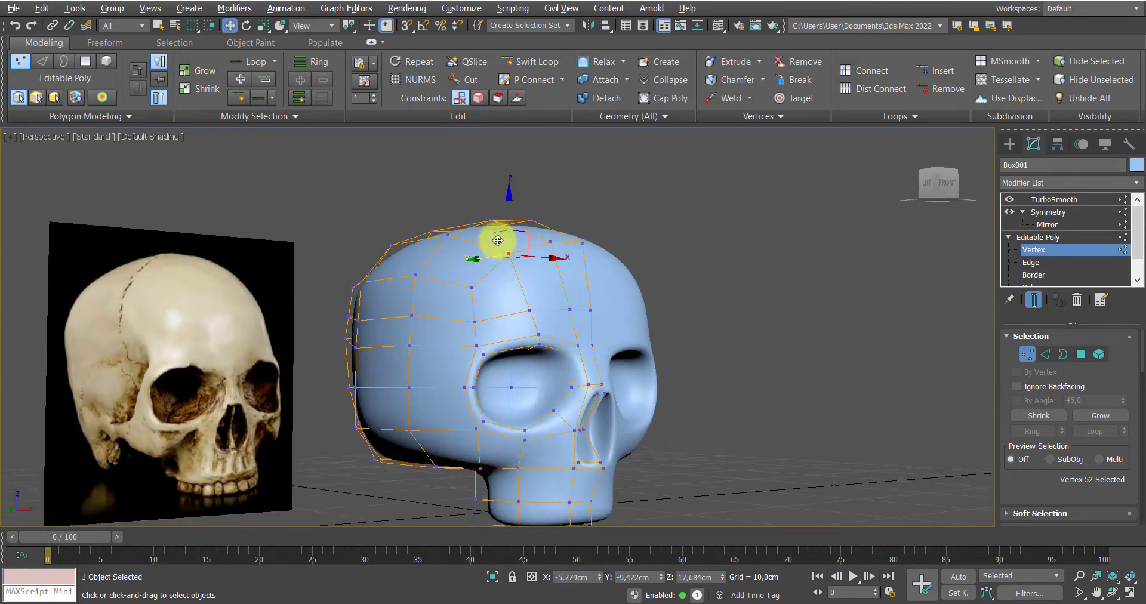
drag(508, 217, 508, 210)
alt+middle_drag(572, 250, 543, 261)
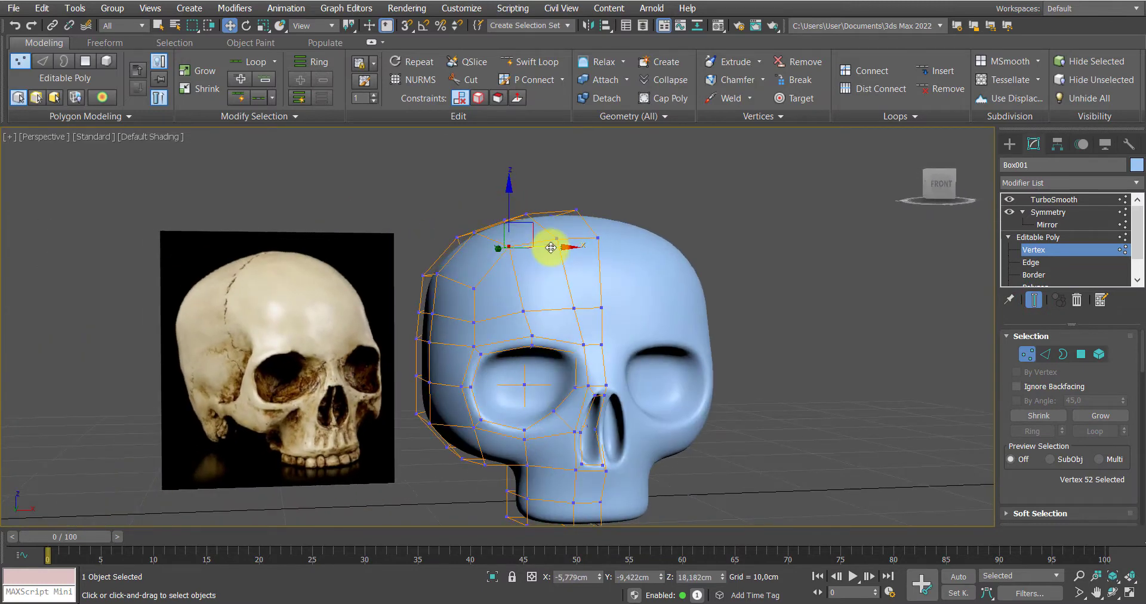
drag(541, 247, 541, 247)
Select the forehead's side vertex near the temple and raise it to round the skull's contour
alt+middle_drag(555, 265, 583, 274)
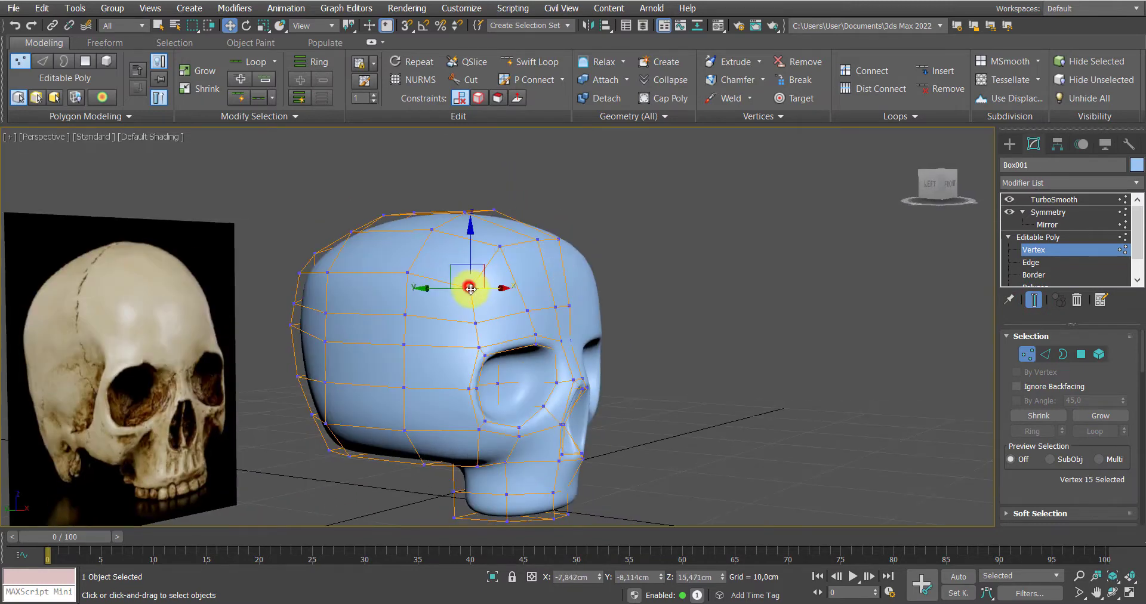
alt+middle_drag(471, 288, 471, 264)
drag(475, 252, 486, 258)
alt+middle_drag(486, 258, 617, 310)
Select the three inner brow vertices above the nose bridge and move them slightly upward
scroll(492, 321, up, 8)
drag(537, 349, 537, 346)
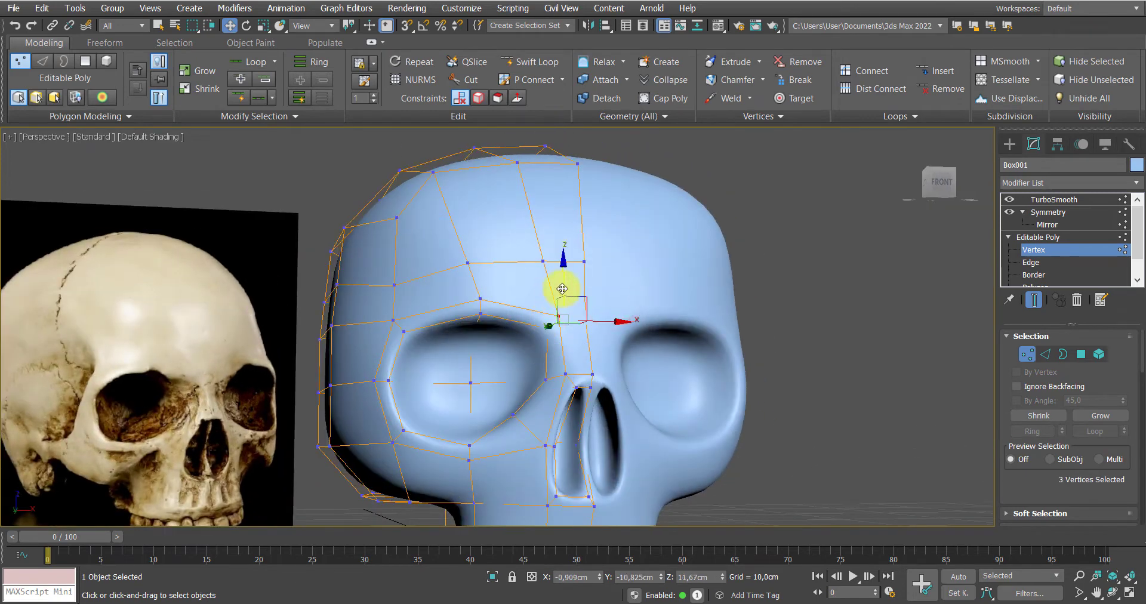
mouse_move(557, 287)
mouse_down()
mouse_move(557, 274)
mouse_move(554, 304)
mouse_move(555, 272)
mouse_up()
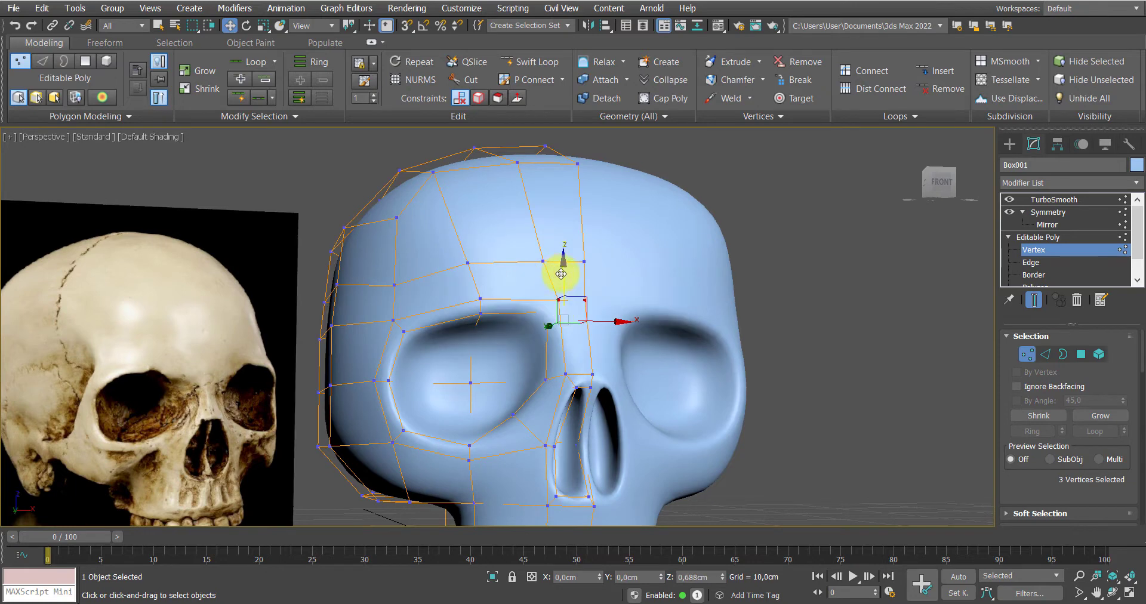
alt+middle_drag(561, 273, 606, 319)
scroll(528, 297, up, 3)
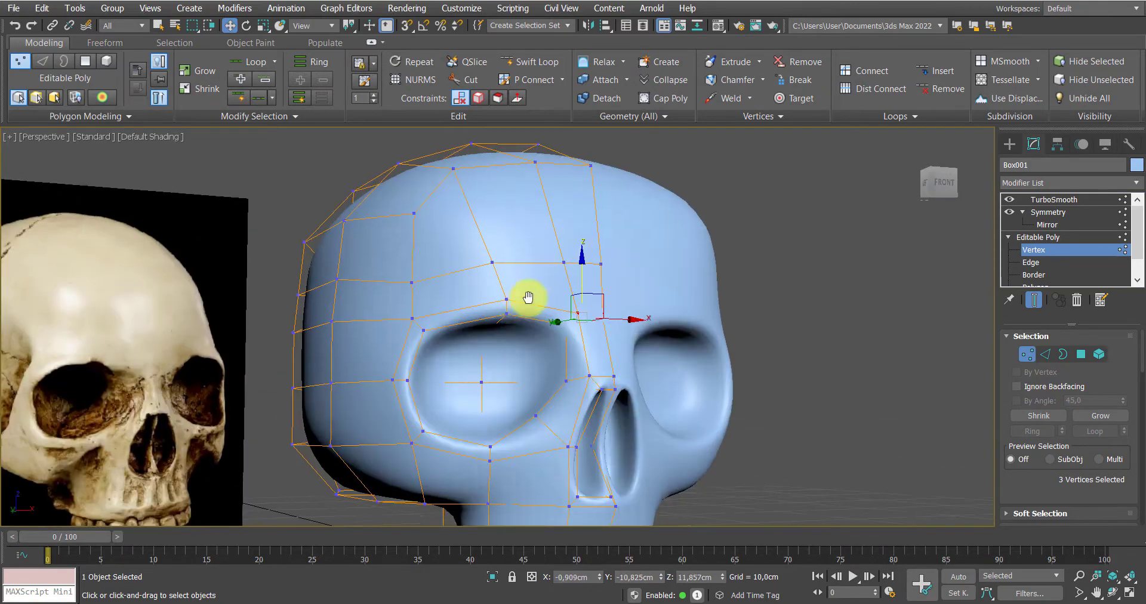
alt+middle_drag(528, 297, 583, 299)
scroll(583, 298, down, 3)
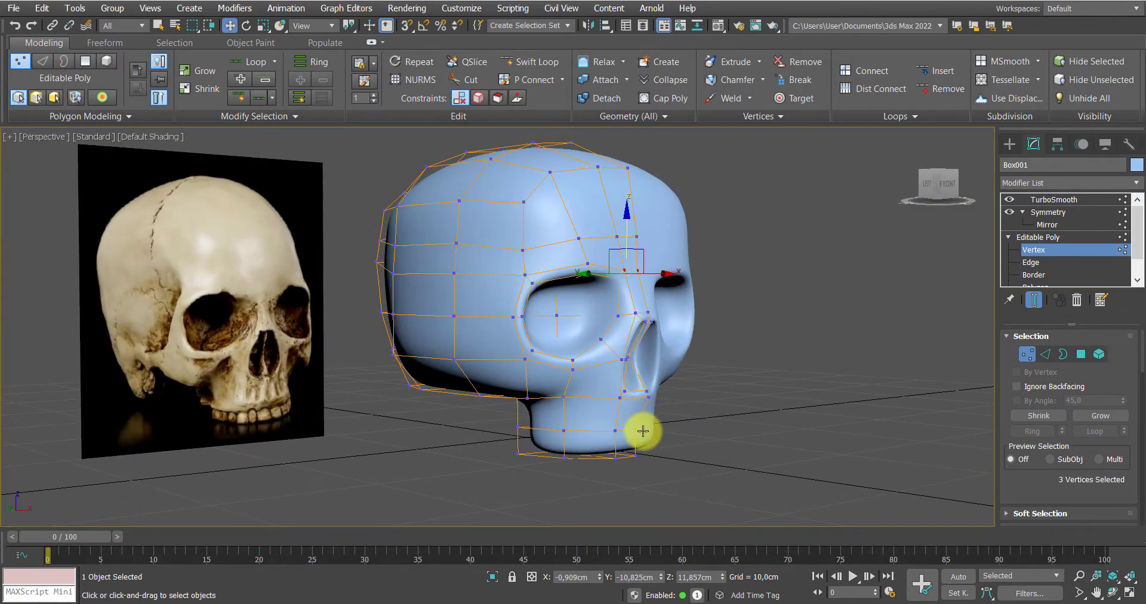
Select the four front vertices at the lower edge of the upper jaw and move them forward about 0.9 cm
alt+middle_drag(643, 431, 684, 429)
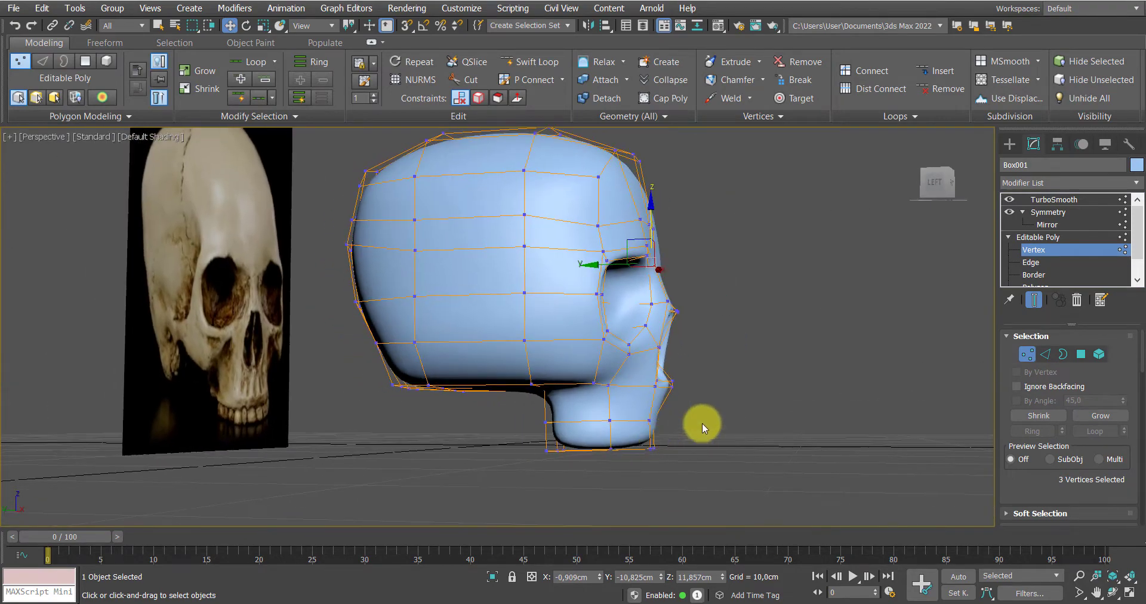
drag(643, 461, 631, 433)
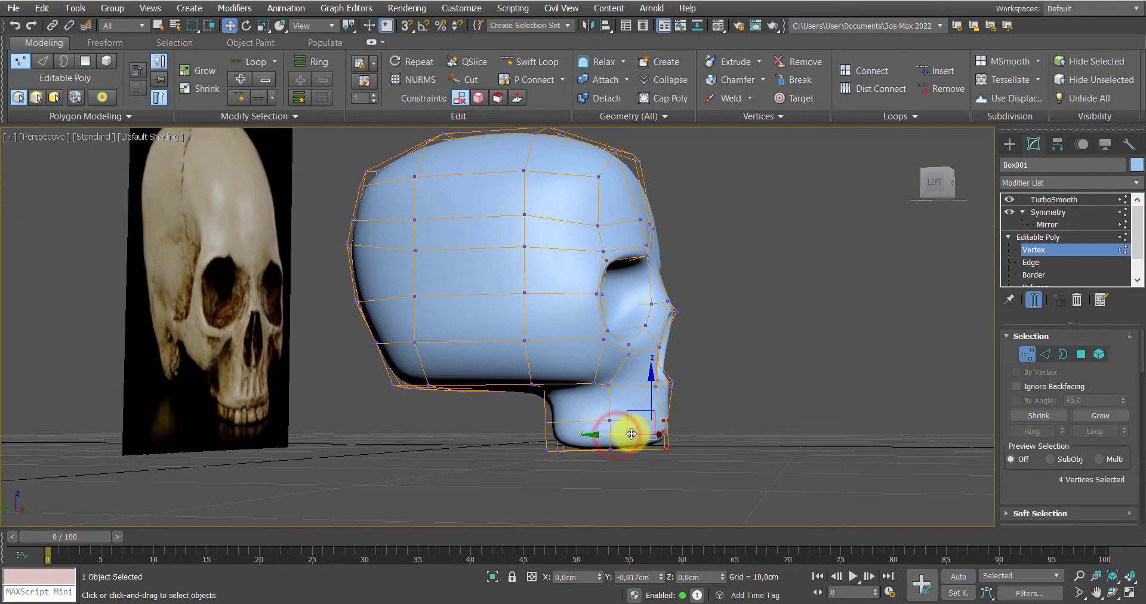
alt+middle_drag(634, 434, 658, 426)
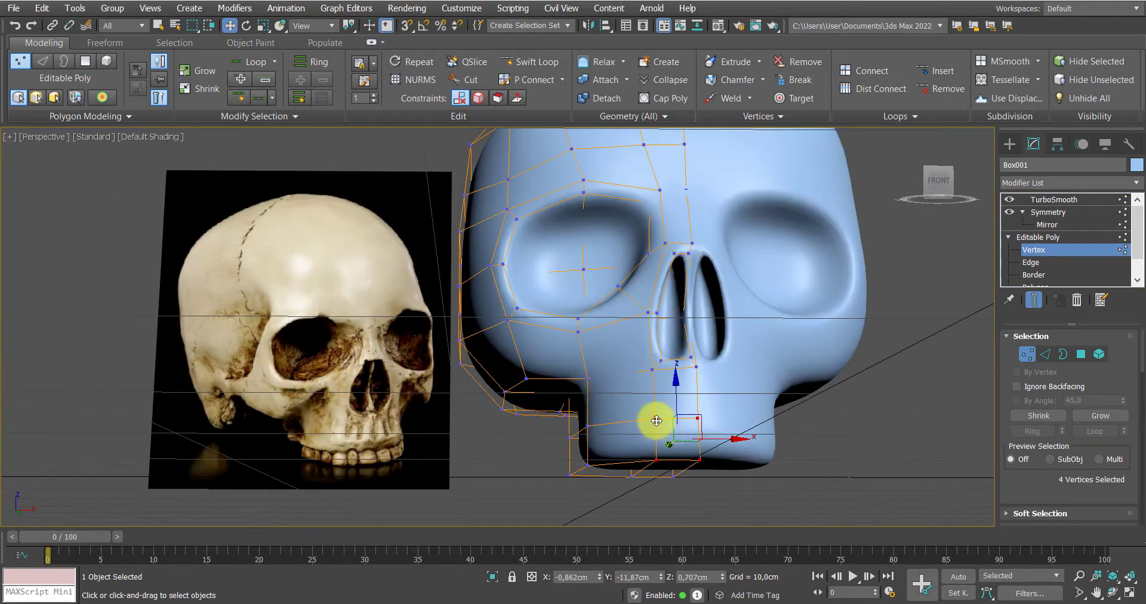
drag(657, 419, 650, 458)
Select the three lower vertices at the back of the upper jaw and raise them about 0.7 cm
alt+middle_drag(650, 440, 530, 352)
scroll(540, 381, up, 3)
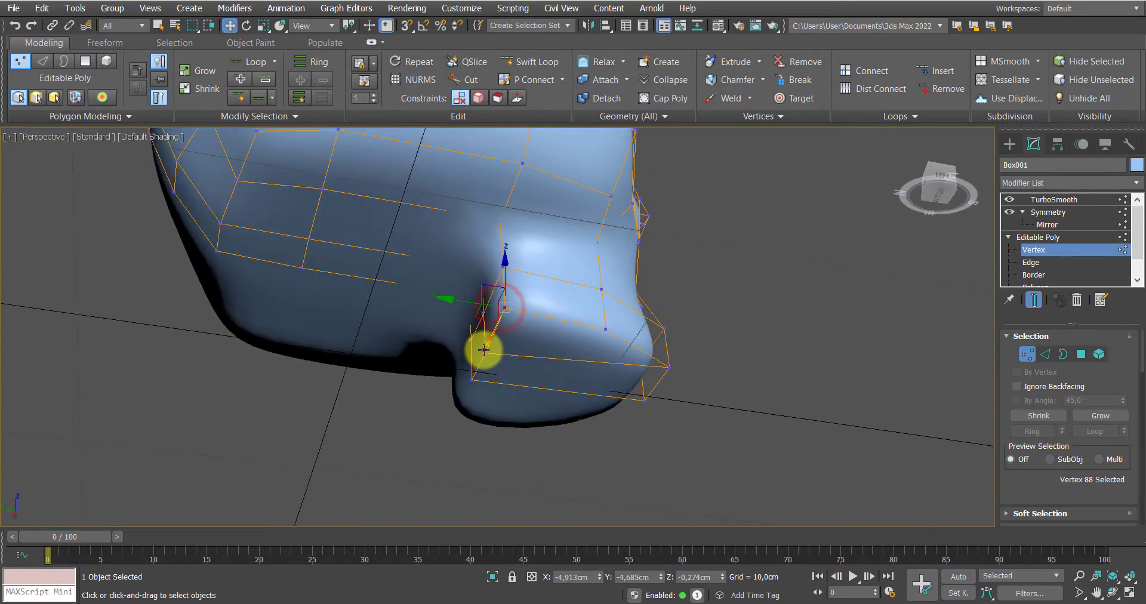
drag(478, 345, 471, 374)
alt+middle_drag(486, 346, 490, 317)
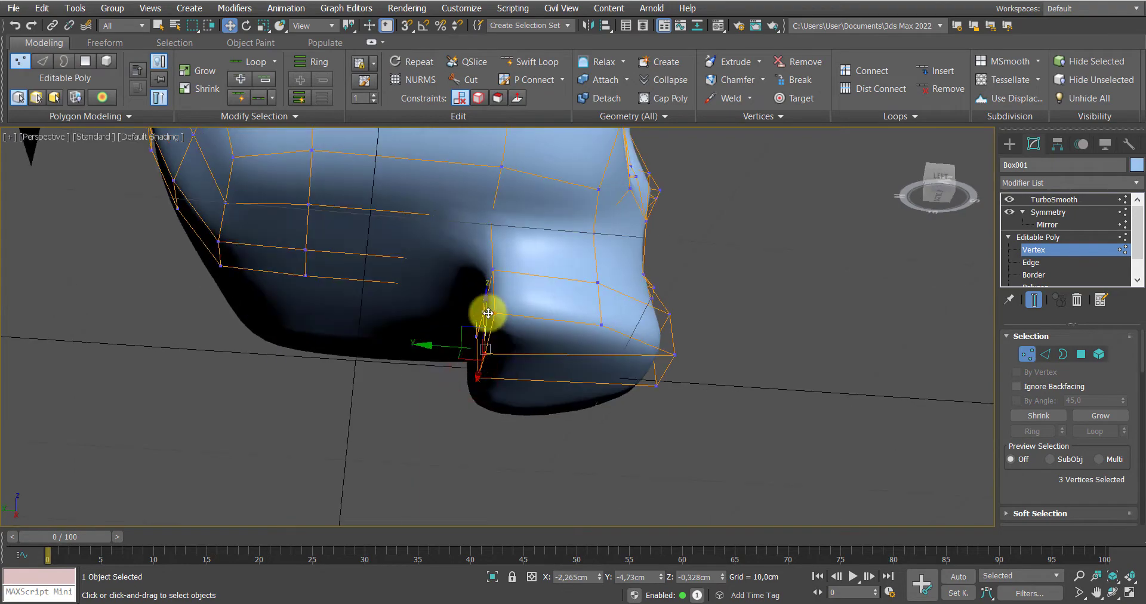
drag(487, 311, 489, 298)
mouse_move(509, 309)
alt+middle_down()
mouse_move(470, 296)
mouse_move(507, 281)
mouse_move(532, 338)
mouse_move(520, 300)
mouse_move(519, 314)
alt+middle_up()
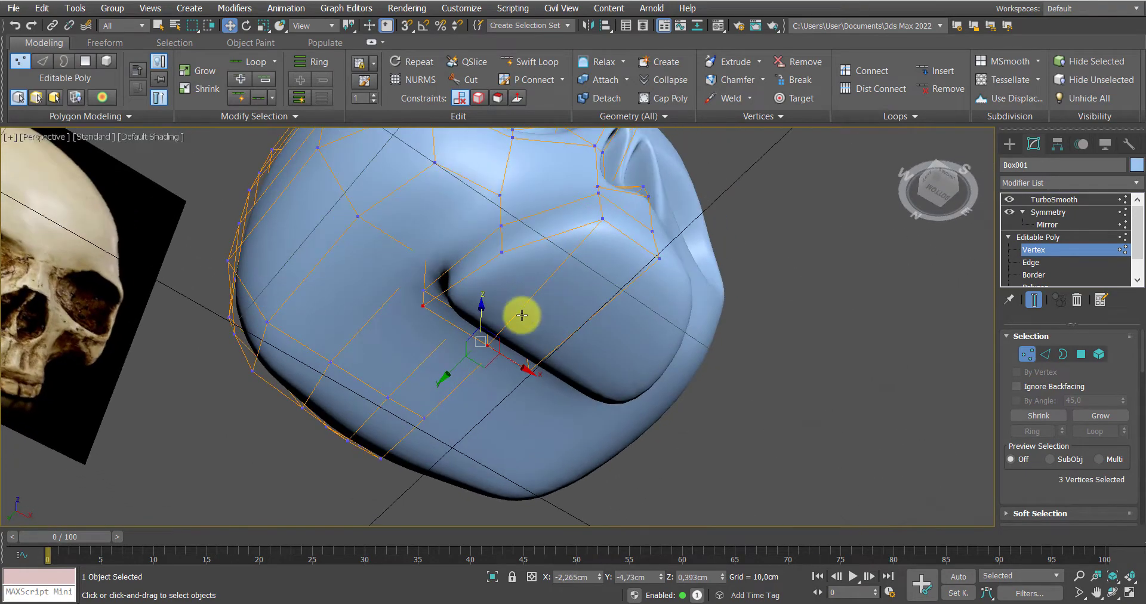
alt+middle_drag(598, 288, 649, 341)
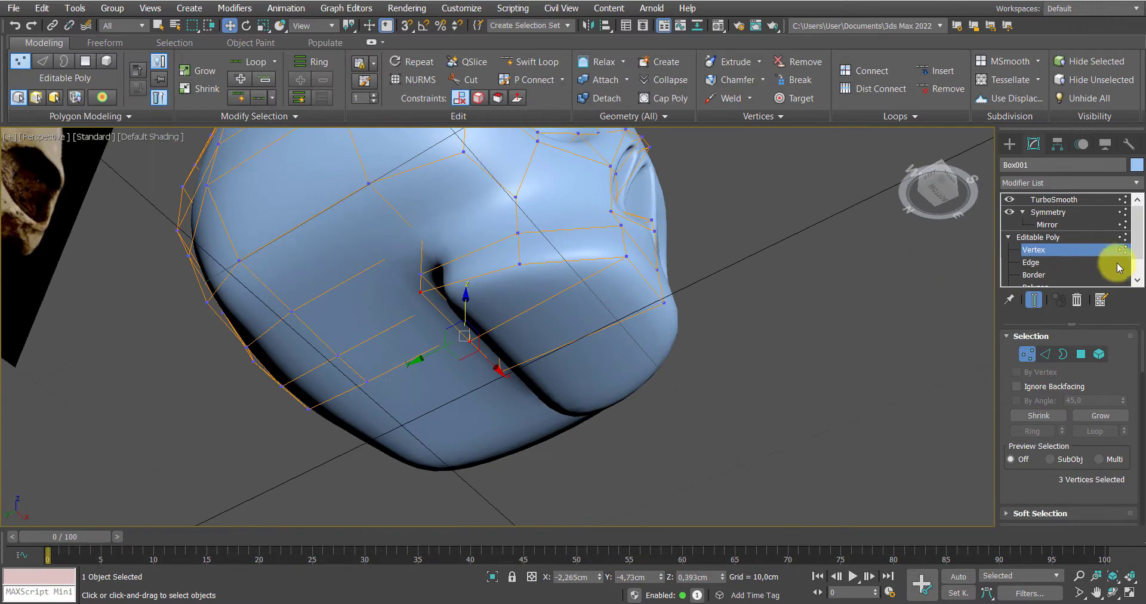
Show the base mesh with edged faces and inset the two polygons on the upper jaw's underside as a group
click(1032, 301)
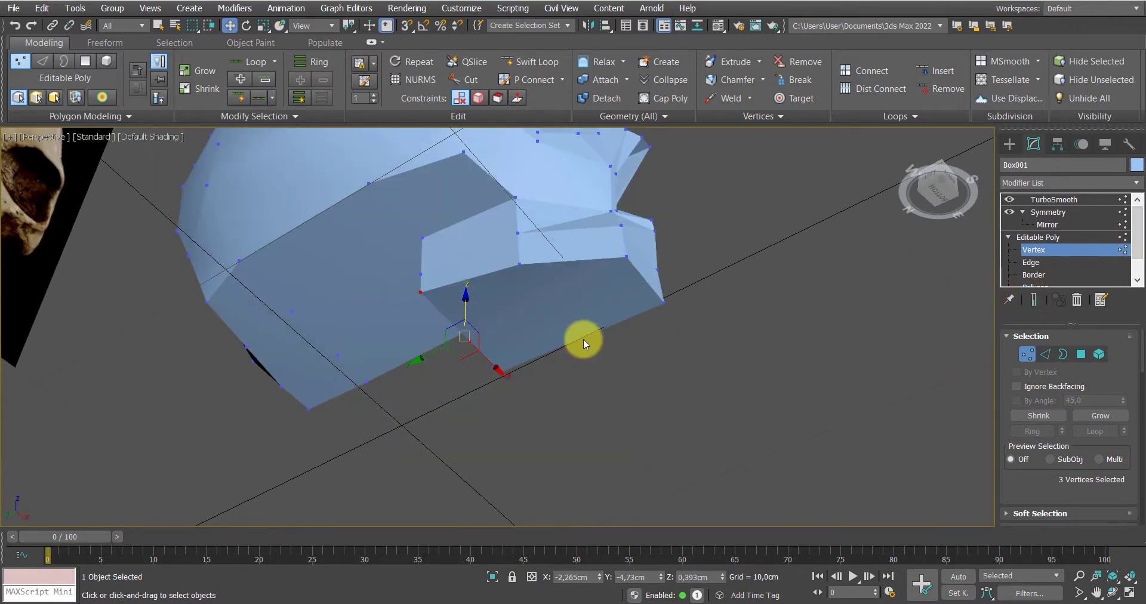
key(F4)
key(4)
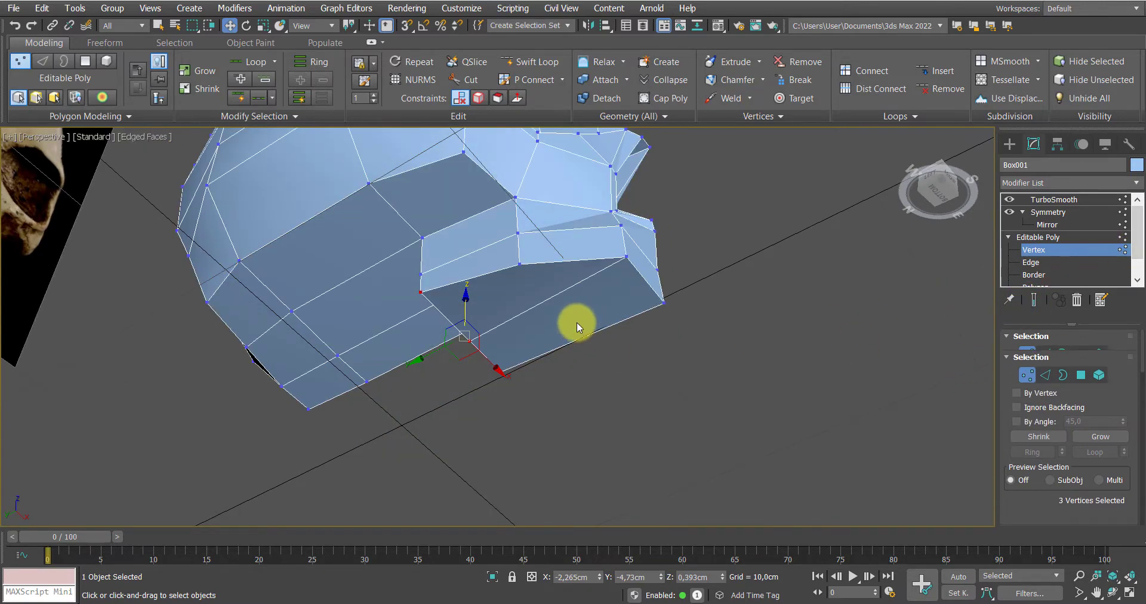
click(574, 319)
ctrl+click(512, 300)
mouse_move(582, 334)
alt+middle_down()
mouse_move(545, 328)
mouse_move(573, 325)
alt+middle_up()
right_click(572, 321)
click(443, 397)
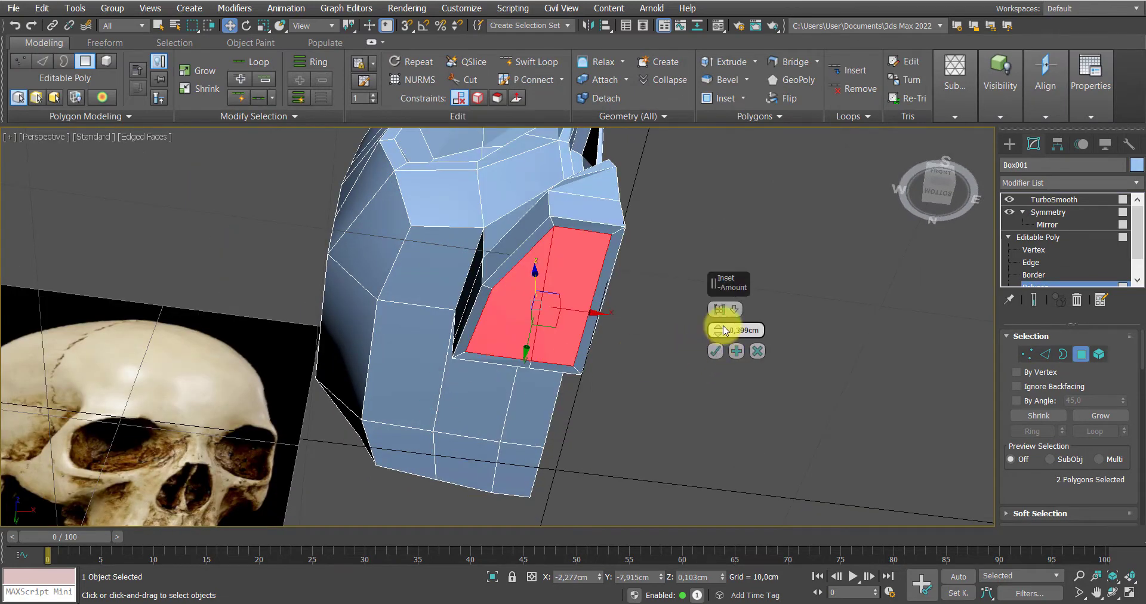
drag(721, 326, 724, 320)
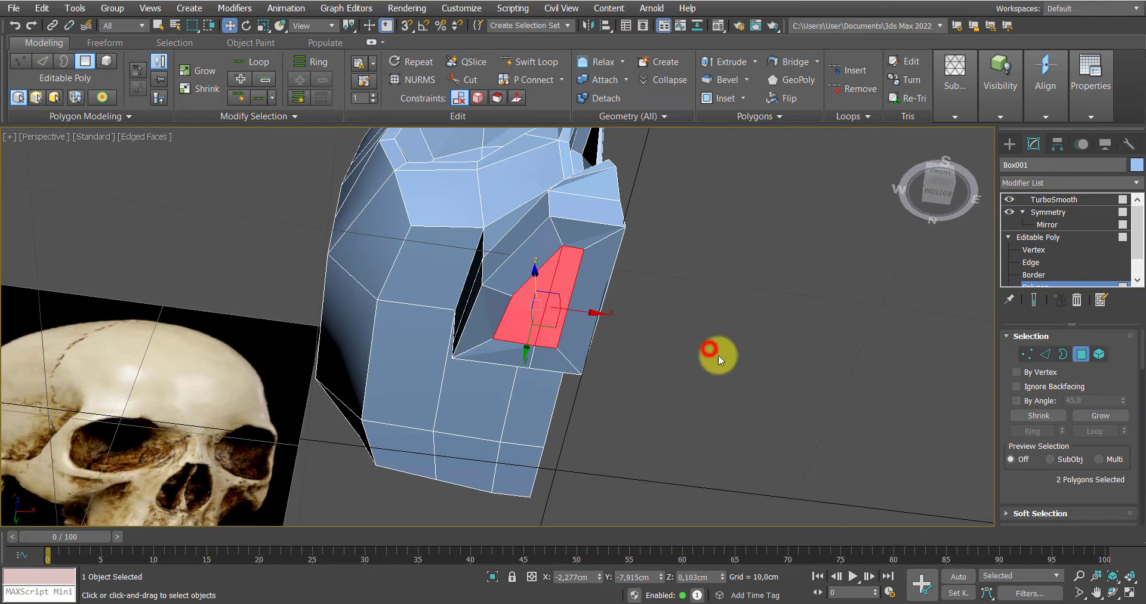
Delete the narrow inset polygon lying on the symmetry side of the upper jaw
alt+middle_drag(717, 354, 660, 337)
click(581, 302)
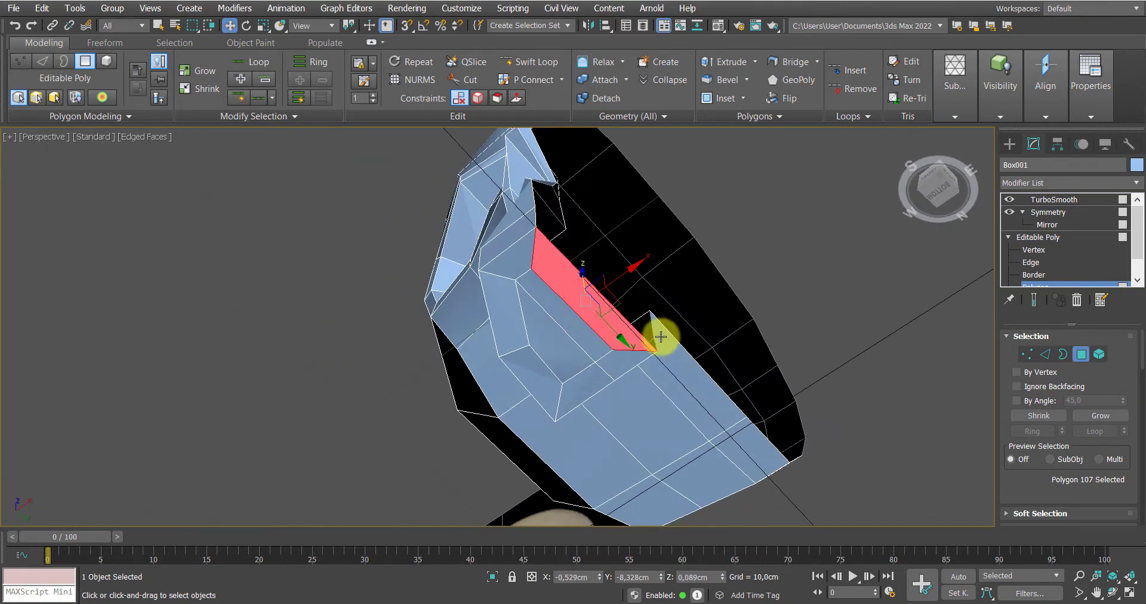
key(Delete)
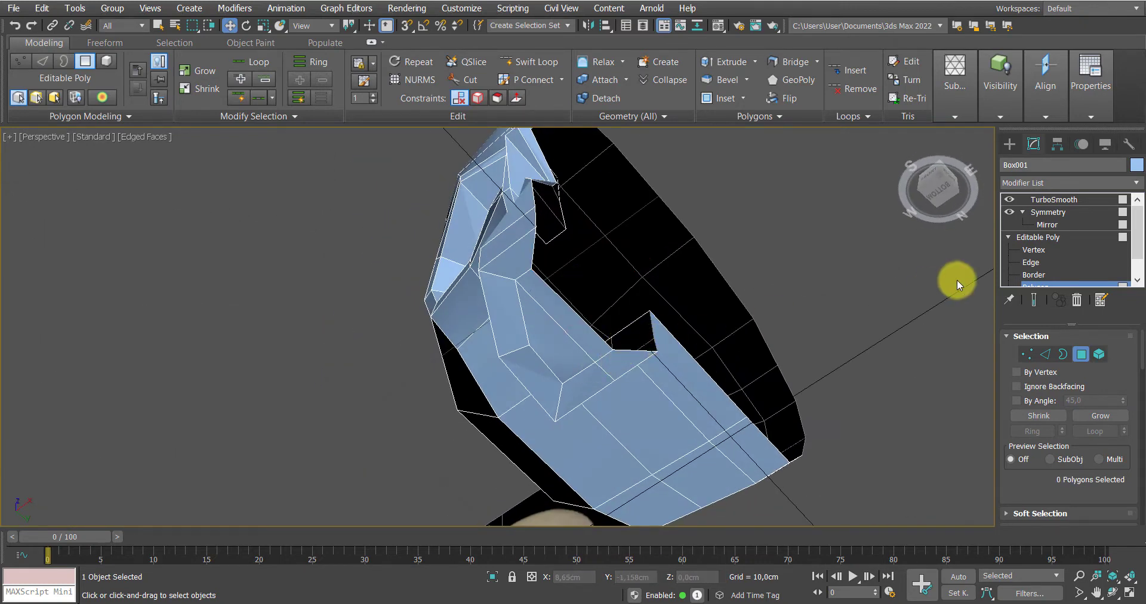
Move the inset's open inner edge sideways onto the symmetry line, checking the end result, and return to polygon editing on the base mesh
click(1031, 262)
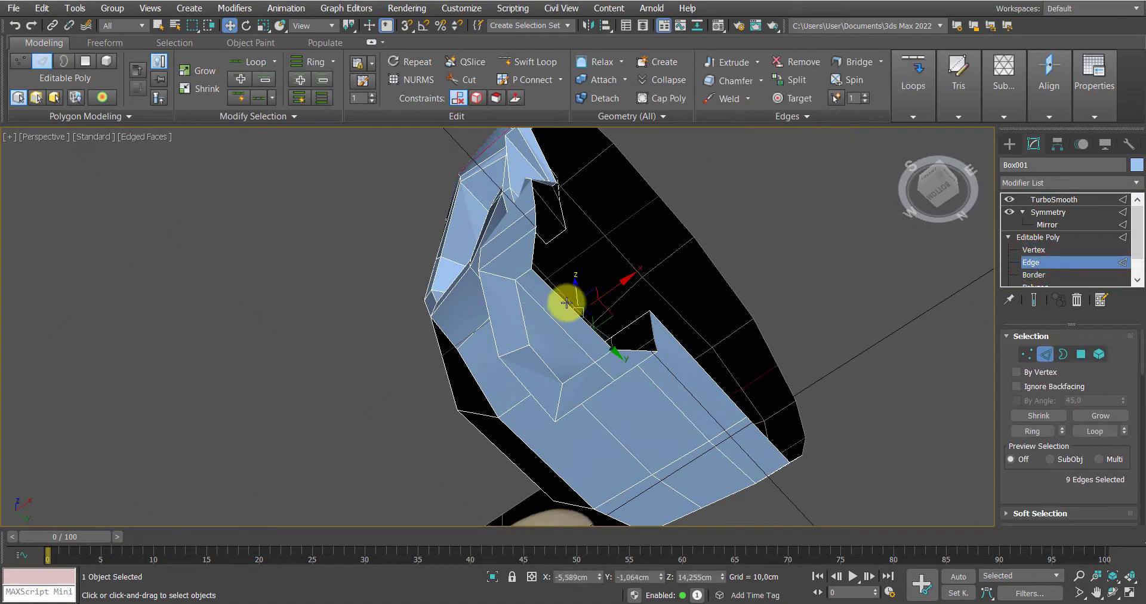
click(566, 303)
drag(610, 287, 632, 272)
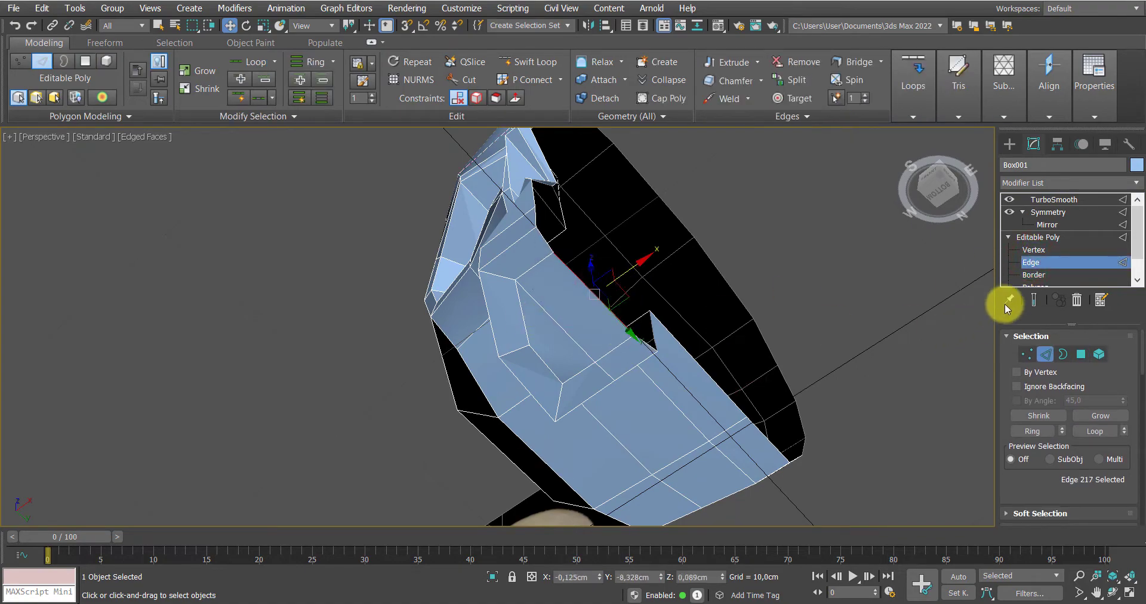
click(1034, 298)
alt+middle_drag(776, 346, 623, 288)
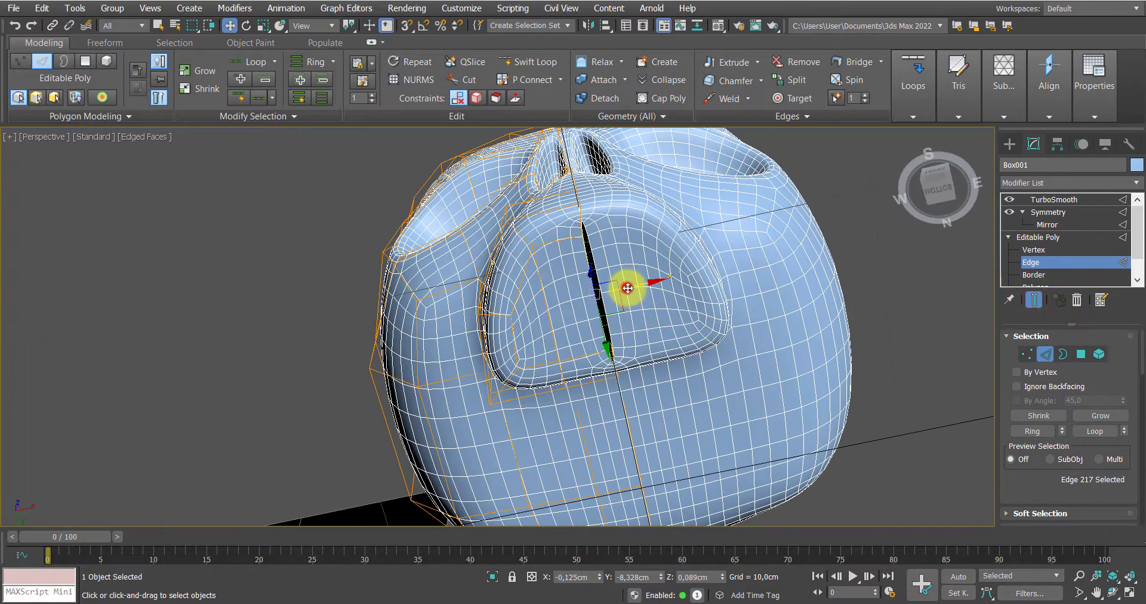
drag(627, 288, 631, 286)
click(1034, 299)
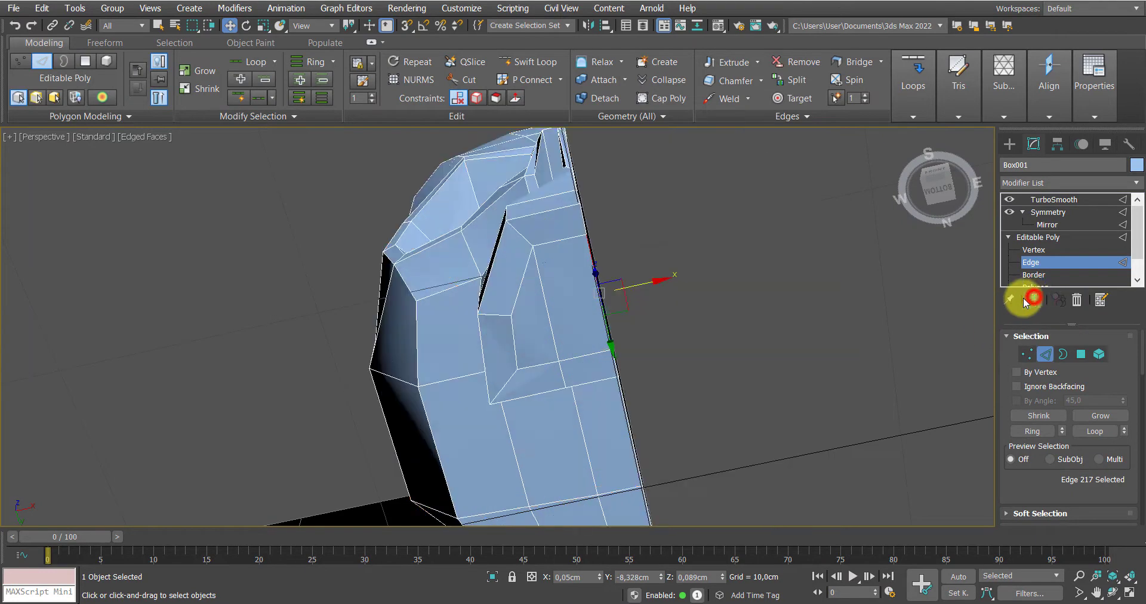
scroll(576, 306, up, 5)
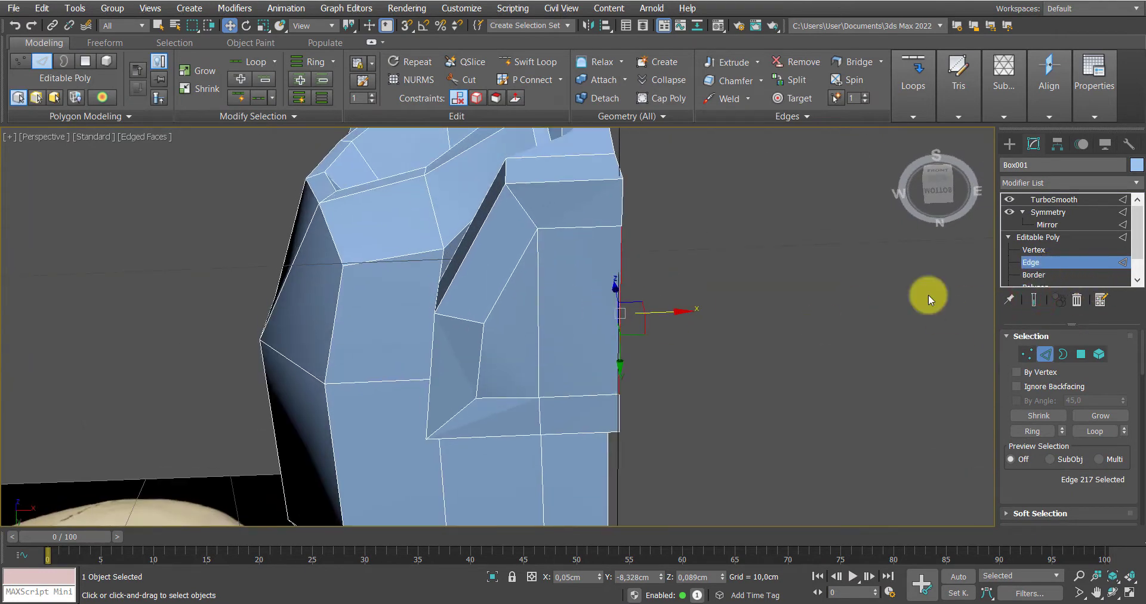
alt+middle_drag(528, 346, 575, 335)
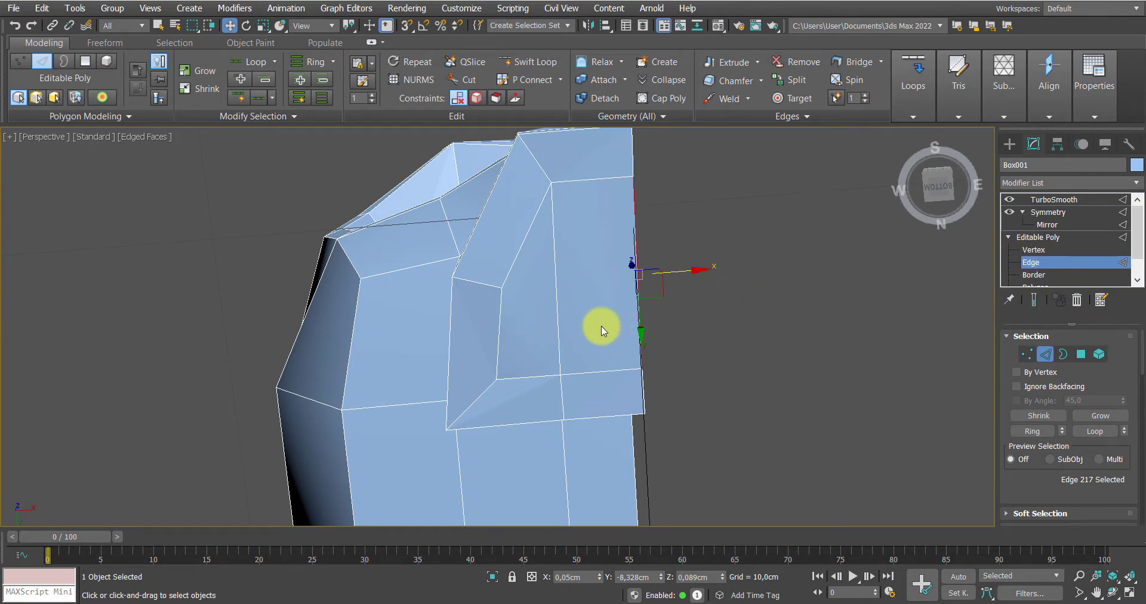
key(4)
click(601, 328)
ctrl+click(538, 330)
alt+middle_drag(537, 330, 583, 388)
alt+middle_drag(583, 312, 624, 344)
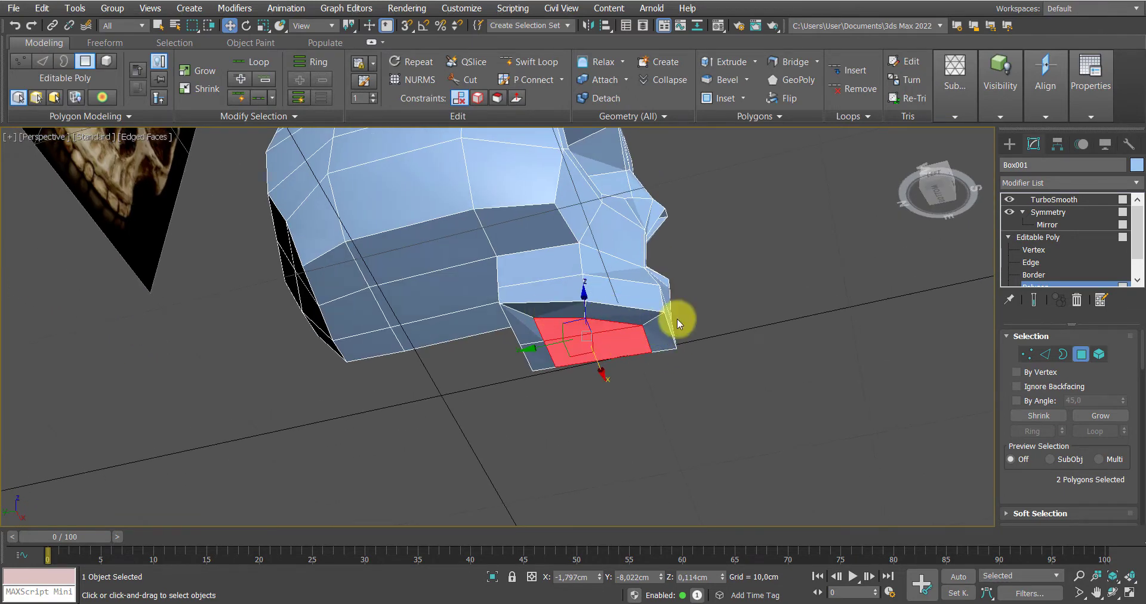
alt+middle_drag(677, 316, 557, 328)
scroll(541, 315, up, 3)
ctrl+click(568, 294)
ctrl+click(524, 320)
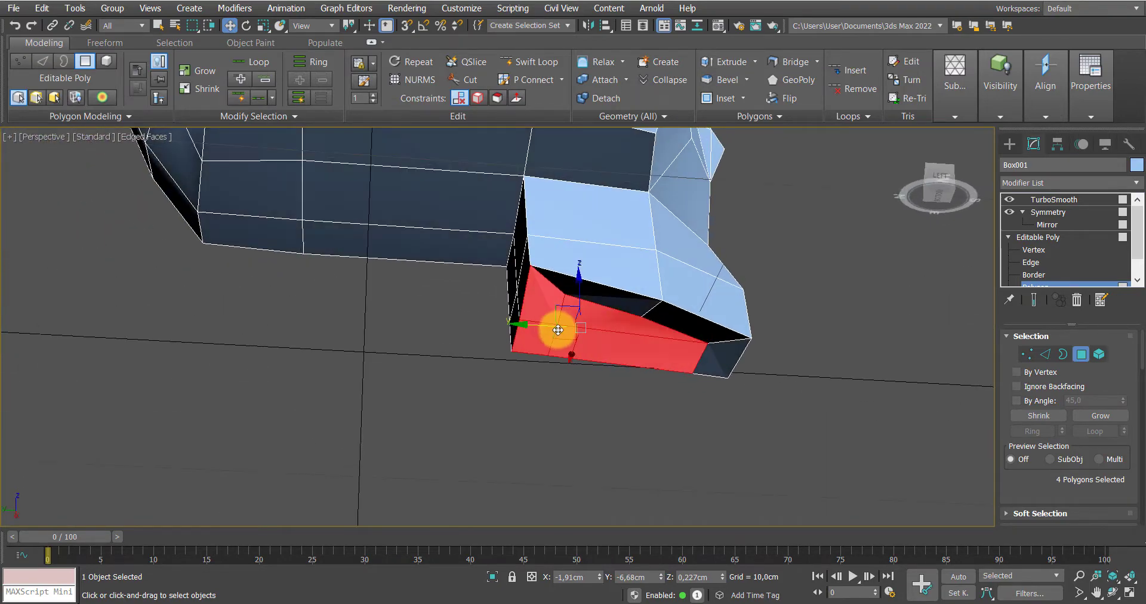
Select the three outer and front rim polygons around the jaw's underside inset and extrude them downward
click(614, 302)
ctrl+click(685, 321)
ctrl+click(717, 358)
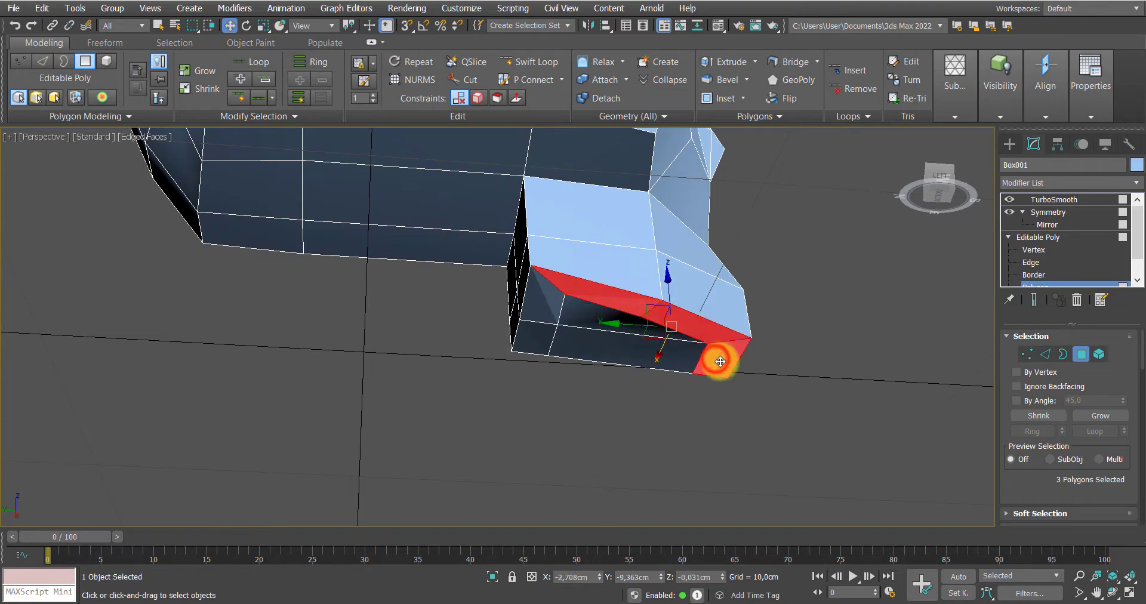
alt+middle_drag(717, 358, 682, 348)
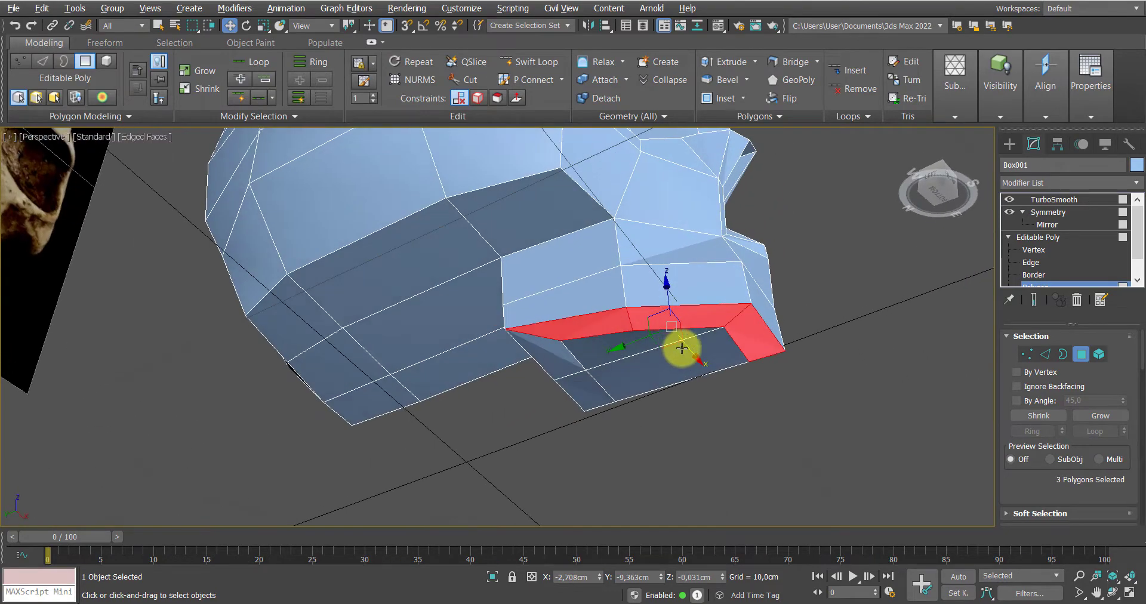
key(shift+e)
drag(753, 326, 763, 326)
scroll(766, 332, down, 4)
alt+middle_drag(766, 334, 690, 426)
alt+middle_drag(752, 365, 709, 320)
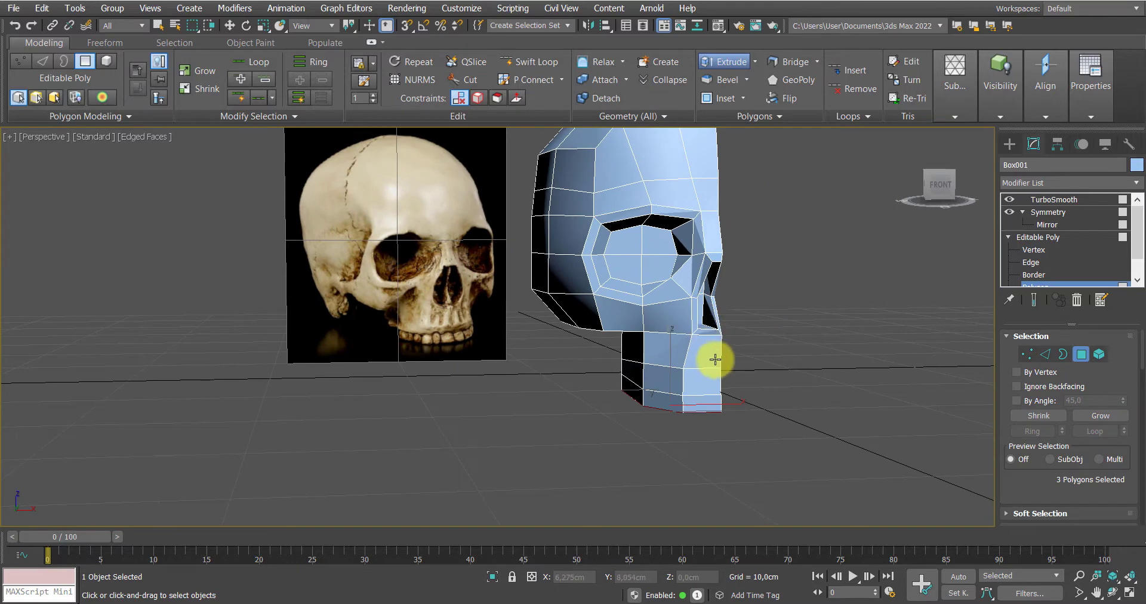
In the left view, raise the jaw's lower vertices about 0.6 cm, and check the smoothed skull from below without edged faces
key(l)
middle_drag(665, 389, 685, 273)
scroll(680, 346, up, 3)
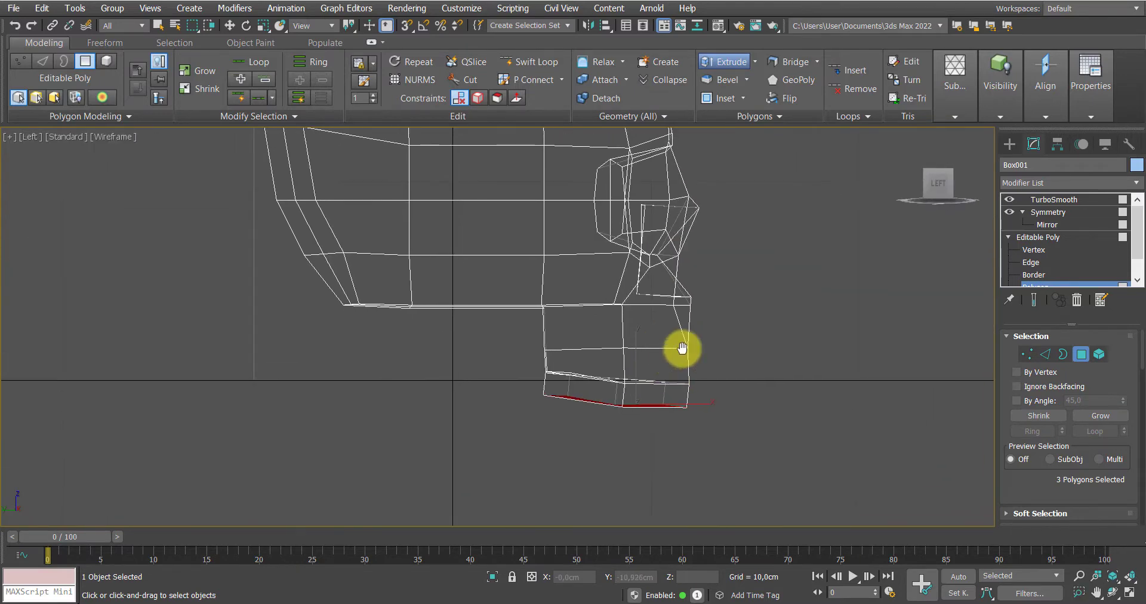
key(w)
click(1033, 249)
drag(746, 335, 514, 431)
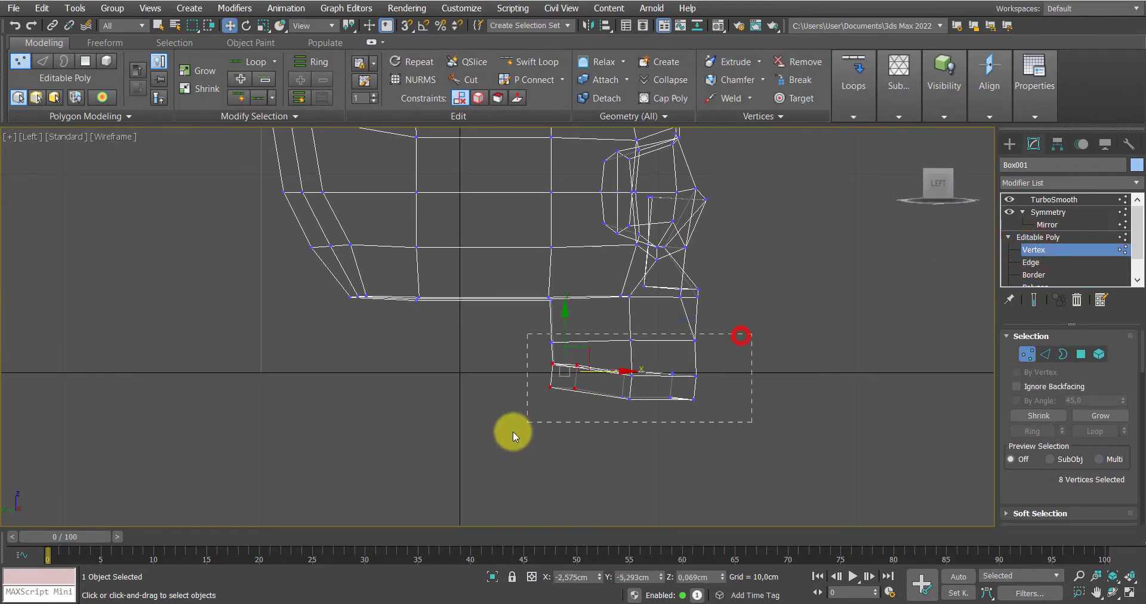
drag(622, 333, 624, 317)
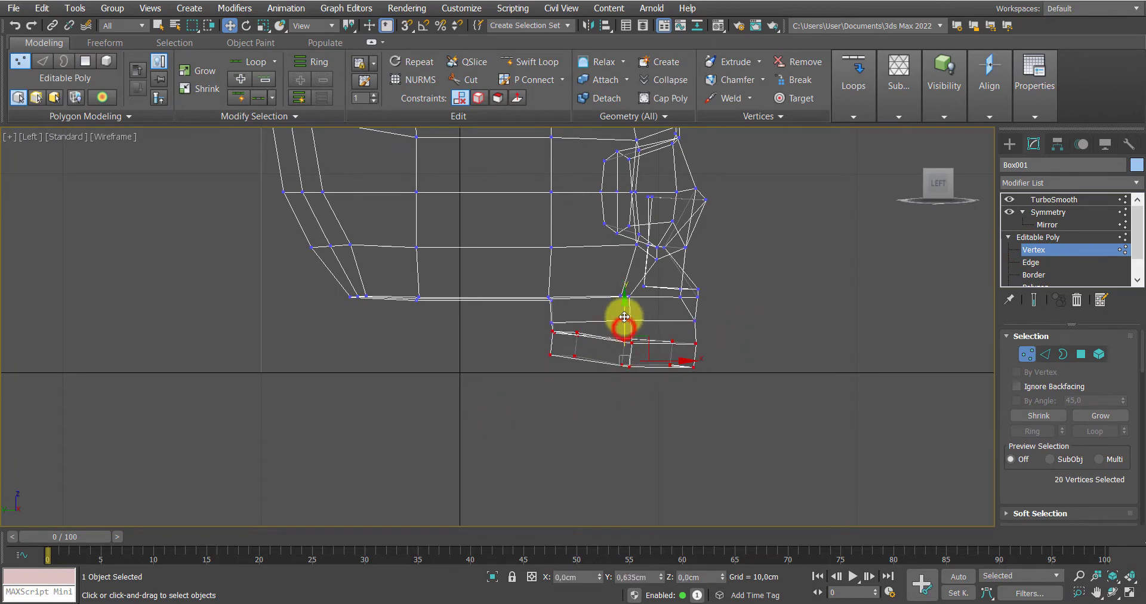
middle_drag(728, 328, 700, 369)
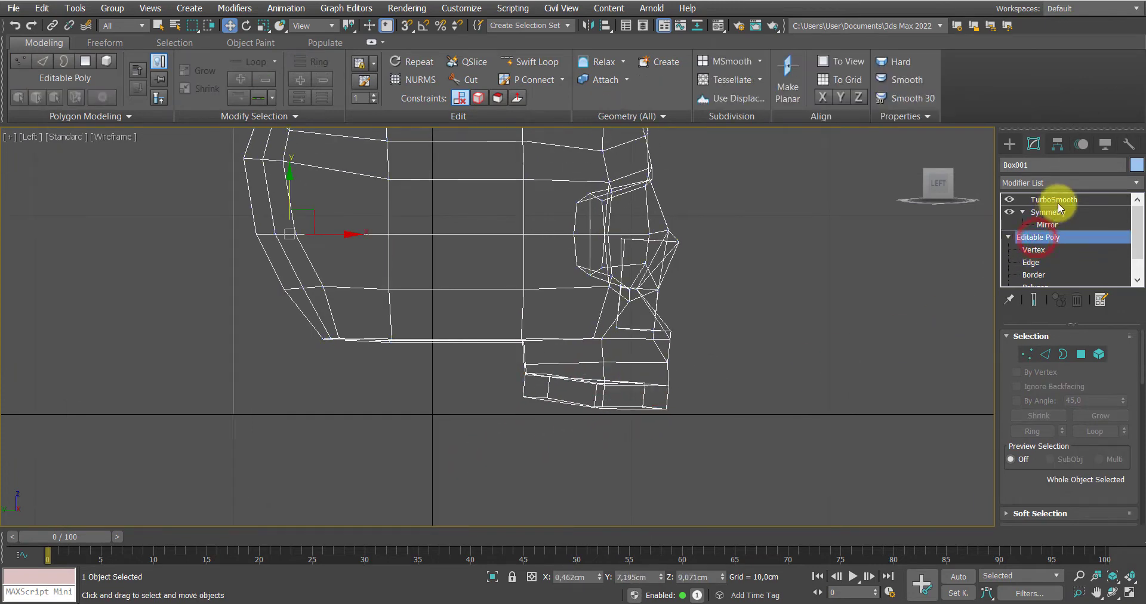
click(1122, 201)
key(p)
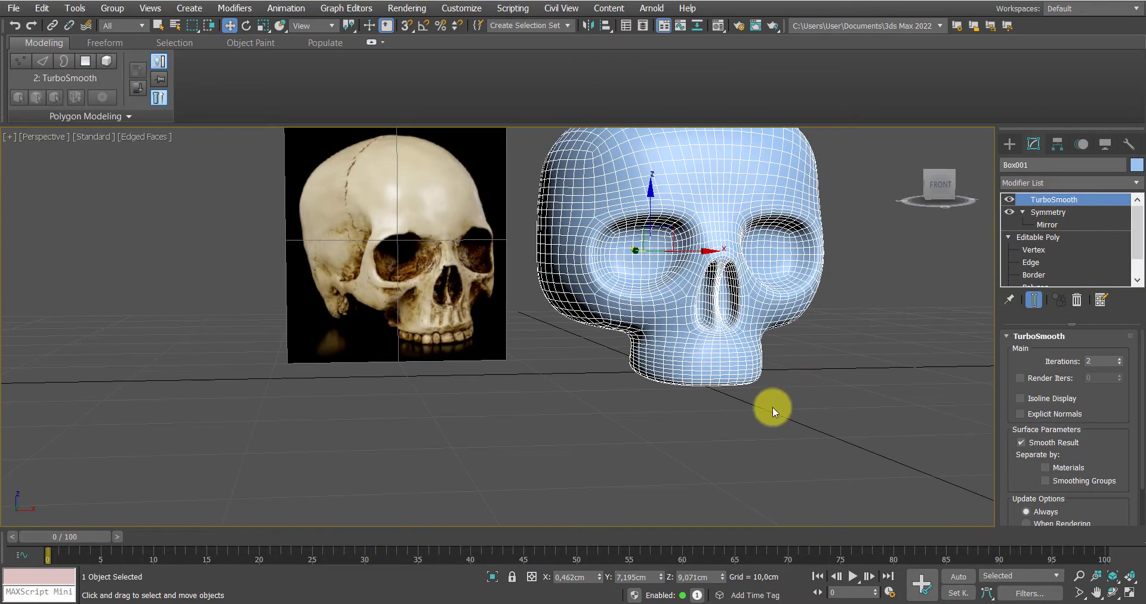
key(F4)
mouse_move(773, 406)
alt+middle_down()
mouse_move(729, 442)
mouse_move(735, 430)
mouse_move(616, 440)
mouse_move(716, 427)
mouse_move(708, 348)
mouse_move(732, 355)
mouse_move(682, 227)
mouse_move(804, 314)
alt+middle_up()
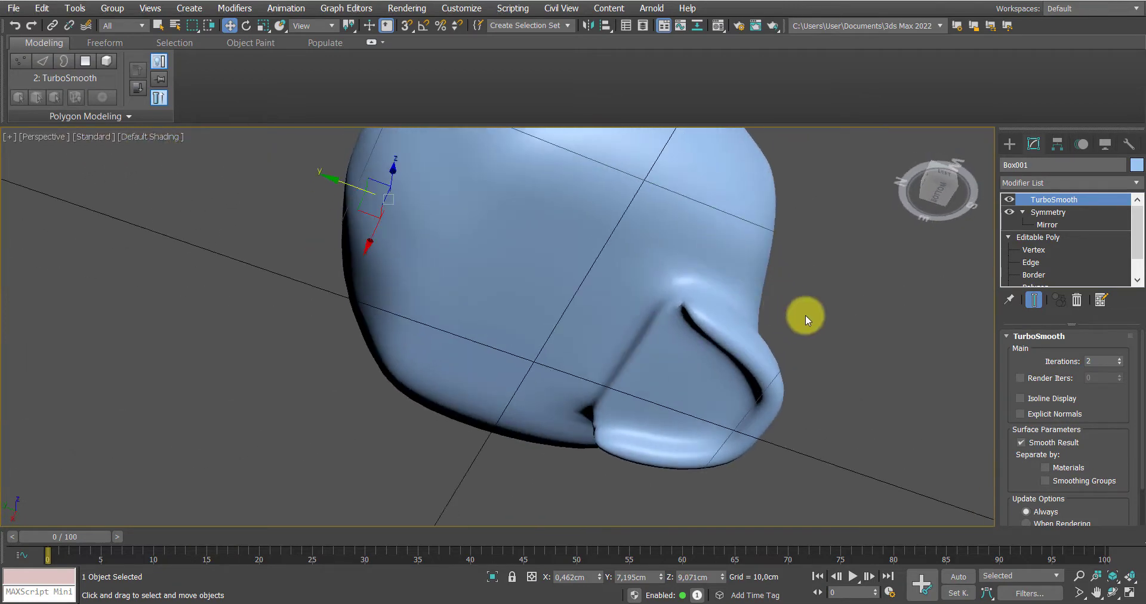
Move the three rear inner vertices of the jaw's underside recess back, close to its rear edge
click(1035, 250)
scroll(696, 343, up, 6)
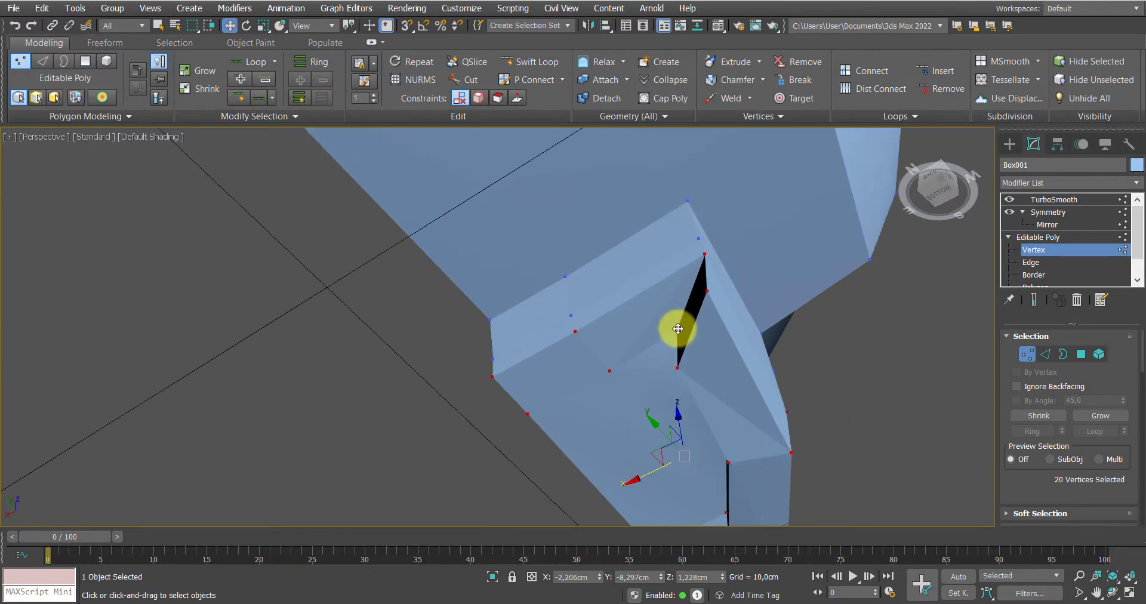
mouse_move(662, 356)
alt+middle_down()
mouse_move(645, 355)
mouse_move(678, 376)
mouse_move(660, 302)
mouse_move(606, 315)
alt+middle_up()
key(F4)
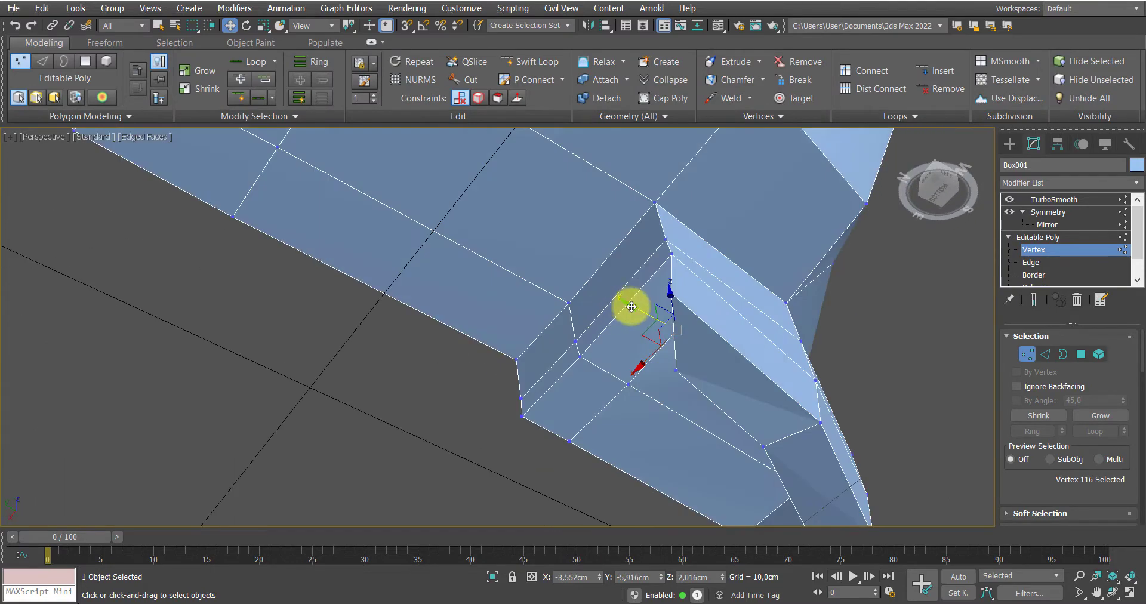
drag(631, 306, 597, 297)
drag(625, 386, 549, 357)
click(569, 442)
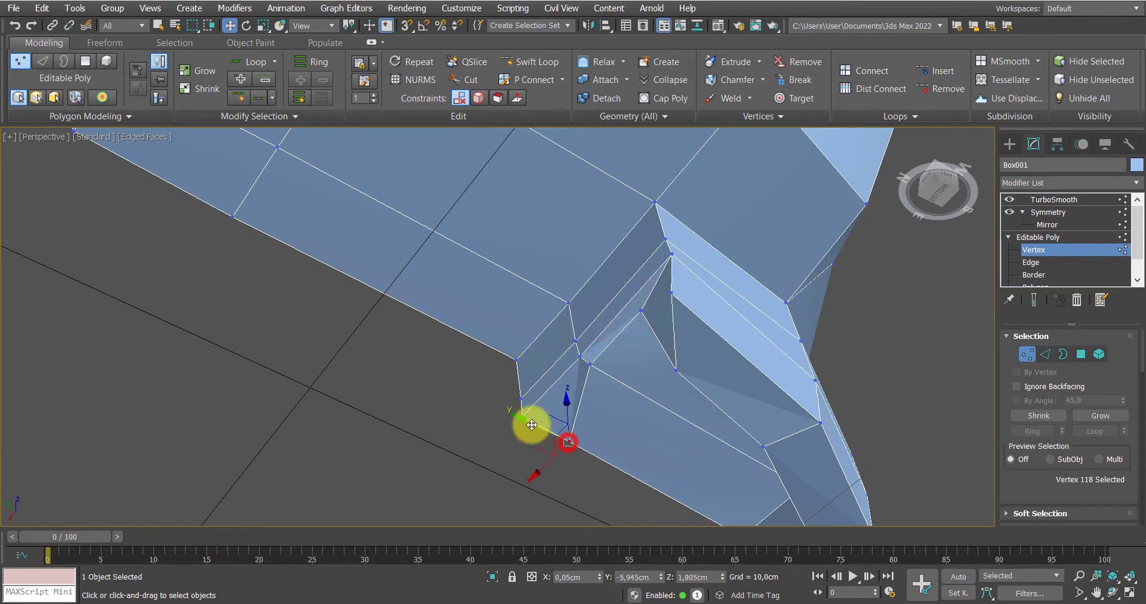
drag(530, 425, 567, 376)
alt+middle_drag(568, 376, 502, 313)
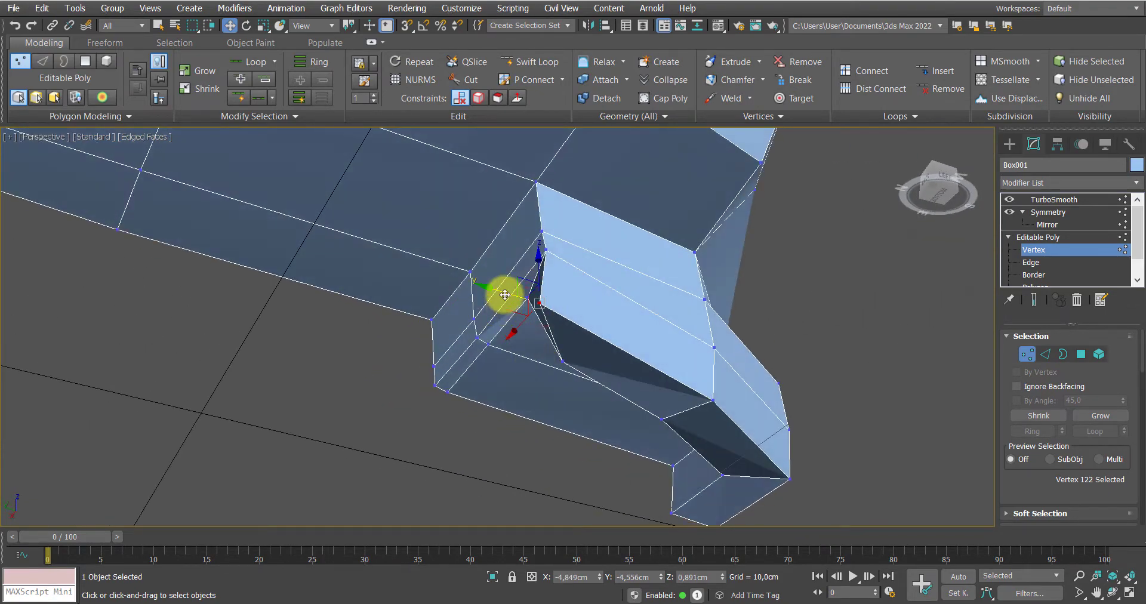
Reposition the two outer rear corner vertices of the jaw's underside recess and show the smoothed end result
drag(505, 295, 512, 325)
alt+middle_drag(511, 325, 949, 310)
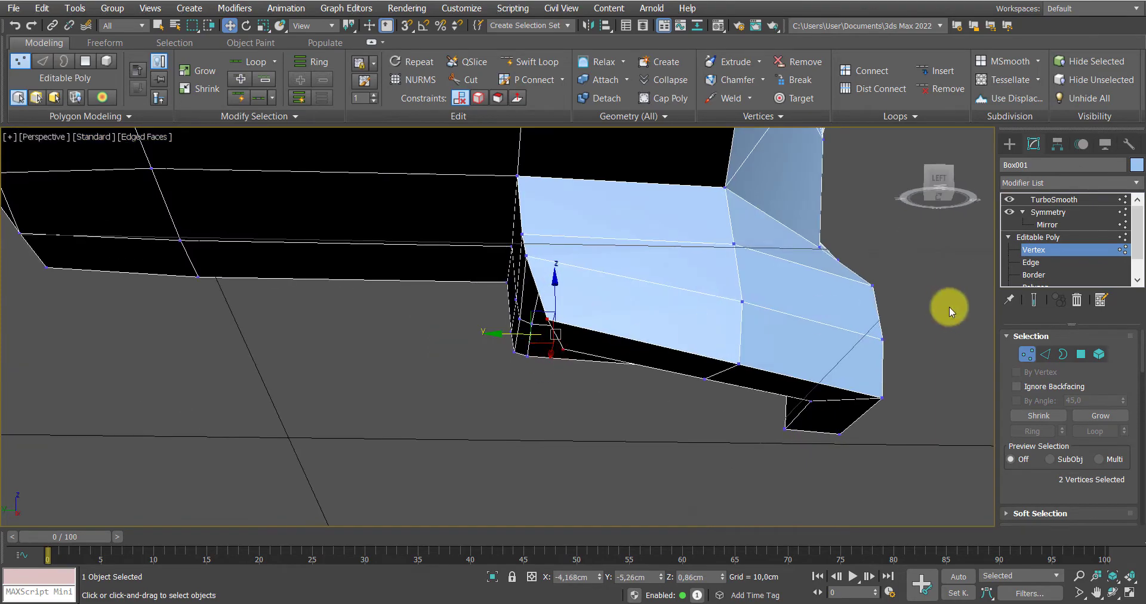
click(1031, 301)
Examine the smoothed skull without edged faces from below and from the front side, comparing its temple area with the reference image
mouse_move(621, 353)
alt+middle_down()
mouse_move(731, 337)
mouse_move(668, 340)
mouse_move(640, 360)
alt+middle_up()
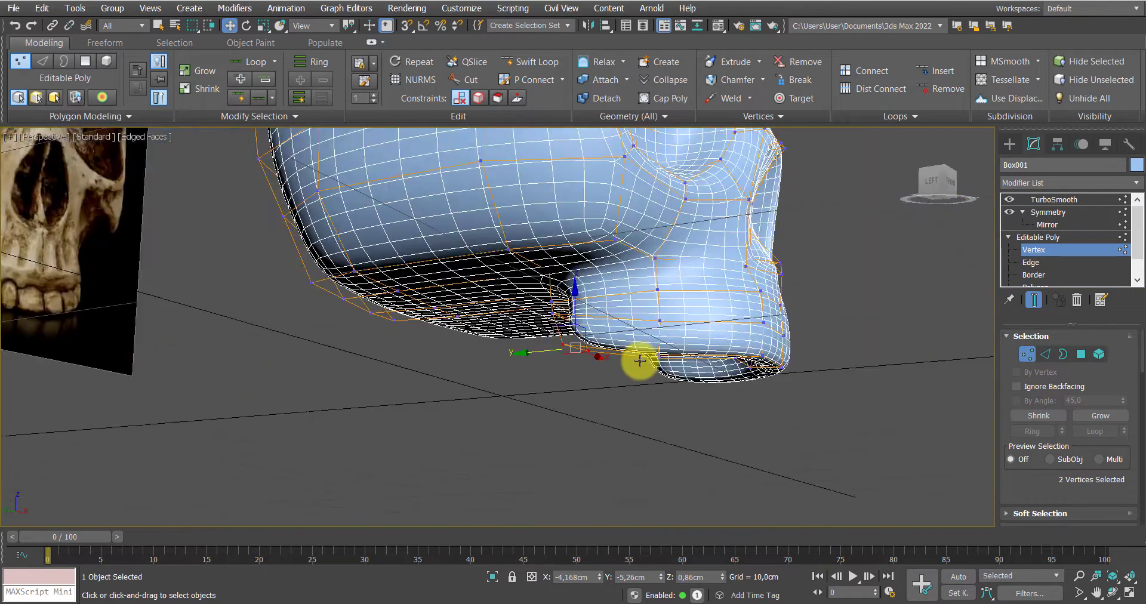
scroll(636, 388, down, 5)
mouse_move(629, 422)
alt+middle_down()
mouse_move(642, 389)
mouse_move(701, 368)
mouse_move(573, 383)
mouse_move(622, 383)
mouse_move(626, 362)
mouse_move(621, 378)
mouse_move(661, 370)
mouse_move(714, 321)
mouse_move(626, 243)
mouse_move(647, 243)
mouse_move(636, 289)
mouse_move(634, 272)
alt+middle_up()
key(F4)
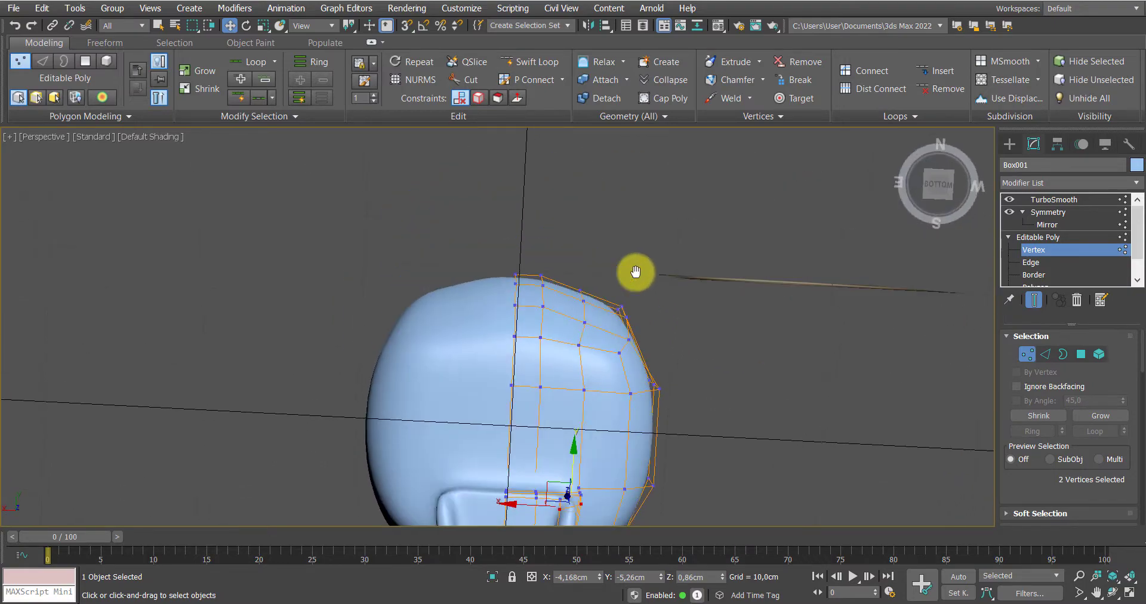
alt+middle_drag(614, 334, 554, 397)
scroll(532, 362, up, 4)
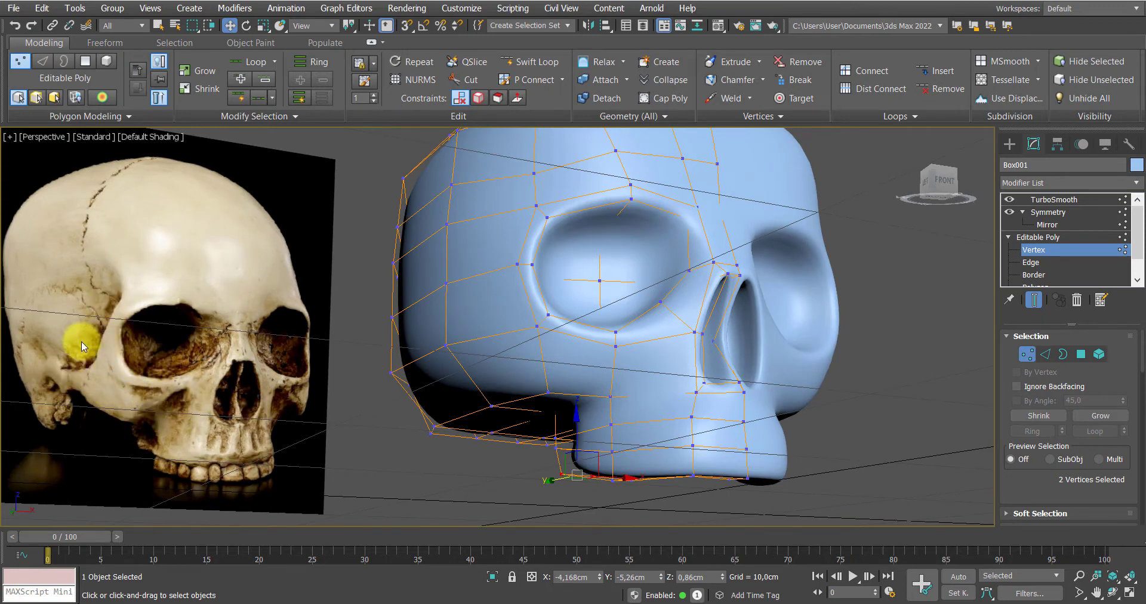
middle_drag(460, 276, 470, 323)
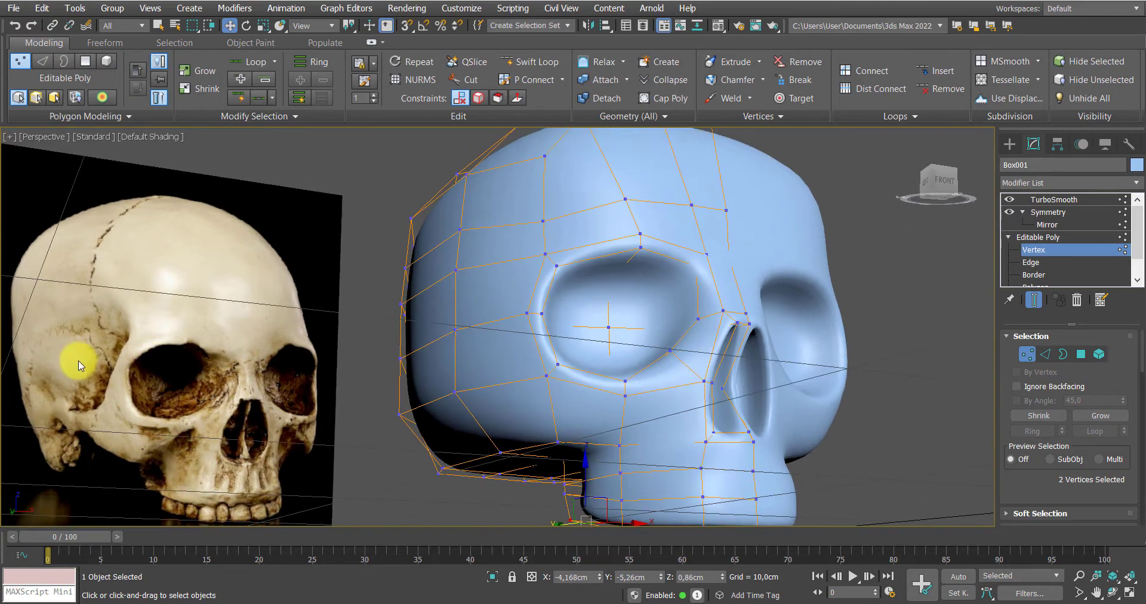
alt+middle_drag(269, 310, 607, 321)
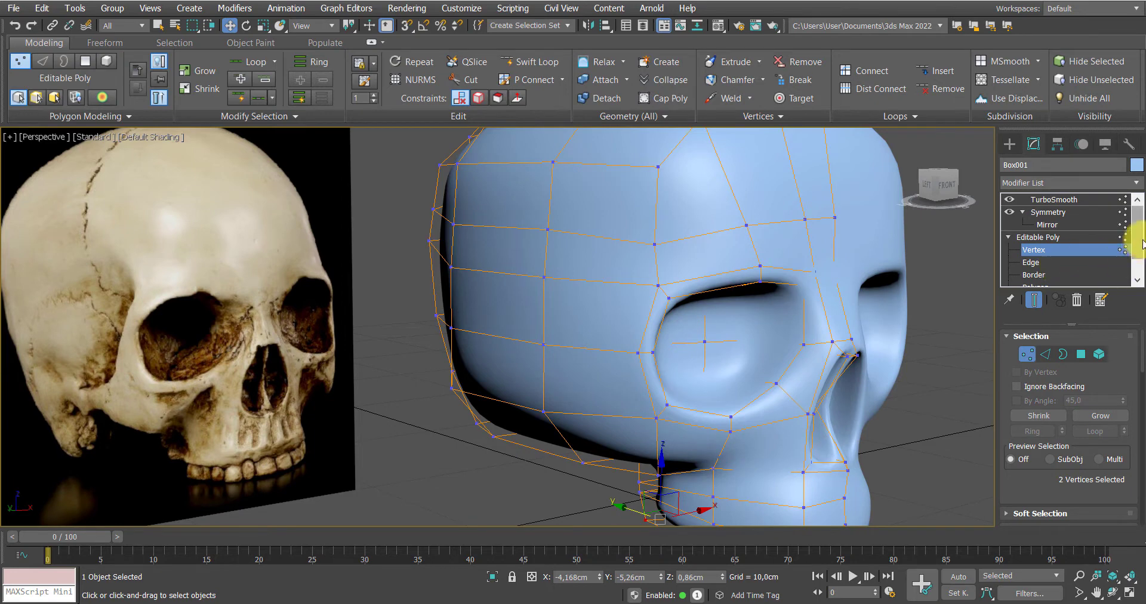
Switch to polygon editing, select a temple polygon above and behind the eye socket, and show the unsmoothed base mesh with edged faces
drag(1131, 233, 1129, 256)
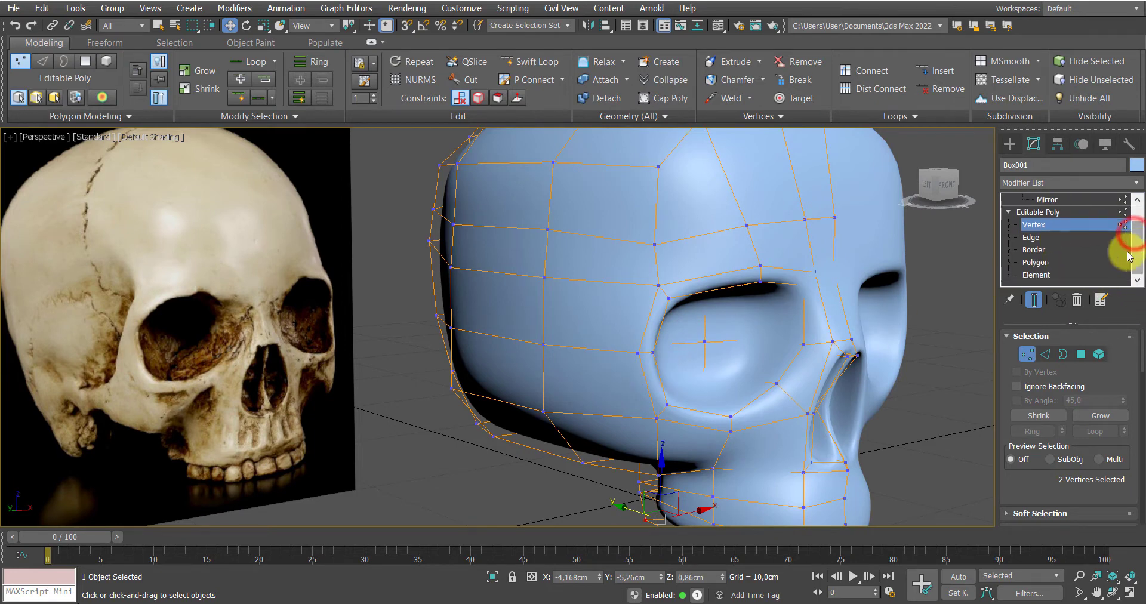
click(1035, 262)
click(602, 269)
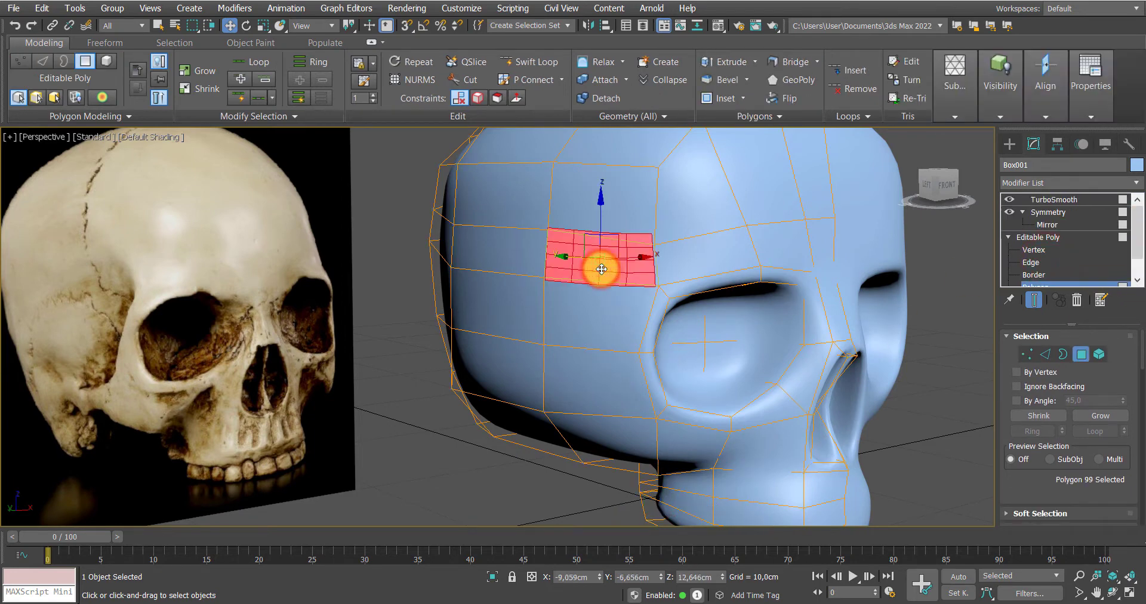
click(1032, 300)
key(F4)
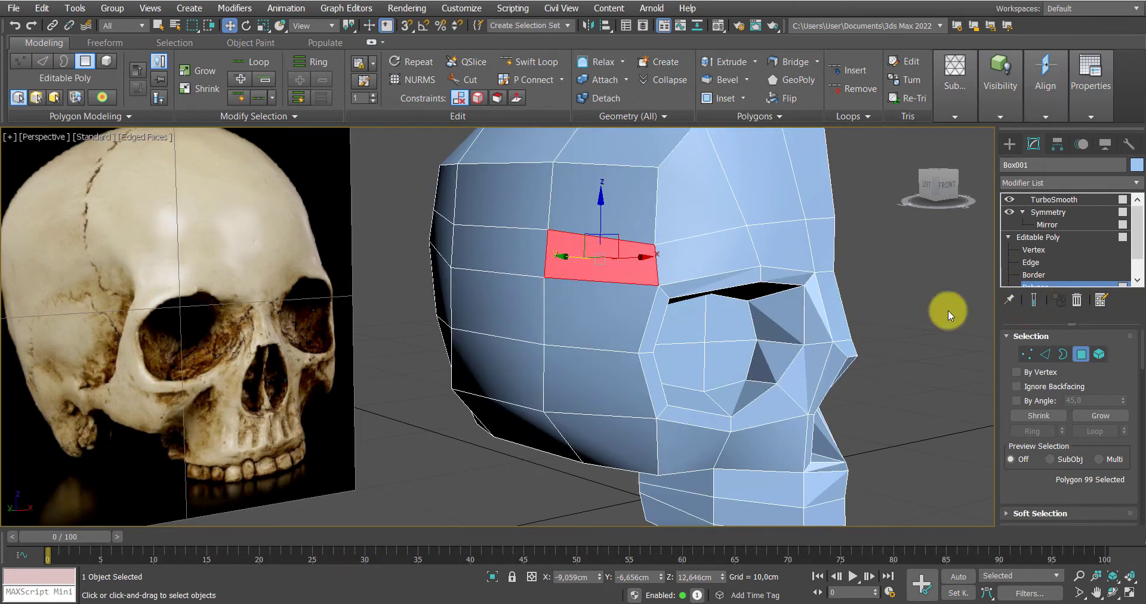
Extend the selection on the side of the skull to an eight-polygon block, two columns wide and four rows high
scroll(662, 302, up, 3)
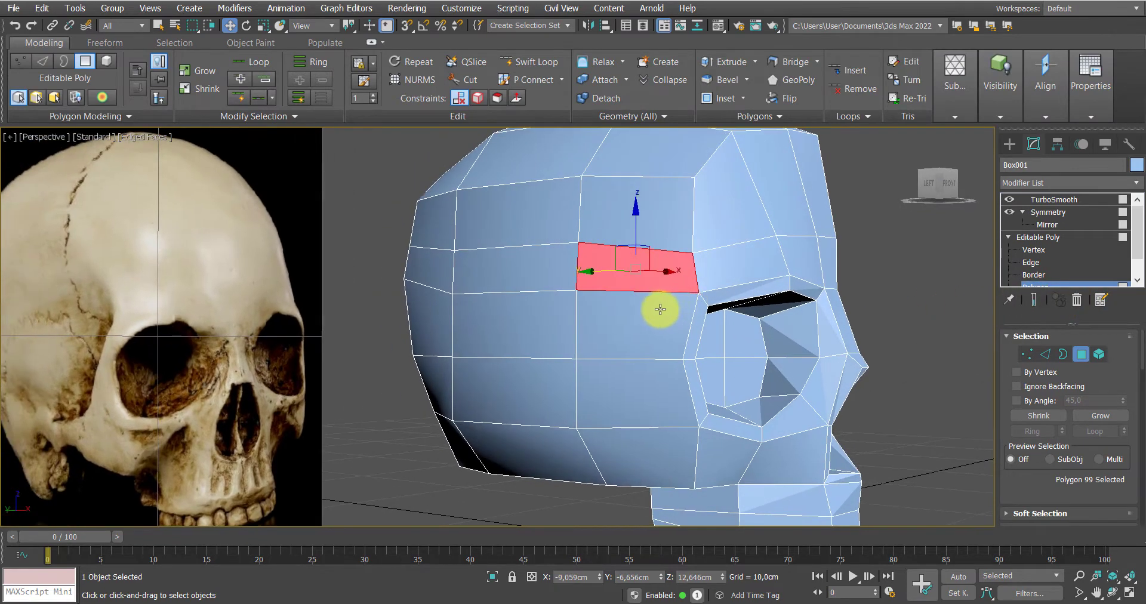
ctrl+click(648, 309)
ctrl+click(511, 317)
ctrl+click(545, 268)
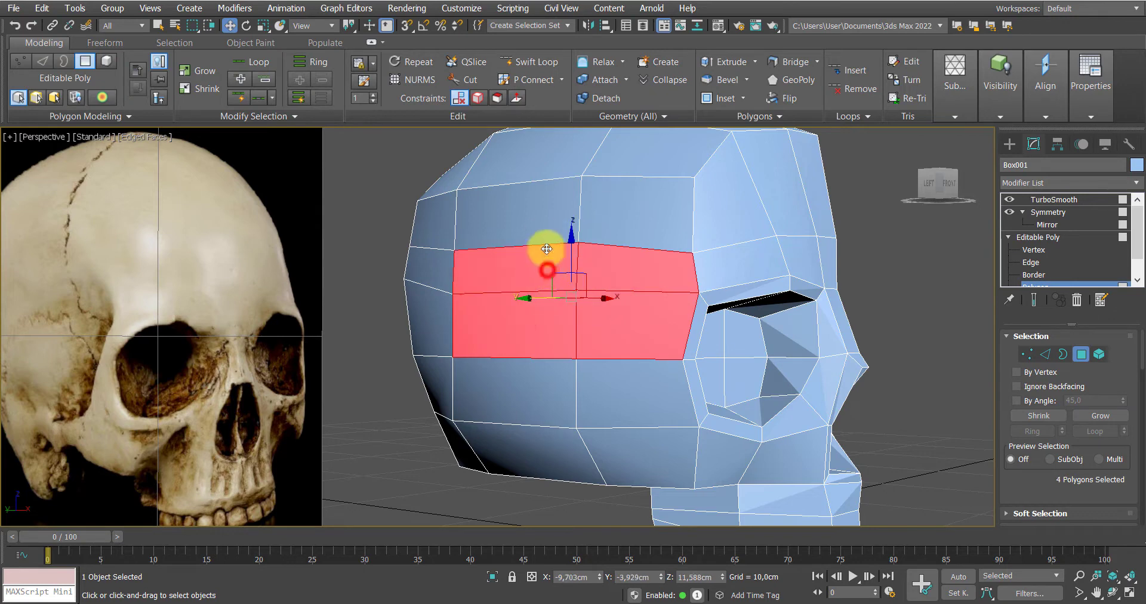
ctrl+click(542, 236)
ctrl+click(660, 217)
scroll(668, 224, down, 4)
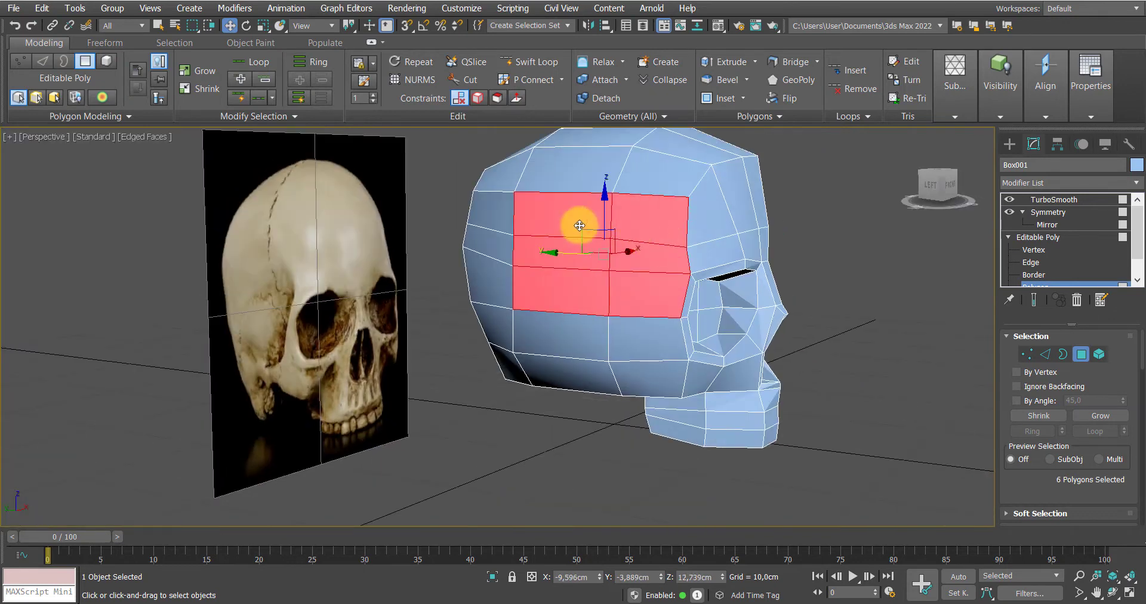
alt+middle_drag(638, 276, 351, 323)
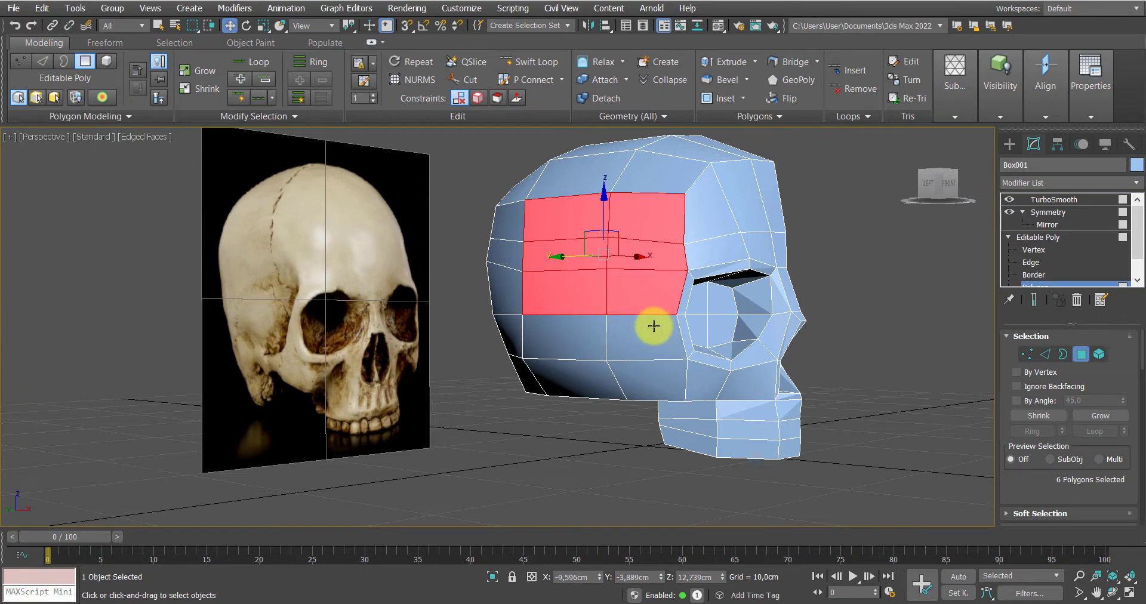
alt+middle_drag(654, 325, 639, 334)
ctrl+click(639, 335)
ctrl+click(562, 334)
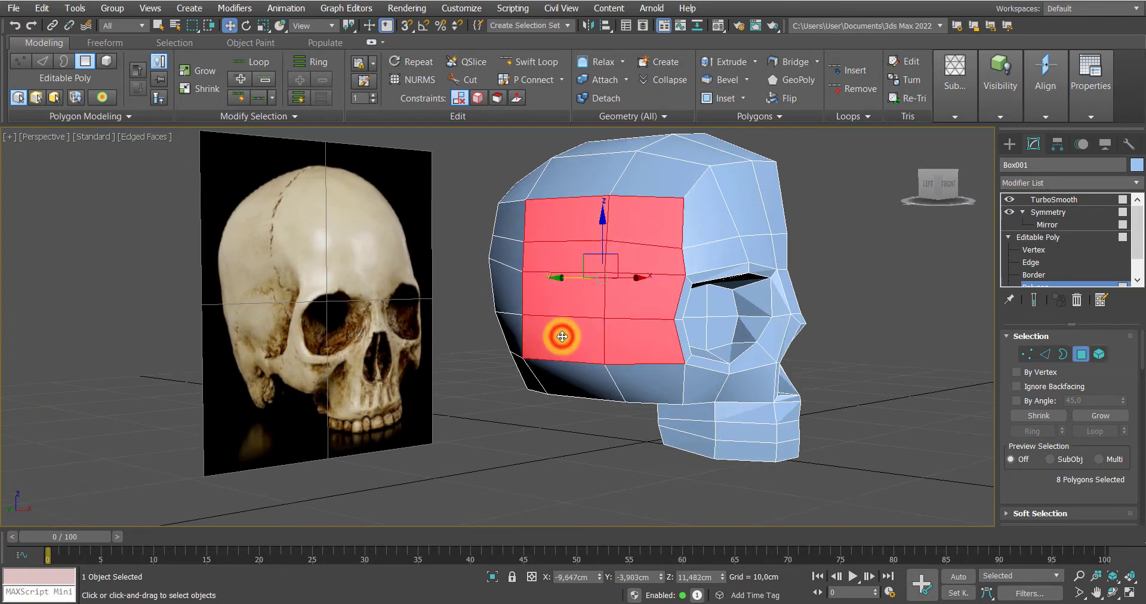
Inset the selected temple polygons as a group by 1.196 cm
alt+middle_drag(562, 336, 606, 335)
scroll(613, 322, up, 3)
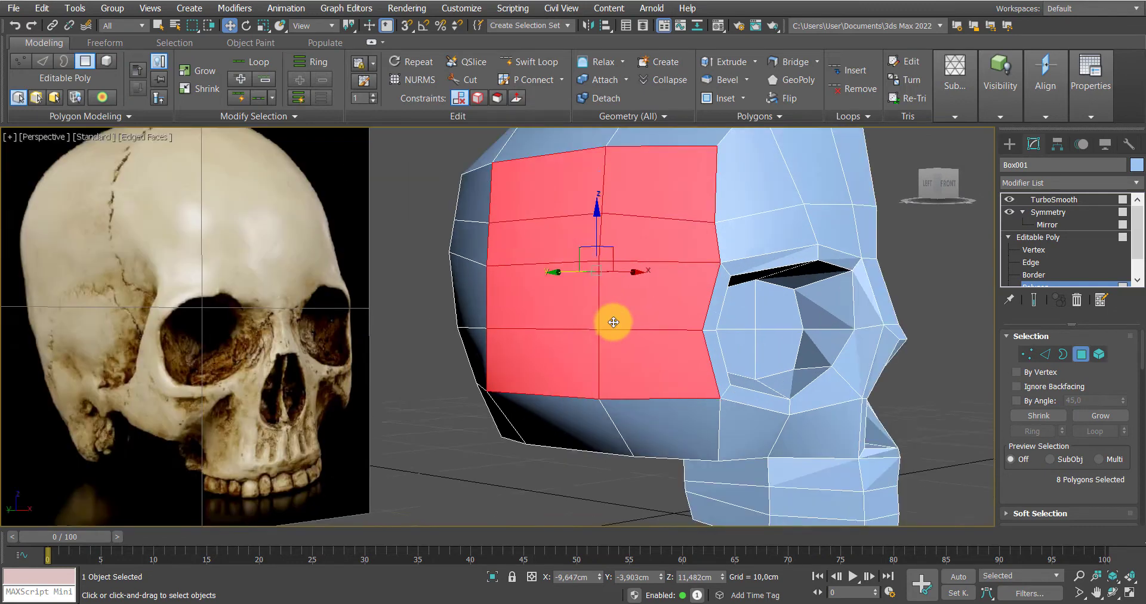
scroll(613, 322, up, 1)
right_click(613, 322)
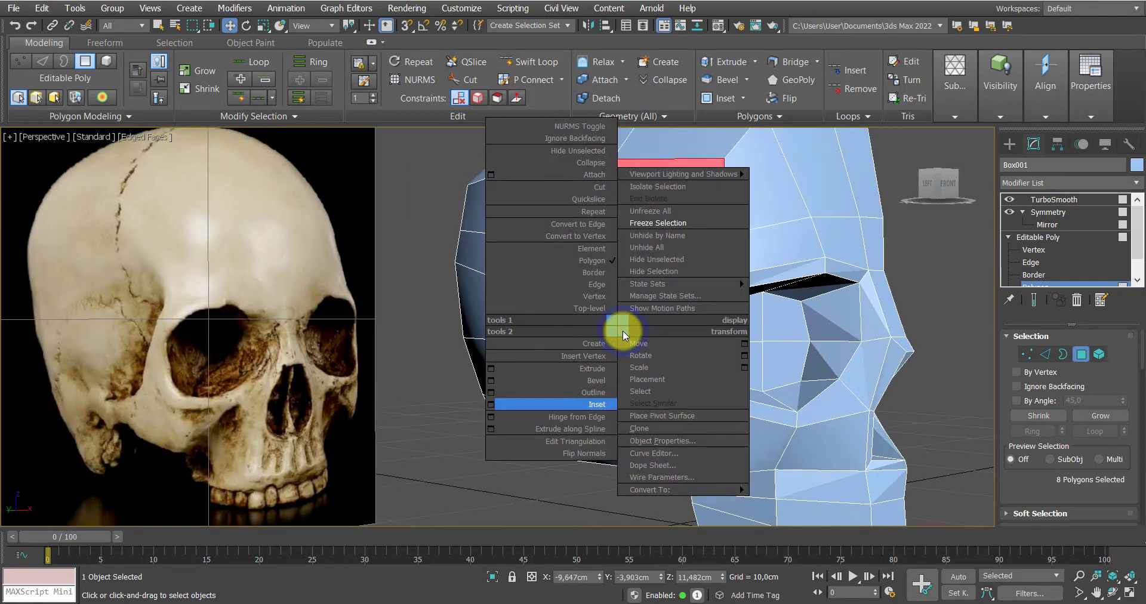
click(491, 405)
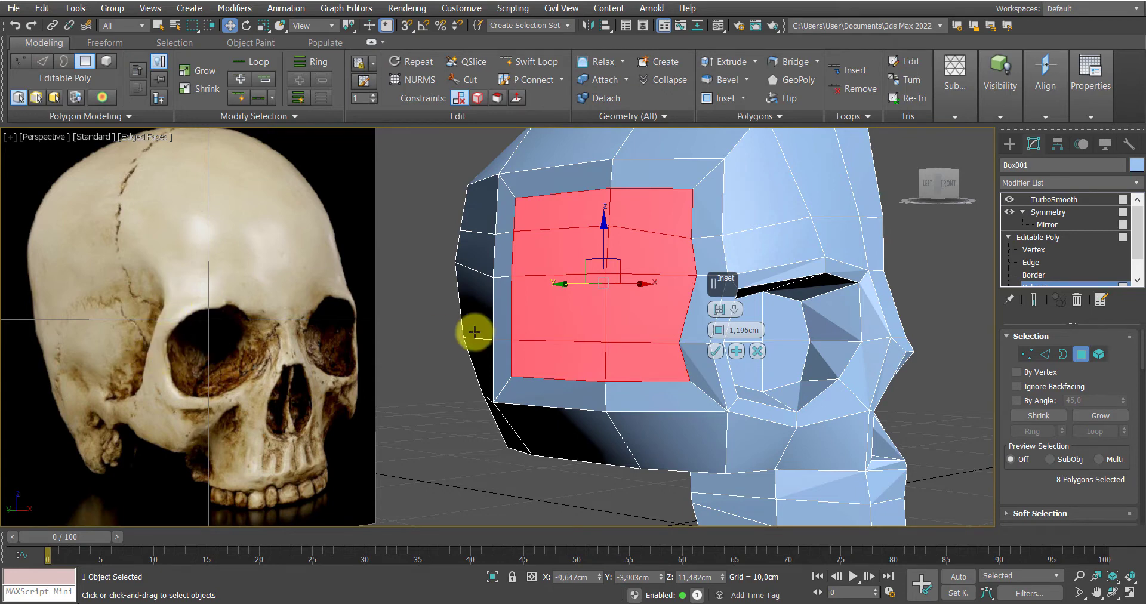
click(714, 351)
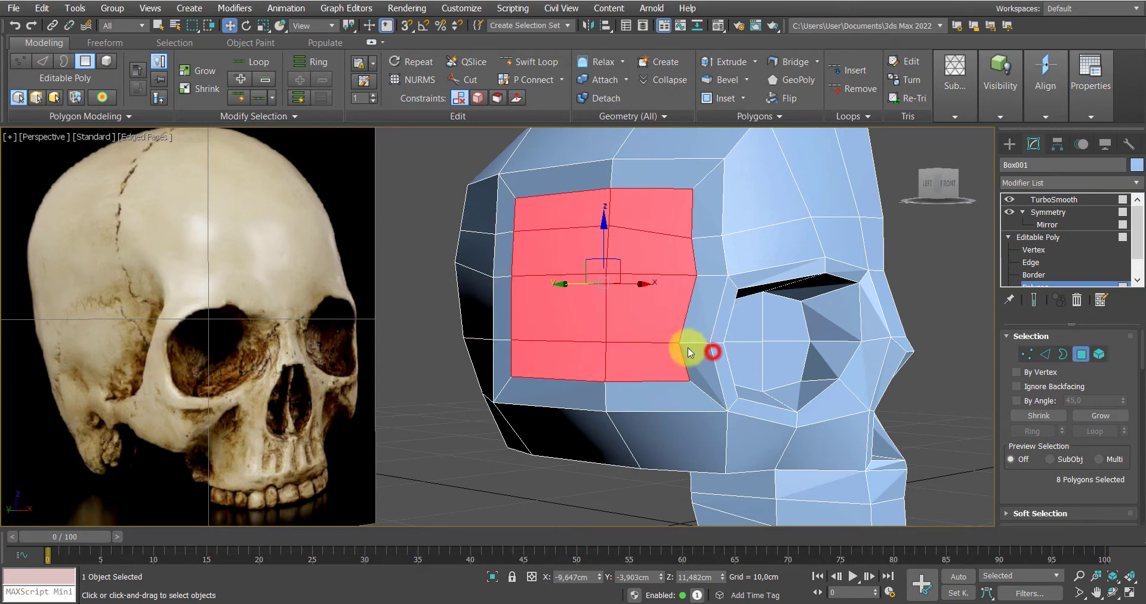
Extrude the inset temple polygons slightly inward to form a shallow recess
alt+middle_drag(687, 348, 594, 367)
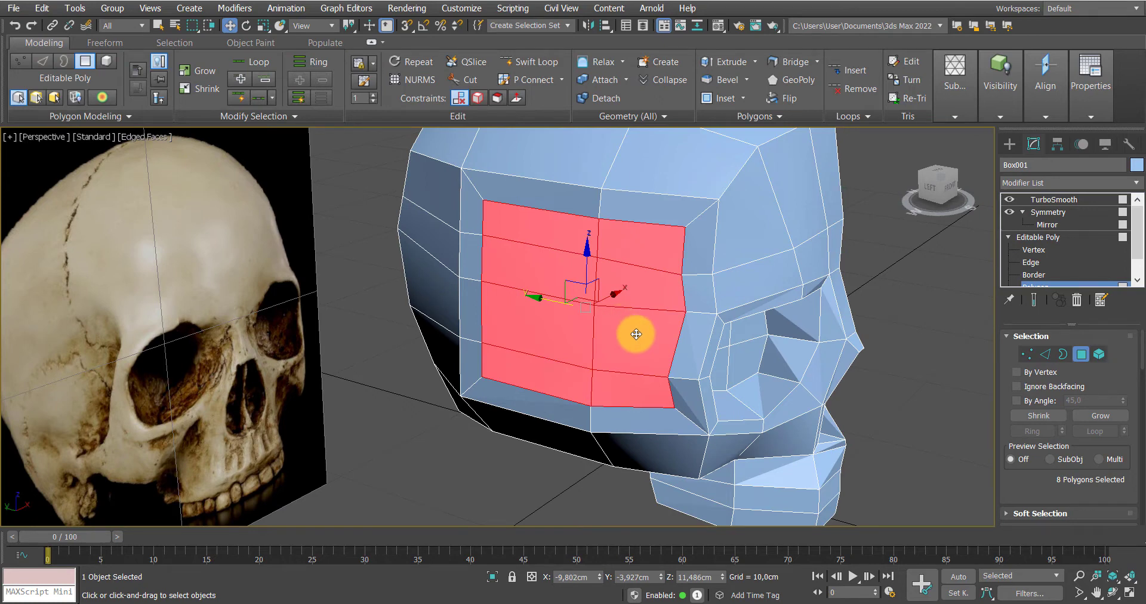
key(shift+e)
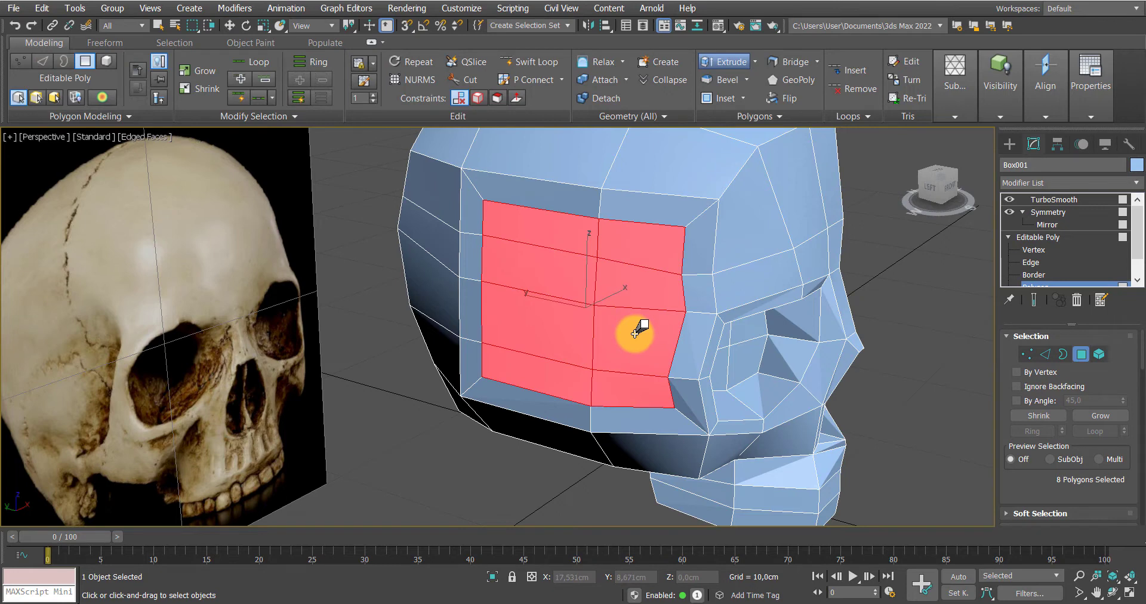
drag(635, 335, 636, 335)
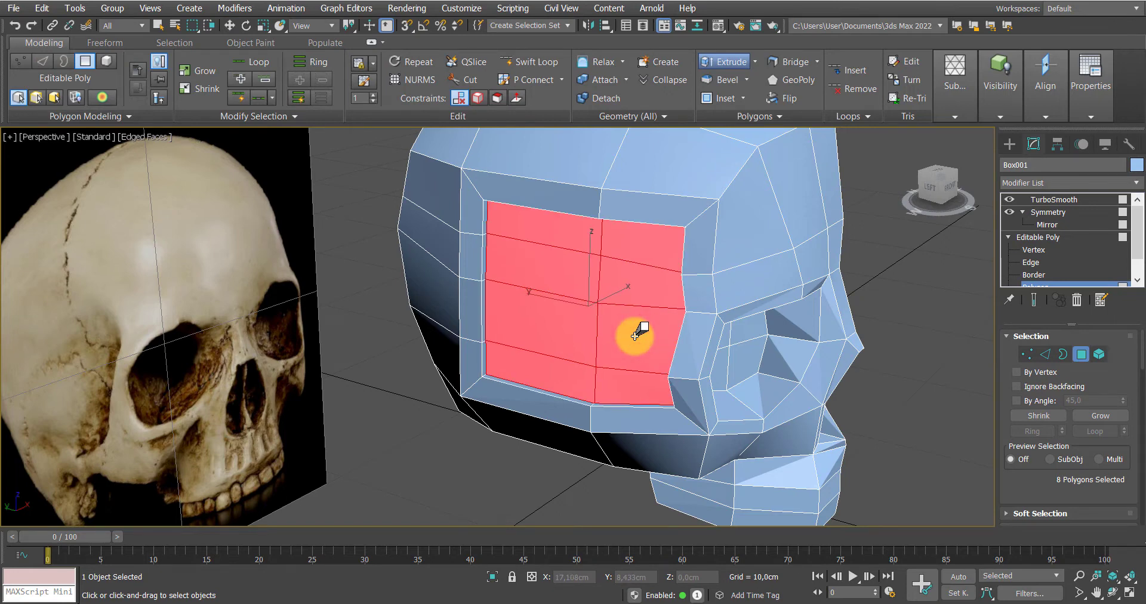
alt+middle_drag(637, 334, 654, 324)
Scale the recessed temple polygons down slightly so the recess walls slope inward
key(r)
drag(601, 298, 604, 307)
alt+middle_drag(604, 306, 585, 336)
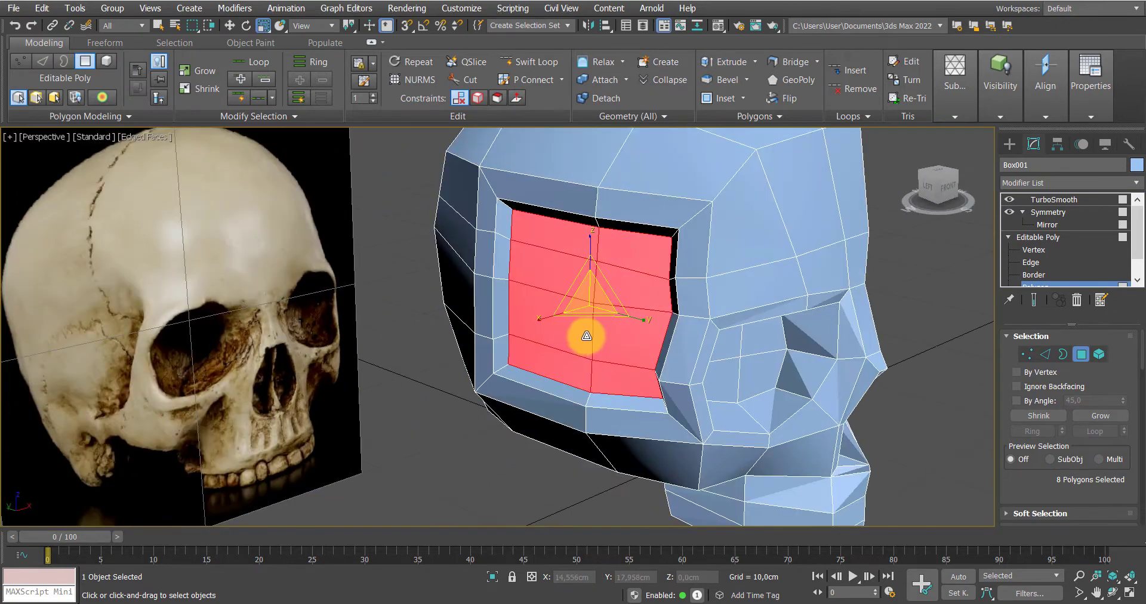
Rotate the recessed temple polygons about 7 degrees around the vertical axis, then fine-tune their tilt
key(e)
drag(593, 321, 595, 322)
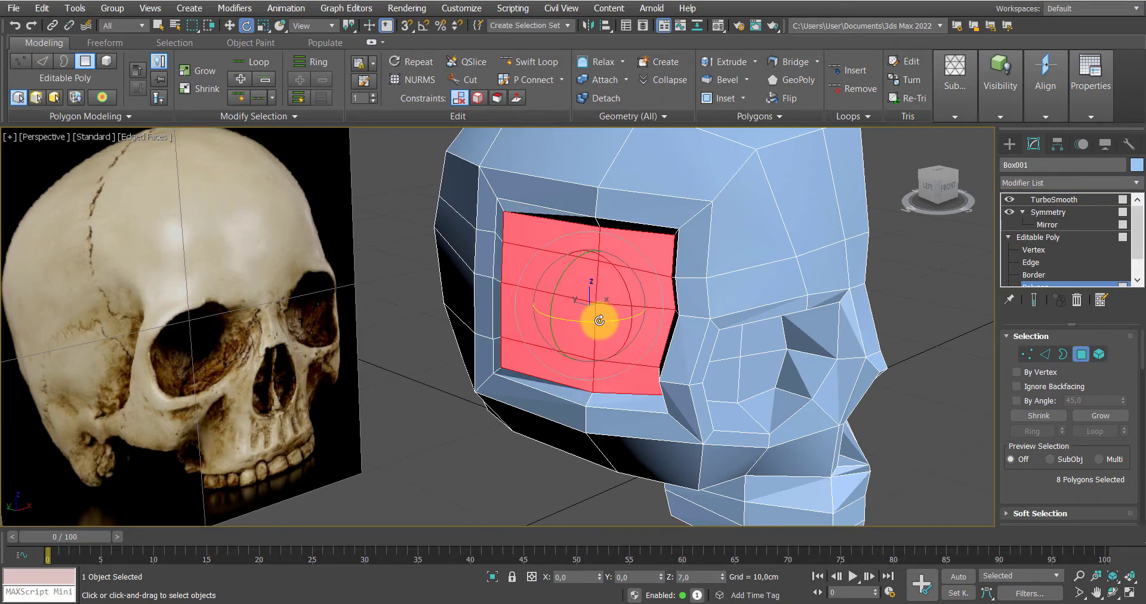
alt+middle_drag(595, 323, 594, 299)
alt+middle_drag(658, 234, 511, 282)
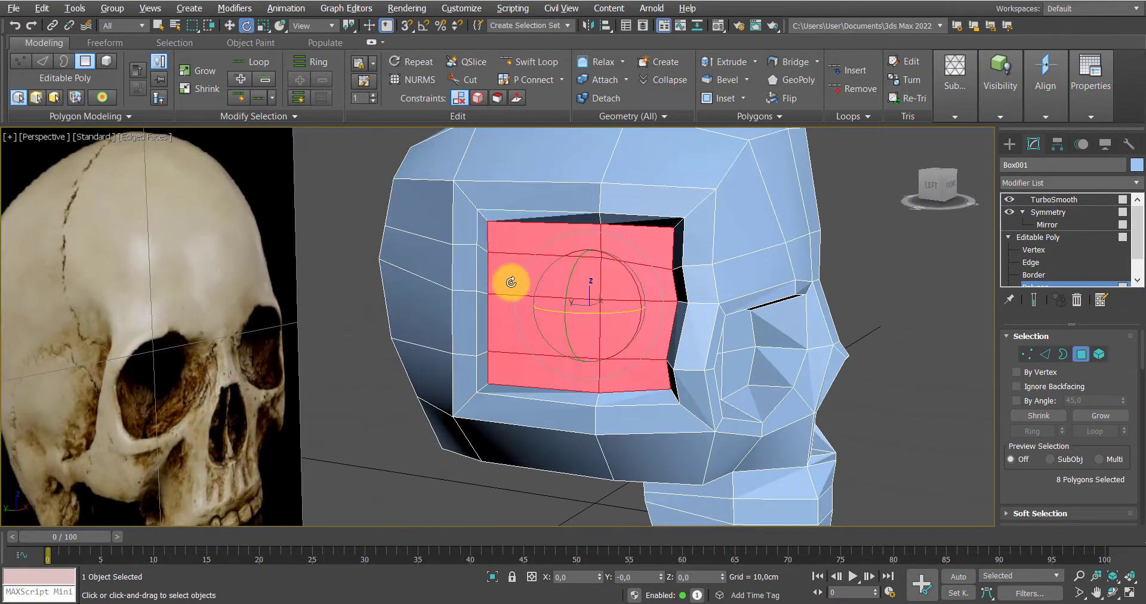
mouse_move(571, 271)
mouse_down()
mouse_move(584, 287)
mouse_move(569, 275)
mouse_up()
alt+middle_drag(569, 278, 568, 345)
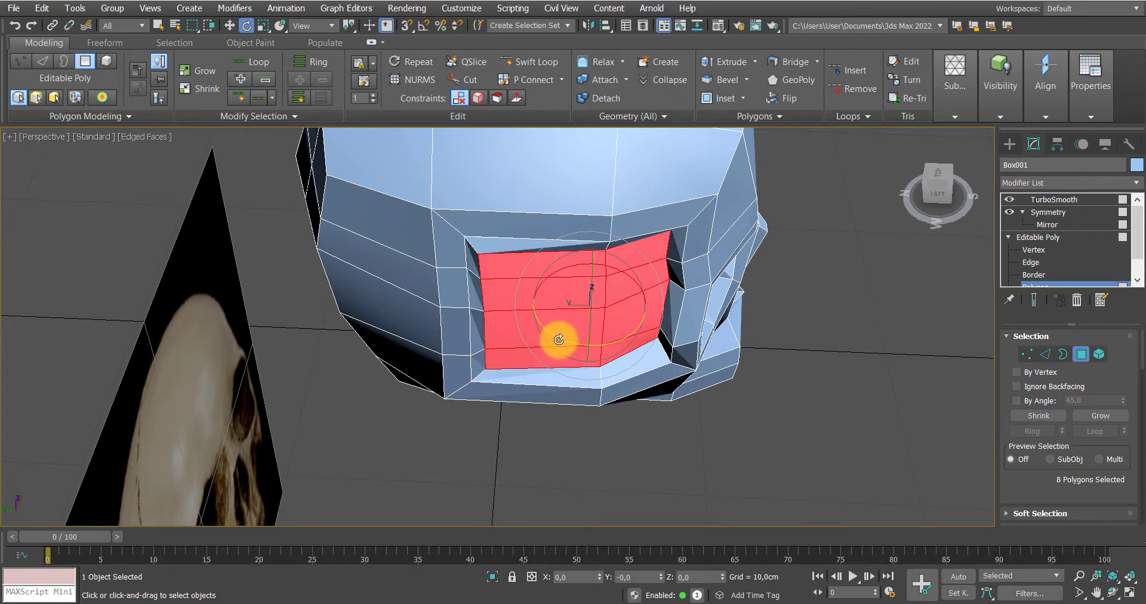
Deselect the polygons and examine the temple recess on the TurboSmooth result without edged faces, beside the reference image
alt+middle_drag(608, 339, 907, 289)
click(908, 285)
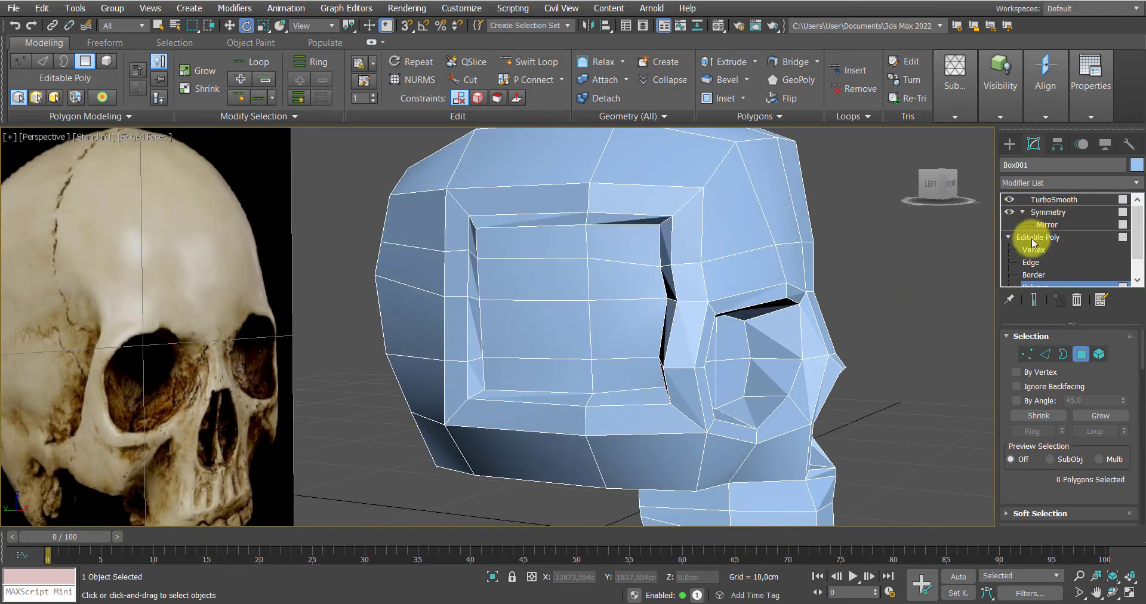
click(1031, 236)
click(1061, 200)
alt+middle_drag(787, 312, 648, 283)
key(F4)
scroll(734, 305, down, 5)
scroll(504, 263, up, 3)
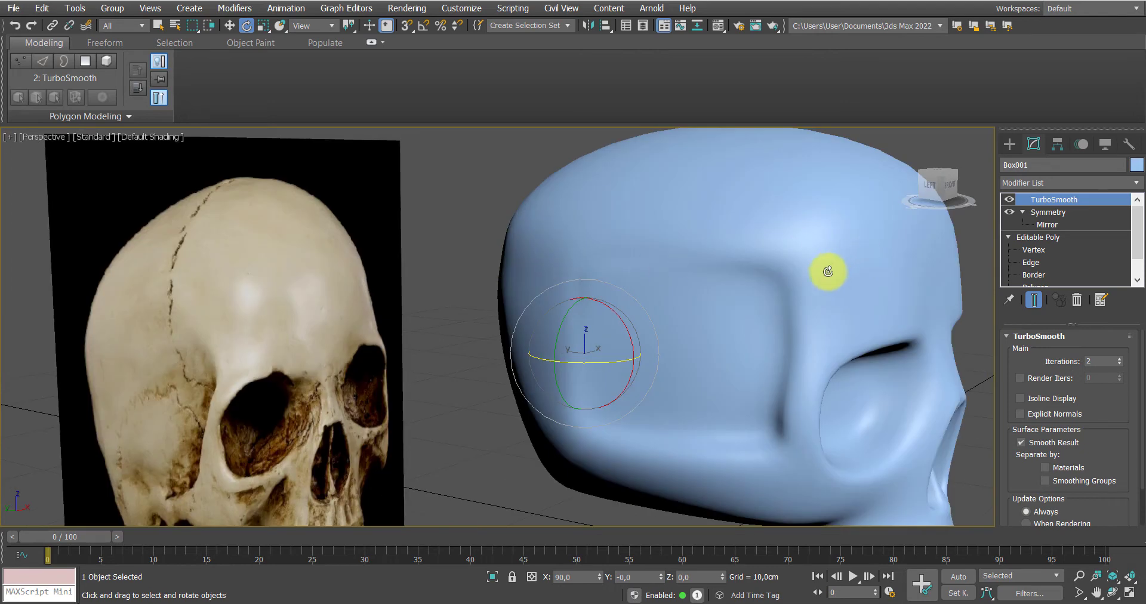
scroll(738, 271, down, 3)
middle_drag(762, 284, 704, 275)
Return to vertex editing with edged faces and select the upper front corner vertex of the temple recess
click(1025, 252)
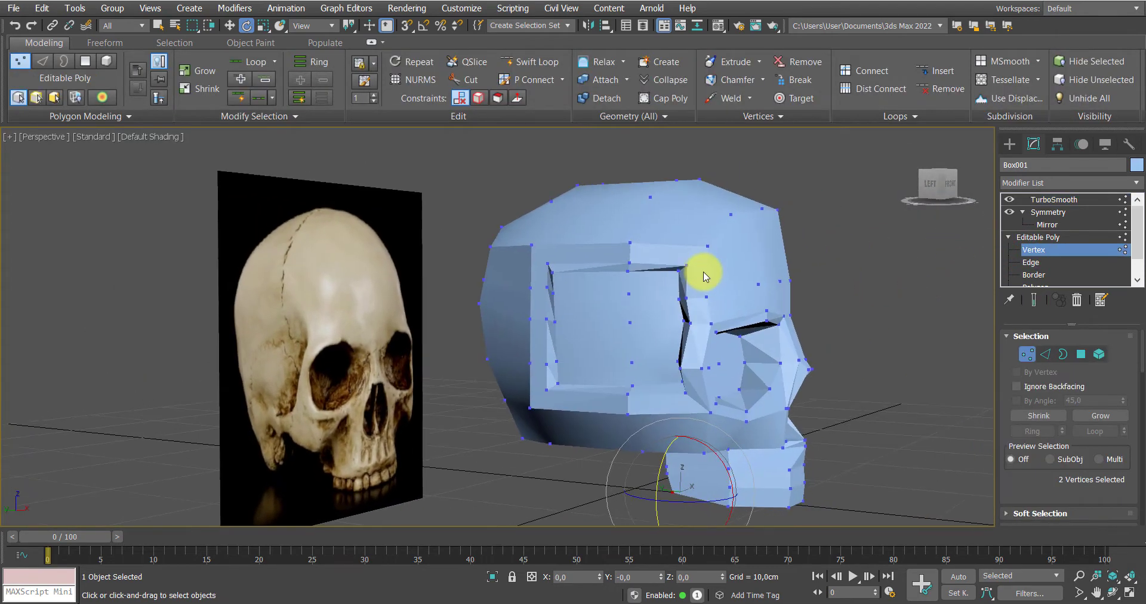
key(F4)
click(679, 271)
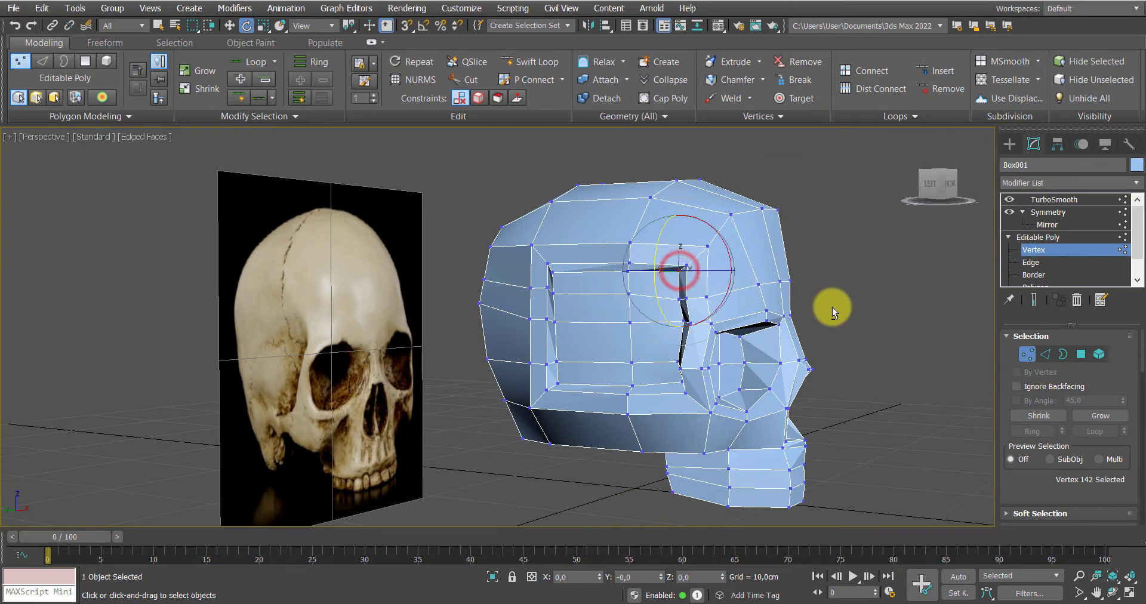
Enable Soft Selection for the selected corner vertex and set its falloff to 3.2 cm
alt+middle_drag(832, 307, 983, 396)
drag(1030, 502, 1044, 416)
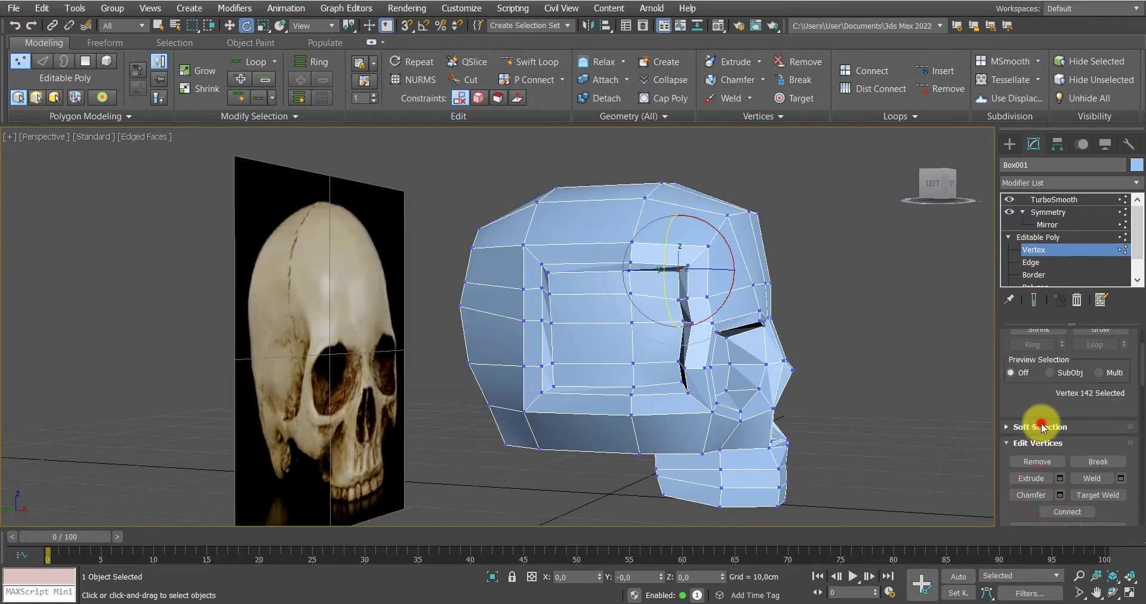
click(1042, 426)
drag(1031, 327, 1031, 435)
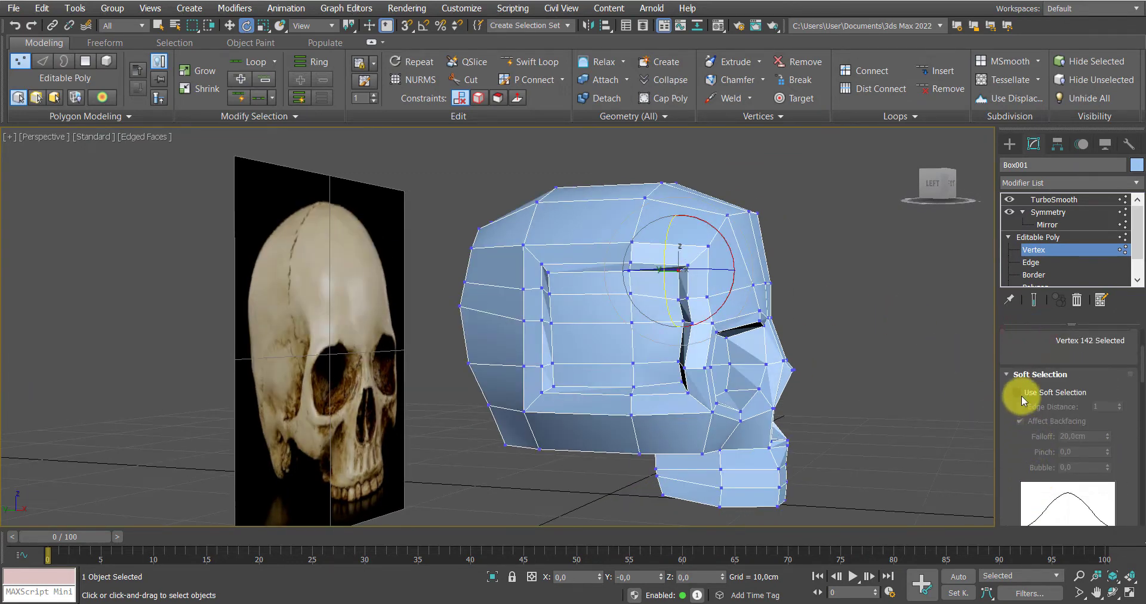
click(1021, 396)
alt+middle_drag(817, 364, 814, 378)
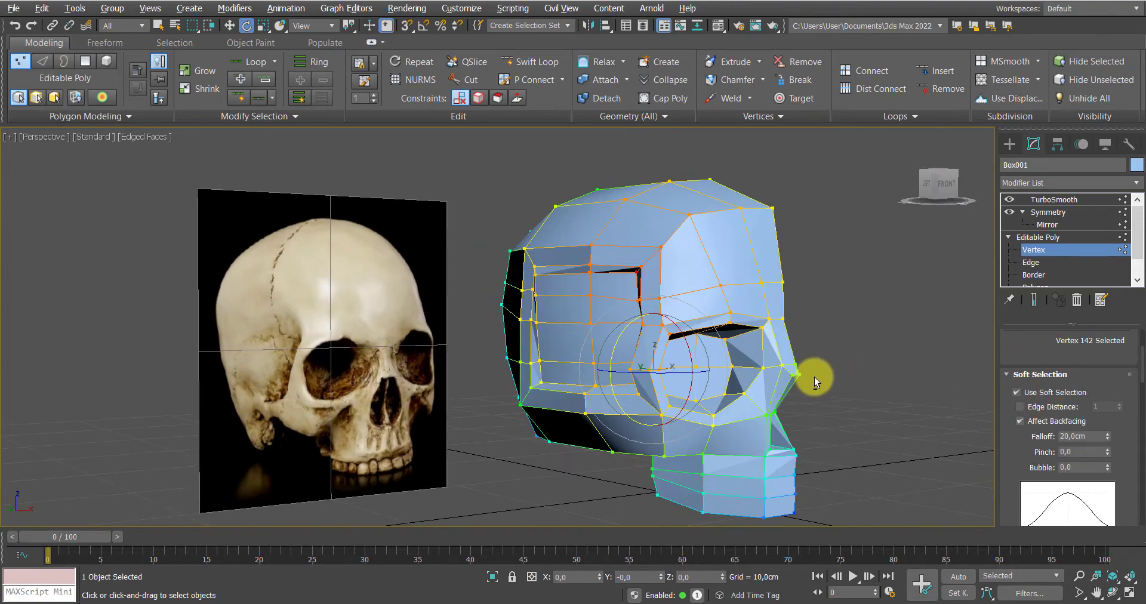
alt+middle_drag(660, 425, 659, 311)
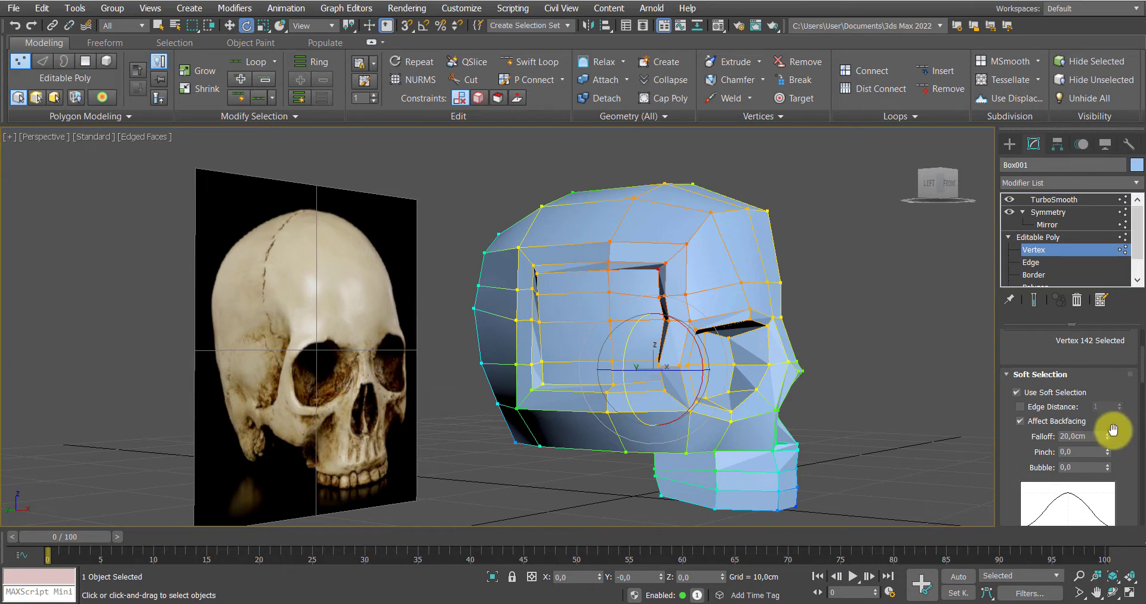
drag(1110, 438, 1117, 489)
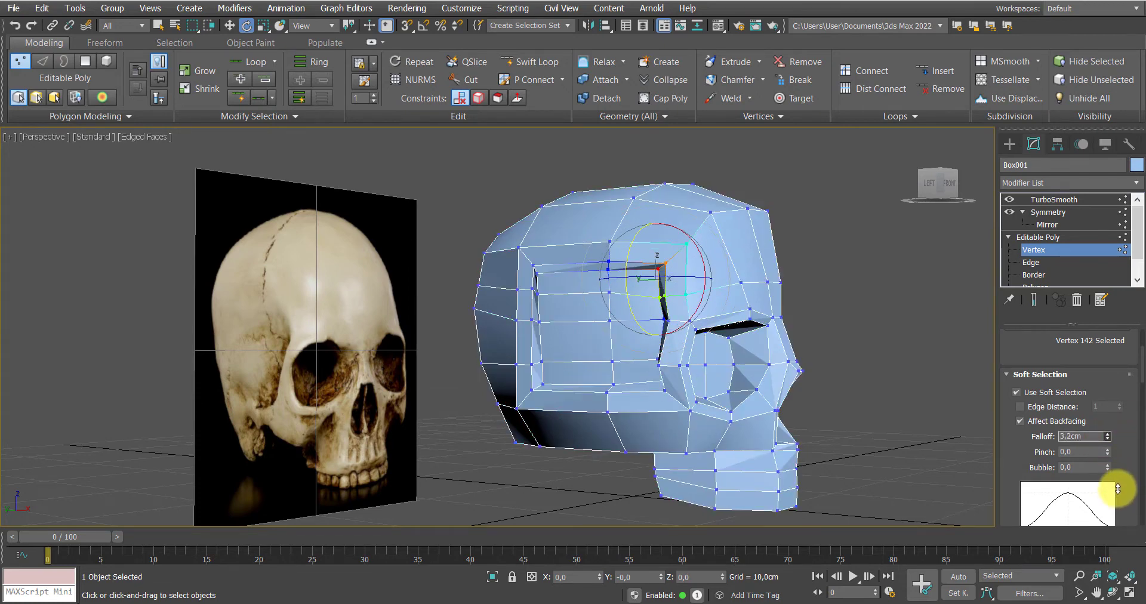
drag(1023, 453, 1036, 309)
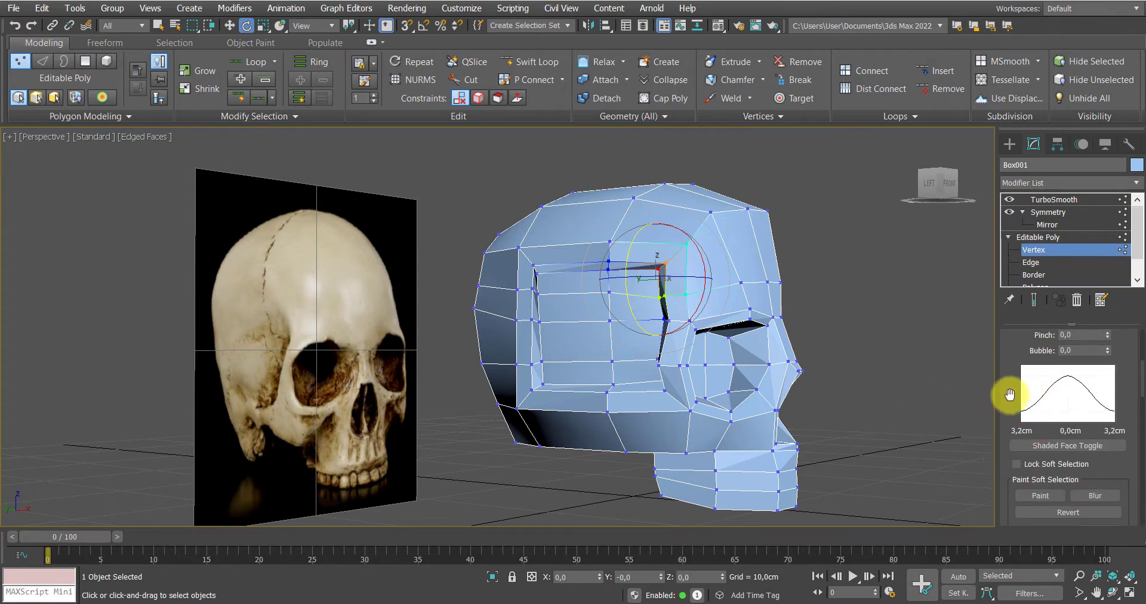
Relax the soft-selected upper front corner of the temple recess with an amount of 1.0 and 5 iterations
scroll(1036, 397, down, 5)
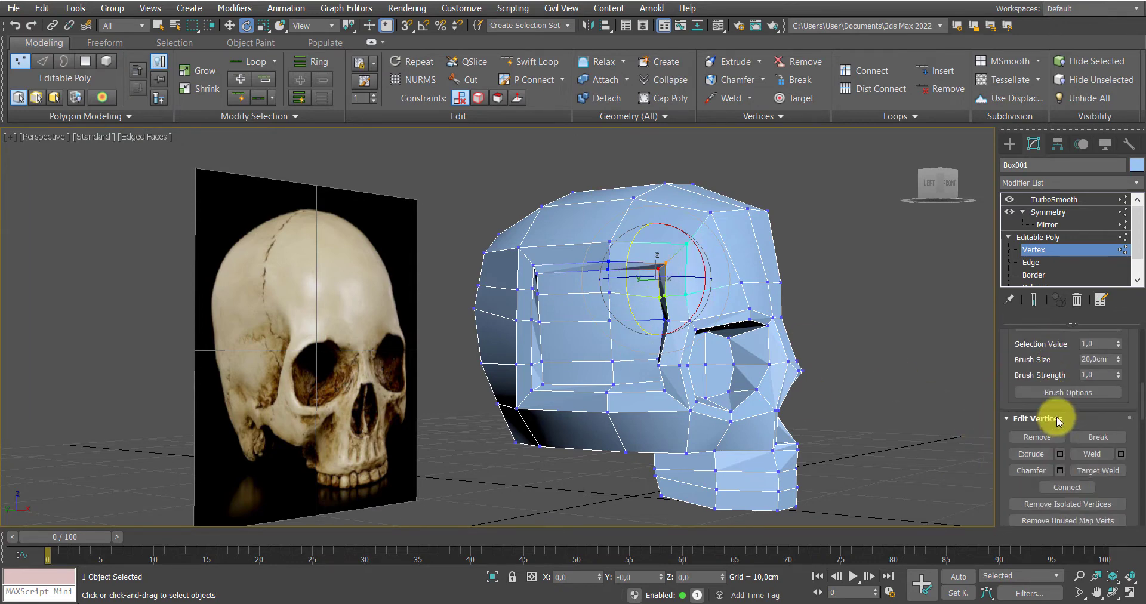
scroll(1057, 421, down, 7)
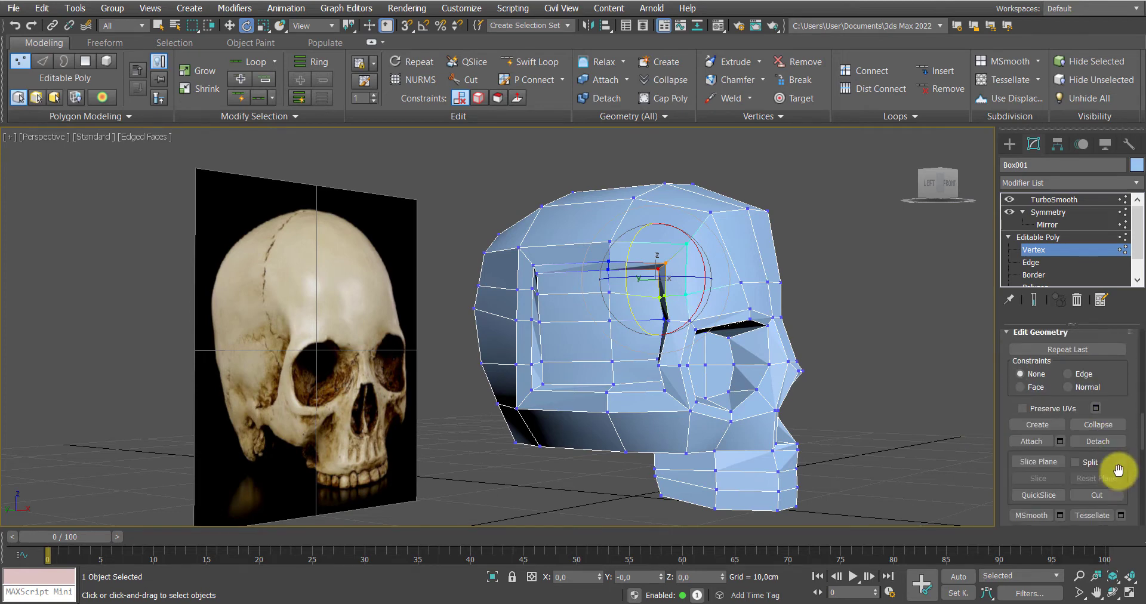
scroll(1117, 471, down, 3)
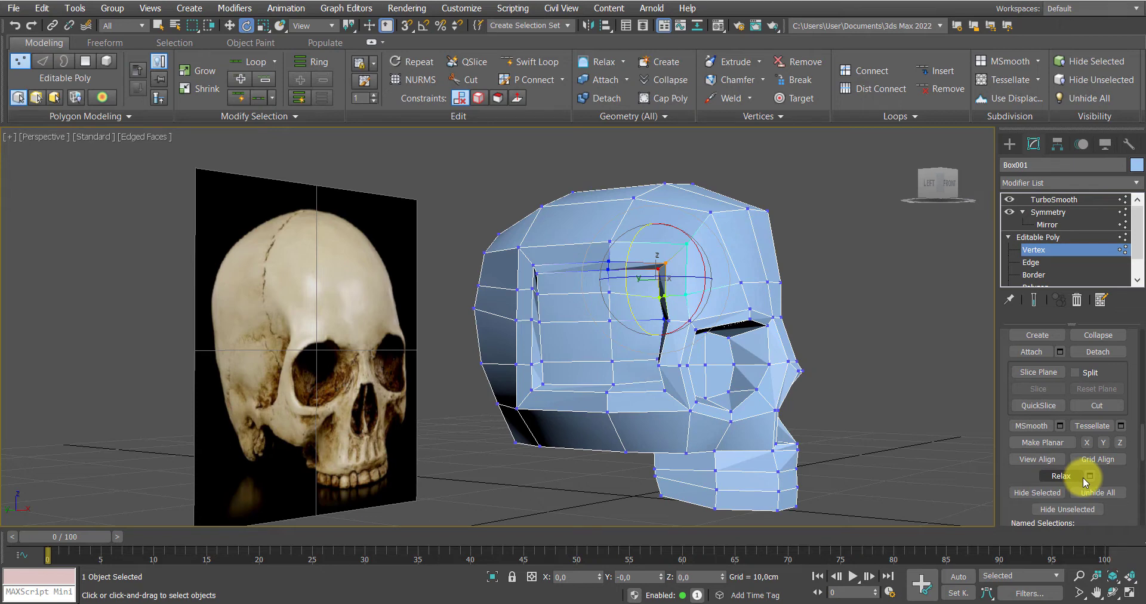
click(1089, 476)
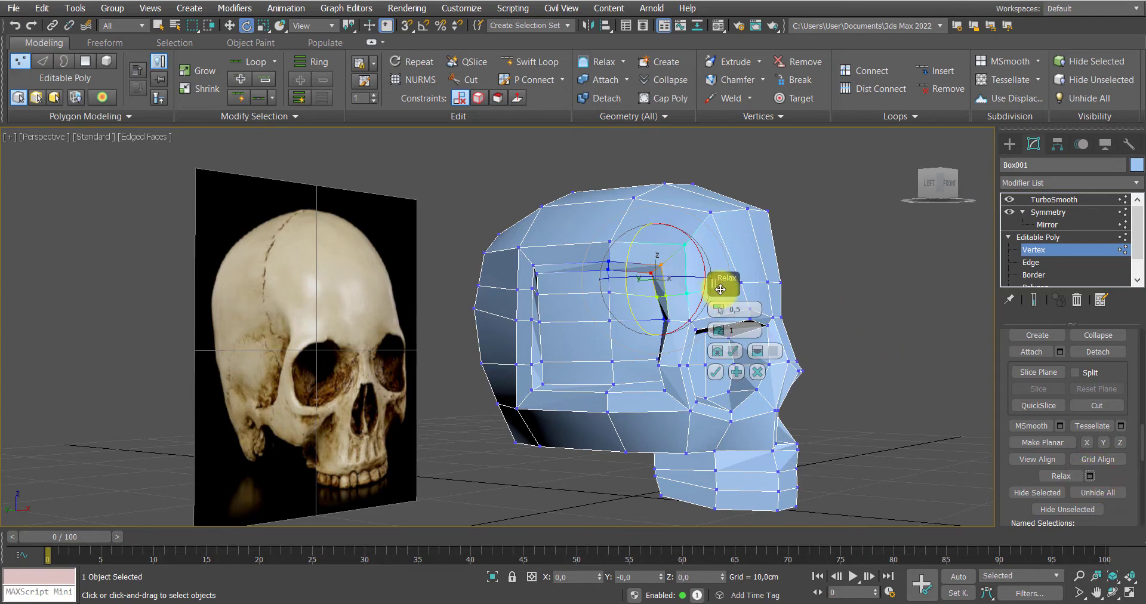
scroll(659, 271, up, 3)
alt+middle_drag(660, 271, 780, 325)
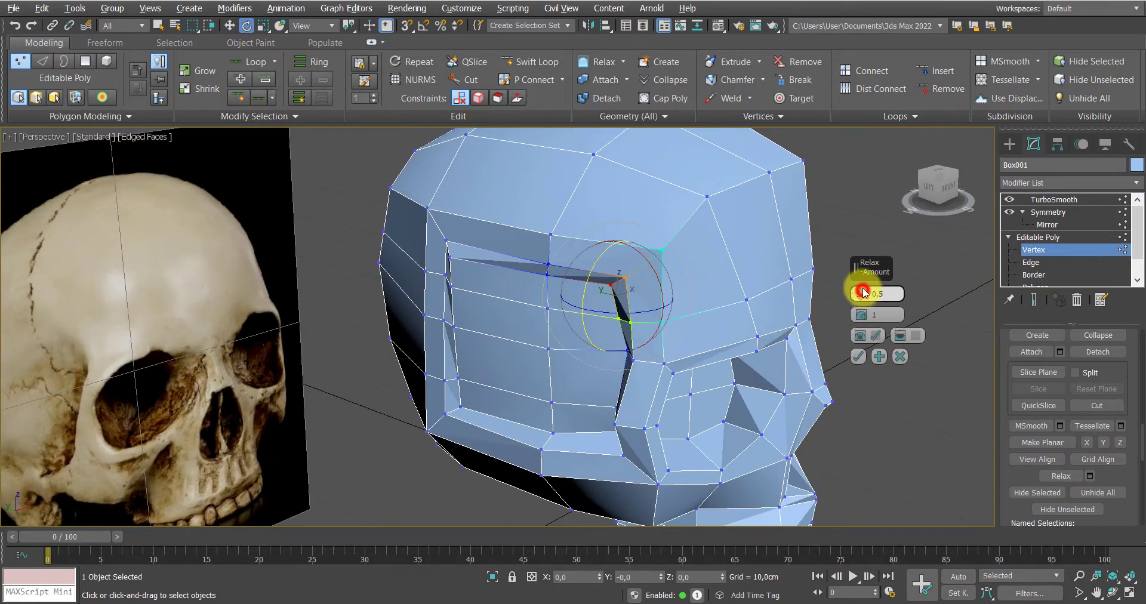
drag(863, 292, 865, 277)
text(5)
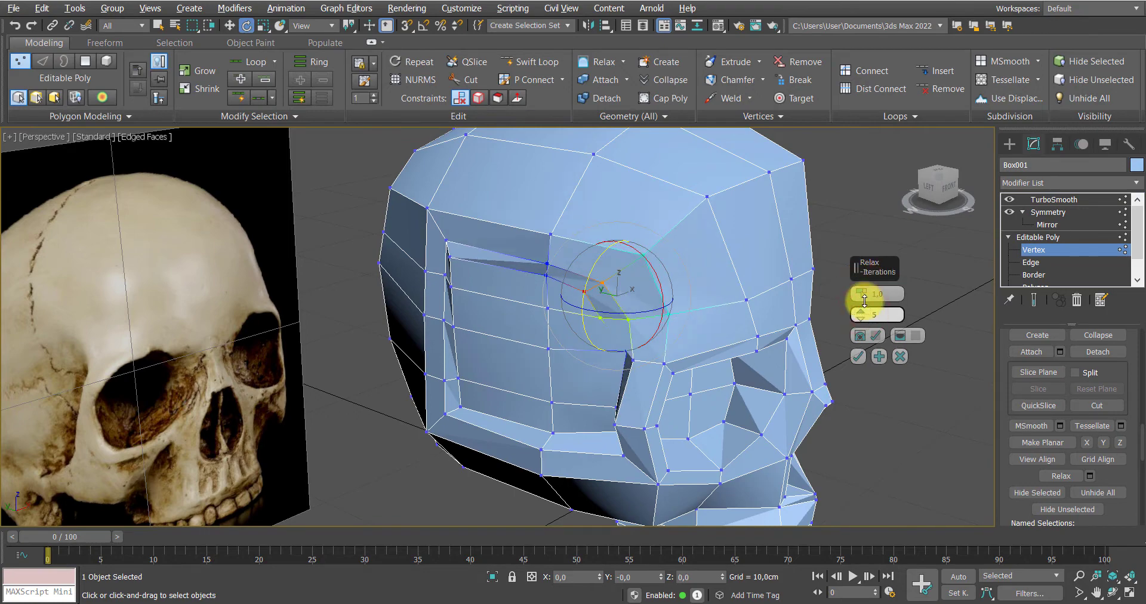
mouse_move(665, 328)
alt+middle_down()
mouse_move(660, 307)
mouse_move(640, 309)
mouse_move(657, 312)
alt+middle_up()
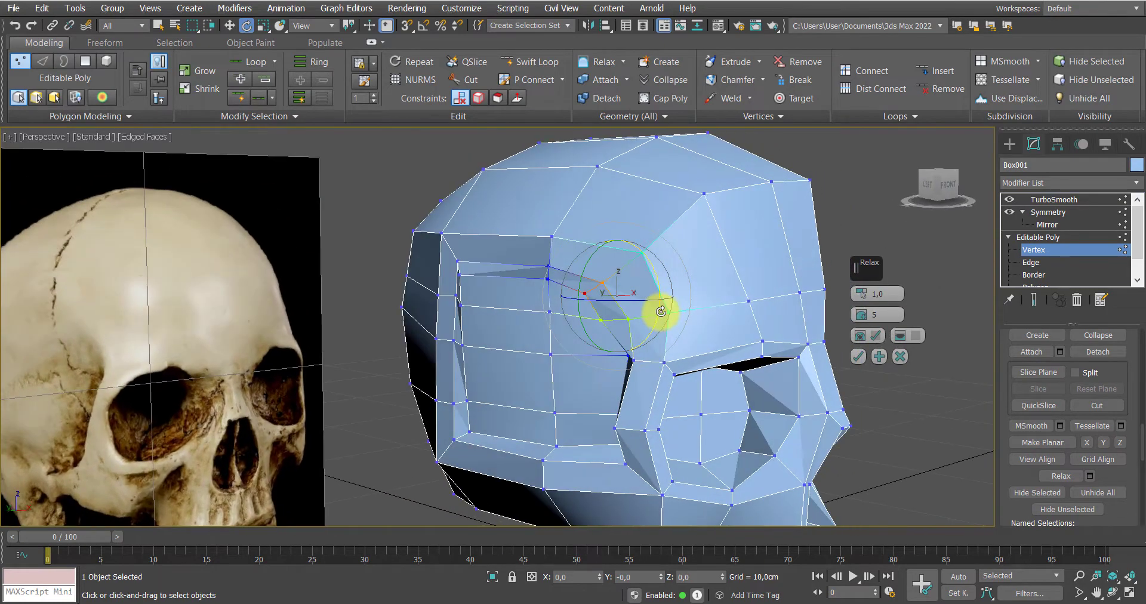
click(883, 357)
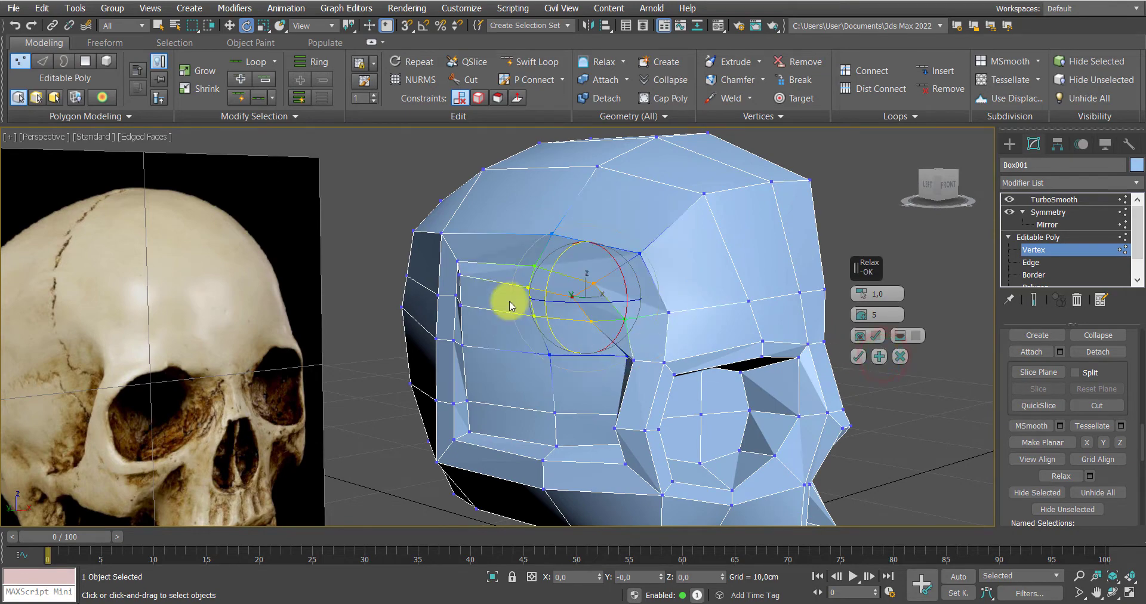
Select the upper rear corner vertex of the temple recess and apply the same Relax settings there
click(459, 261)
alt+middle_drag(458, 266, 509, 292)
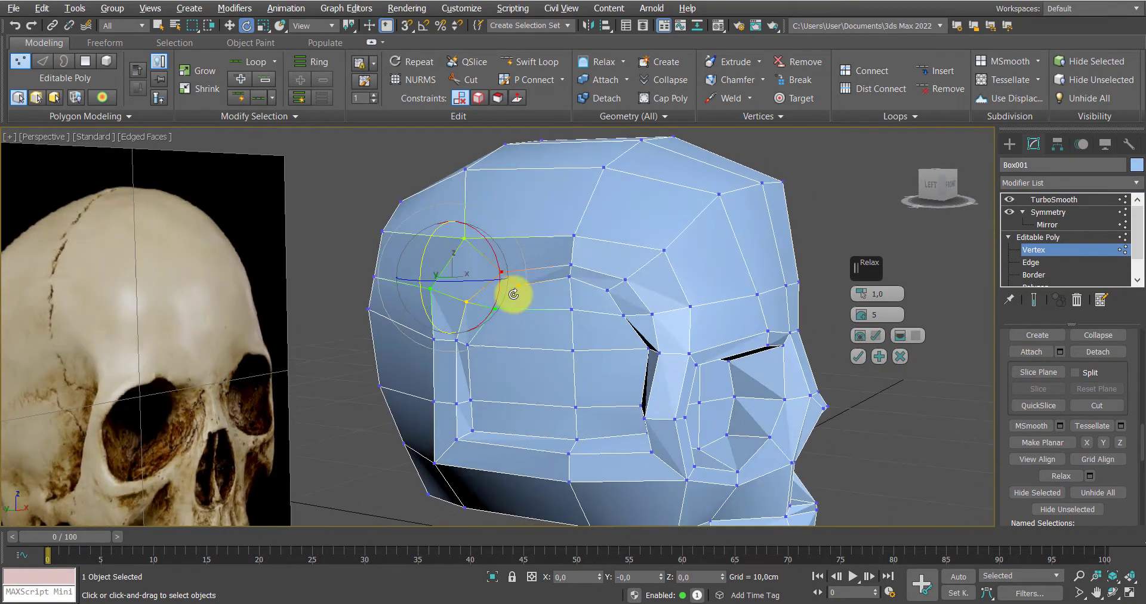
click(337, 207)
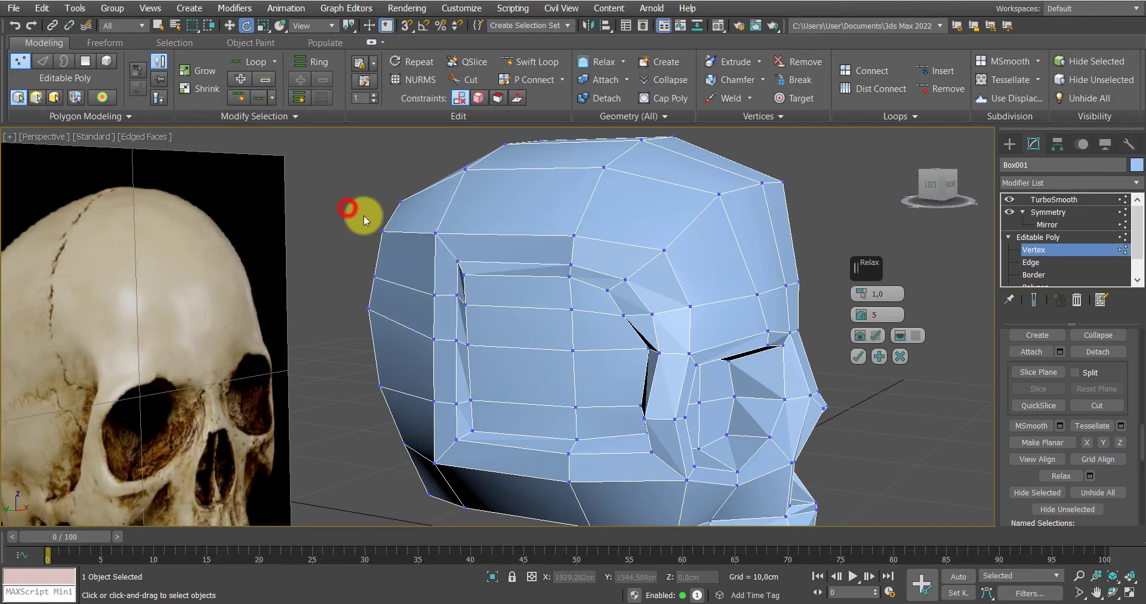
click(456, 261)
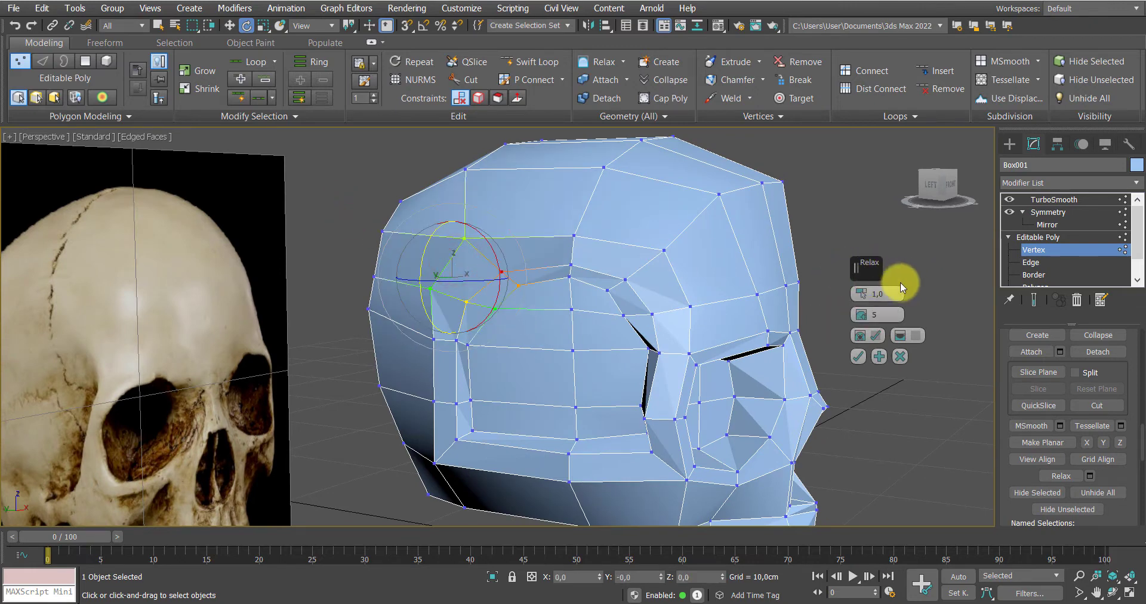
middle_drag(568, 374, 568, 341)
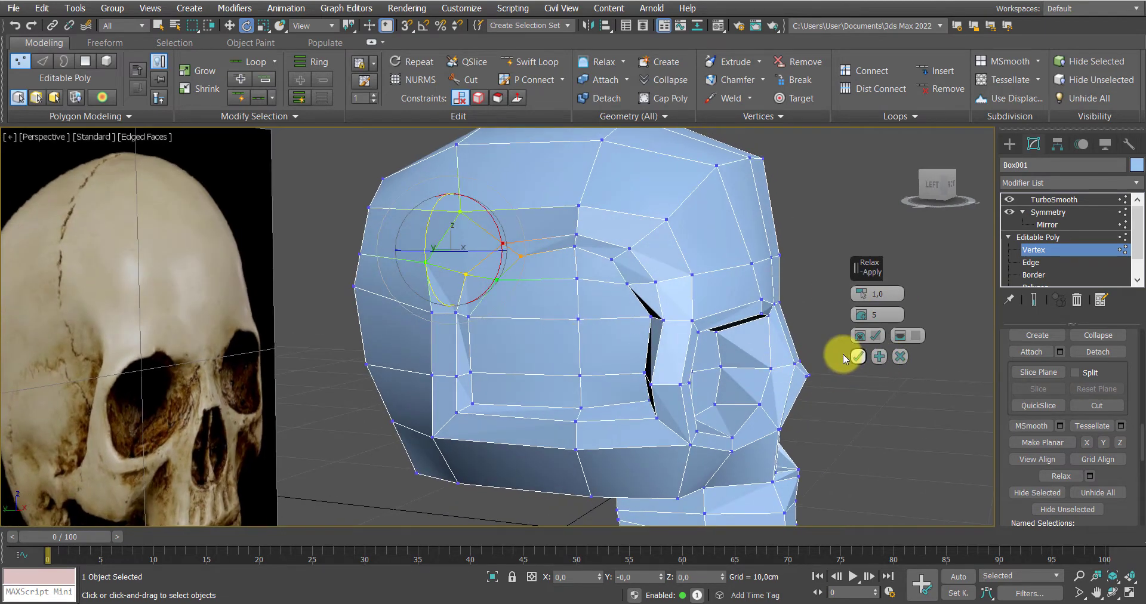
click(878, 356)
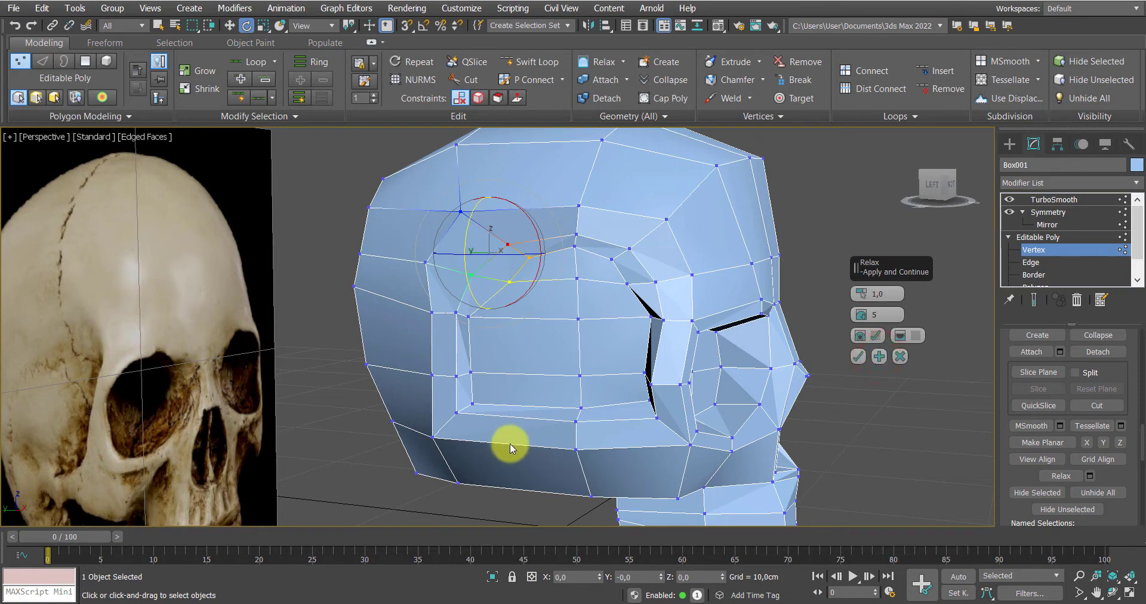
Relax the lower rear corner and rear edge vertices of the temple recess with amount 1.0 and 5 iterations, then deselect them
click(456, 412)
alt+middle_drag(468, 440, 503, 402)
click(433, 310)
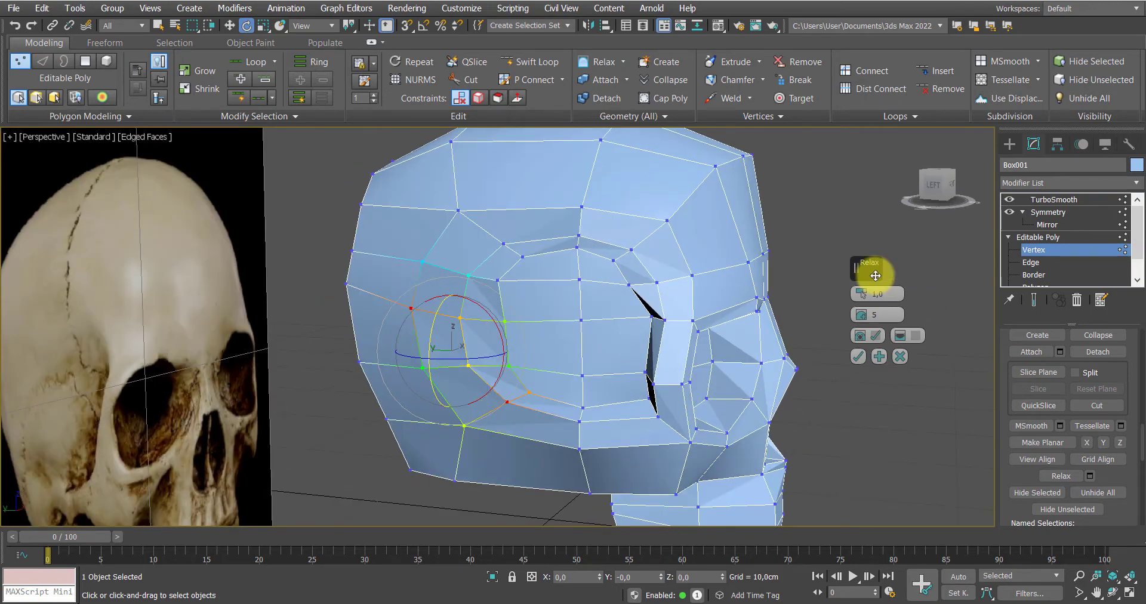
alt+middle_drag(746, 307, 614, 350)
scroll(562, 335, up, 4)
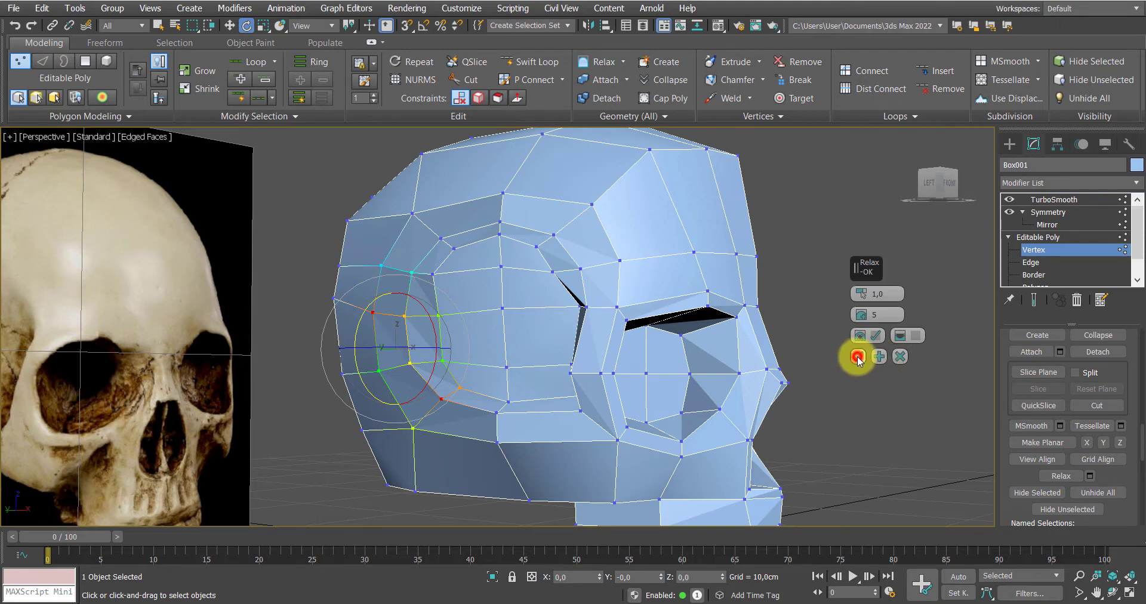
click(857, 357)
click(898, 337)
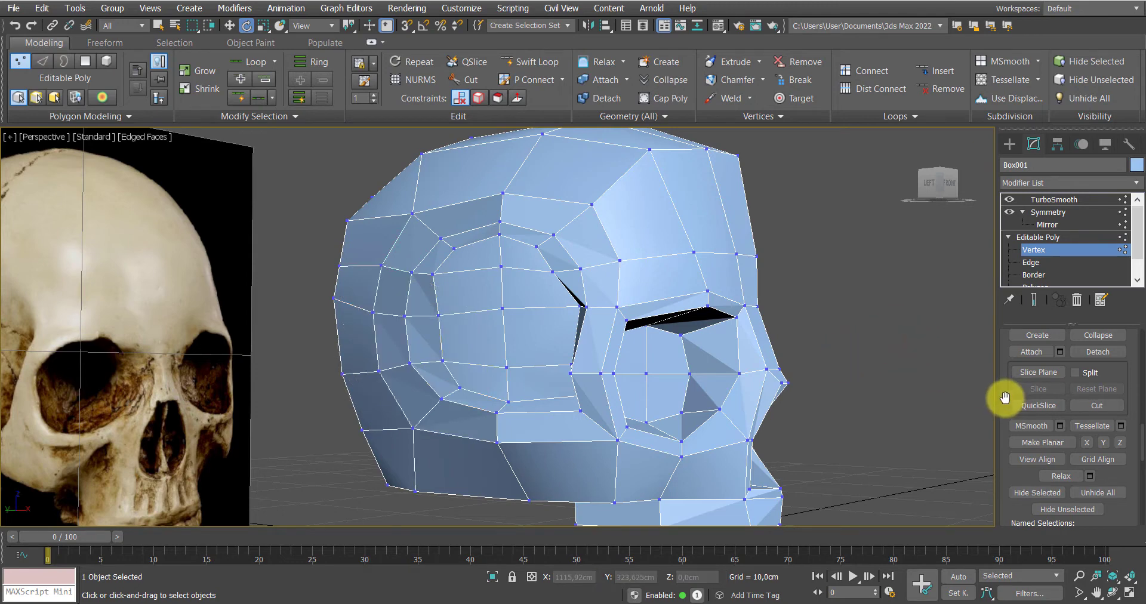
Turn off Soft Selection for the mesh vertices
scroll(1005, 396, up, 5)
scroll(1054, 407, up, 6)
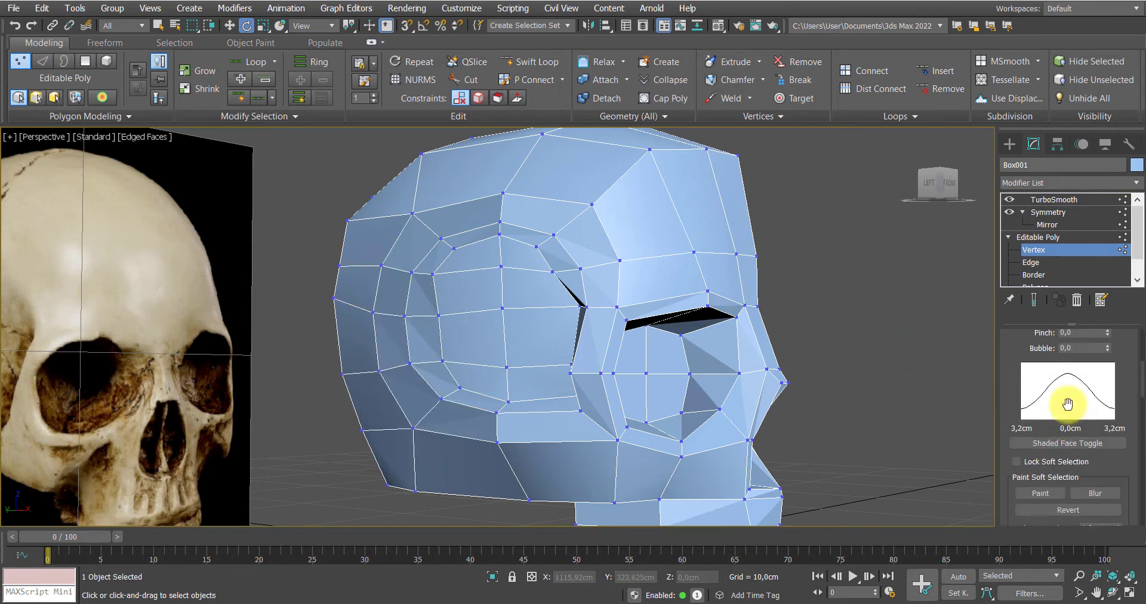
scroll(1014, 426, up, 4)
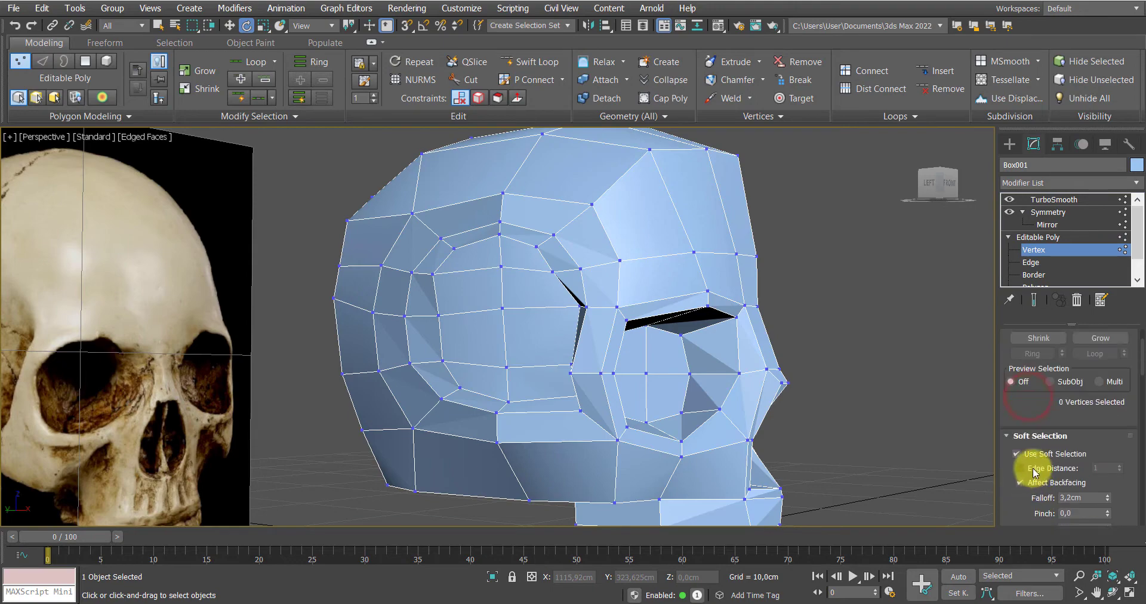
click(1020, 453)
Examine the relaxed temple on the TurboSmooth result without edged faces, beside the reference image
click(1038, 236)
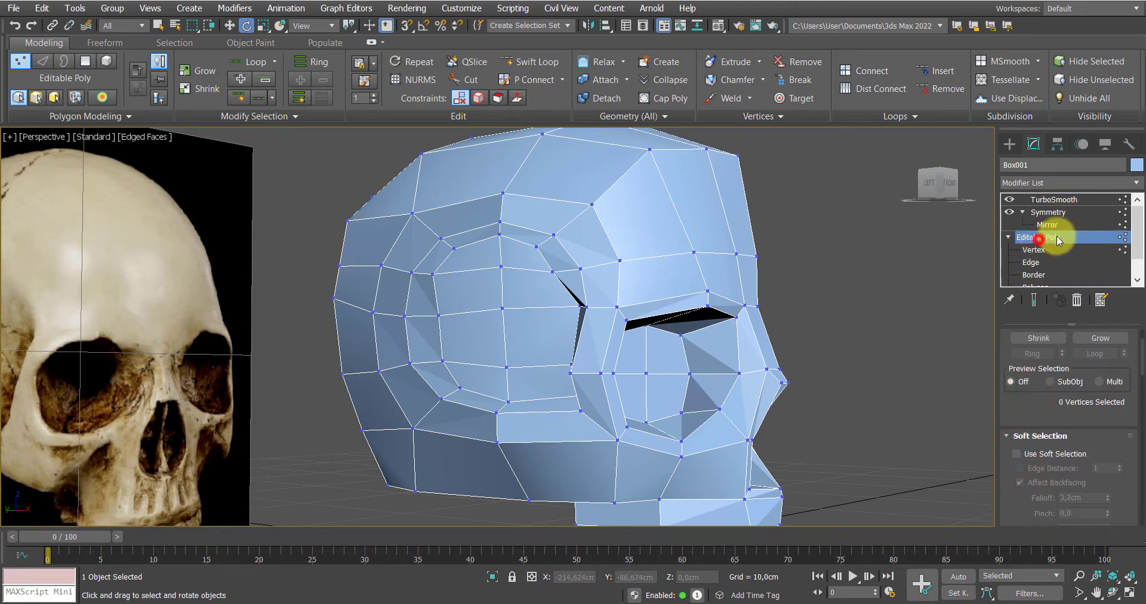
click(1048, 212)
click(1074, 201)
mouse_move(836, 301)
middle_down()
mouse_move(639, 299)
mouse_move(724, 315)
mouse_move(816, 302)
mouse_move(690, 195)
mouse_move(706, 197)
mouse_move(721, 235)
mouse_move(740, 245)
mouse_move(609, 235)
mouse_move(672, 230)
mouse_move(671, 247)
mouse_move(704, 266)
middle_up()
key(F4)
scroll(818, 293, down, 3)
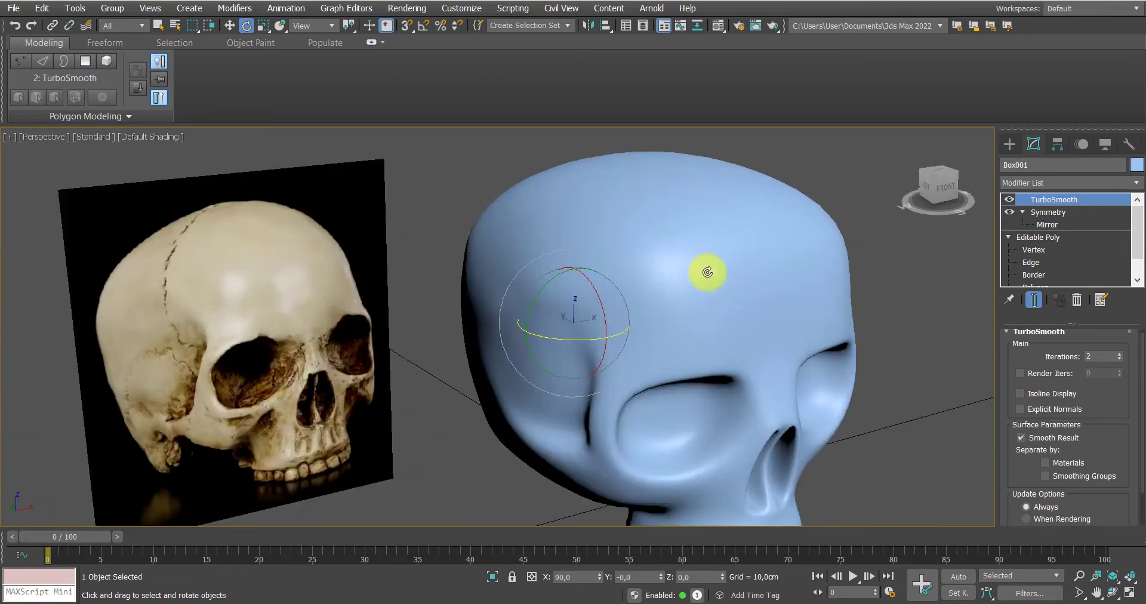
Select the upper forehead vertex with edged faces shown and enable Soft Selection with a falloff of about 8.65 cm
click(1034, 250)
click(658, 248)
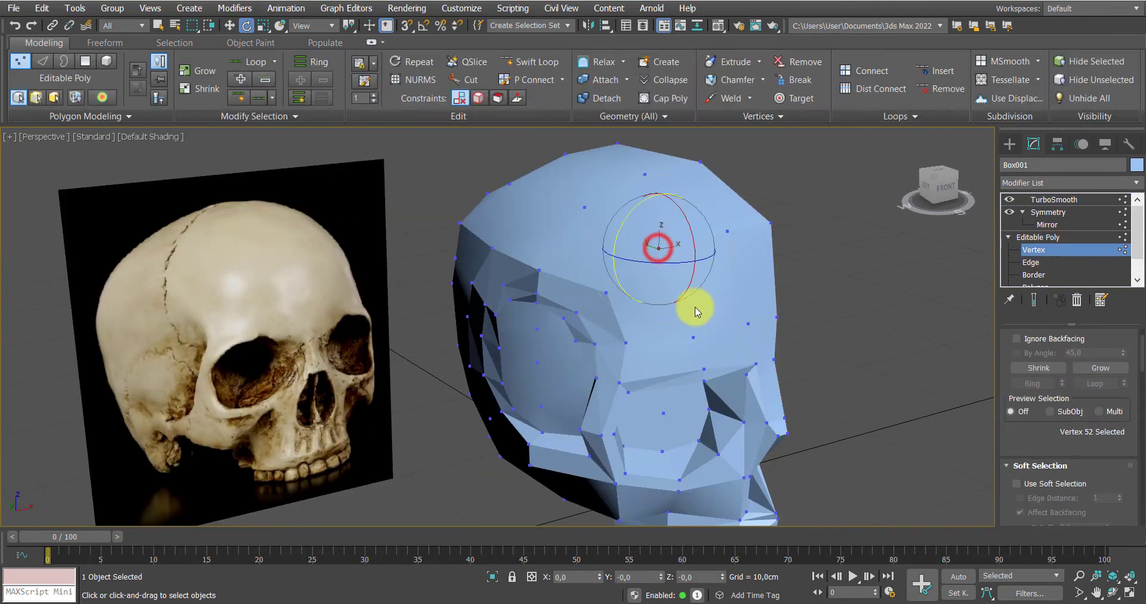
key(F4)
alt+middle_drag(690, 307, 805, 358)
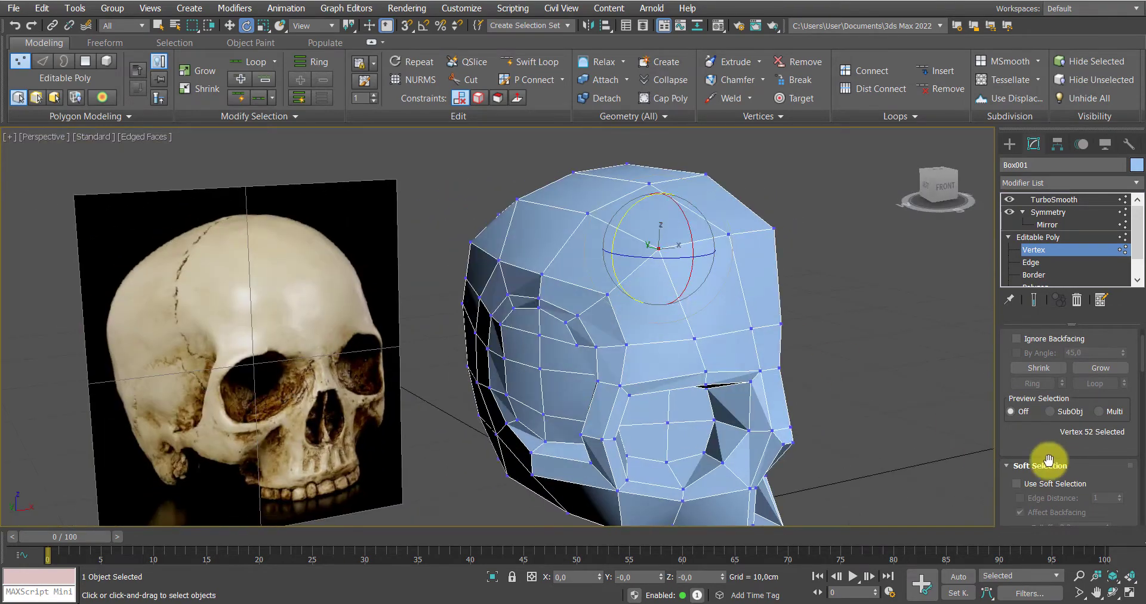
click(1016, 484)
scroll(1041, 429, down, 3)
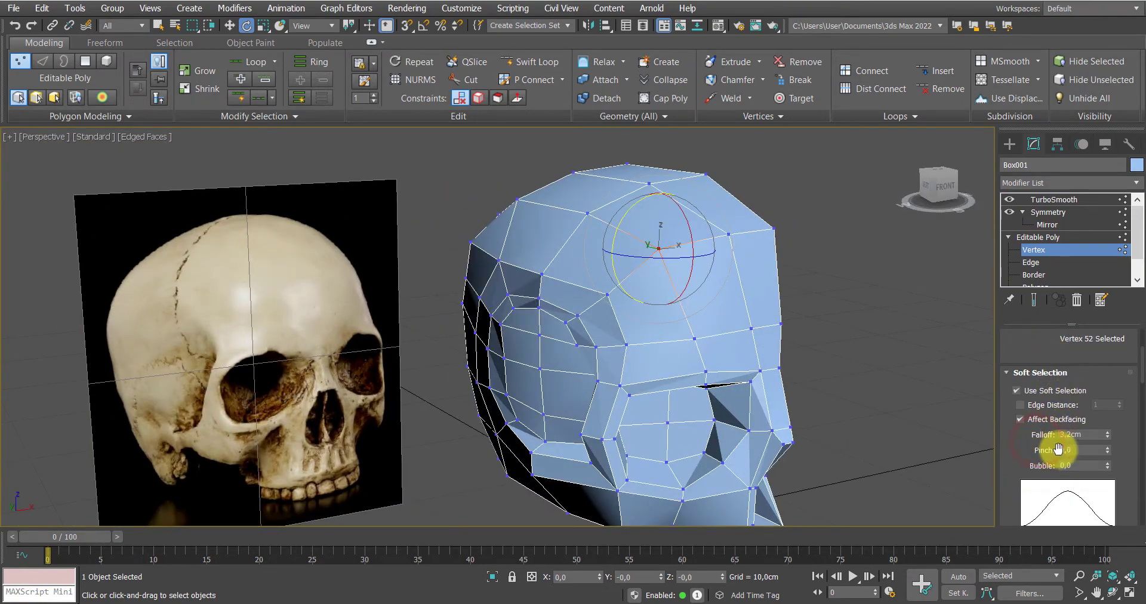
drag(1107, 432, 1120, 379)
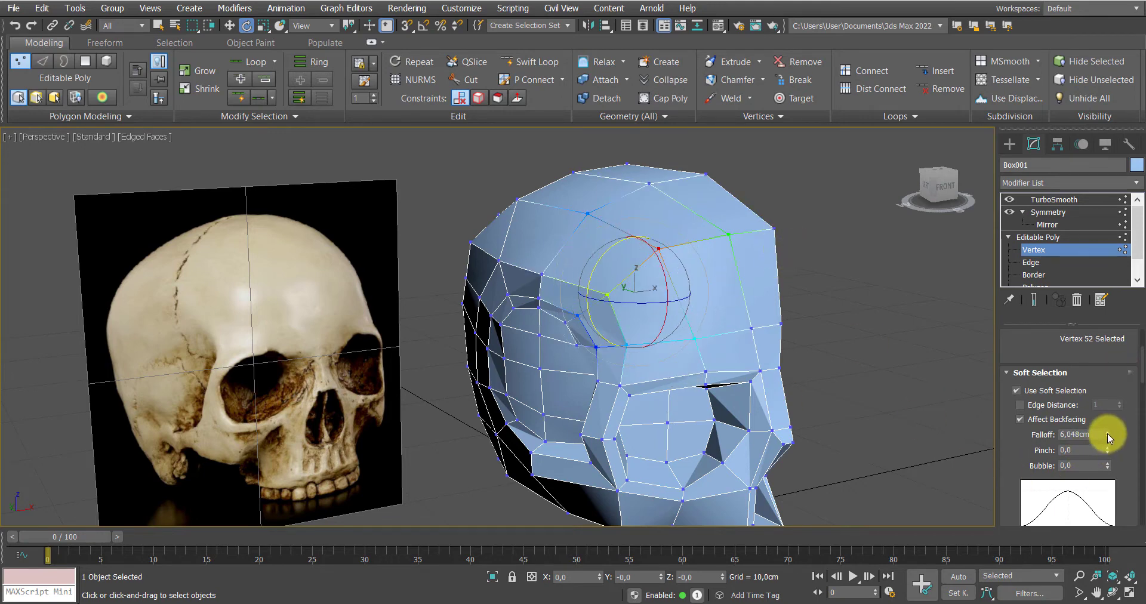
drag(1107, 433, 1108, 417)
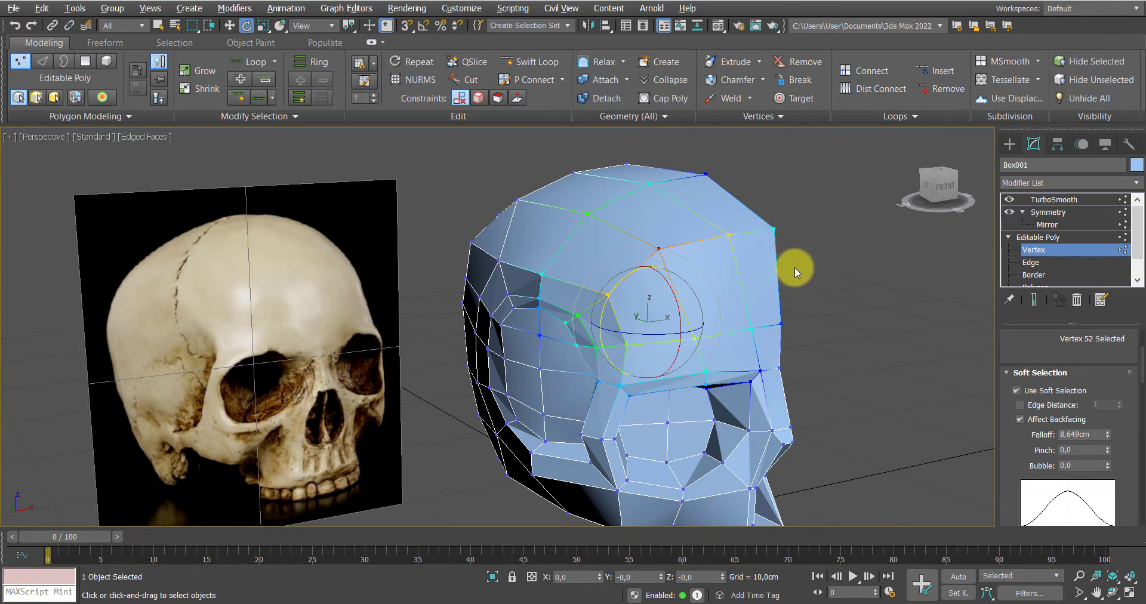
Try to relax the soft-selected forehead area with an amount of 1.0 and 1 iteration, holding the boundary points
mouse_move(793, 267)
alt+middle_down()
mouse_move(762, 238)
mouse_move(808, 274)
alt+middle_up()
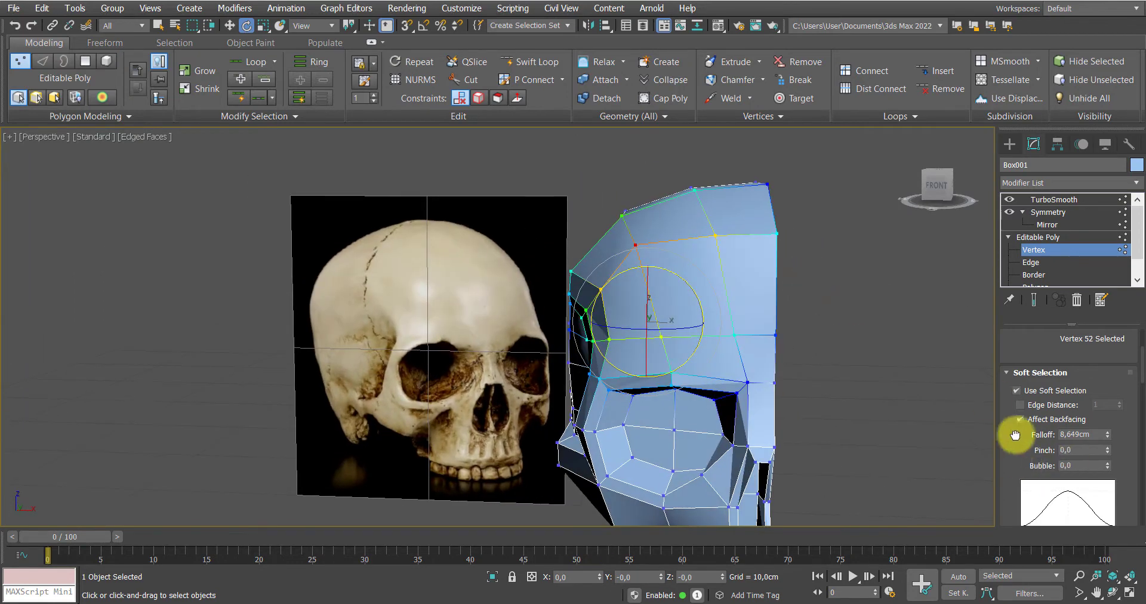
scroll(1048, 468, down, 5)
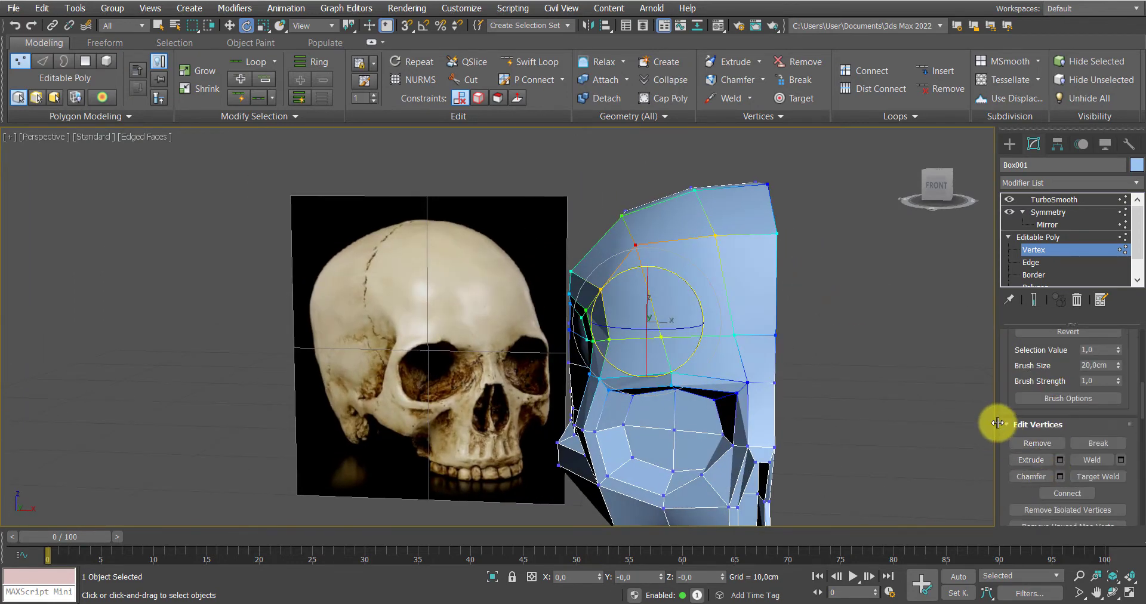
scroll(1056, 471, down, 7)
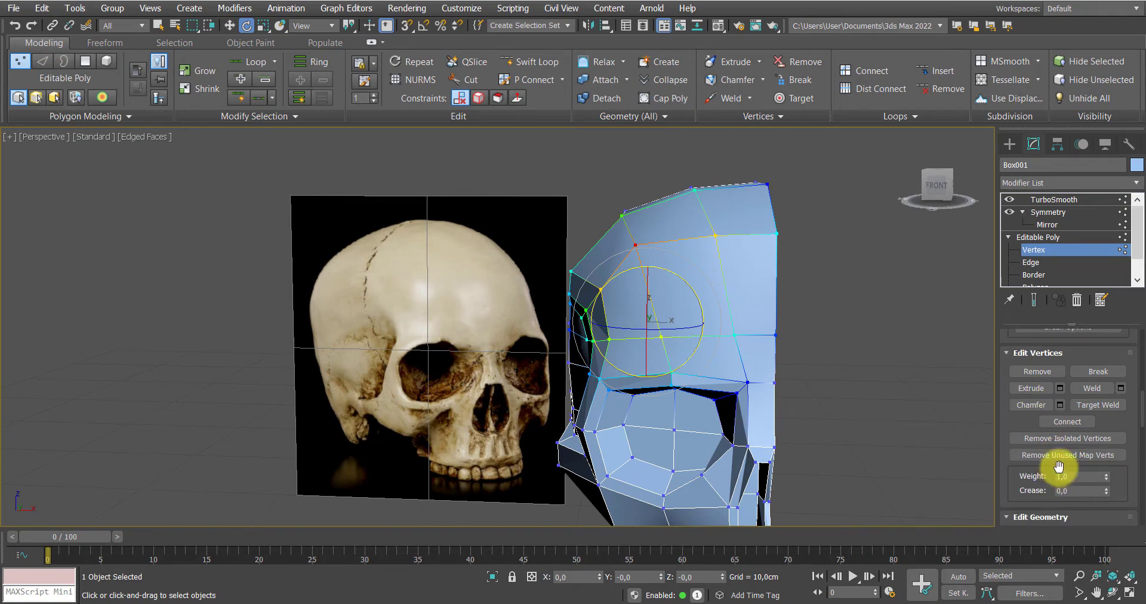
scroll(1062, 463, down, 8)
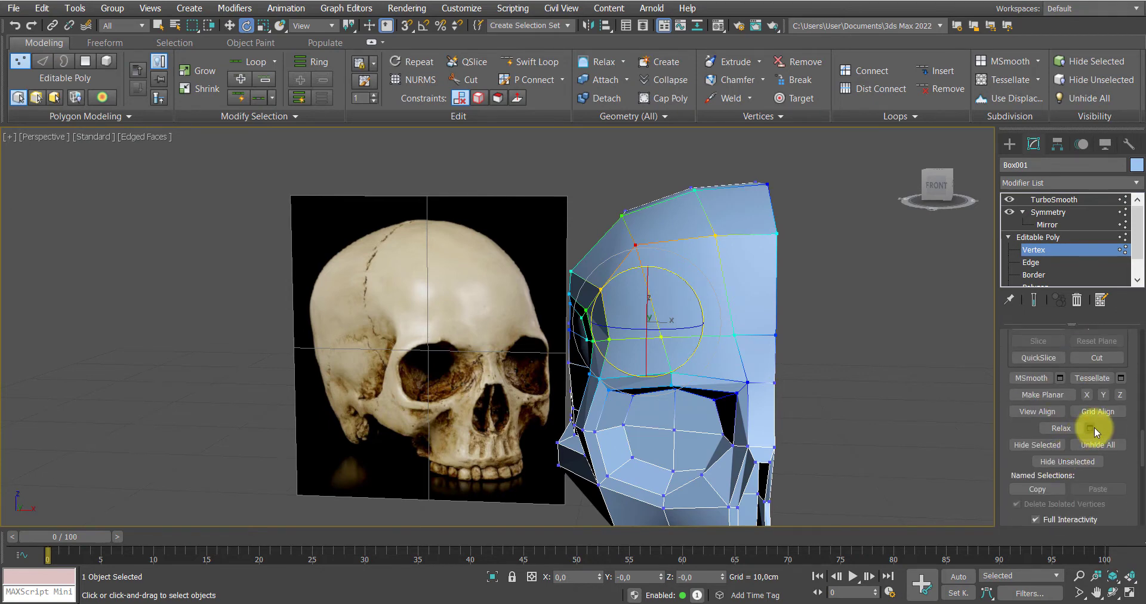
click(1091, 428)
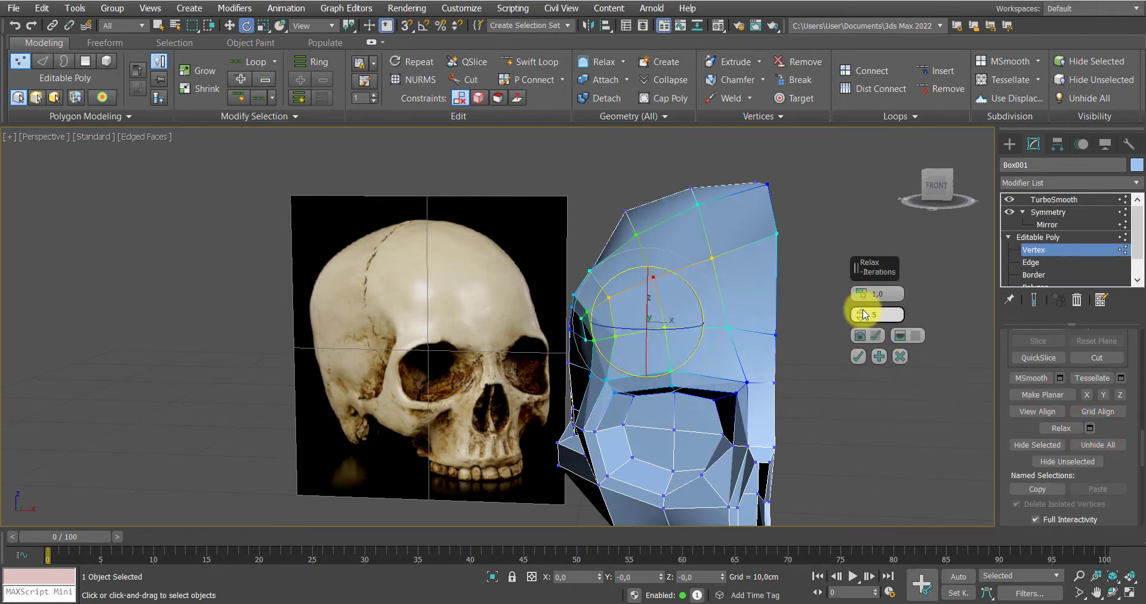
drag(860, 296, 860, 327)
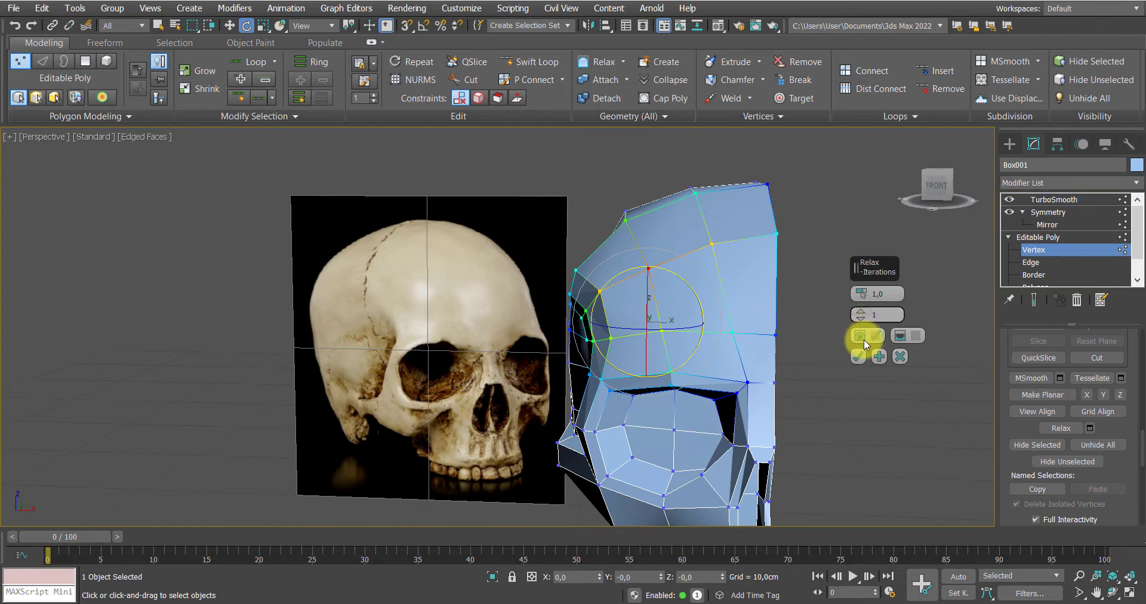
click(867, 336)
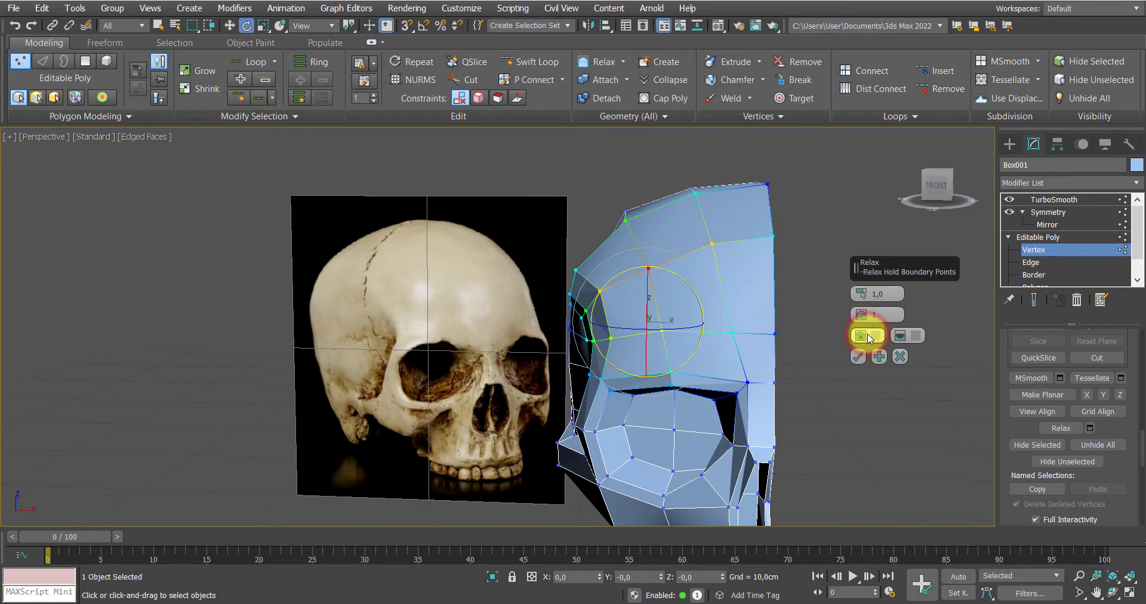
click(871, 335)
click(873, 336)
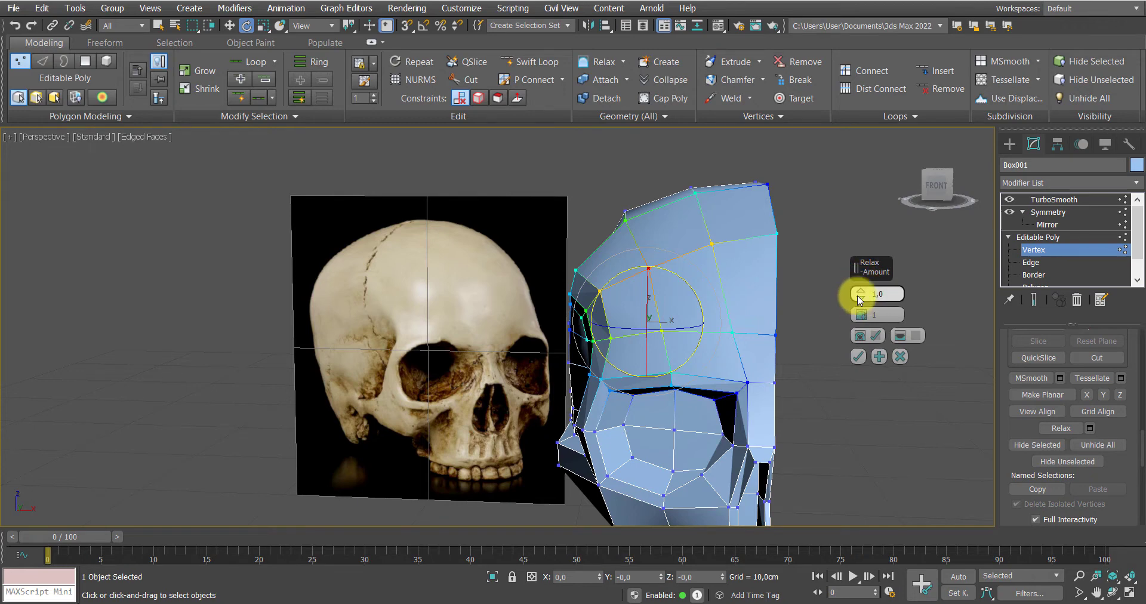
mouse_move(860, 294)
mouse_down()
mouse_move(860, 305)
mouse_move(859, 281)
mouse_move(859, 313)
mouse_up()
alt+middle_drag(600, 323, 660, 320)
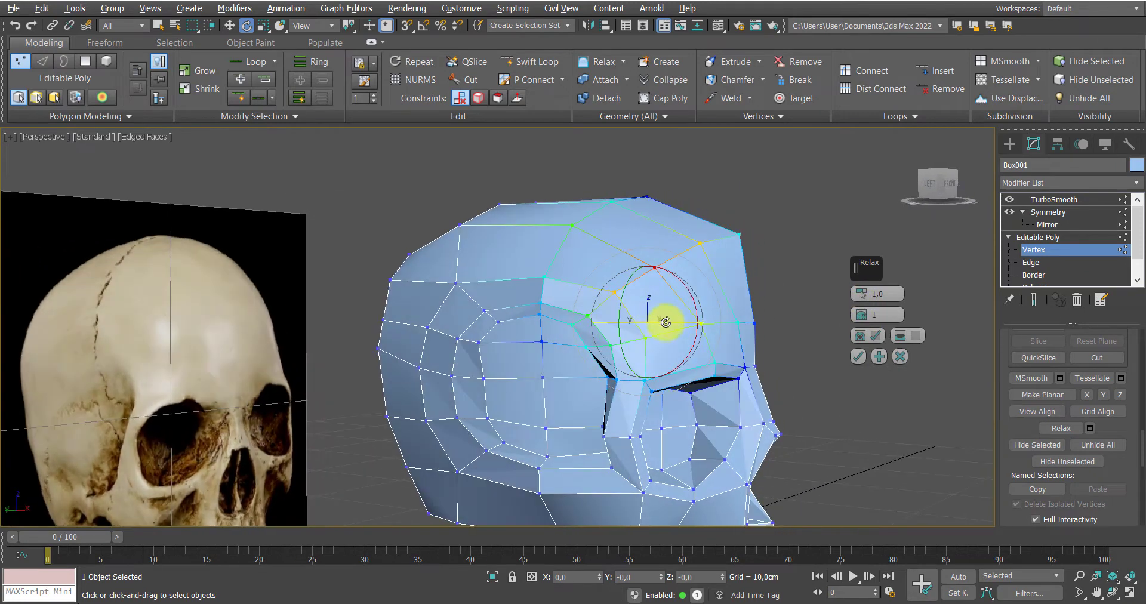
click(859, 358)
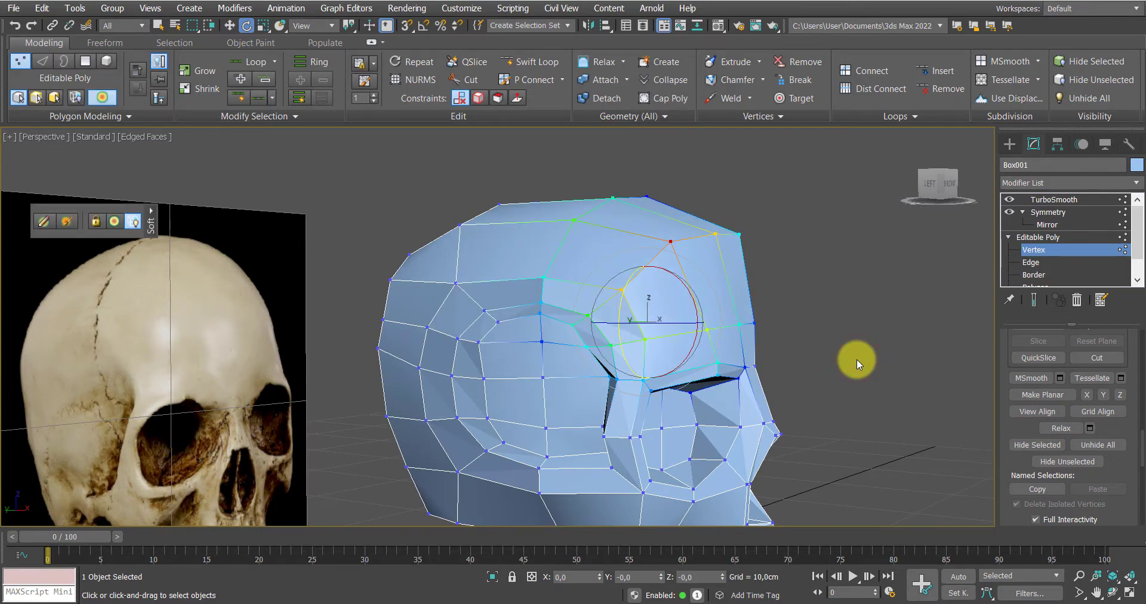
Examine the relaxed forehead on the TurboSmooth result from several angles, without edged faces, beside the reference image
alt+middle_drag(858, 356, 799, 349)
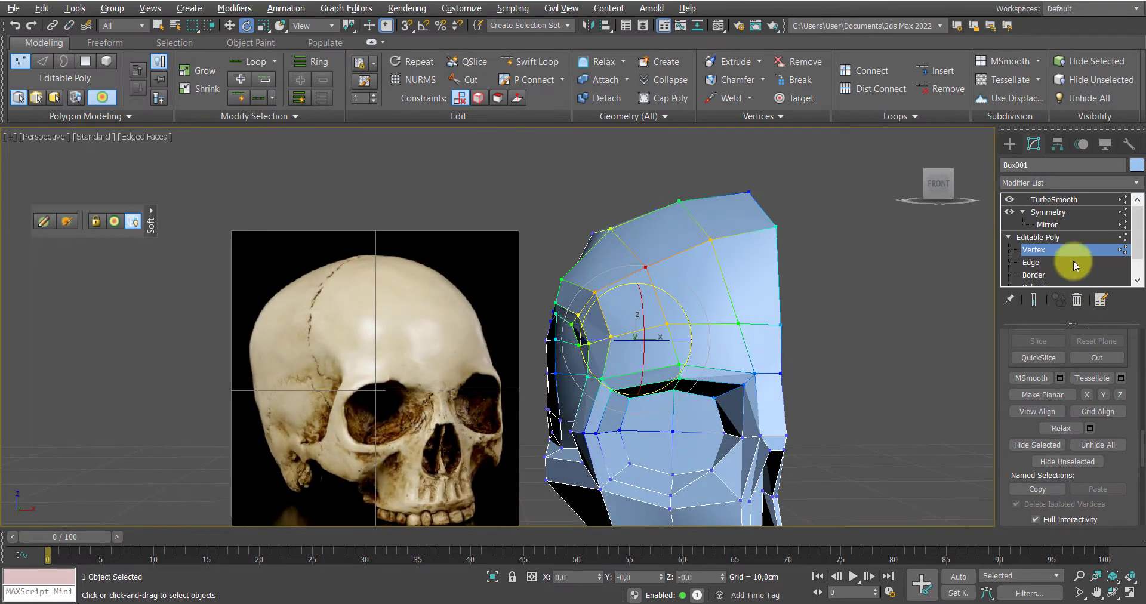
click(1053, 237)
click(1071, 199)
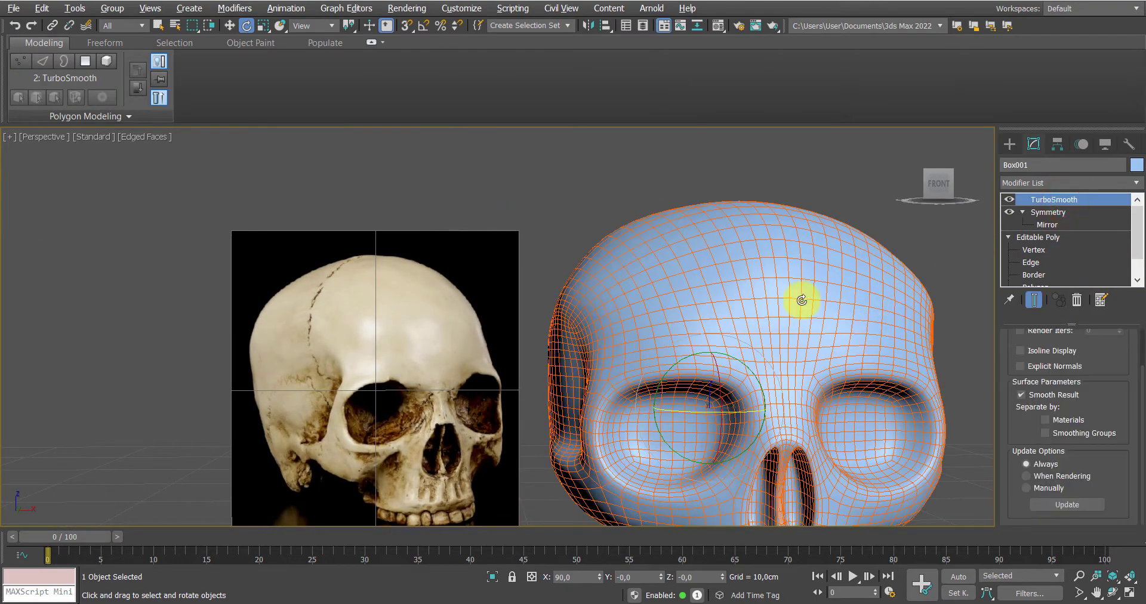
middle_drag(800, 299, 753, 310)
scroll(753, 309, down, 3)
click(902, 327)
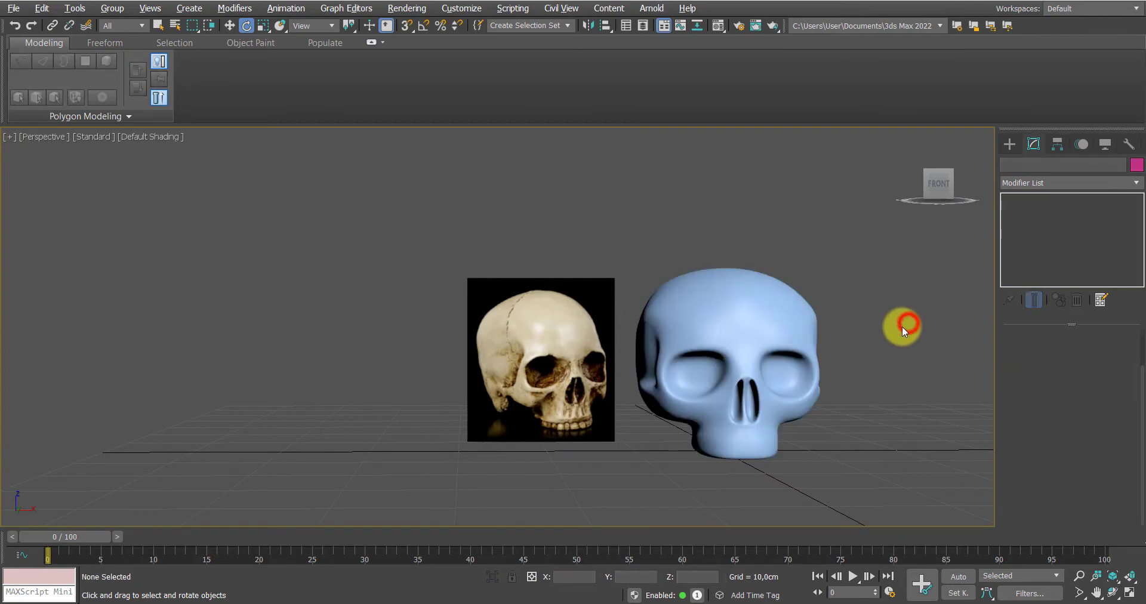
alt+middle_drag(885, 338, 857, 337)
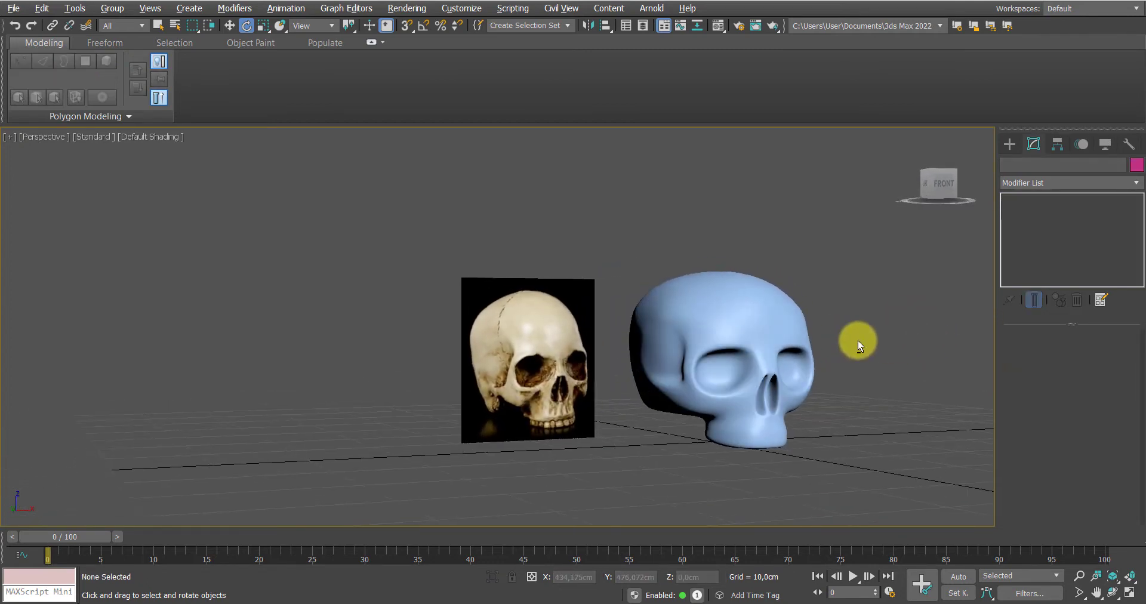
scroll(857, 338, up, 3)
alt+middle_drag(785, 332, 748, 322)
scroll(776, 325, down, 2)
Move the soft-selected upper forehead vertex slightly upward in the Front view with edged faces shown
click(760, 316)
click(1026, 249)
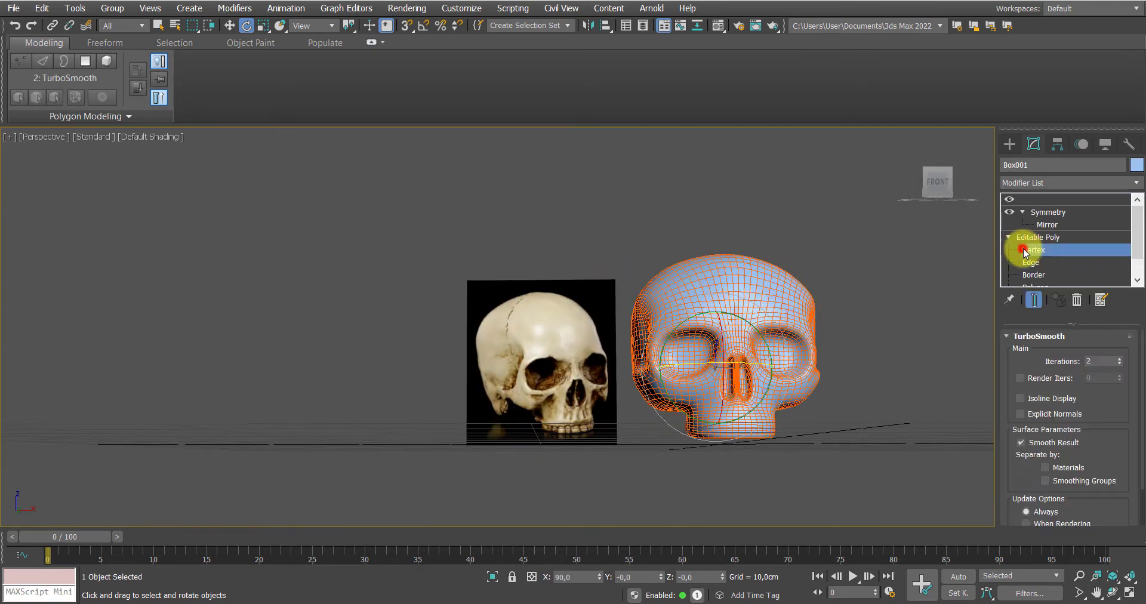
key(f)
key(F4)
middle_drag(765, 270, 749, 267)
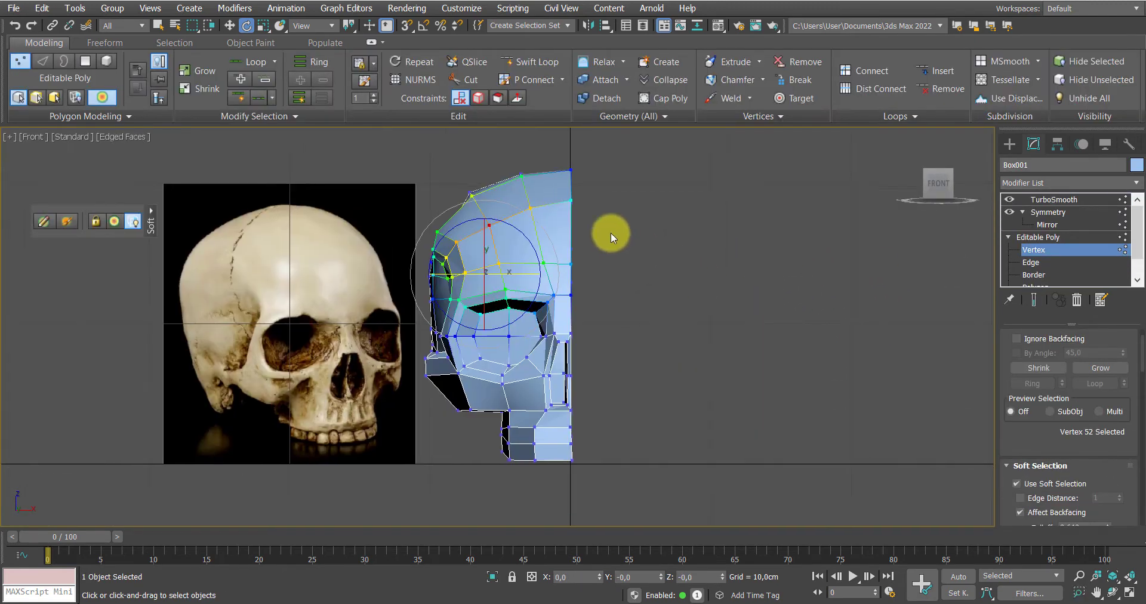
key(w)
drag(480, 221, 468, 205)
Select the upper cranium vertices in the Front view and inspect the mirrored, smoothed skull from below in perspective
middle_drag(615, 140, 645, 174)
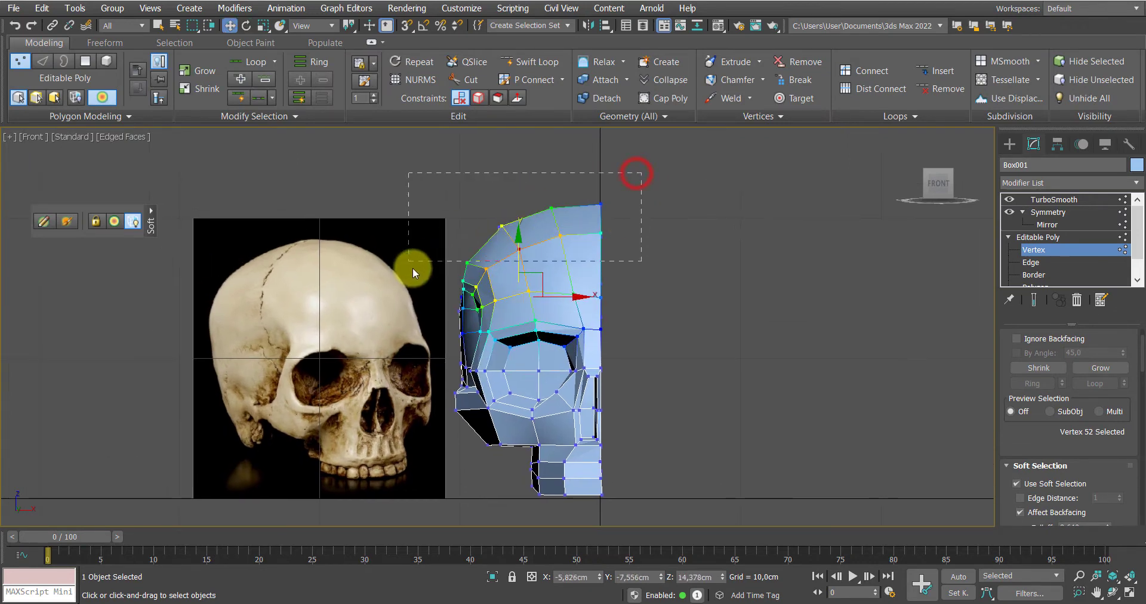
drag(431, 280, 431, 280)
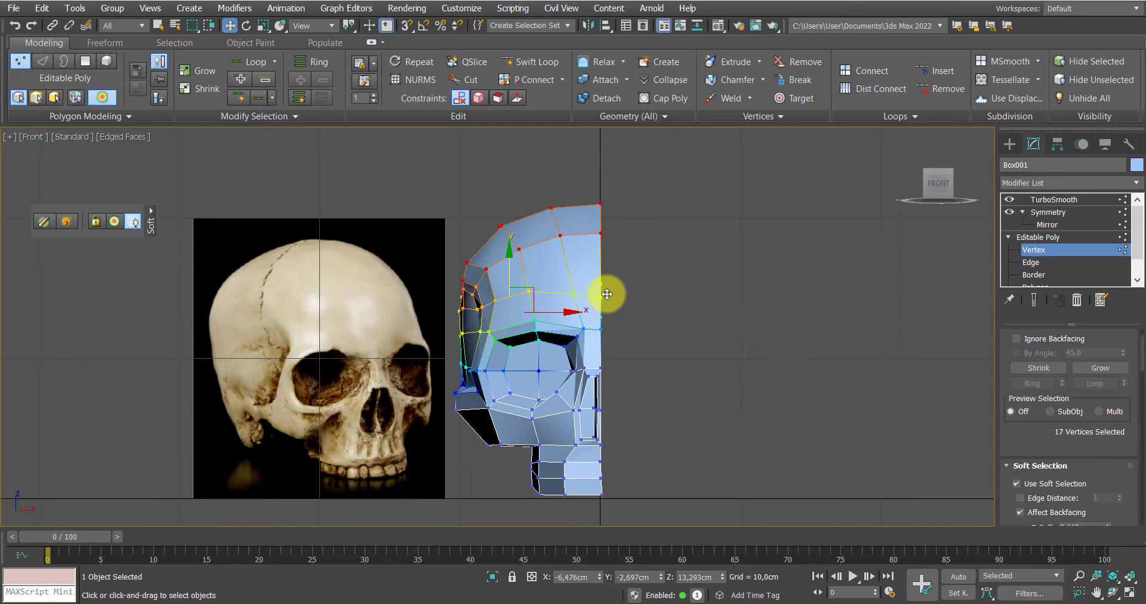
click(1046, 237)
click(1034, 218)
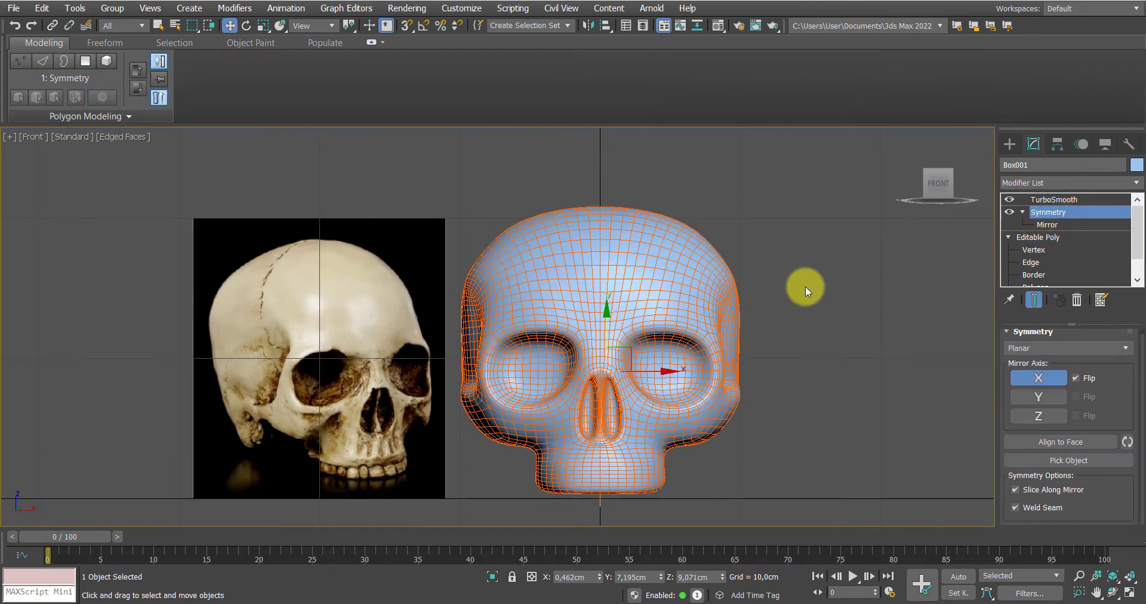
click(834, 295)
key(p)
alt+middle_drag(767, 314, 544, 355)
Select the vertex at the skull's lower back corner and set the Soft Selection falloff to about 9.79 cm, with edged faces shown
click(545, 356)
click(1032, 250)
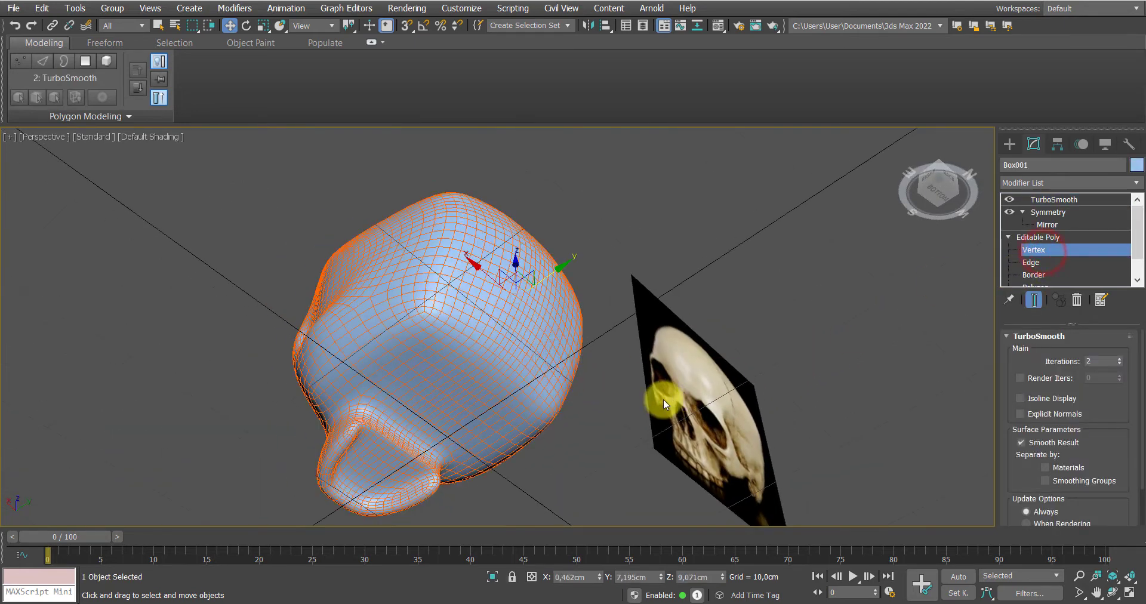
alt+middle_drag(607, 396, 496, 353)
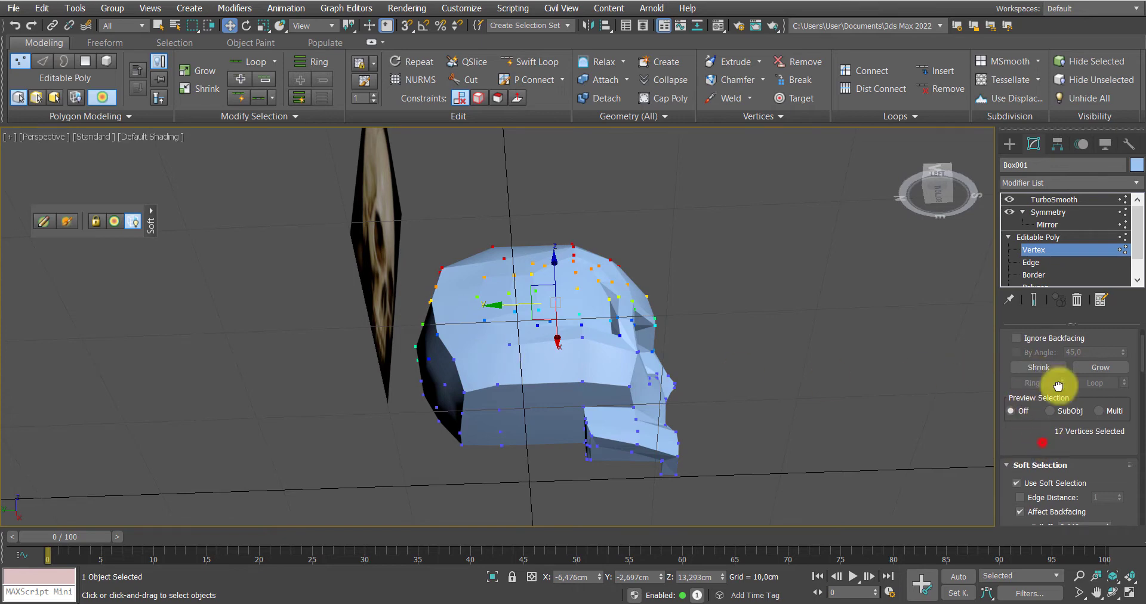
scroll(1050, 388, down, 5)
alt+middle_drag(468, 400, 556, 412)
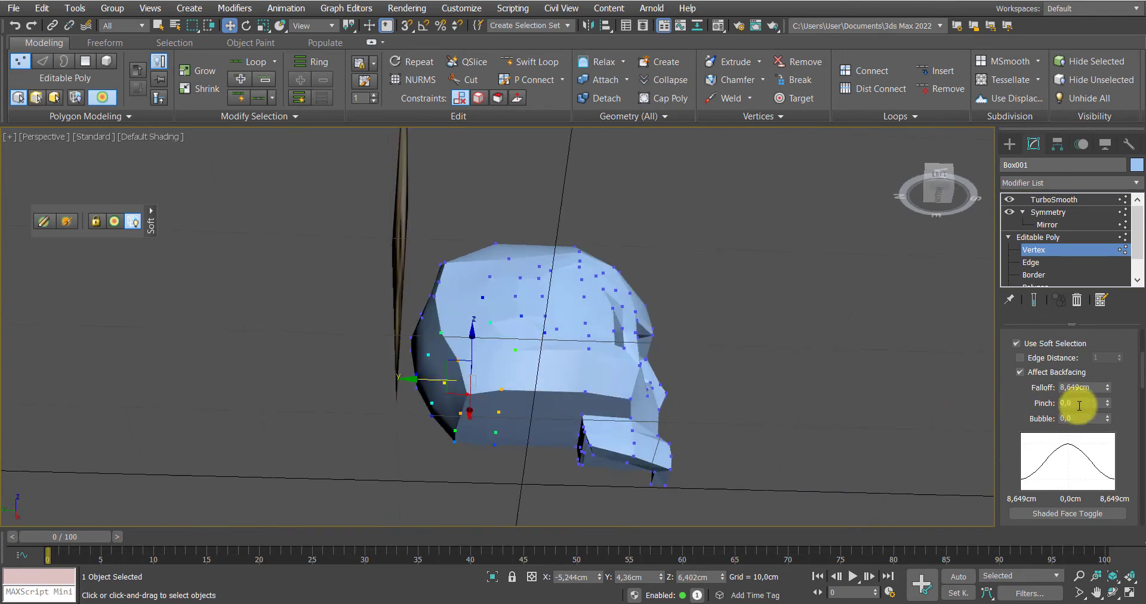
drag(1106, 386, 1107, 372)
key(F4)
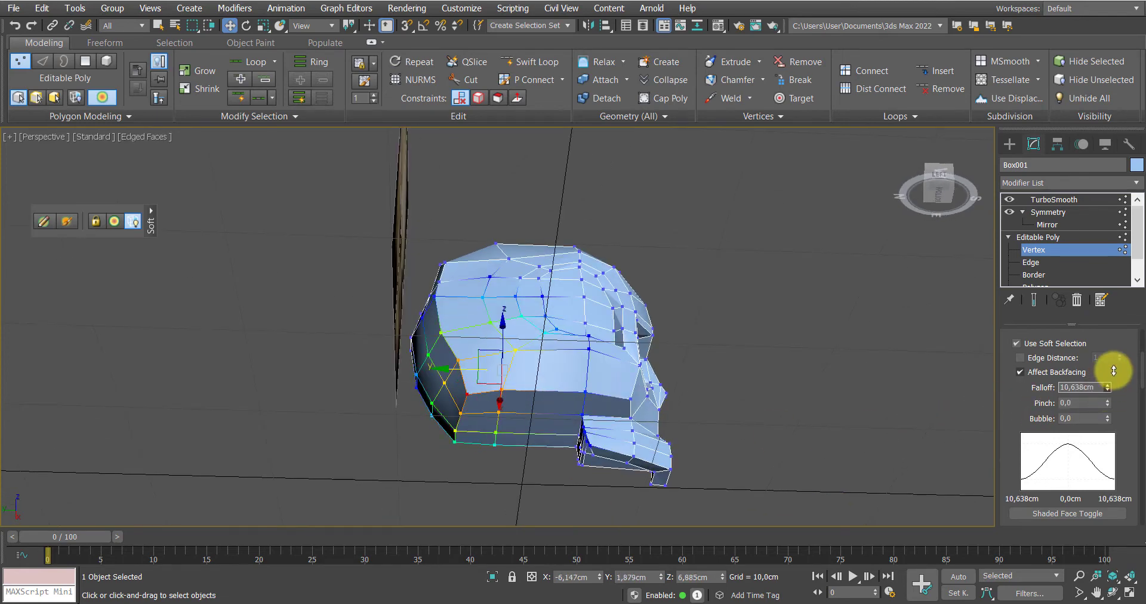
alt+middle_drag(684, 350, 654, 335)
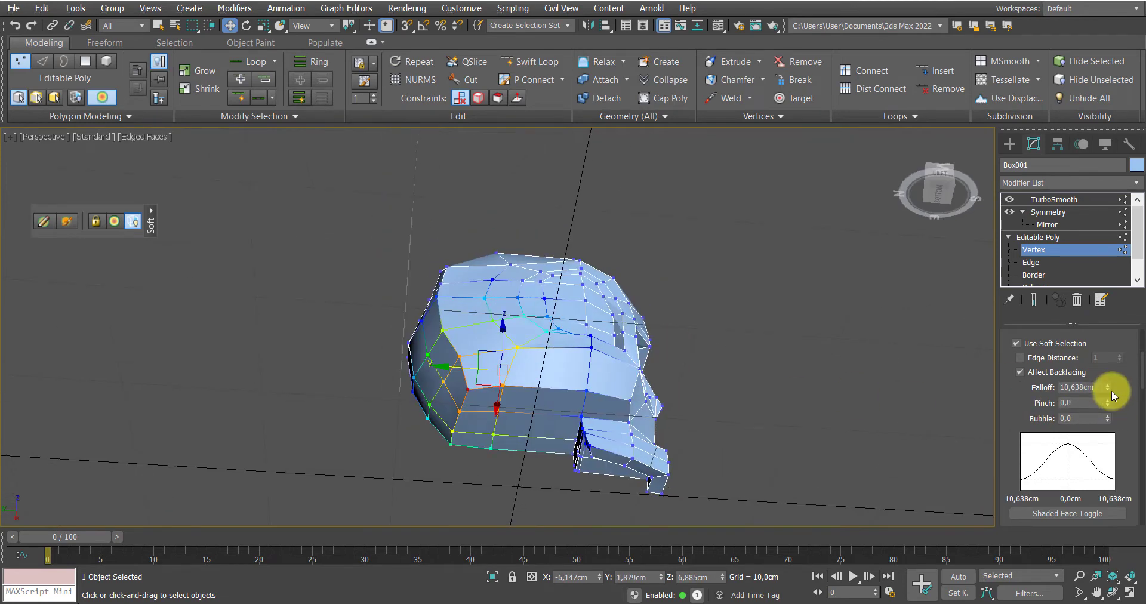
drag(1108, 392, 1109, 399)
Add the upper back vertex to the selection and relax the soft-selected area with an amount of 1.0 and 1 iteration
alt+middle_drag(454, 358, 459, 298)
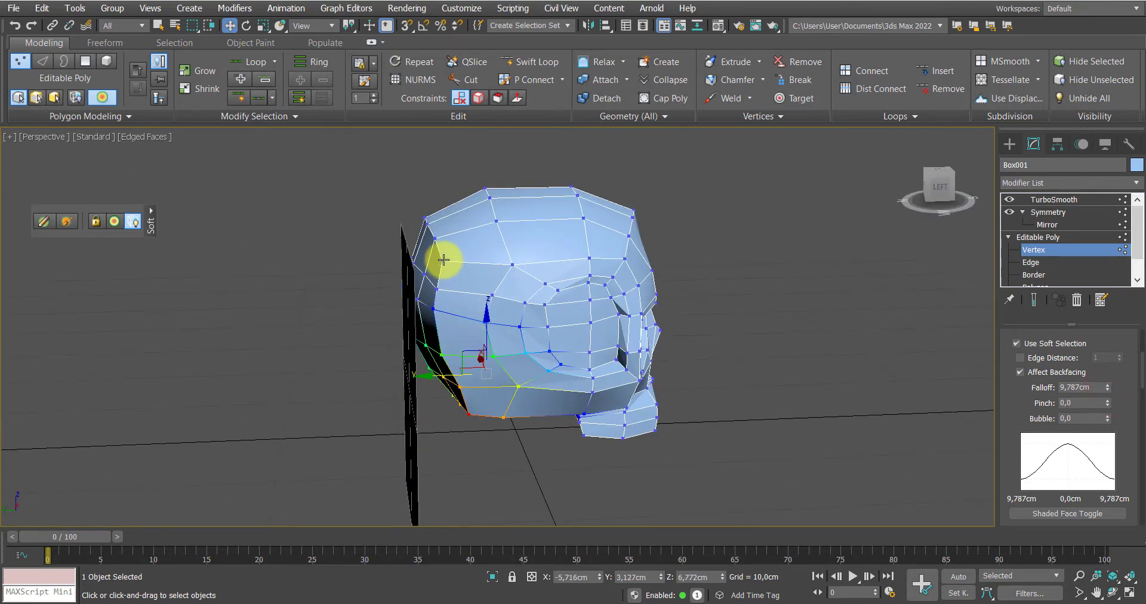
alt+middle_drag(443, 260, 944, 432)
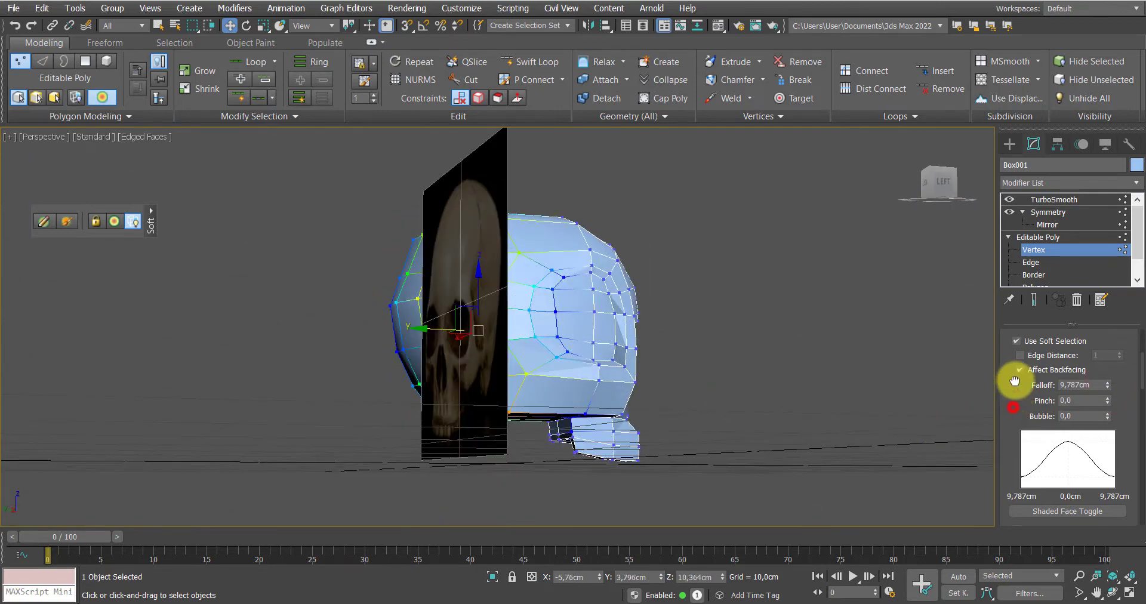
scroll(1014, 380, down, 10)
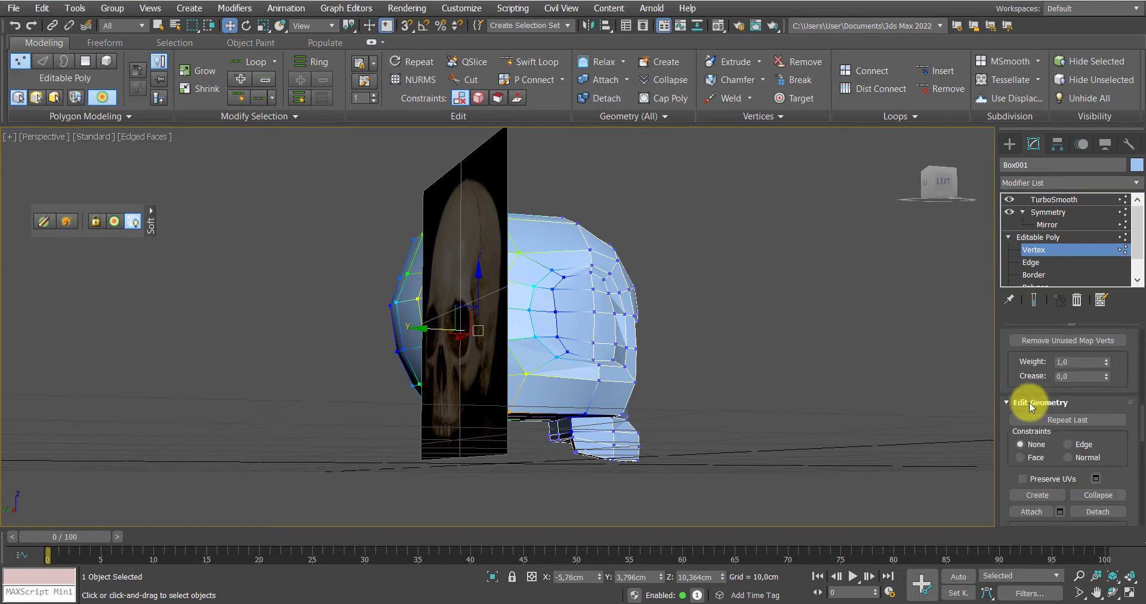
scroll(1029, 403, down, 8)
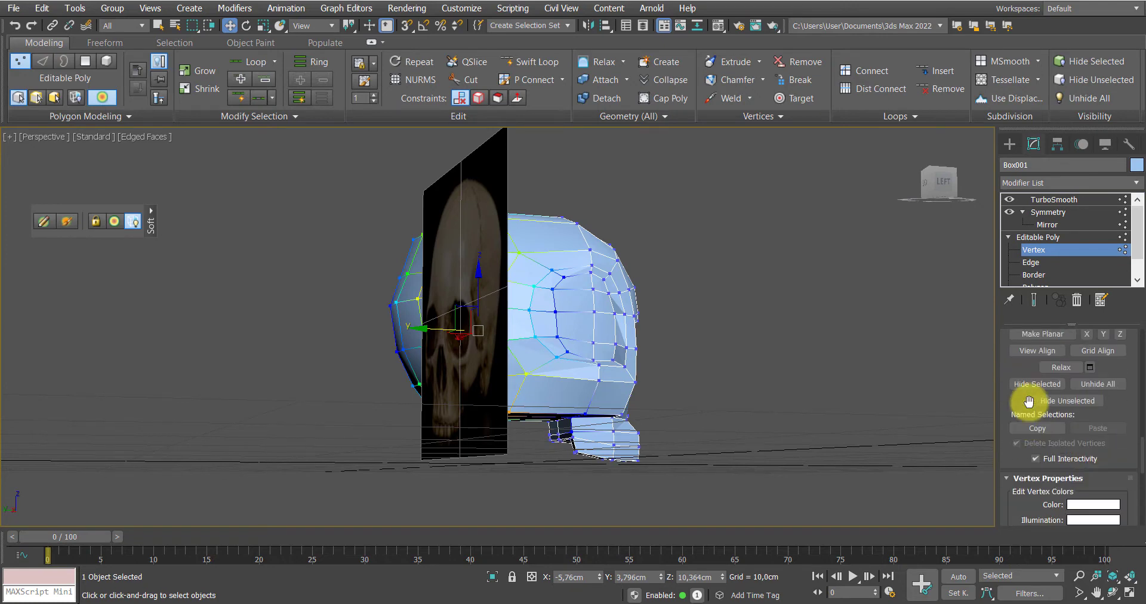
click(1089, 368)
alt+middle_drag(614, 389, 596, 310)
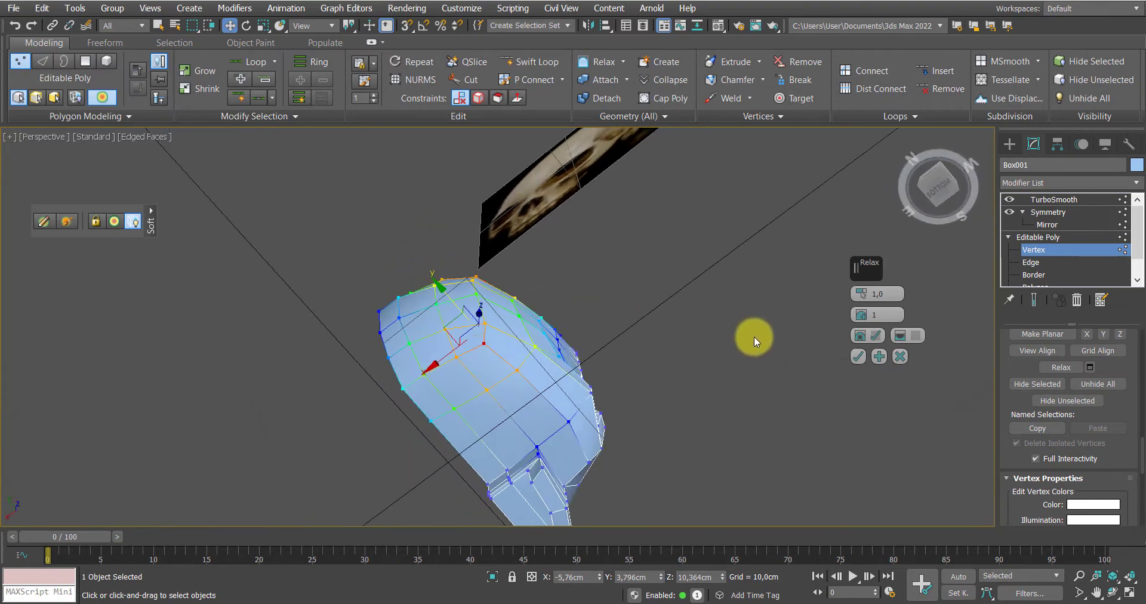
click(857, 356)
Examine the relaxed back of the head on the TurboSmooth result, comparing shaded and wireframe display beside the reference image
click(1044, 238)
click(1052, 200)
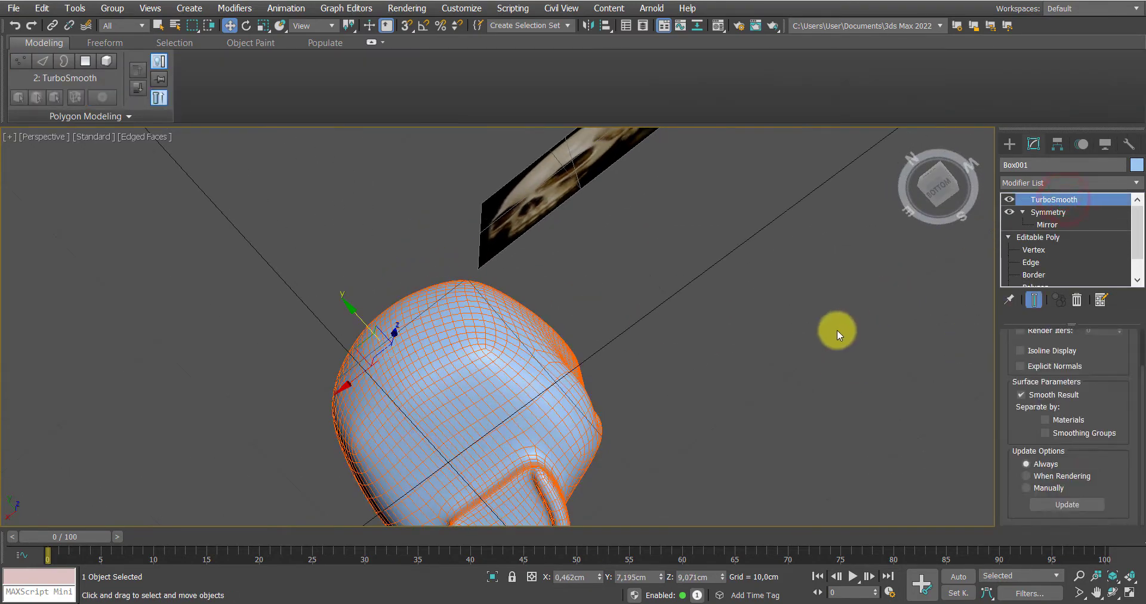
mouse_move(836, 329)
alt+middle_down()
mouse_move(765, 410)
mouse_move(758, 394)
mouse_move(793, 356)
mouse_move(723, 366)
mouse_move(808, 350)
alt+middle_up()
key(F3)
key(F3)
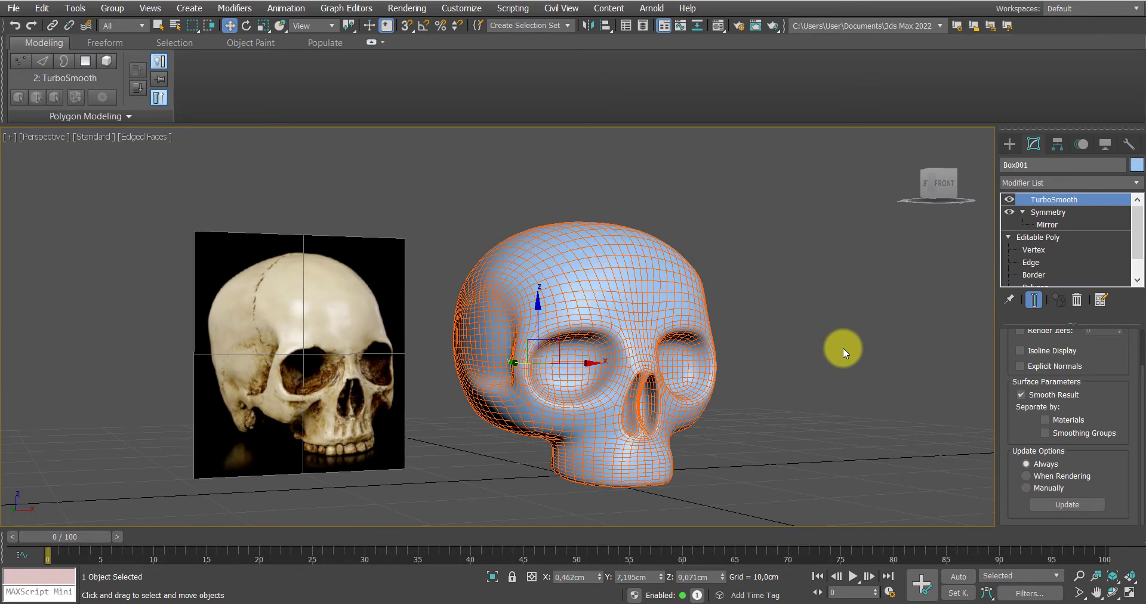
key(F3)
key(F3)
Turn off Soft Selection at the vertex level of the base Editable Poly
click(1035, 250)
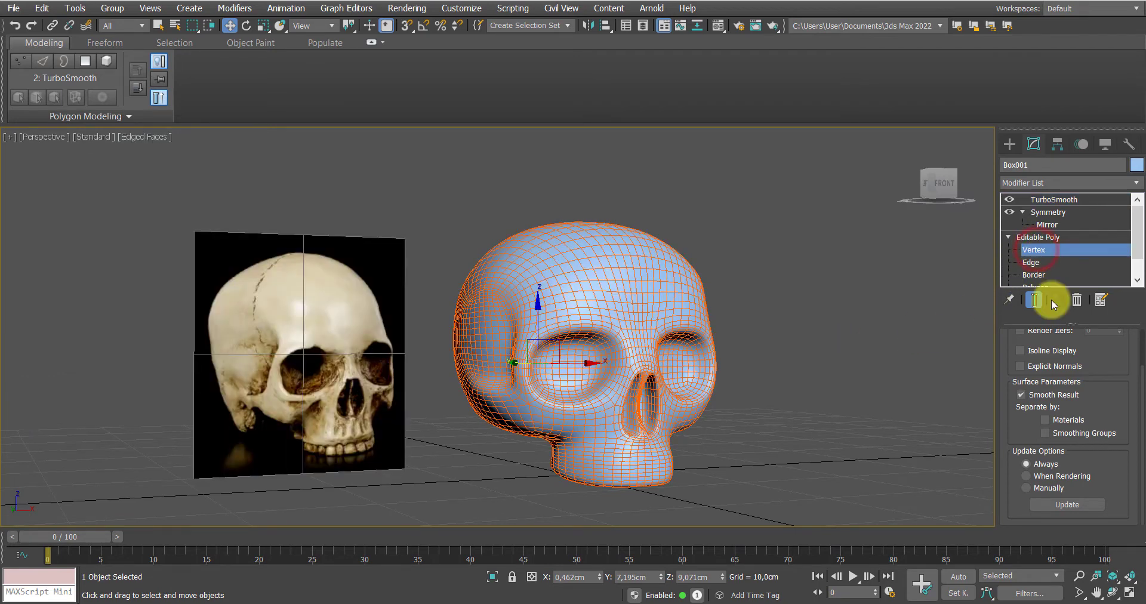
click(1035, 299)
scroll(1120, 389, down, 3)
click(1034, 442)
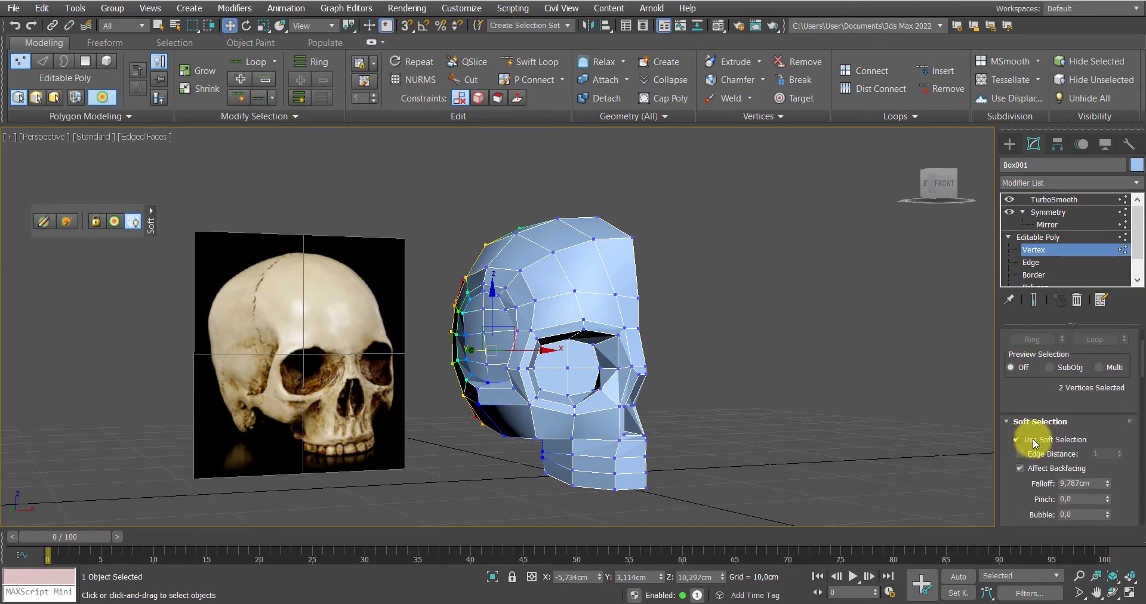
click(1035, 440)
Examine the whole mirrored and smoothed skull from the front and side without edged faces
click(1057, 234)
click(1069, 211)
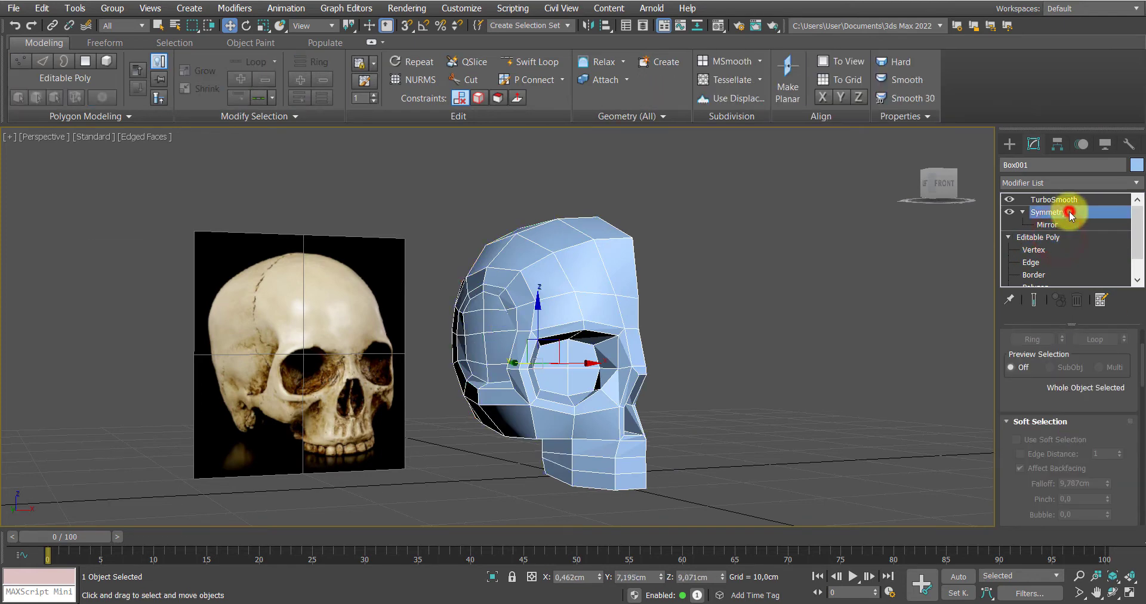
scroll(706, 365, down, 2)
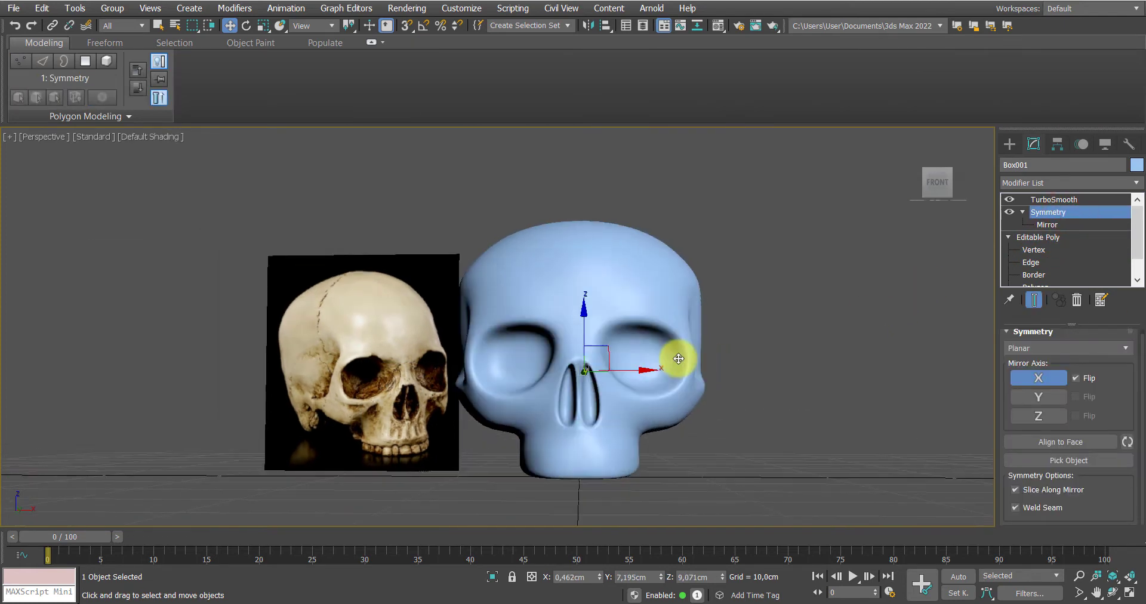
alt+middle_drag(657, 360, 718, 366)
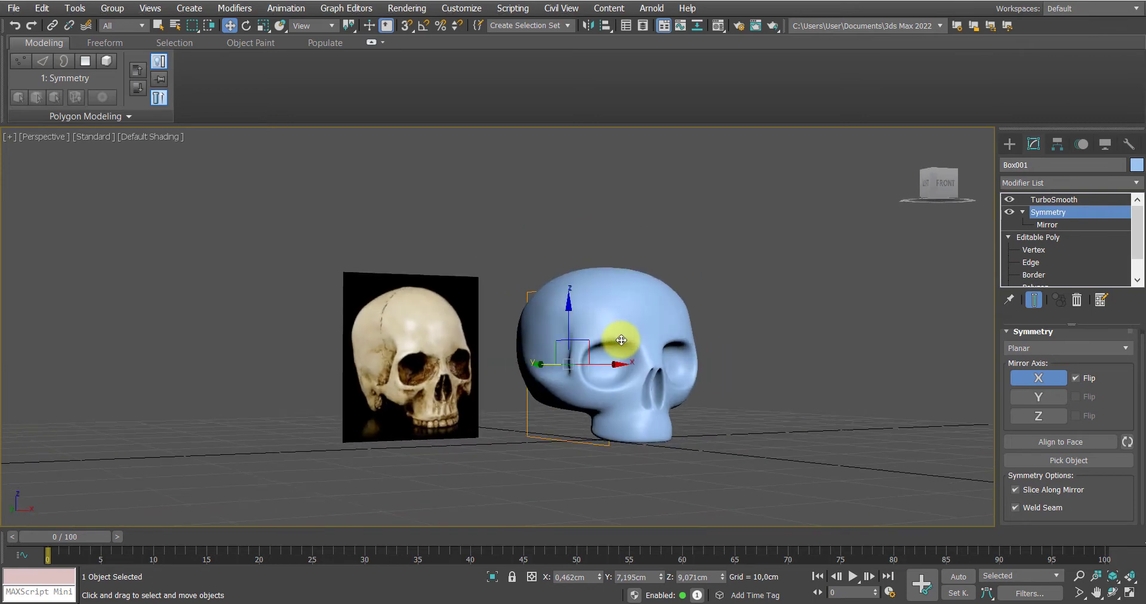
scroll(620, 340, up, 2)
middle_drag(632, 335, 565, 346)
scroll(565, 345, down, 2)
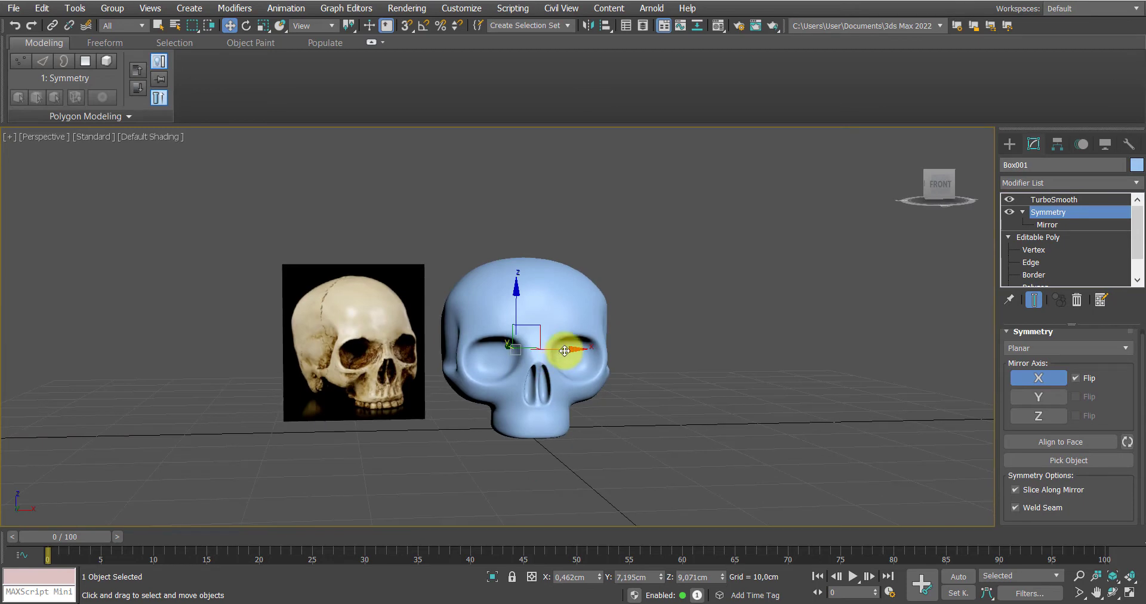
Clone the skull once as an independent copy, placed about 30 cm along the X axis beside the original
mouse_move(565, 349)
shift+mouse_down()
mouse_move(775, 346)
mouse_move(767, 366)
shift+mouse_up()
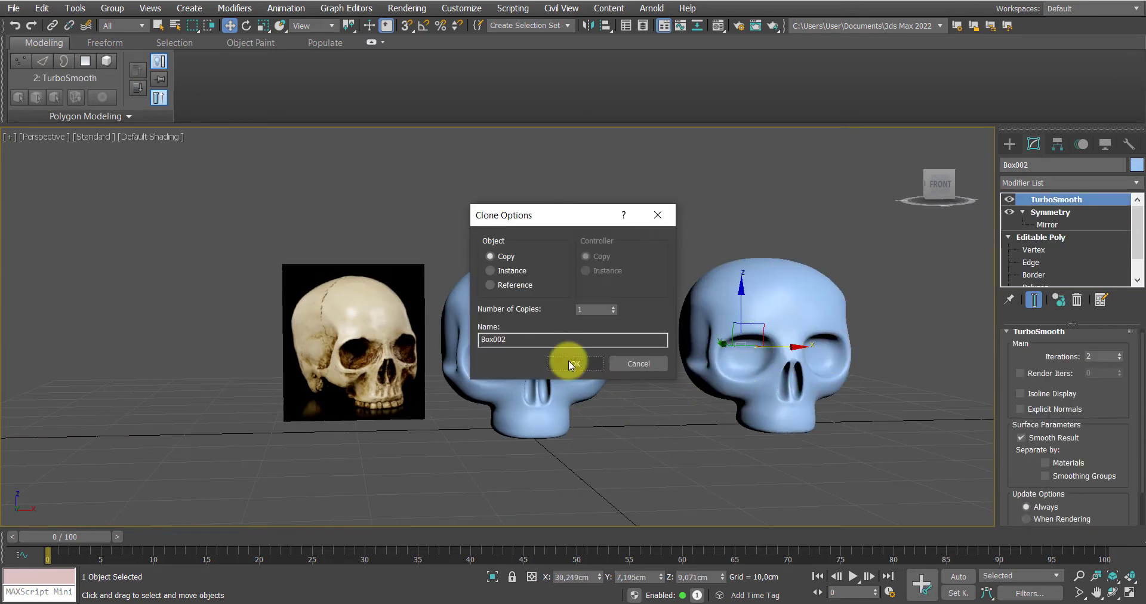
click(568, 360)
middle_drag(757, 372, 392, 325)
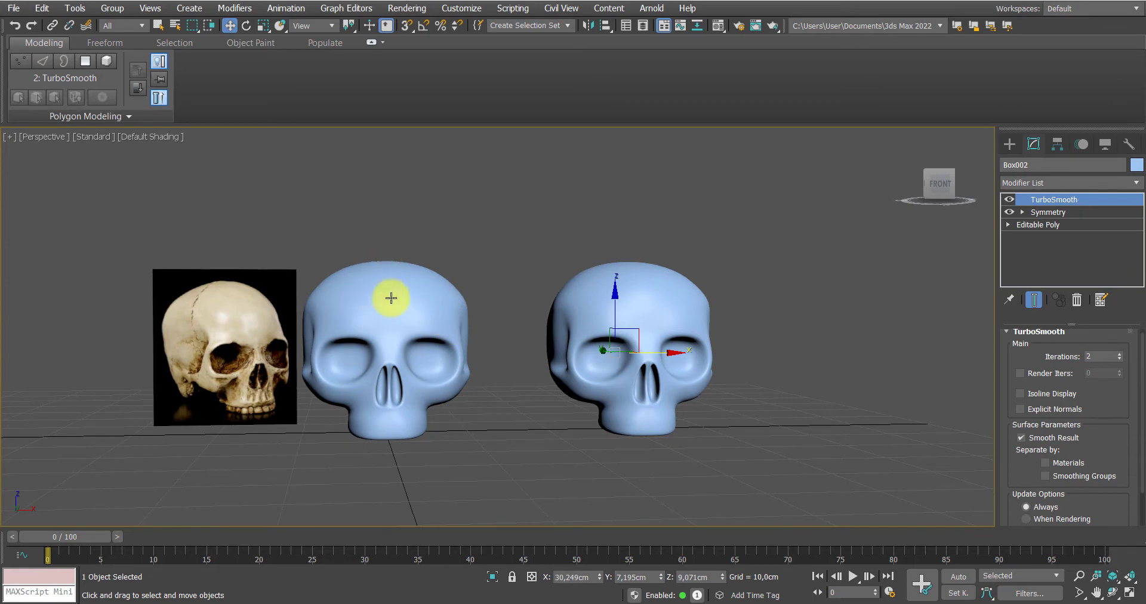
middle_drag(659, 319, 674, 323)
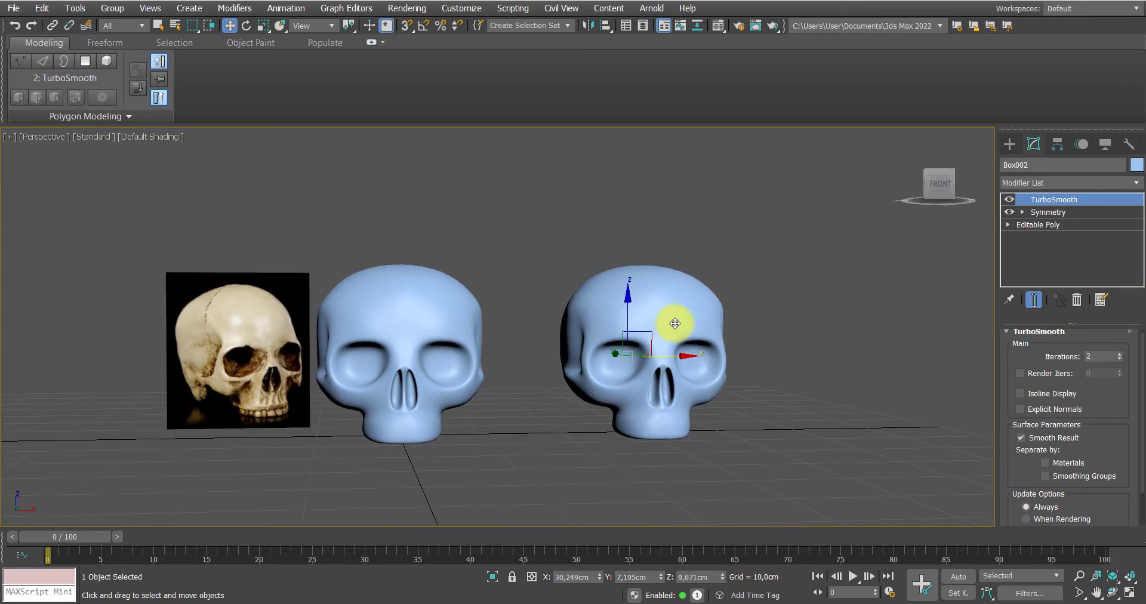
Add an Edit Poly modifier between Symmetry and TurboSmooth on the copied skull and enter its vertex level, with edged faces shown
click(1054, 214)
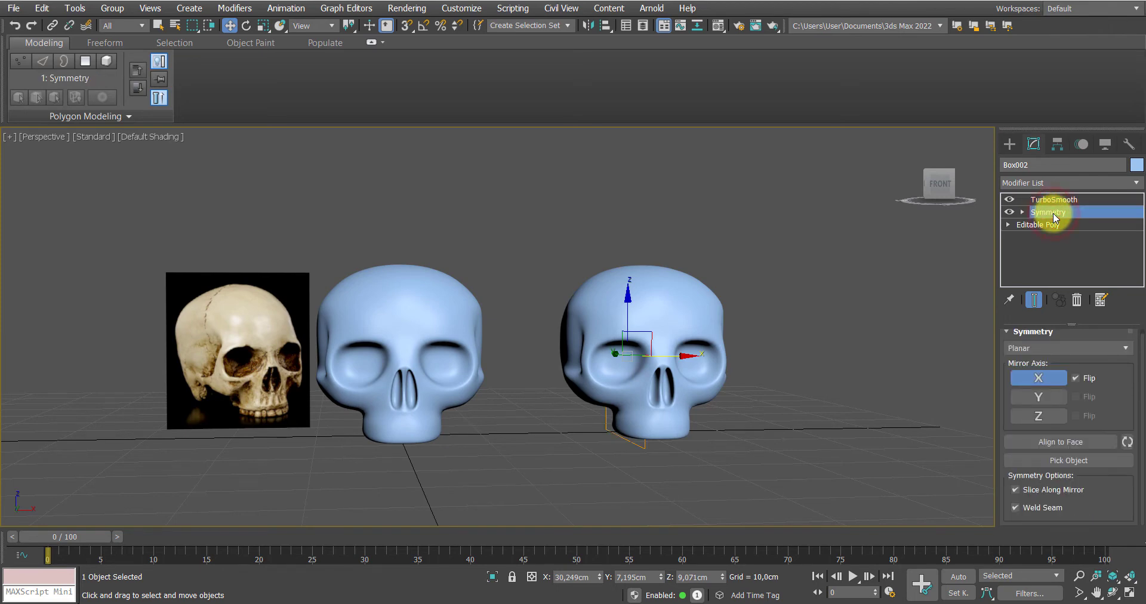
key(F4)
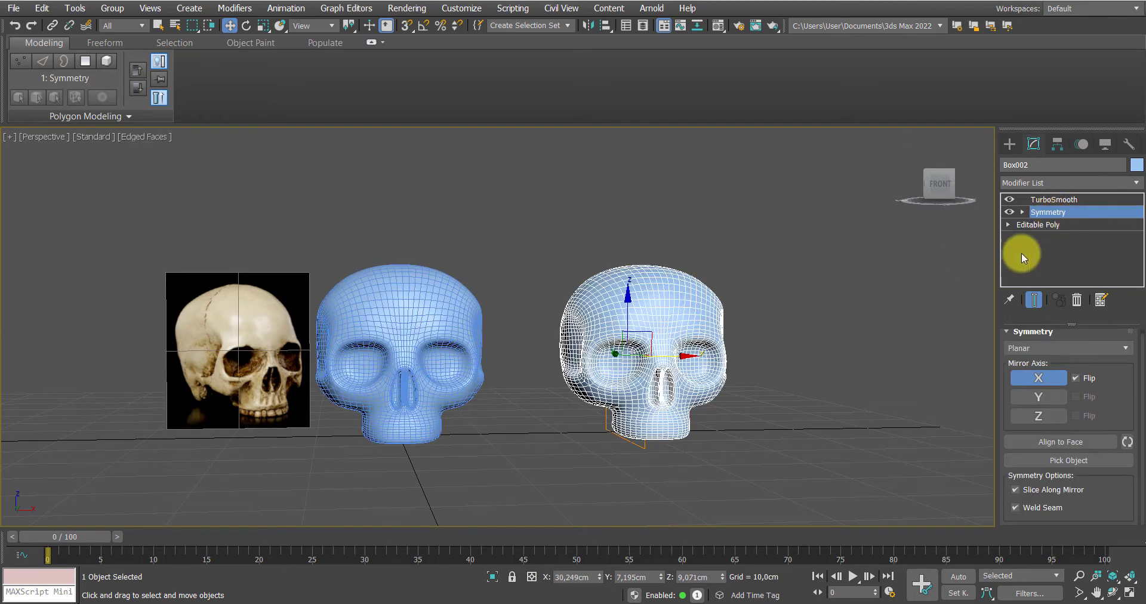
click(1069, 184)
text(esh)
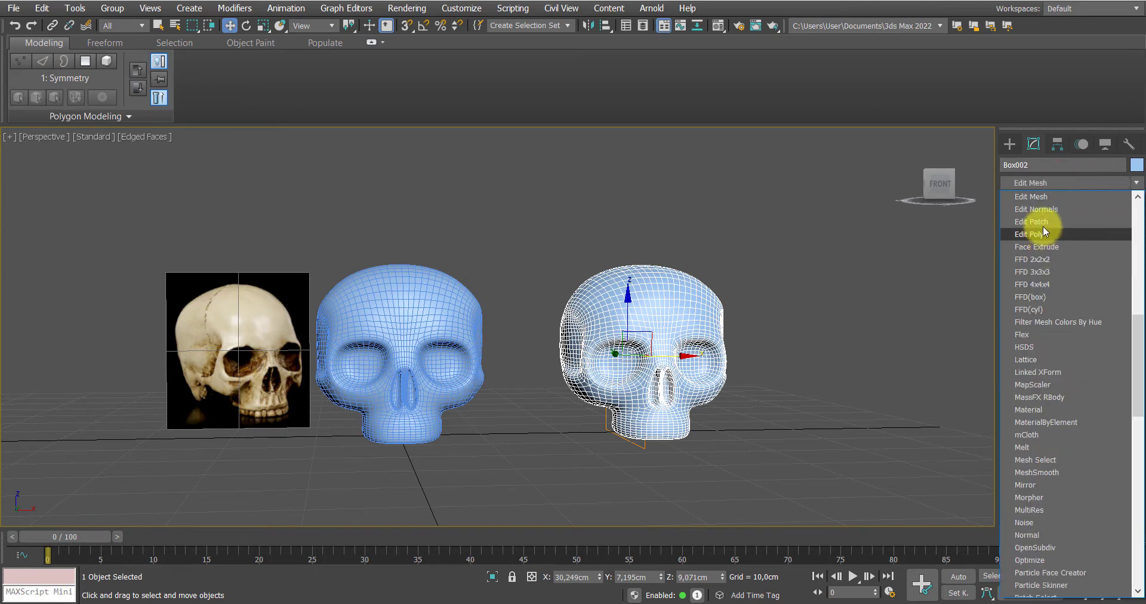
click(1038, 233)
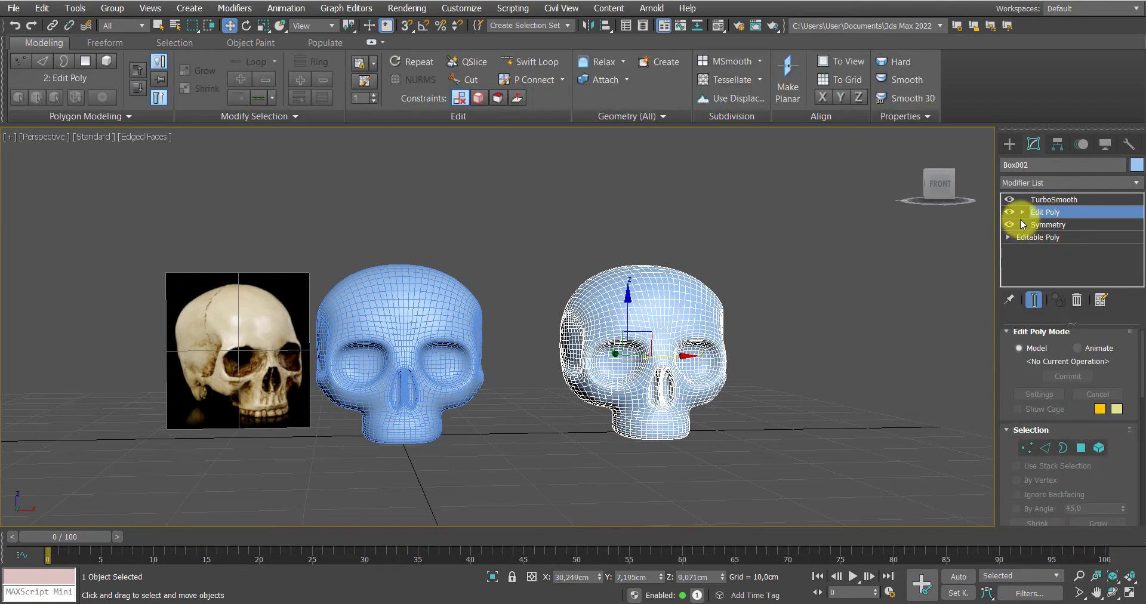
click(1021, 212)
click(1041, 225)
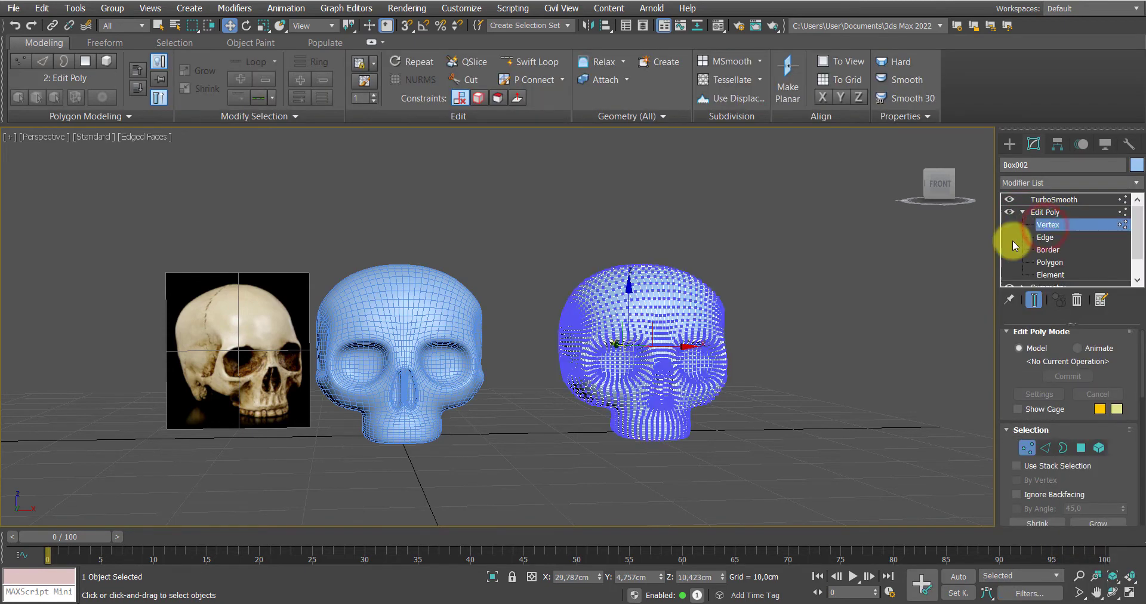
Turn off the end result display for the copied skull and select the cranium vertices above the eye sockets
click(1034, 300)
scroll(821, 331, up, 4)
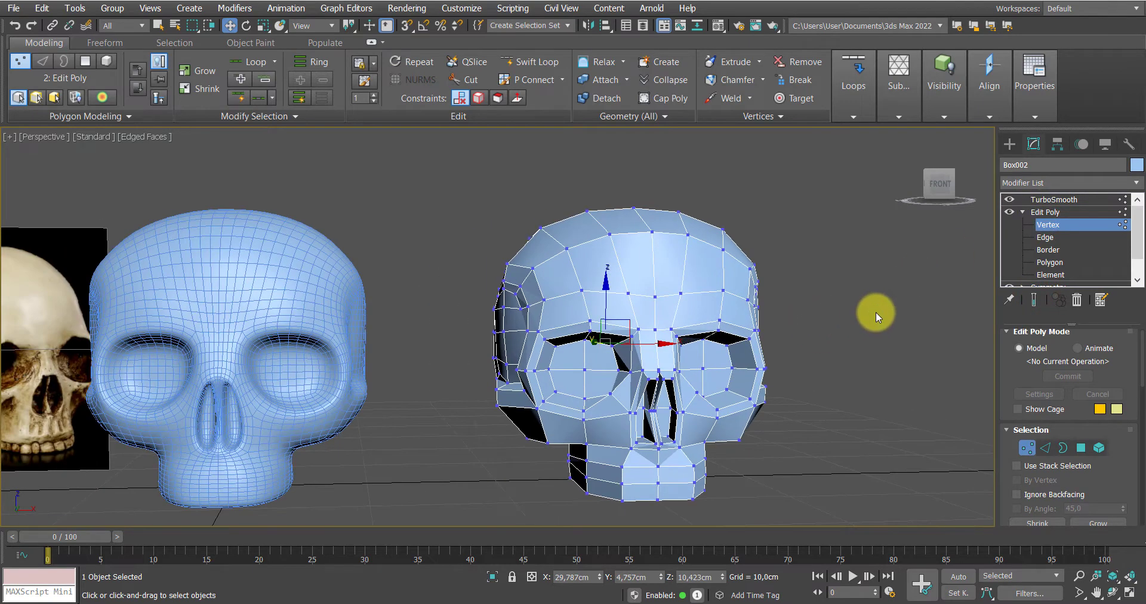
click(833, 323)
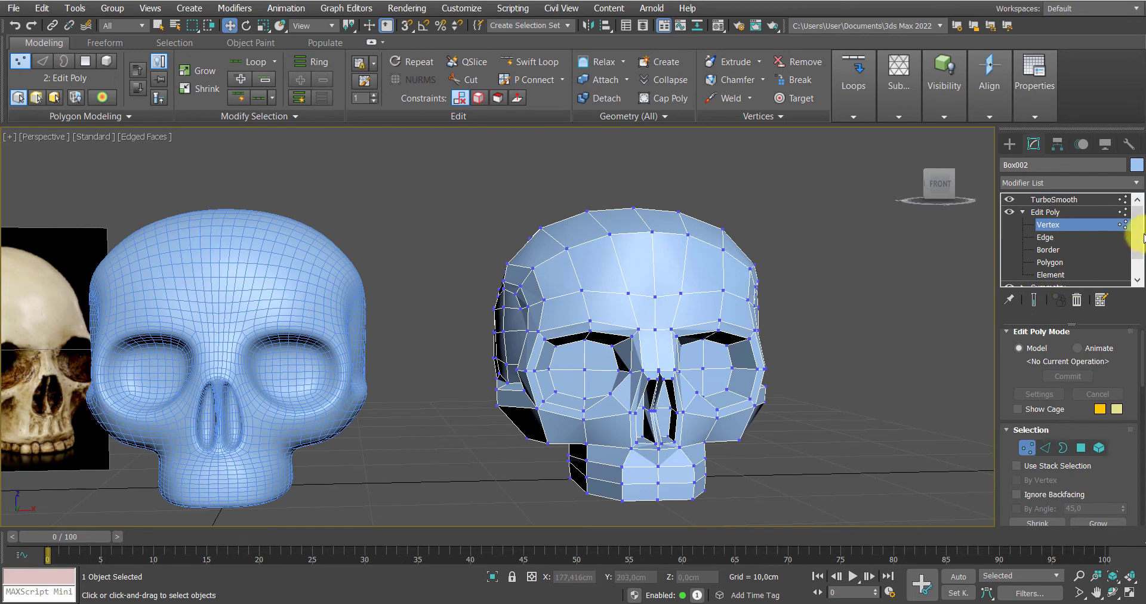
scroll(1100, 249, down, 1)
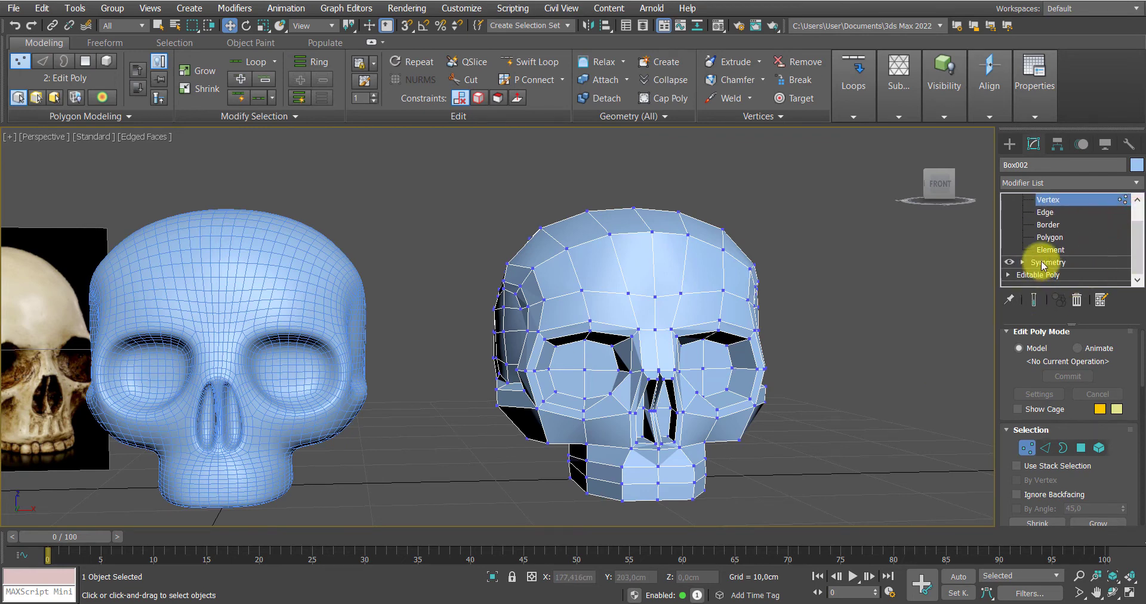
scroll(1134, 251, up, 1)
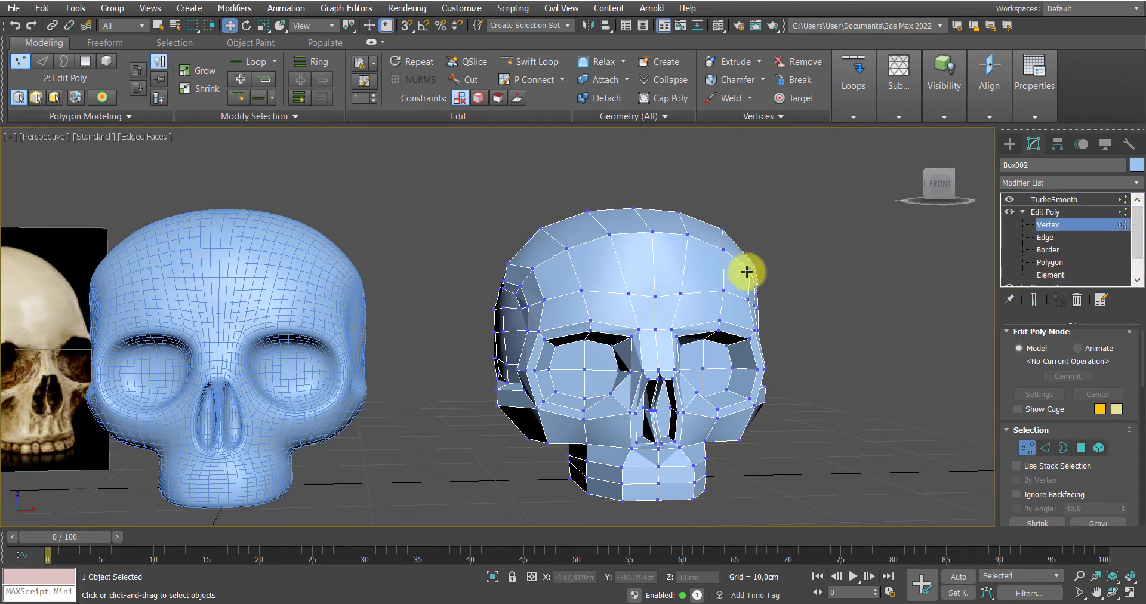
mouse_move(769, 374)
alt+middle_down()
mouse_move(762, 367)
mouse_move(790, 369)
alt+middle_up()
drag(835, 187, 435, 311)
alt+middle_drag(582, 314, 620, 320)
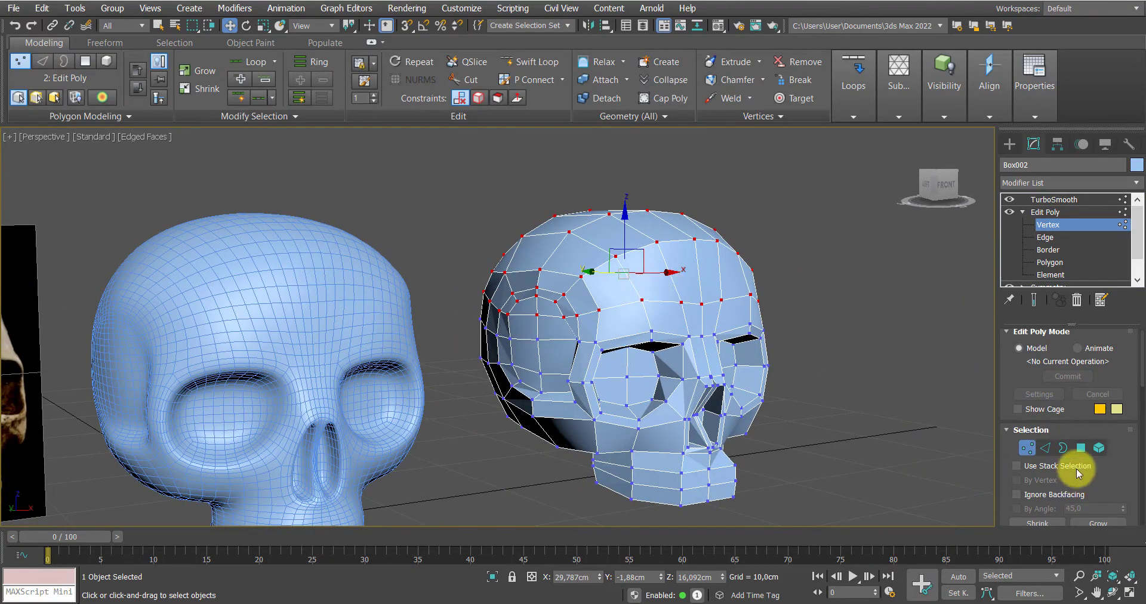
Enable Soft Selection on the selected cranium vertices with a falloff of about 13 cm
scroll(1015, 388, down, 5)
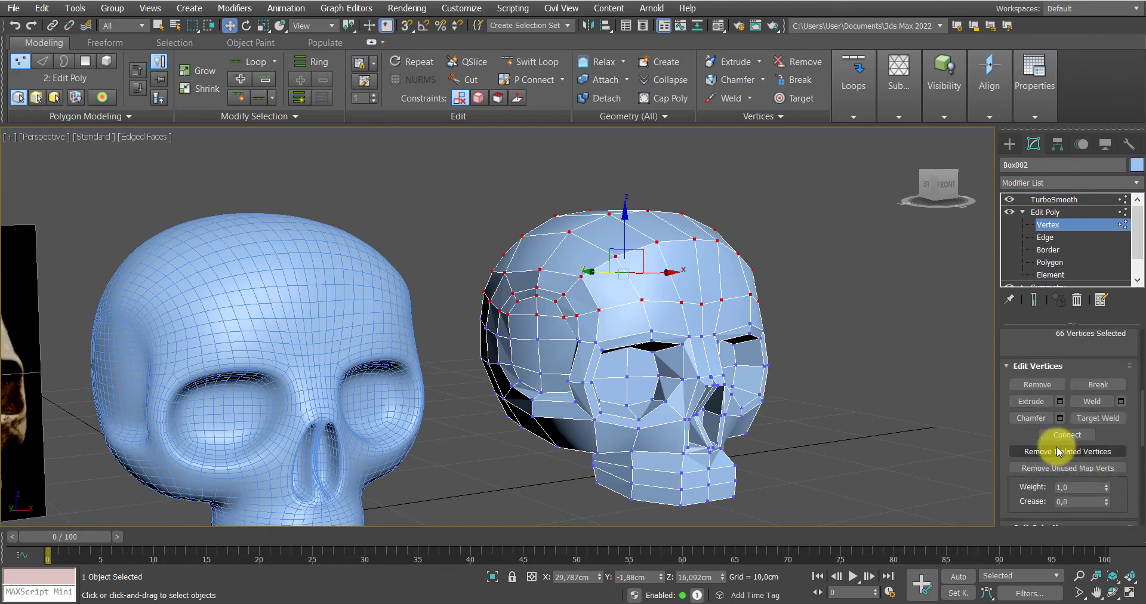
scroll(1057, 451, down, 2)
click(1008, 475)
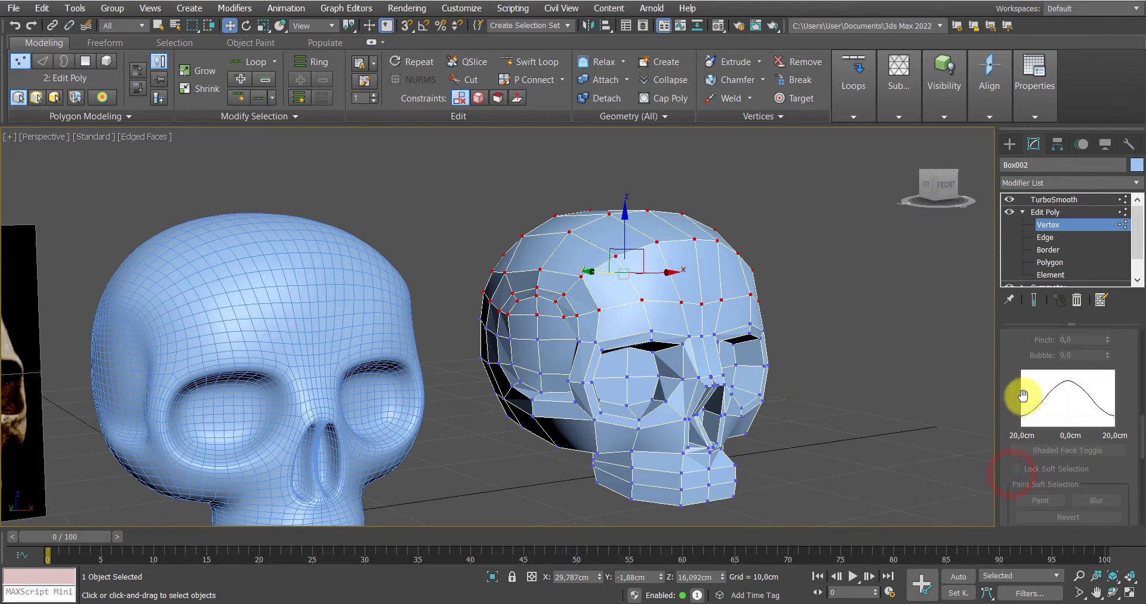
scroll(995, 460, up, 4)
click(1020, 379)
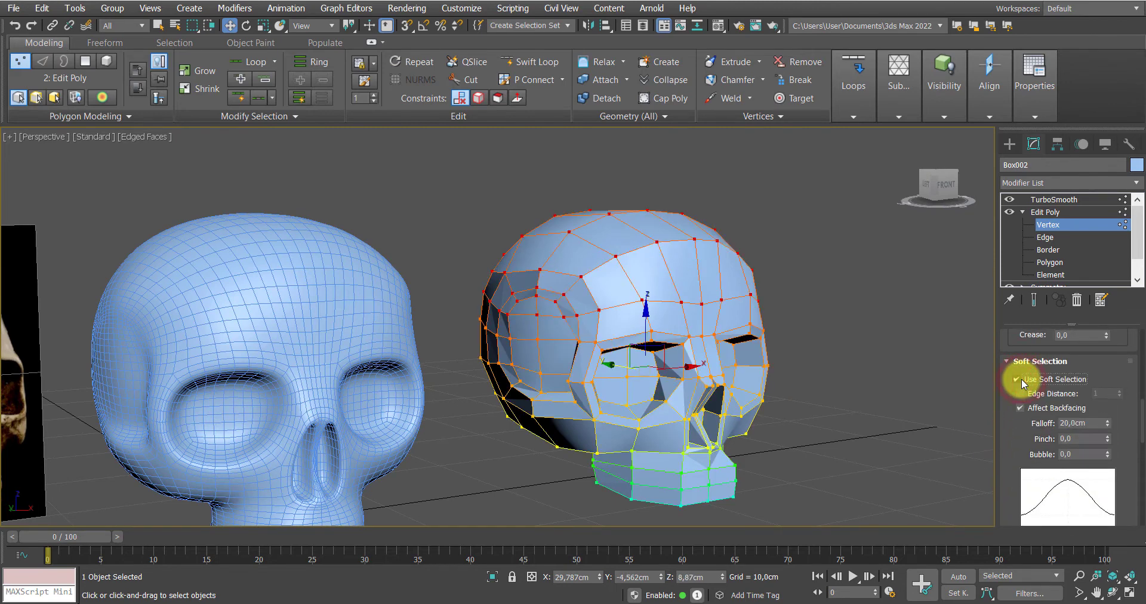
drag(1108, 423, 1108, 441)
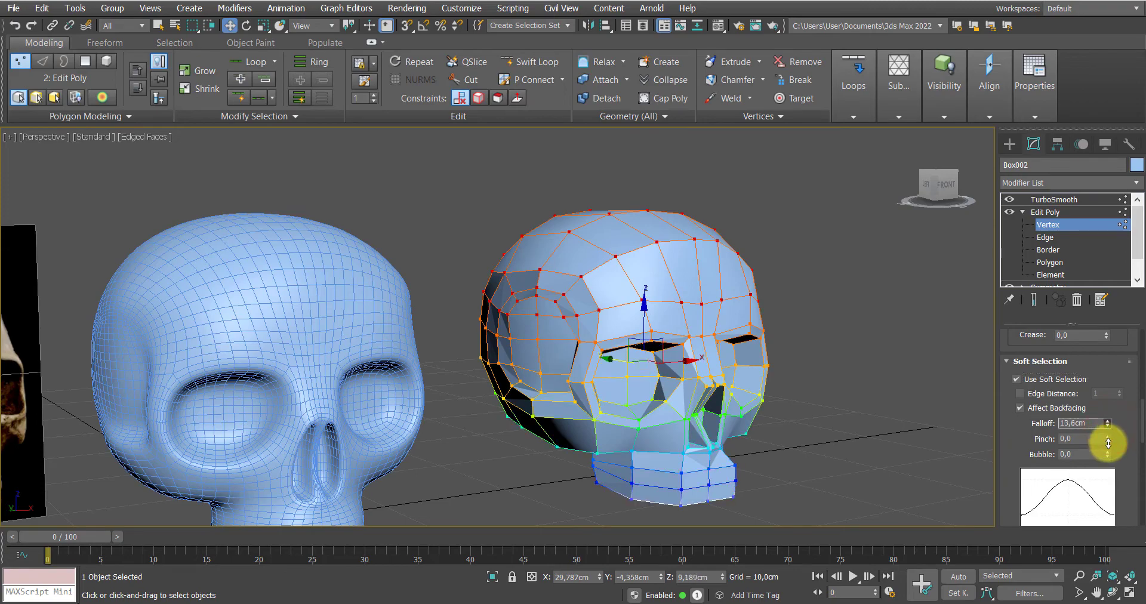
mouse_move(696, 435)
alt+middle_down()
mouse_move(695, 422)
mouse_move(664, 425)
mouse_move(678, 453)
mouse_move(691, 445)
mouse_move(680, 417)
mouse_move(680, 427)
alt+middle_up()
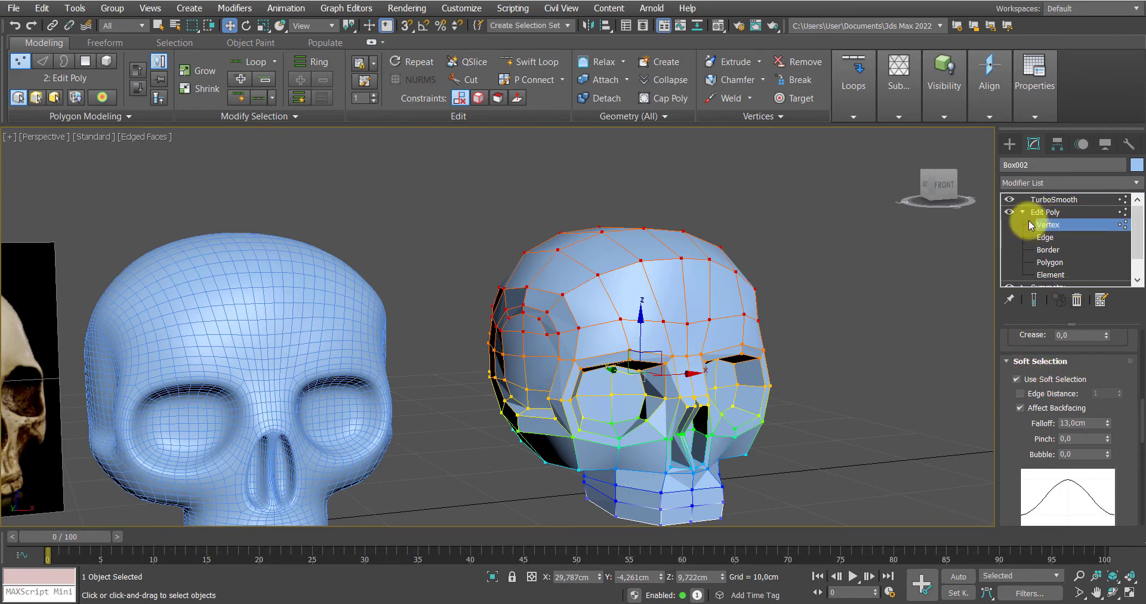
Add an FFD 2x2x2 modifier above Edit Poly so it acts on the softly selected vertices
click(1046, 222)
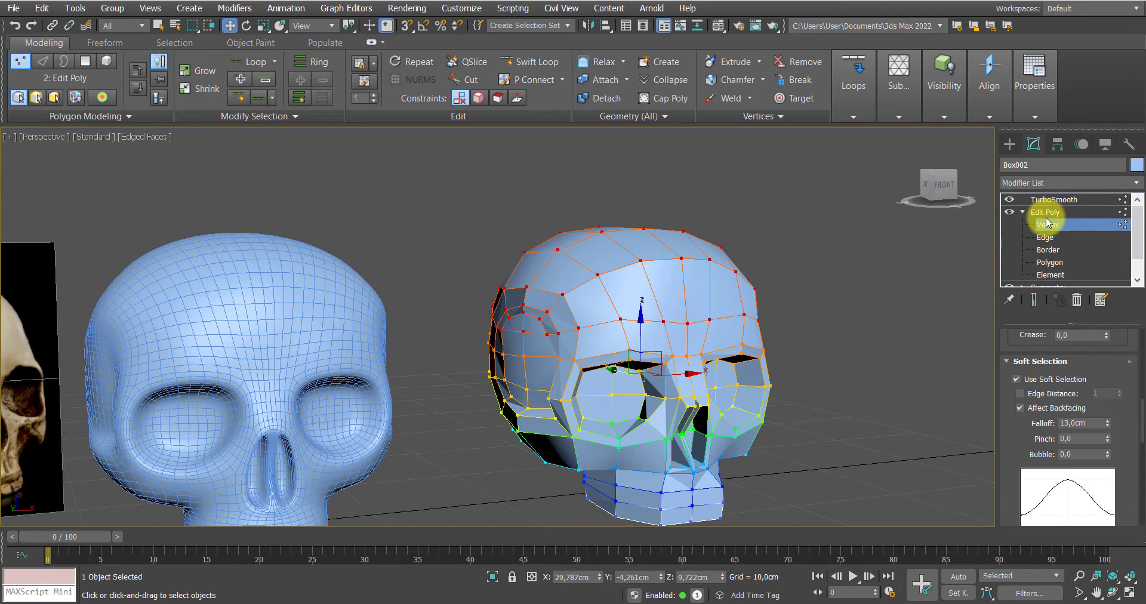
click(1069, 181)
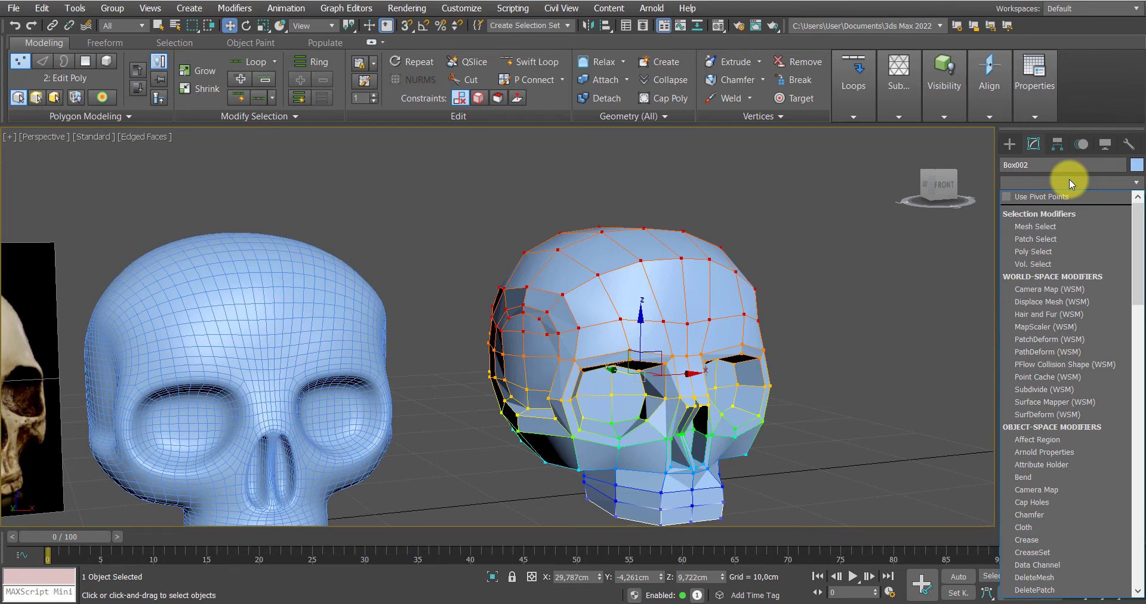
key(f)
key(f)
click(1046, 199)
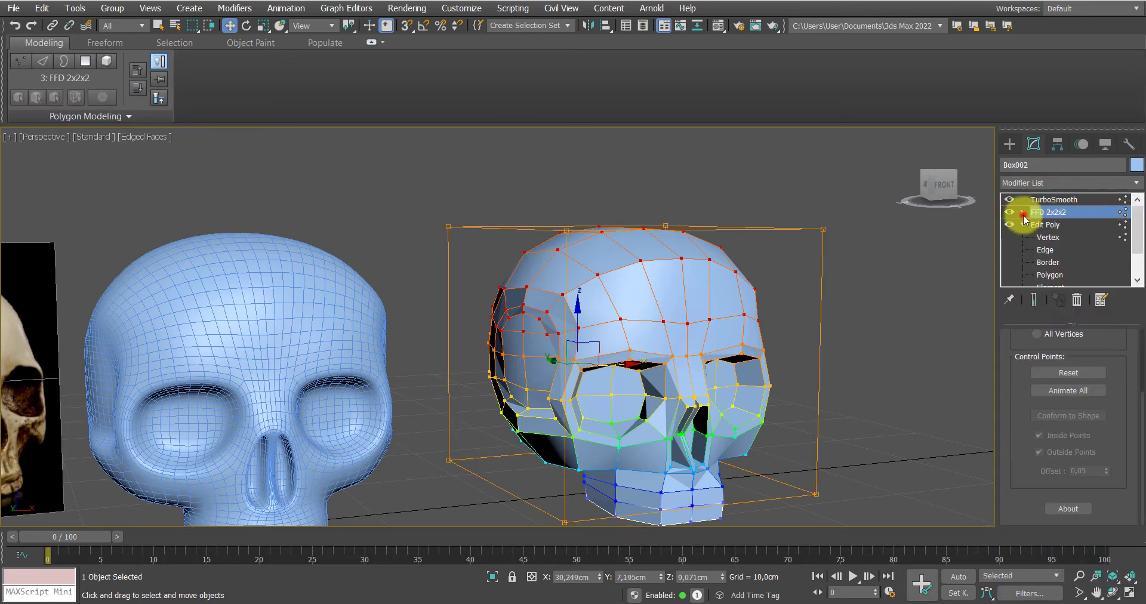
Enter the FFD's Control Points level and select the two upper control points at the front of the lattice
click(1022, 212)
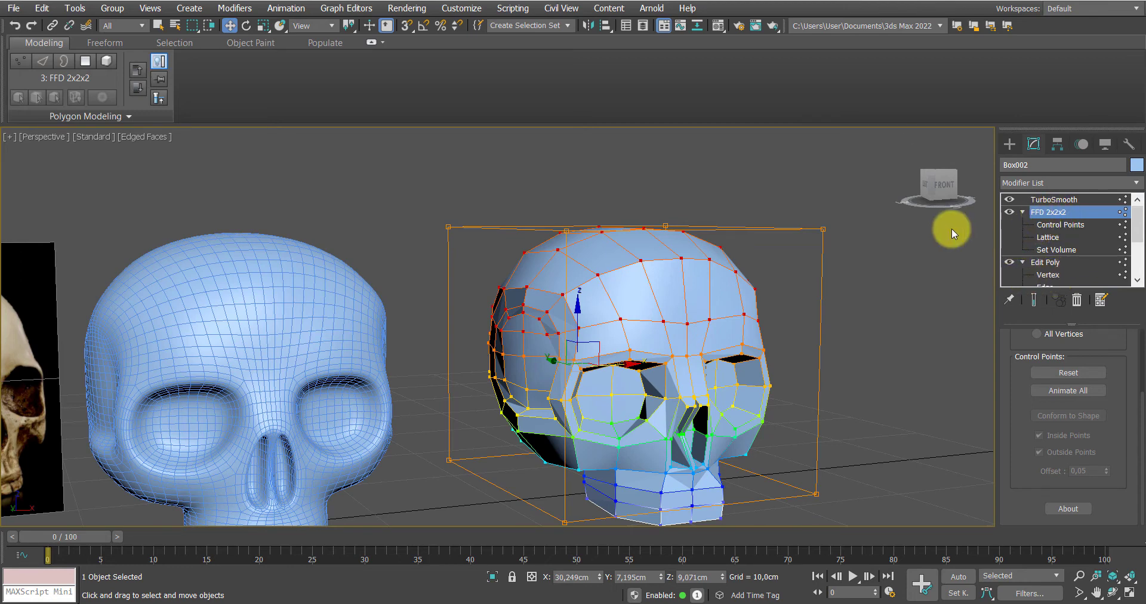
click(1049, 226)
alt+middle_drag(800, 267, 841, 272)
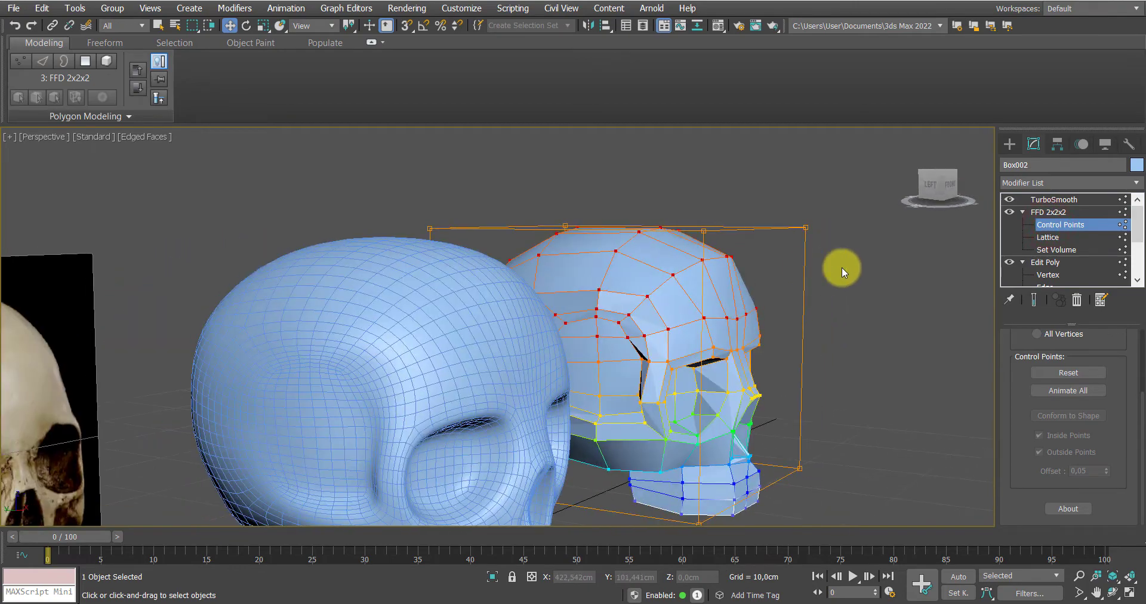
drag(850, 213, 690, 251)
mouse_move(690, 251)
alt+middle_down()
mouse_move(679, 292)
mouse_move(686, 258)
alt+middle_up()
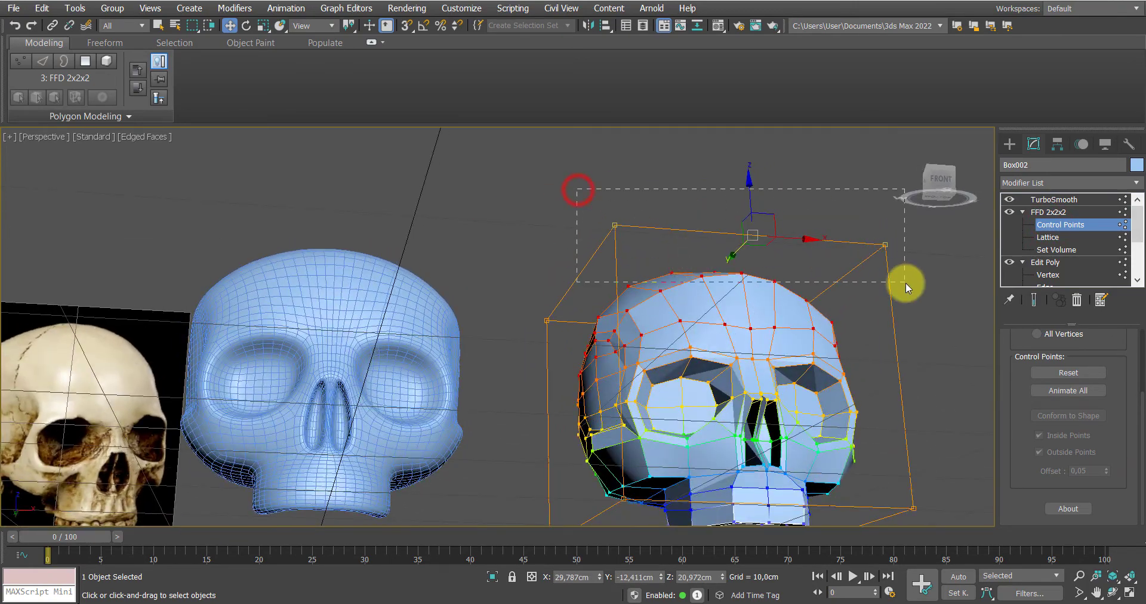
drag(905, 282, 905, 281)
Reshape the forehead by raising the front upper control points to a Z position of about 24.6 cm
drag(744, 194, 732, 259)
alt+middle_drag(731, 259, 746, 291)
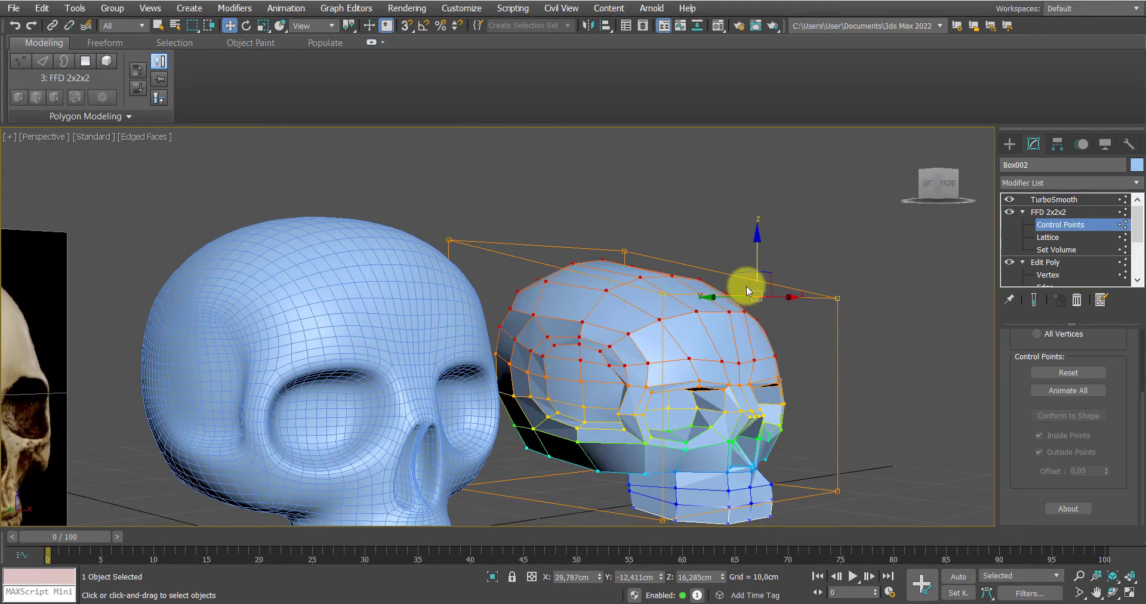
drag(747, 290, 726, 128)
alt+middle_drag(726, 128, 647, 389)
drag(675, 230, 724, 277)
scroll(686, 280, down, 5)
alt+middle_drag(686, 280, 719, 326)
key(ctrl+z)
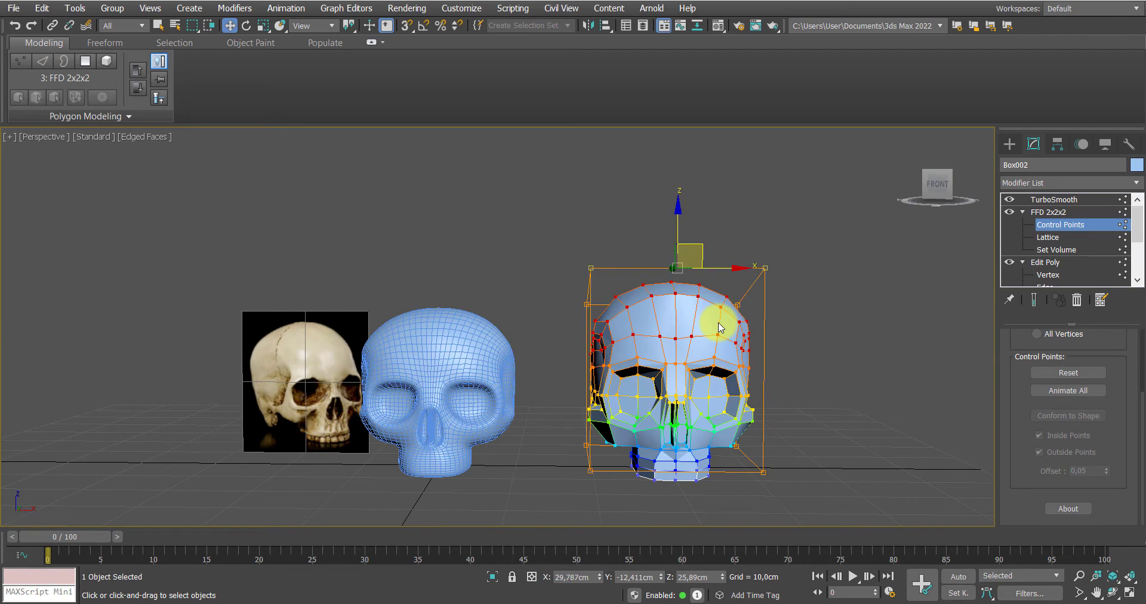
alt+middle_drag(724, 318, 716, 260)
drag(675, 222, 678, 232)
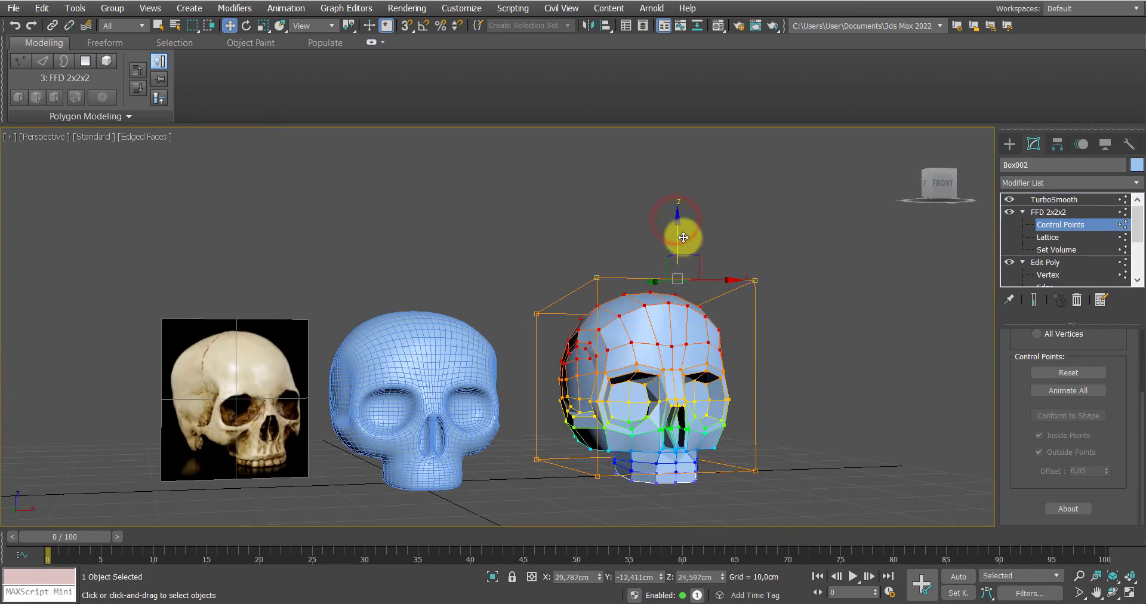
Show the end result of the modifier stack and compare both smoothed skulls without edged faces
click(1033, 301)
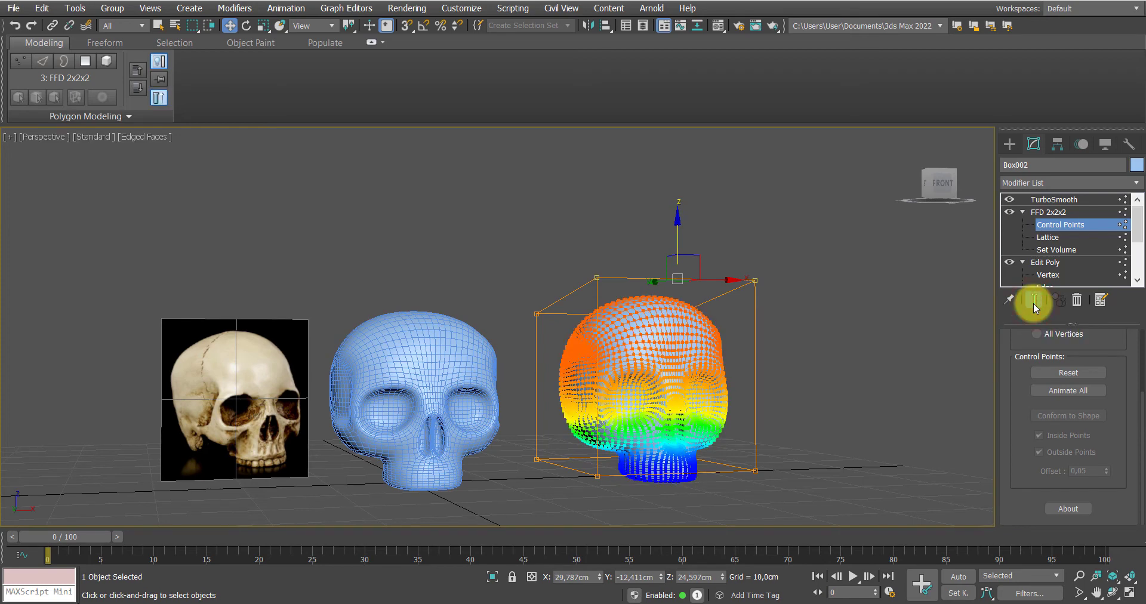
click(870, 292)
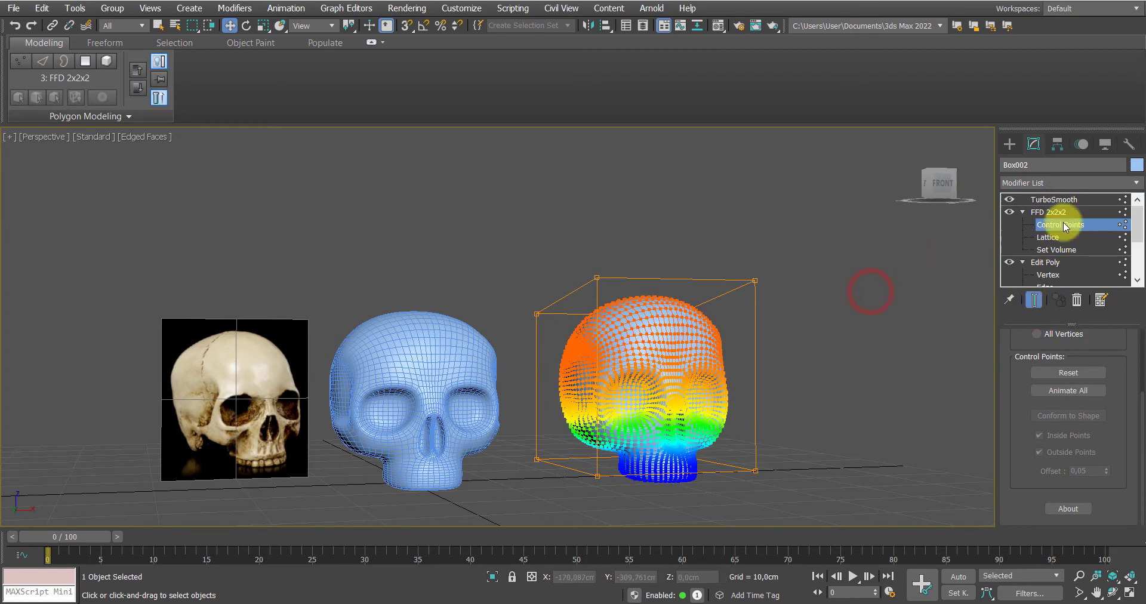
click(1061, 203)
click(811, 319)
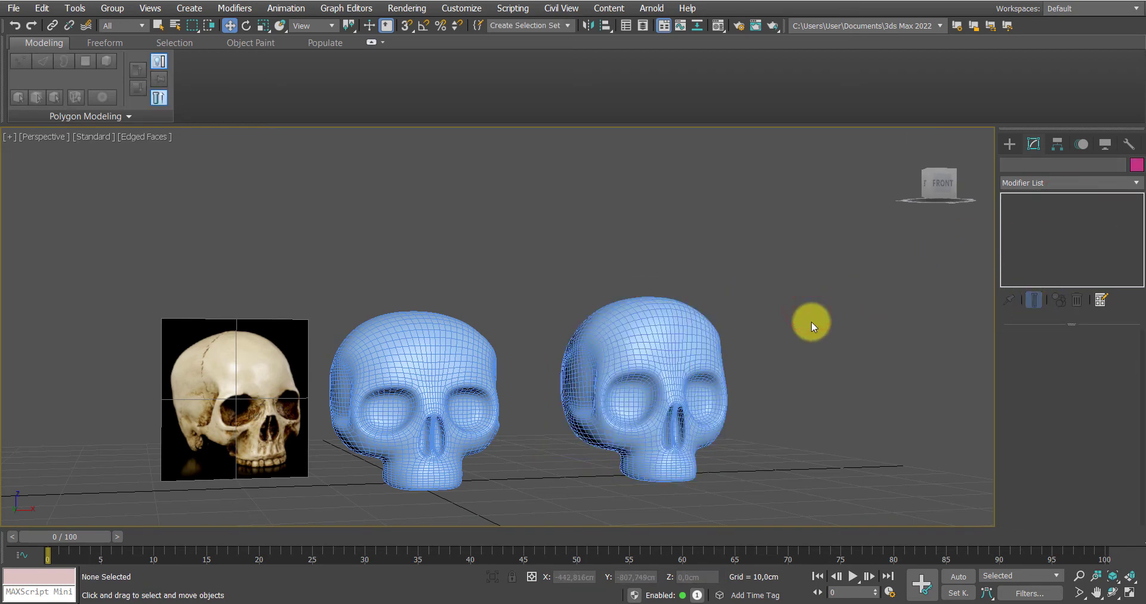
key(F4)
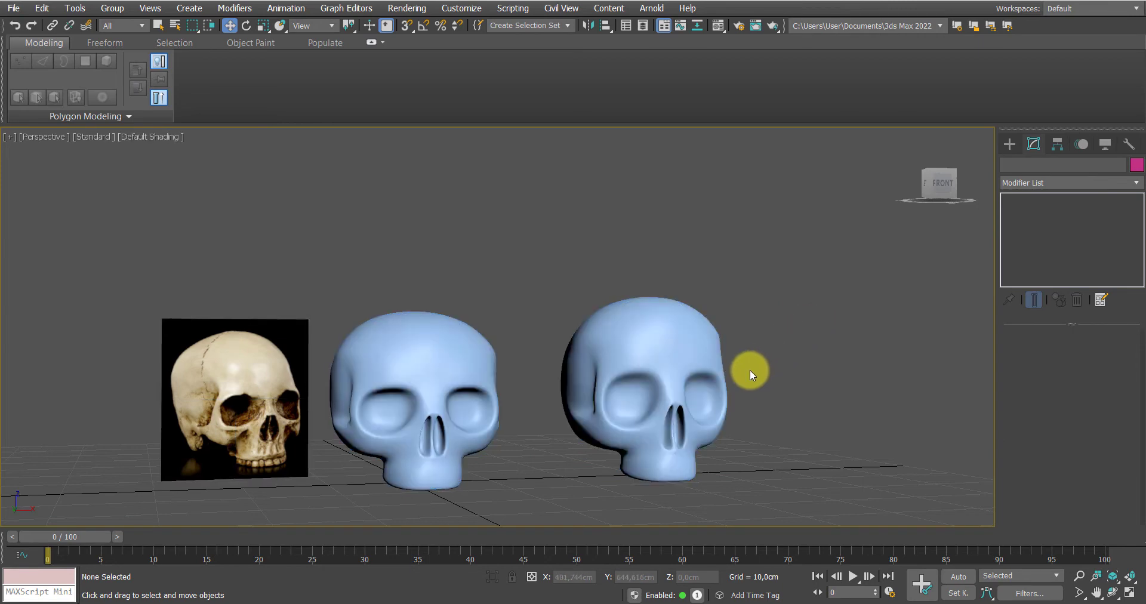
alt+middle_drag(742, 384, 877, 388)
Delete the TurboSmooth modifier from the copied skull, fold up its stack entries and display edged faces again
click(663, 367)
key(z)
scroll(826, 414, down, 6)
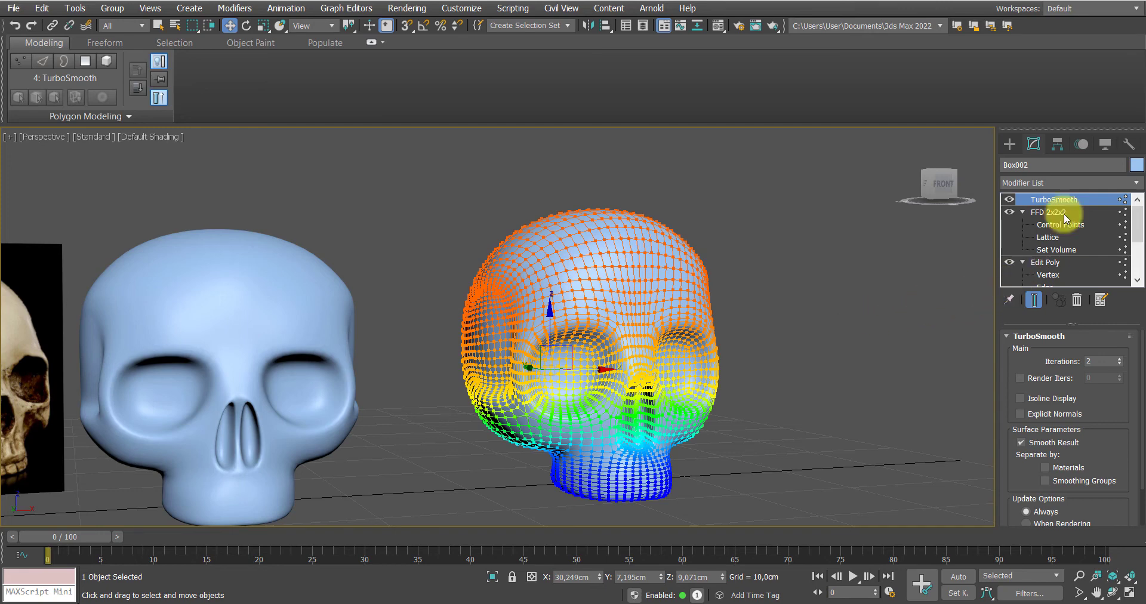
right_click(1046, 199)
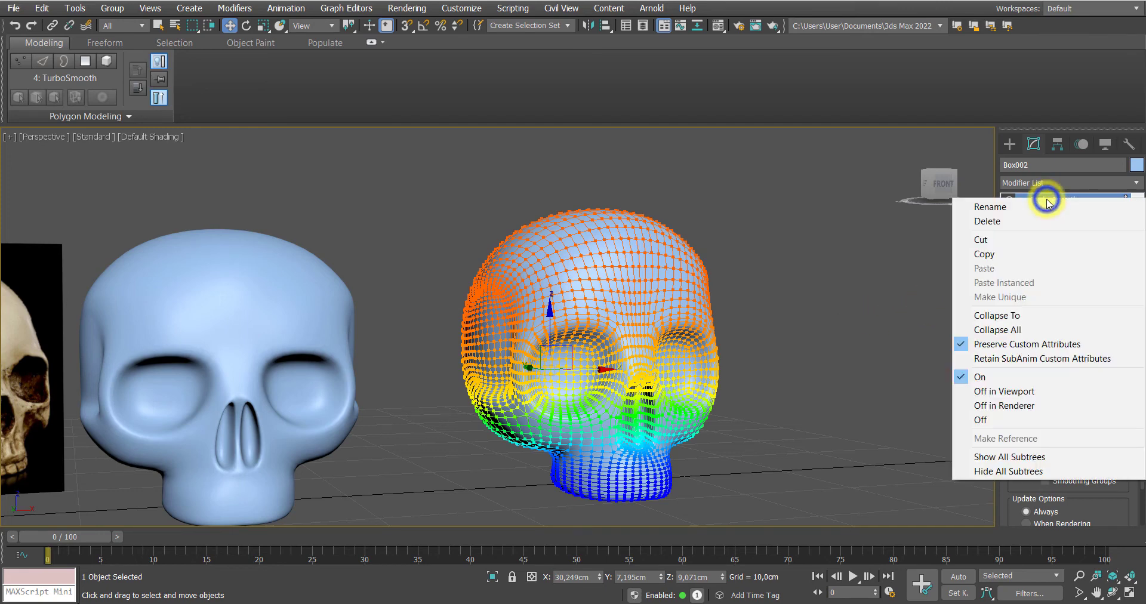
click(1015, 224)
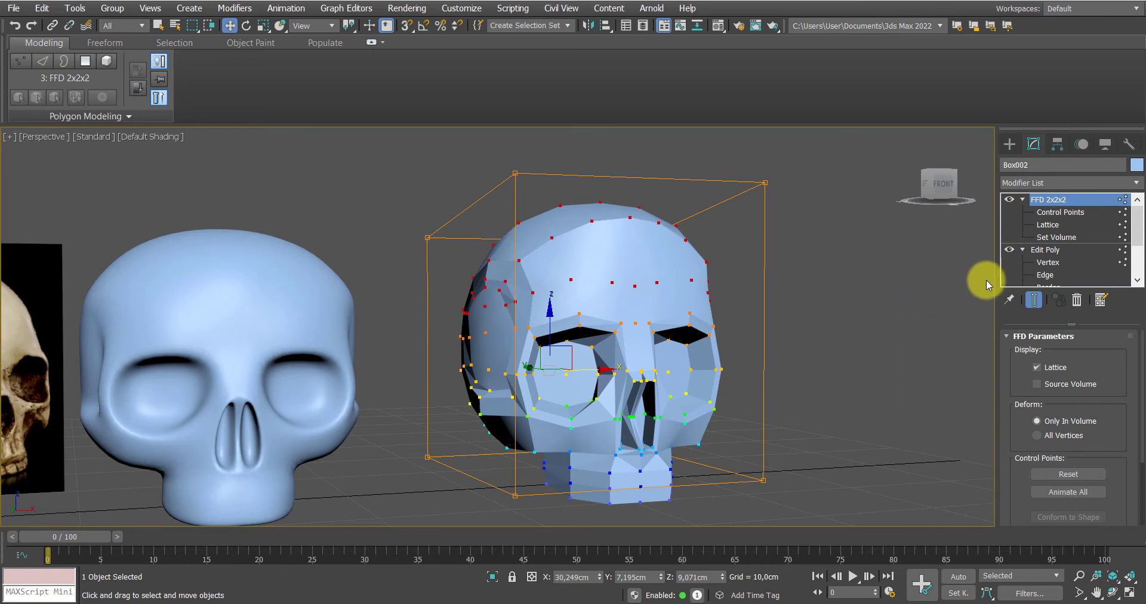
click(1022, 199)
click(1022, 213)
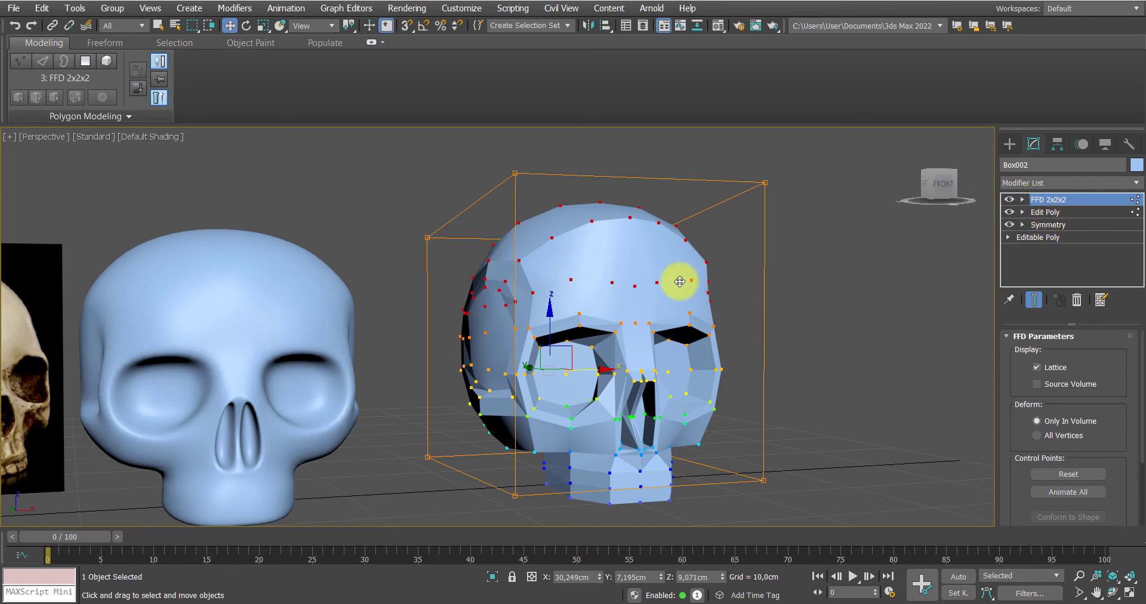
key(F4)
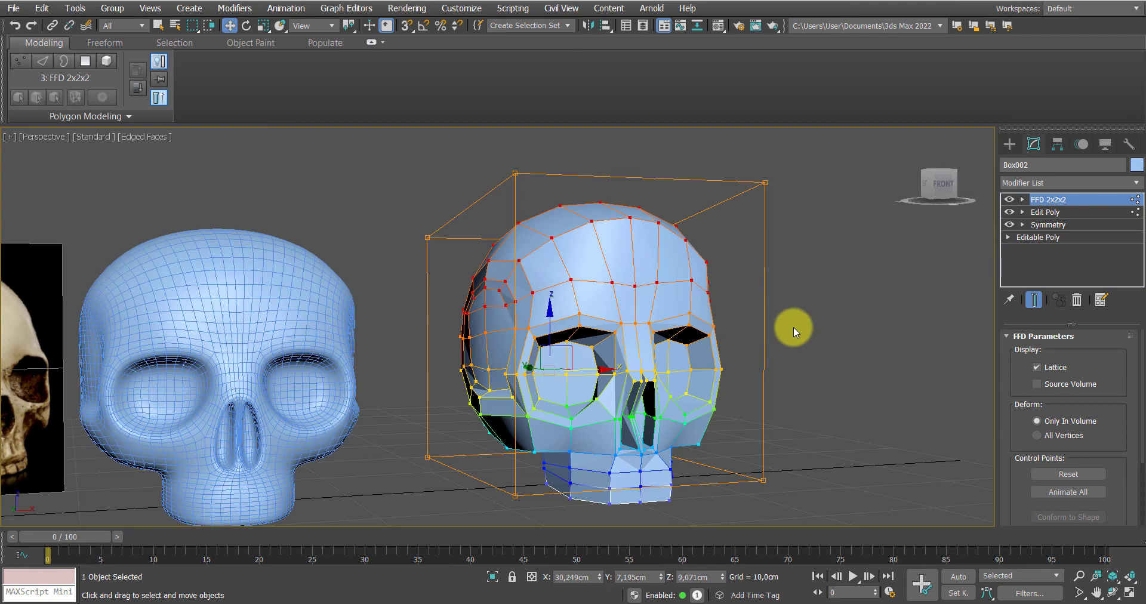
click(1045, 227)
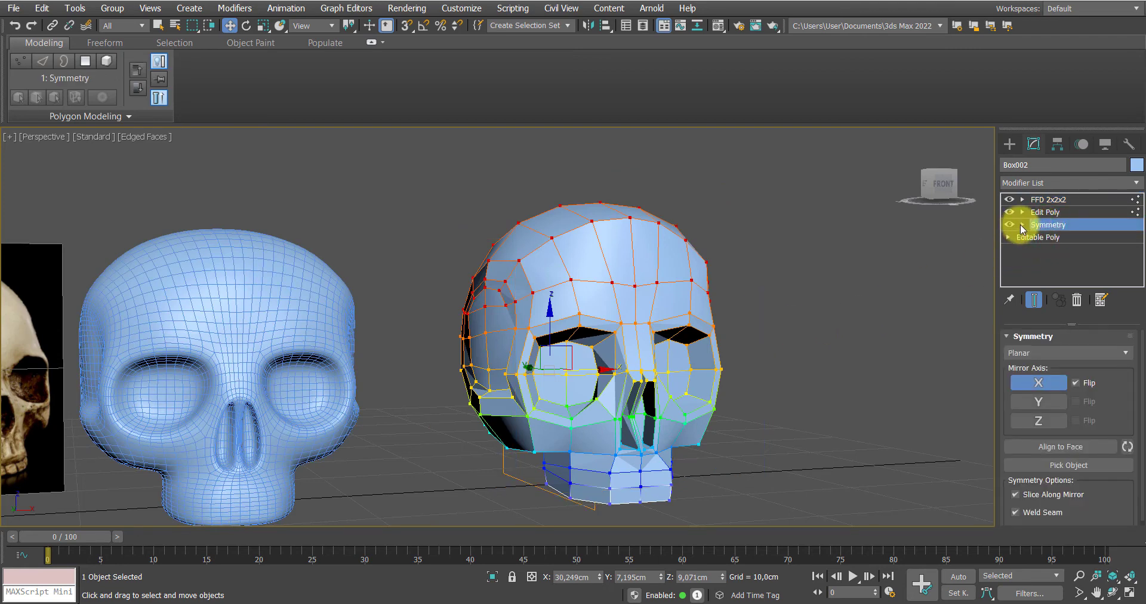
click(1065, 201)
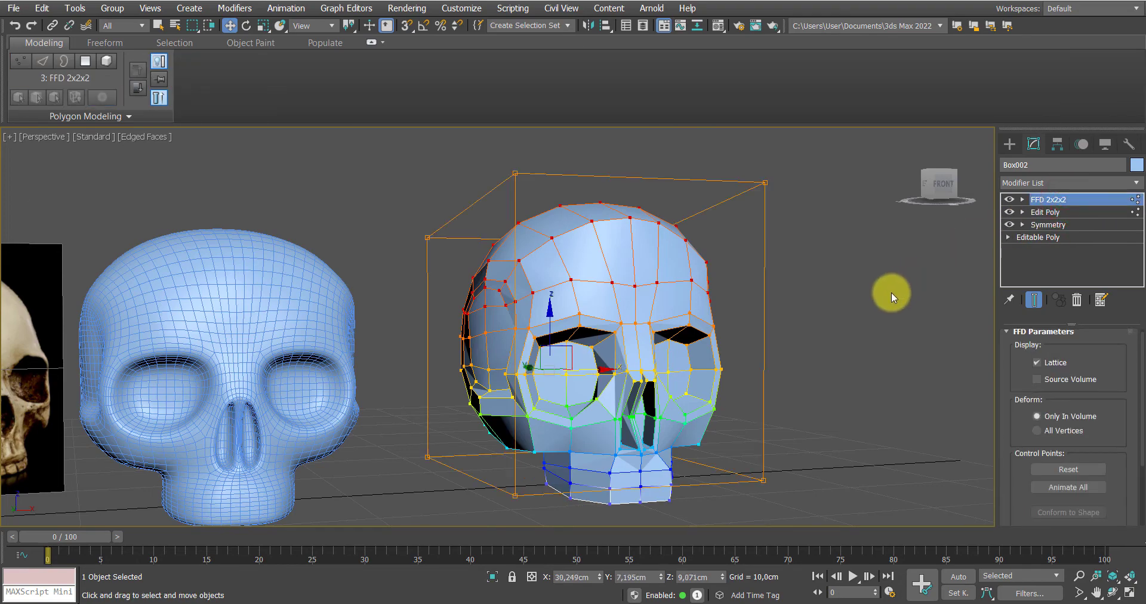
Clone the deformed skull once as an independent copy in the front view, about 29 cm along the X axis
key(f)
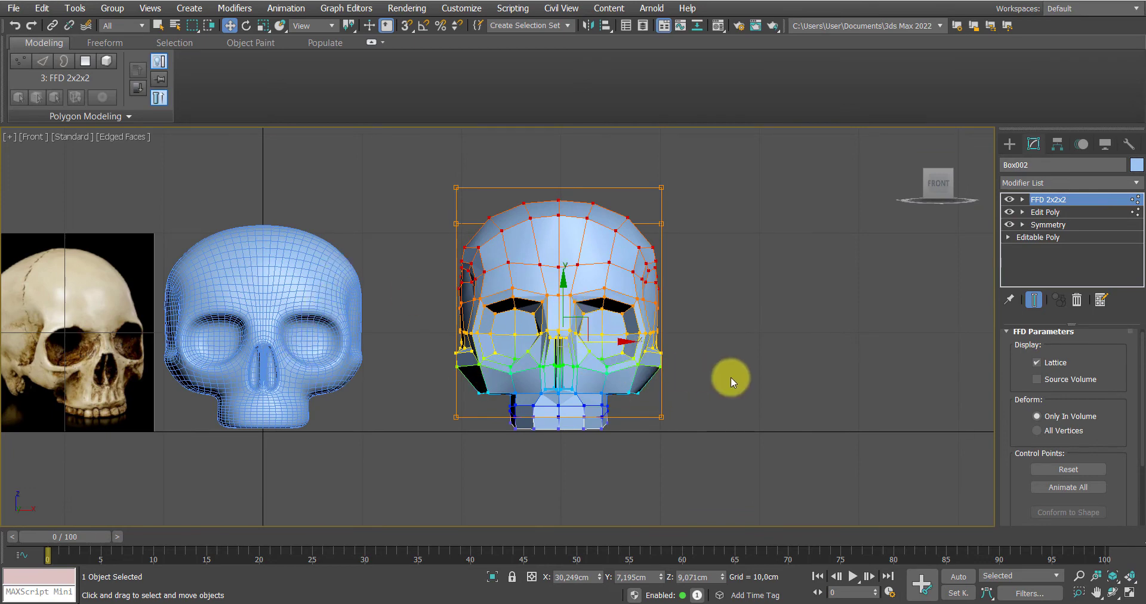
middle_drag(729, 386, 709, 393)
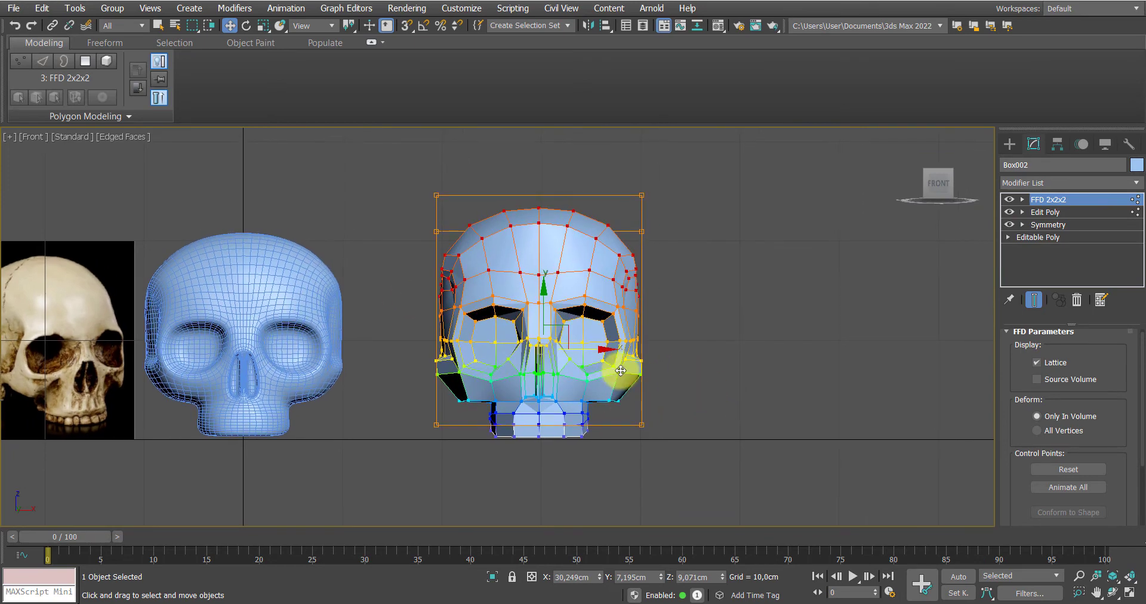
shift+drag(593, 349, 883, 352)
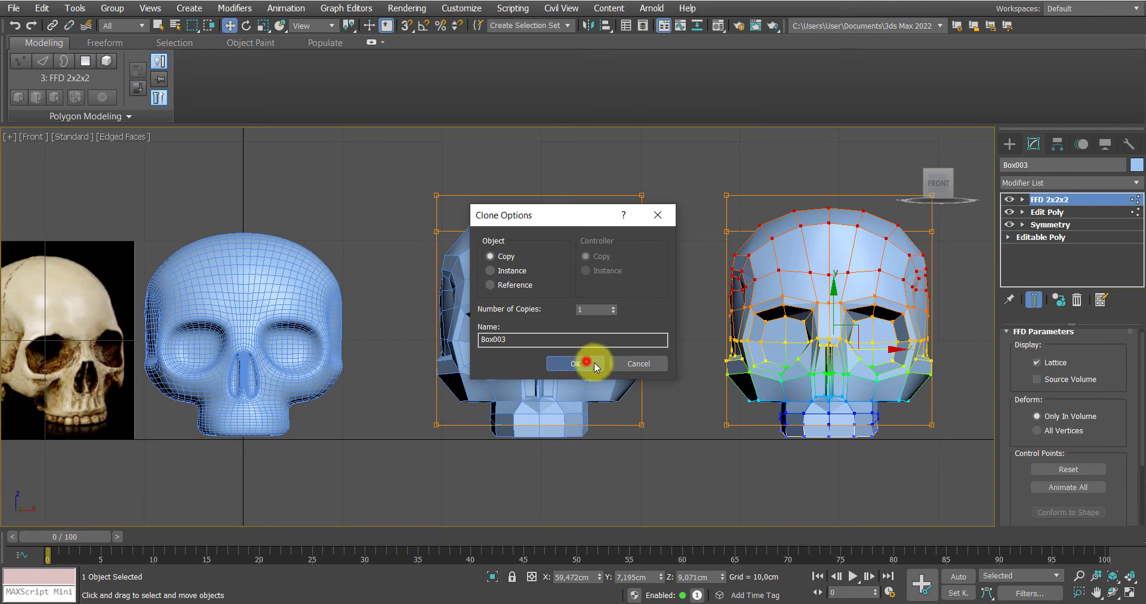
click(593, 362)
Convert the new skull copy to an Editable Poly, collapsing its FFD, Edit Poly and Symmetry modifiers
middle_drag(861, 338, 619, 346)
right_click(641, 334)
mouse_move(693, 498)
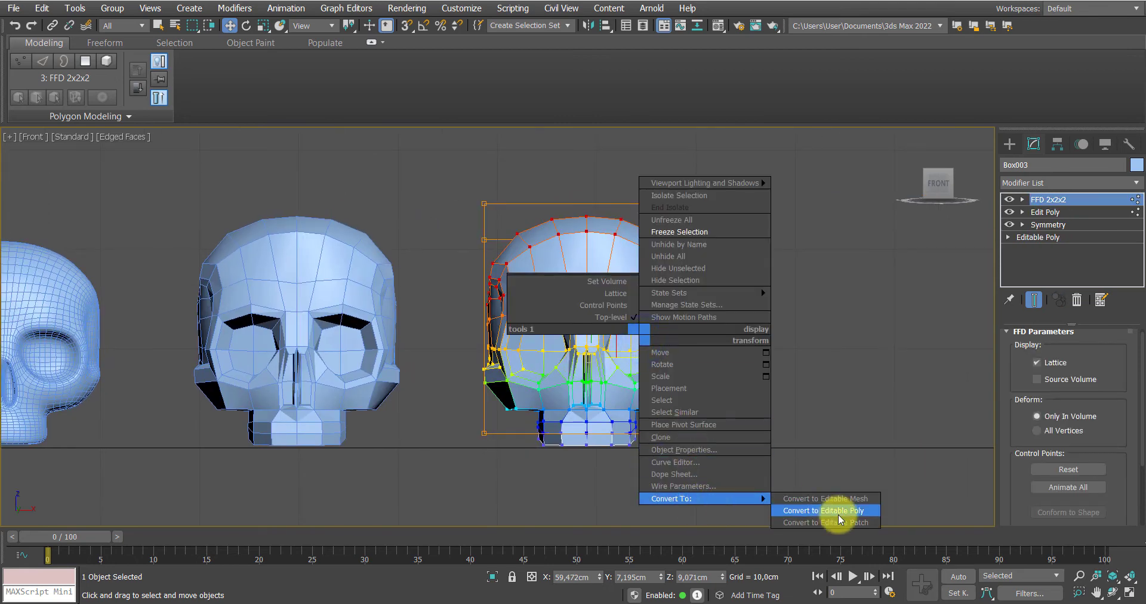
click(835, 512)
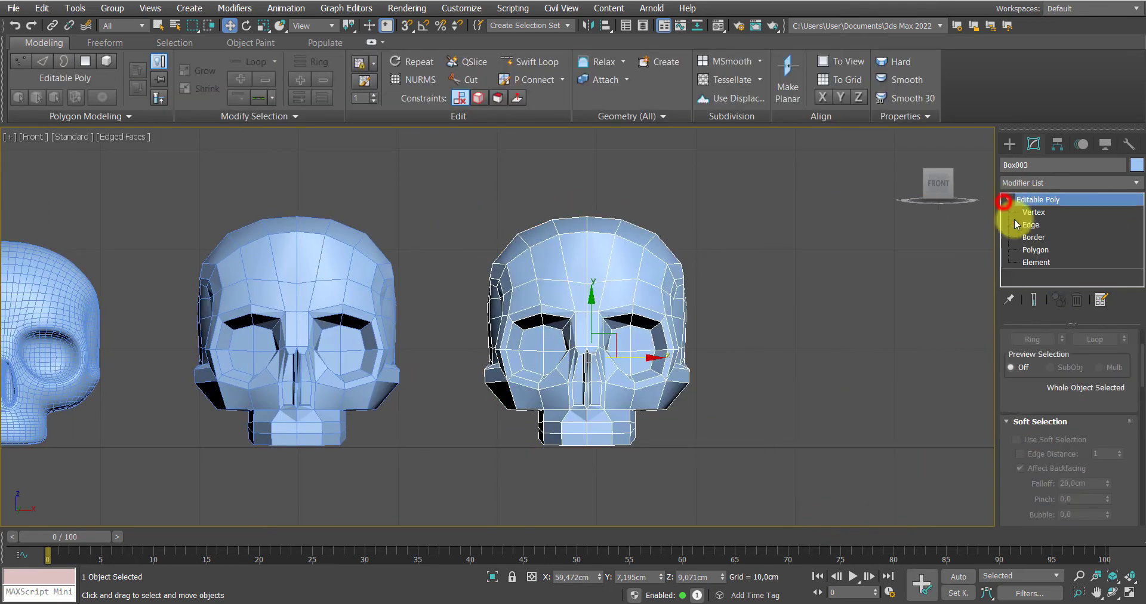
Delete all polygons on the positive X half of the skull copy, including the two narrow nasal polygons beside the centre line
click(1035, 249)
click(768, 393)
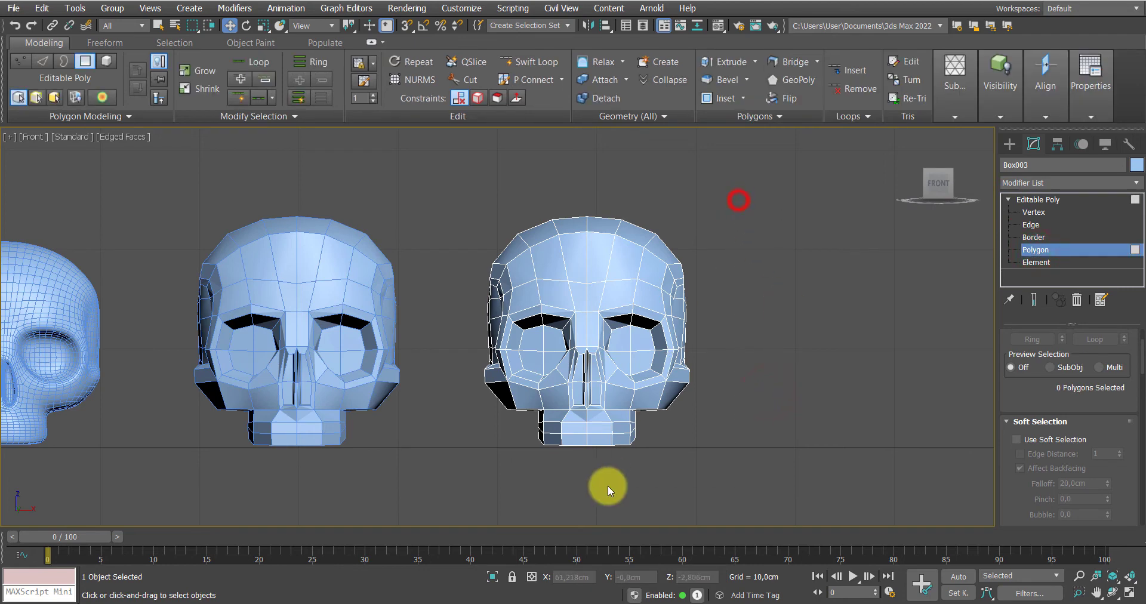
drag(590, 489, 590, 489)
scroll(591, 350, up, 6)
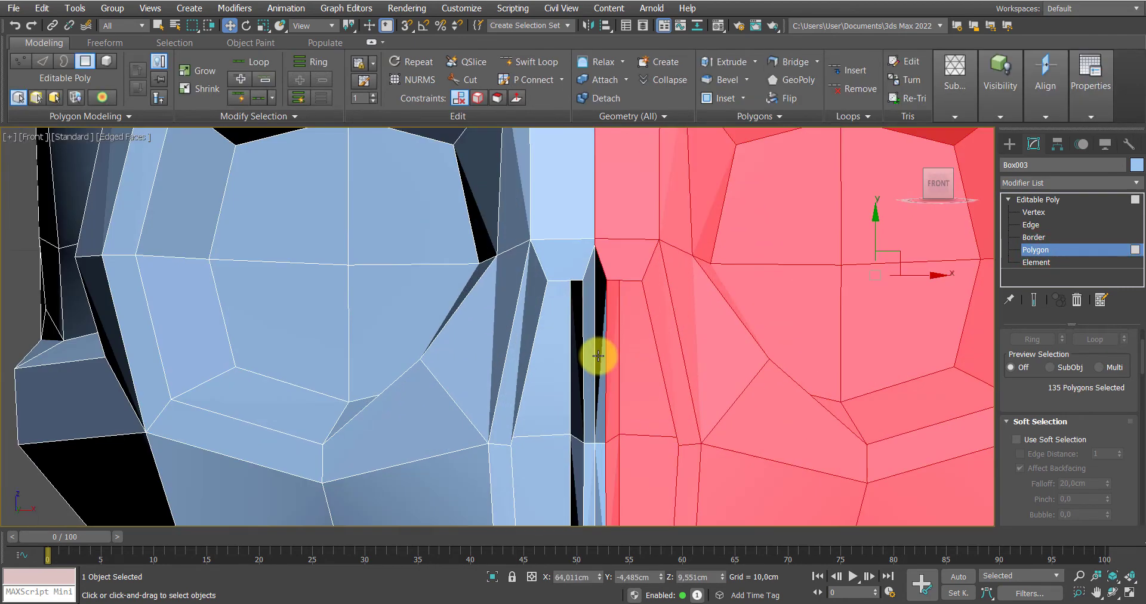
ctrl+click(604, 337)
ctrl+click(596, 447)
scroll(596, 455, down, 5)
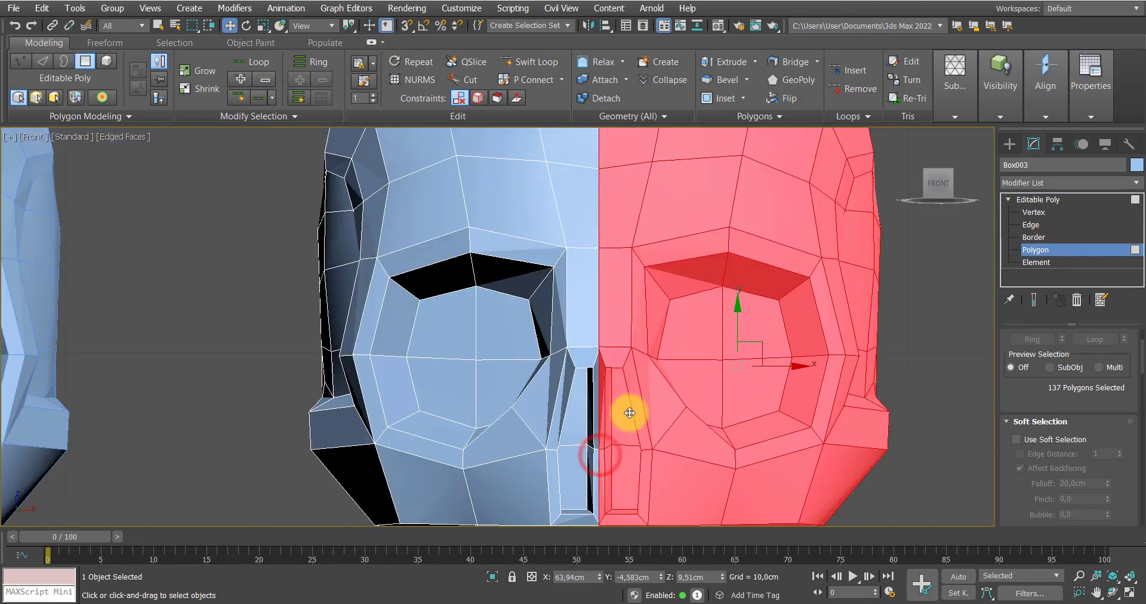
scroll(633, 318, down, 3)
middle_drag(632, 328, 606, 410)
key(p)
alt+middle_drag(847, 288, 807, 406)
middle_drag(807, 406, 793, 345)
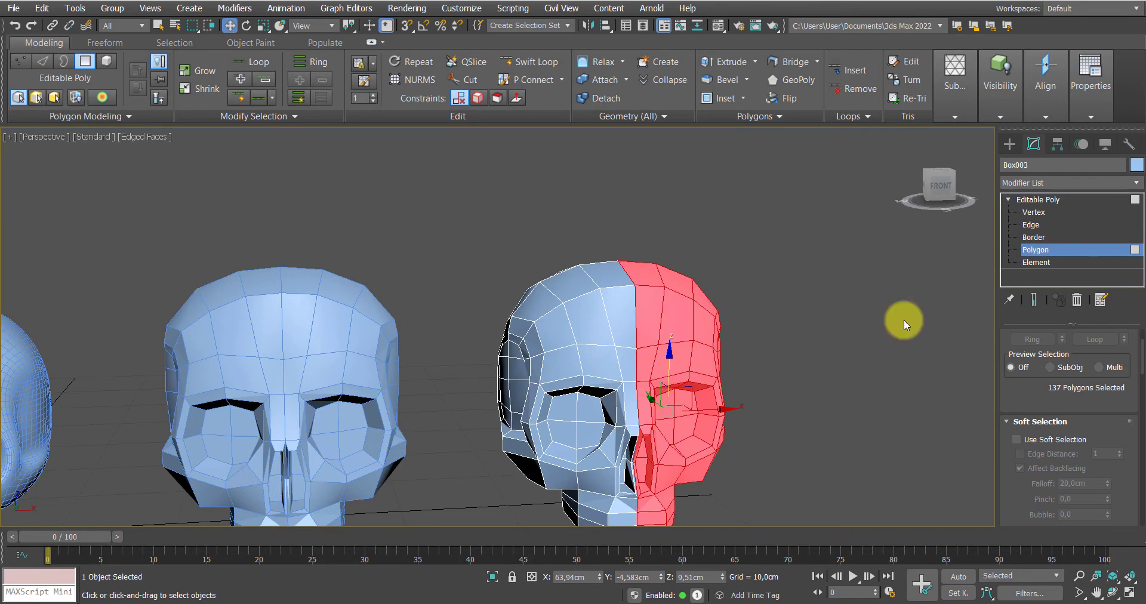
key(Delete)
Add a Symmetry modifier to the remaining half skull, mirrored only along the X axis with Flip enabled
click(1074, 198)
click(1080, 180)
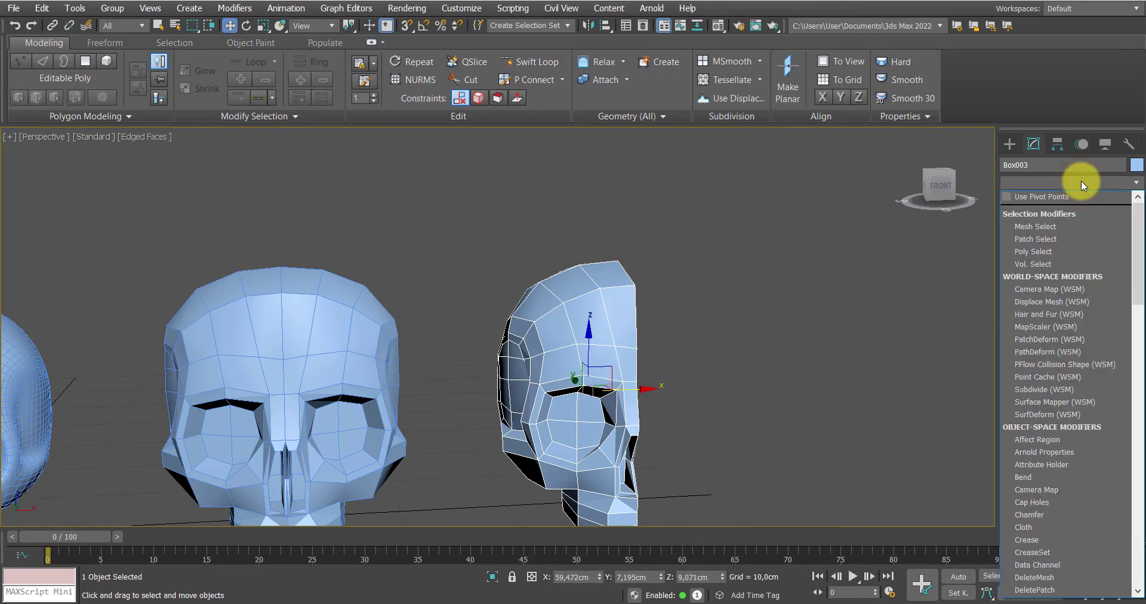
text(sy)
key(Return)
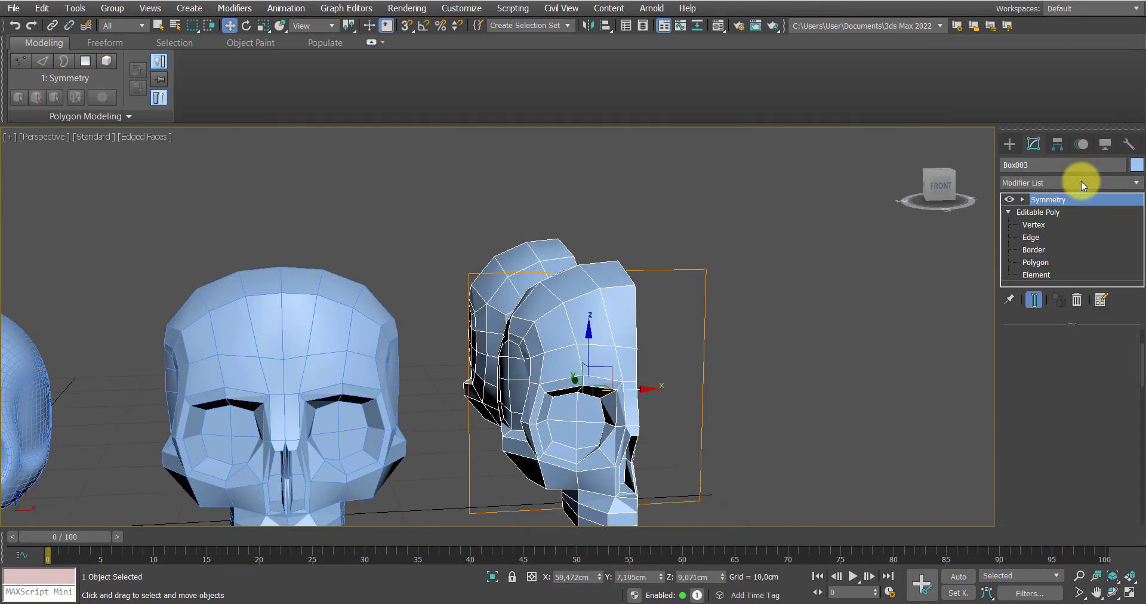
click(1058, 418)
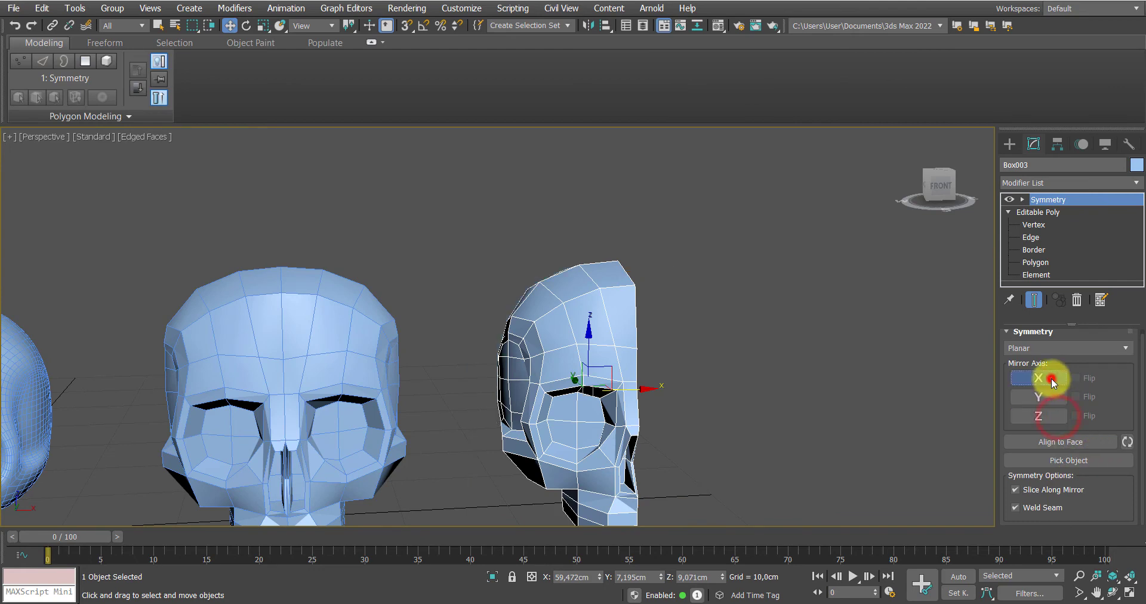
click(1050, 378)
click(1075, 378)
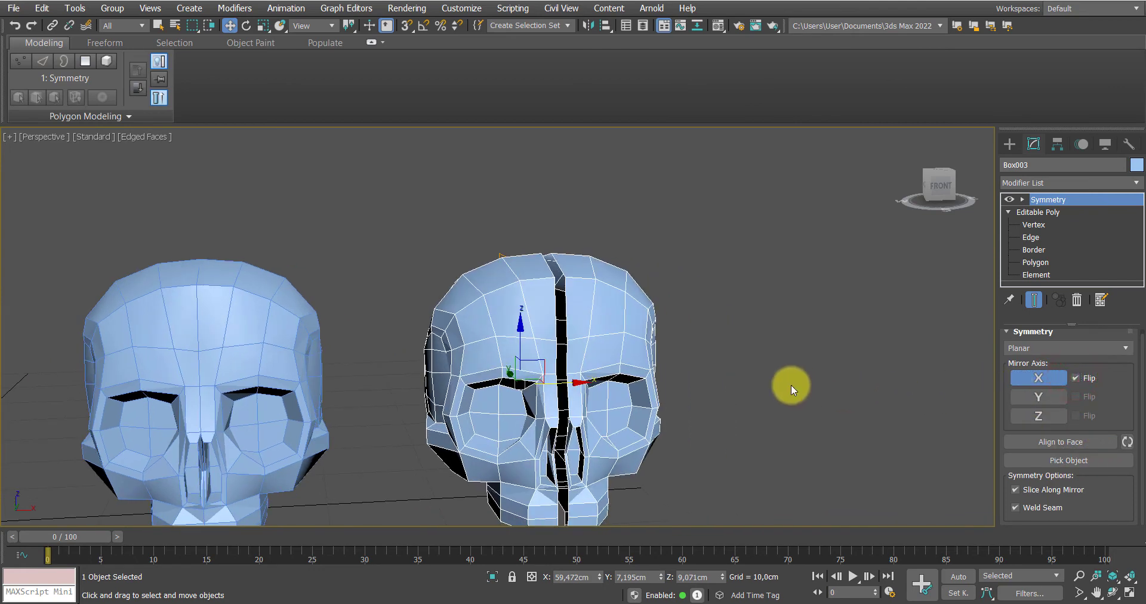
Move the Symmetry modifier's mirror plane in the front view to about X 58.99 cm, closing the gap between the halves
key(f)
scroll(704, 403, down, 2)
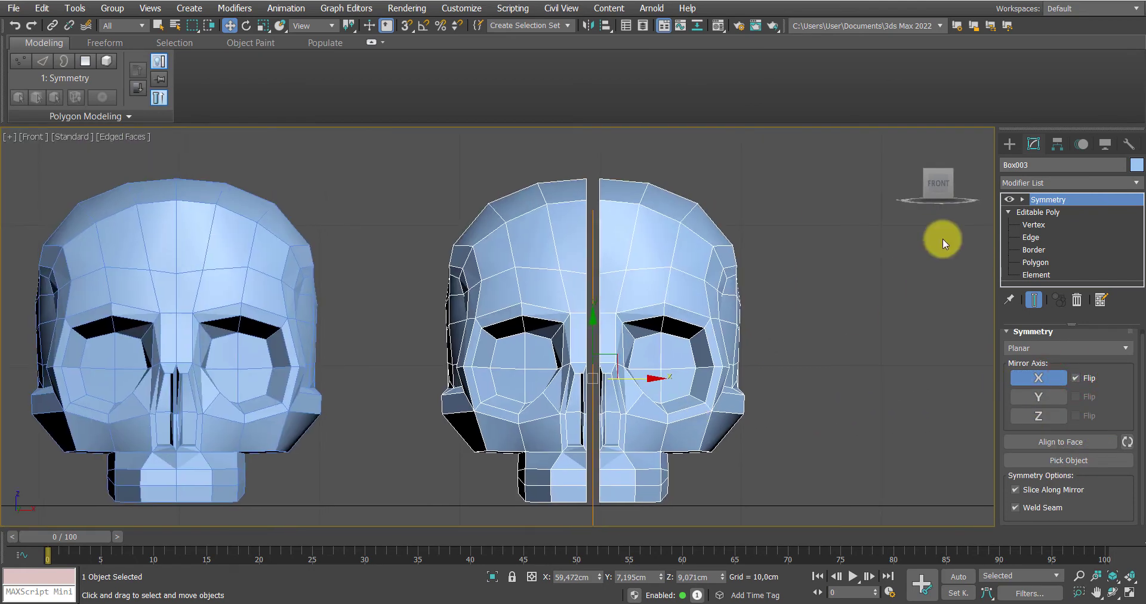
click(1022, 199)
click(1045, 211)
scroll(629, 299, up, 2)
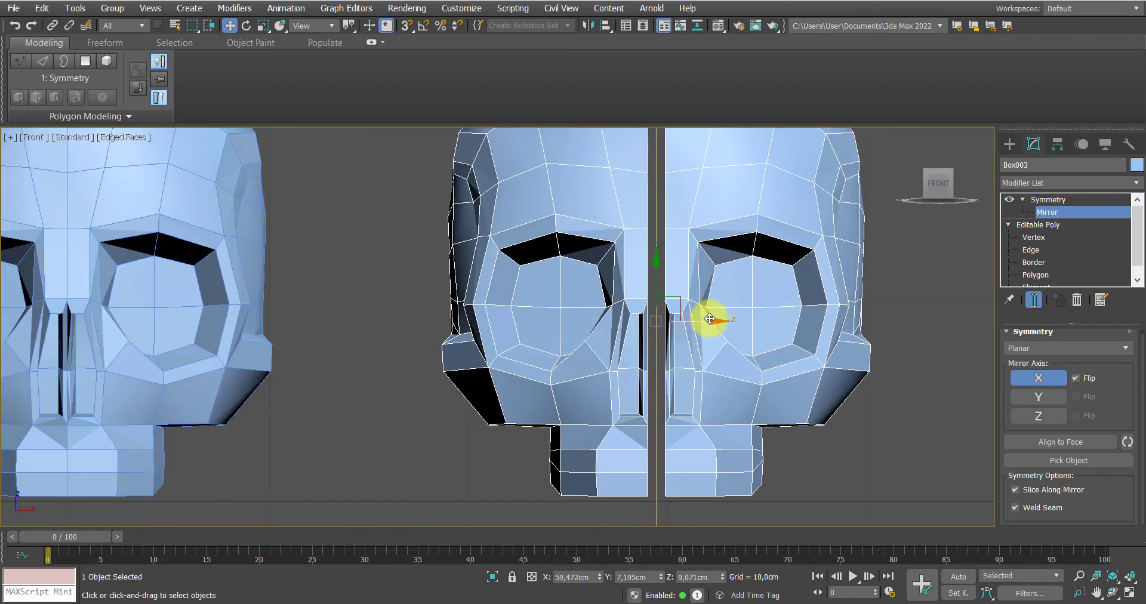
drag(710, 316, 699, 321)
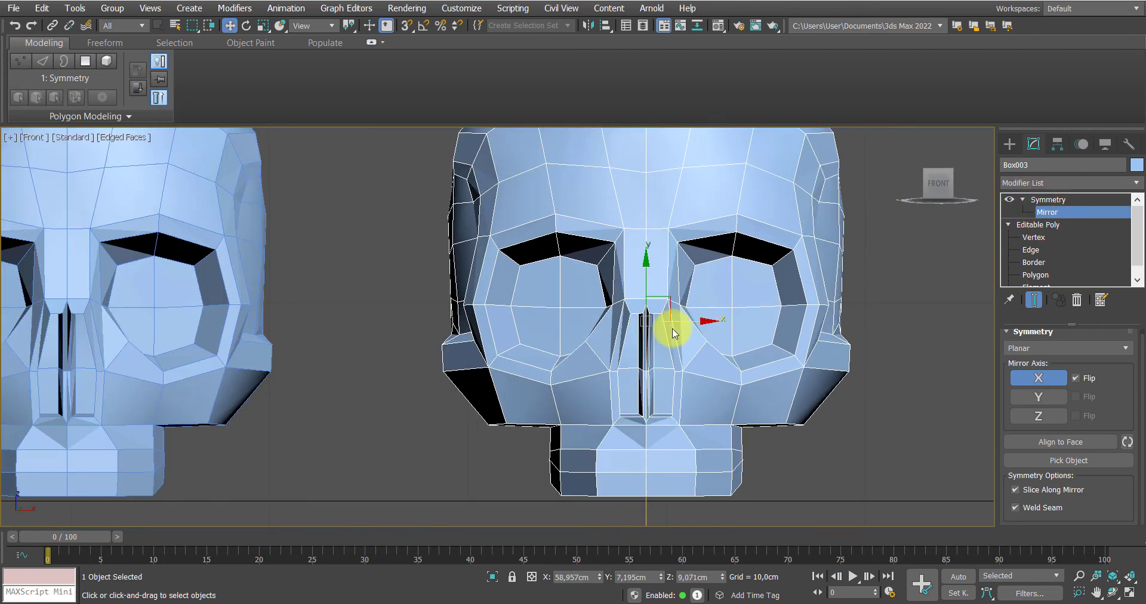
scroll(670, 324, up, 4)
drag(647, 308, 647, 309)
scroll(639, 311, down, 5)
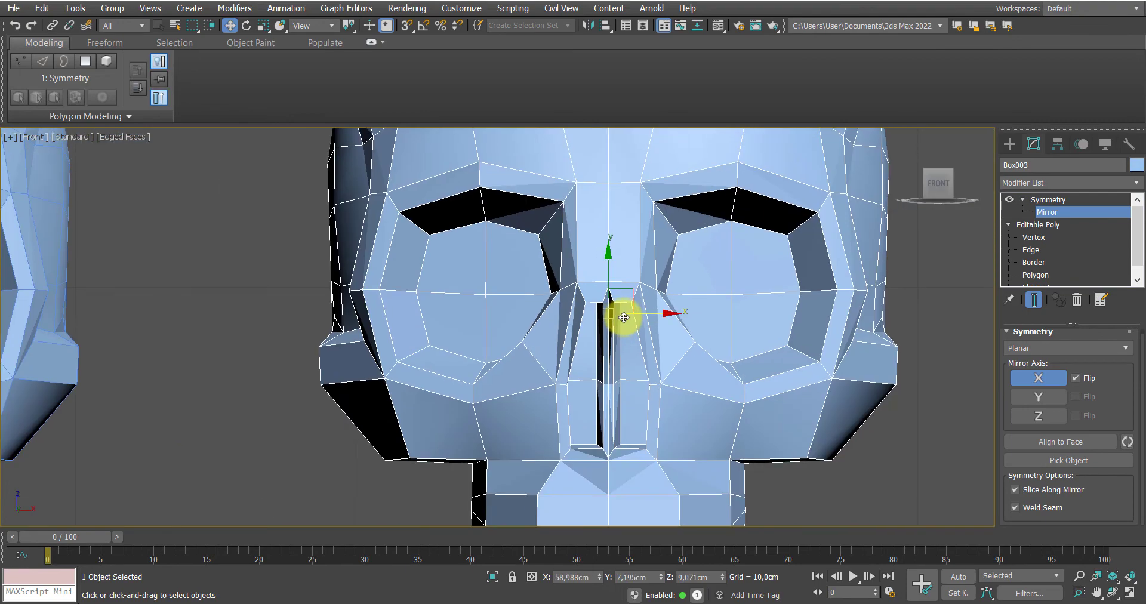
Add a TurboSmooth modifier above Symmetry on the skull copy and view it without edged faces
key(p)
alt+middle_drag(571, 427, 540, 310)
scroll(509, 304, up, 4)
scroll(539, 320, up, 3)
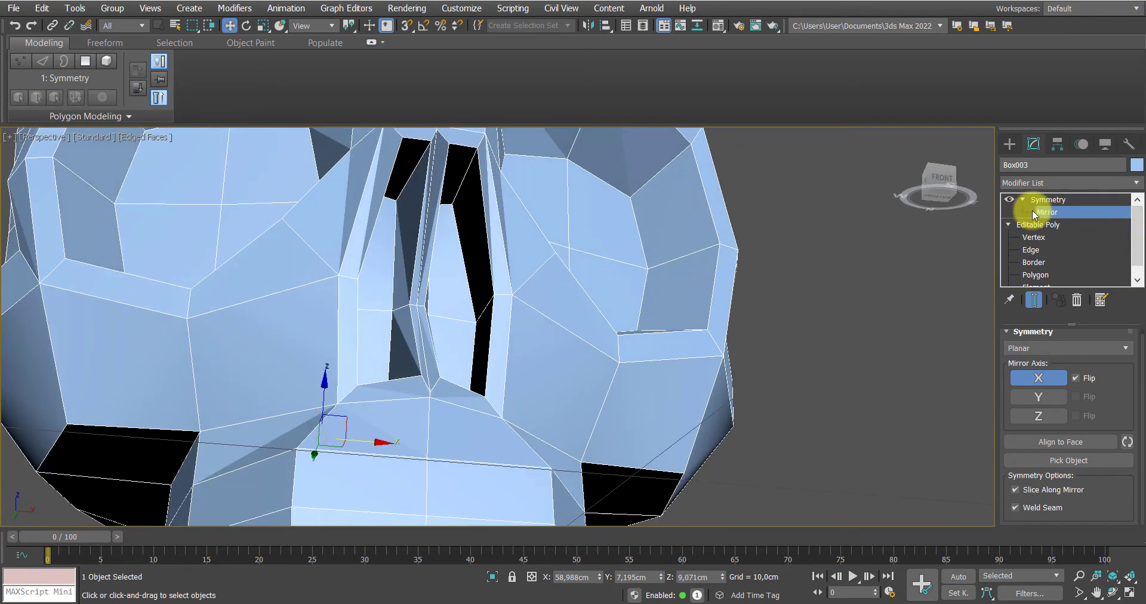
click(1047, 200)
click(1068, 184)
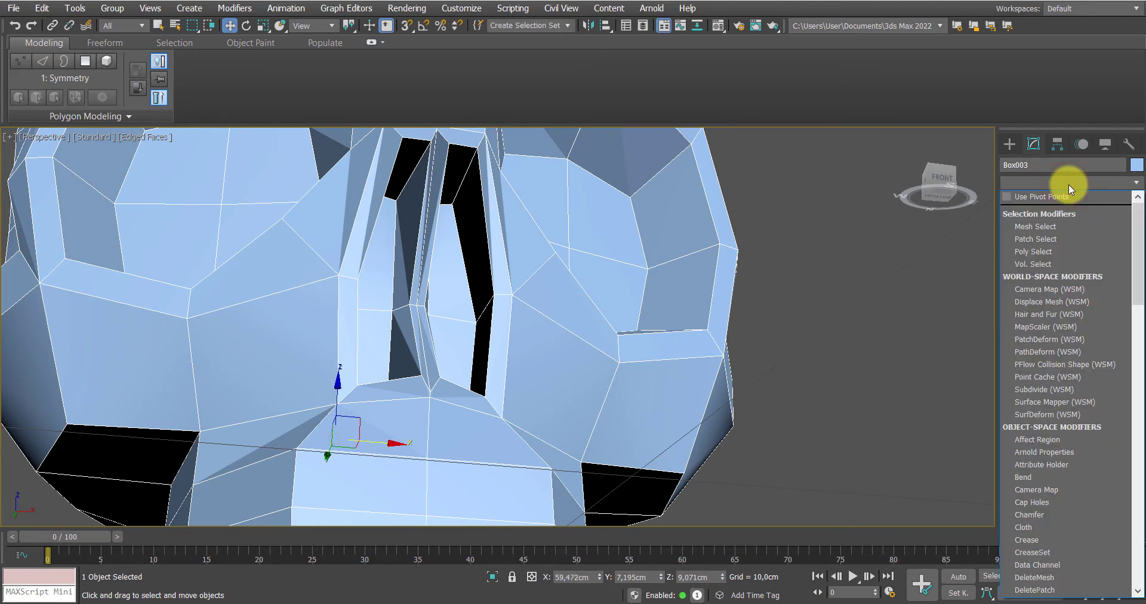
key(t)
click(1038, 334)
scroll(824, 320, down, 2)
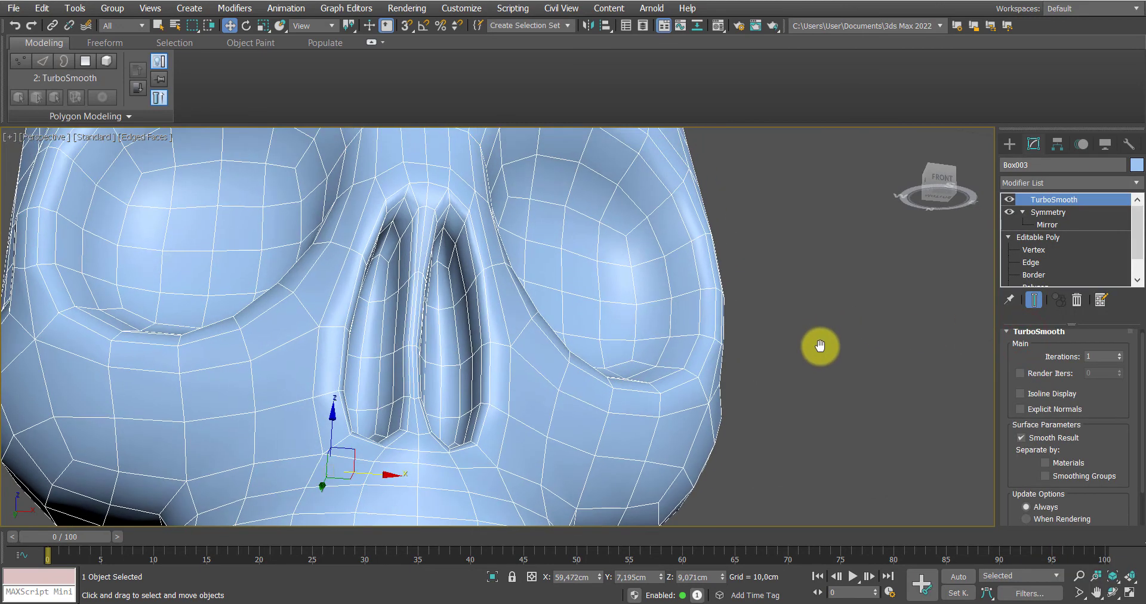
key(F4)
scroll(818, 342, down, 6)
alt+middle_drag(807, 366, 736, 332)
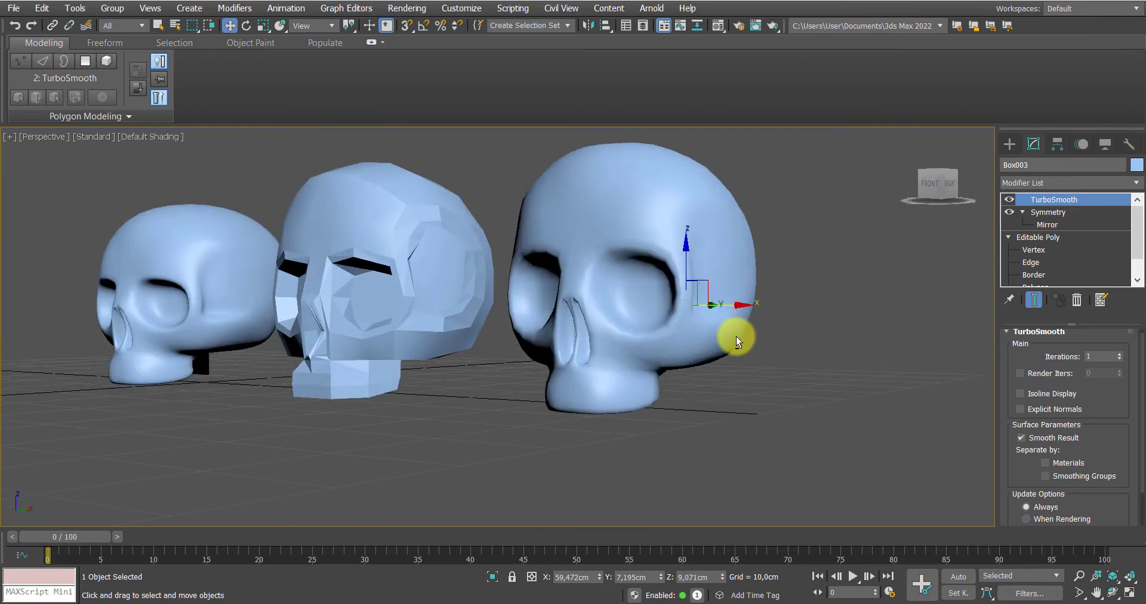
key(F4)
key(F4)
Go to the vertex level of the skull copy's base Editable Poly, clear the vertex selection and display edged faces
click(1008, 237)
click(1022, 237)
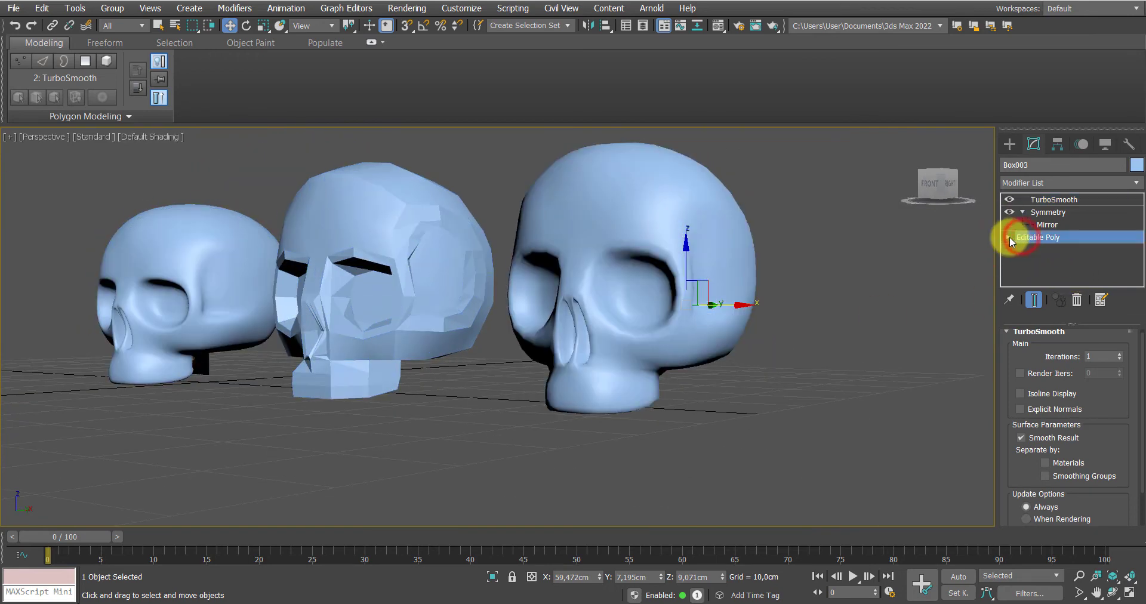
click(1009, 237)
click(1031, 249)
alt+middle_drag(779, 316, 790, 316)
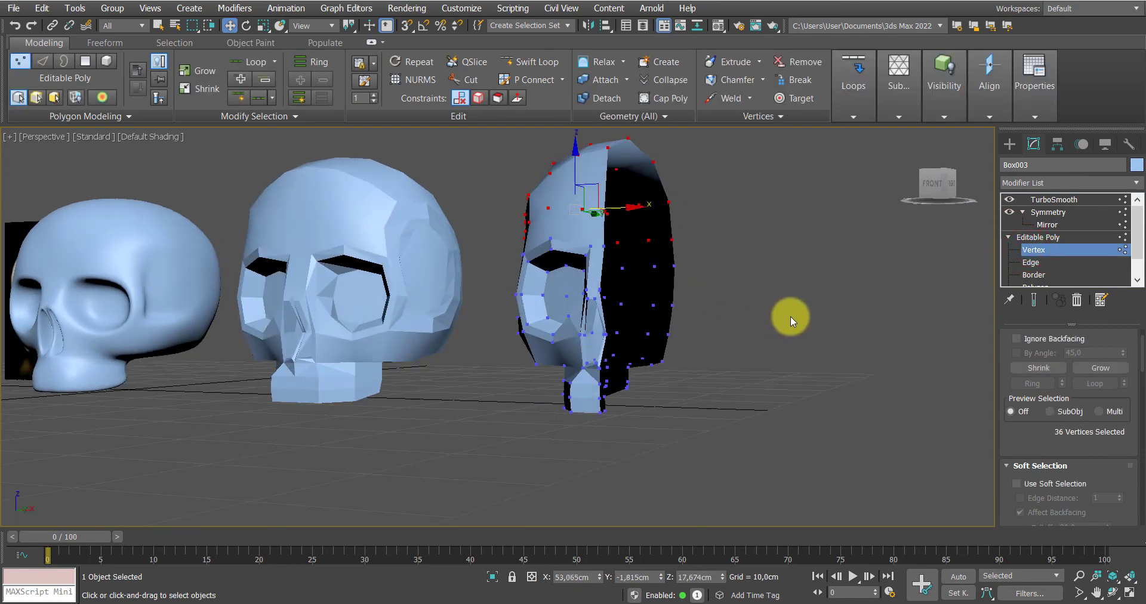
click(778, 285)
key(F4)
scroll(664, 310, up, 6)
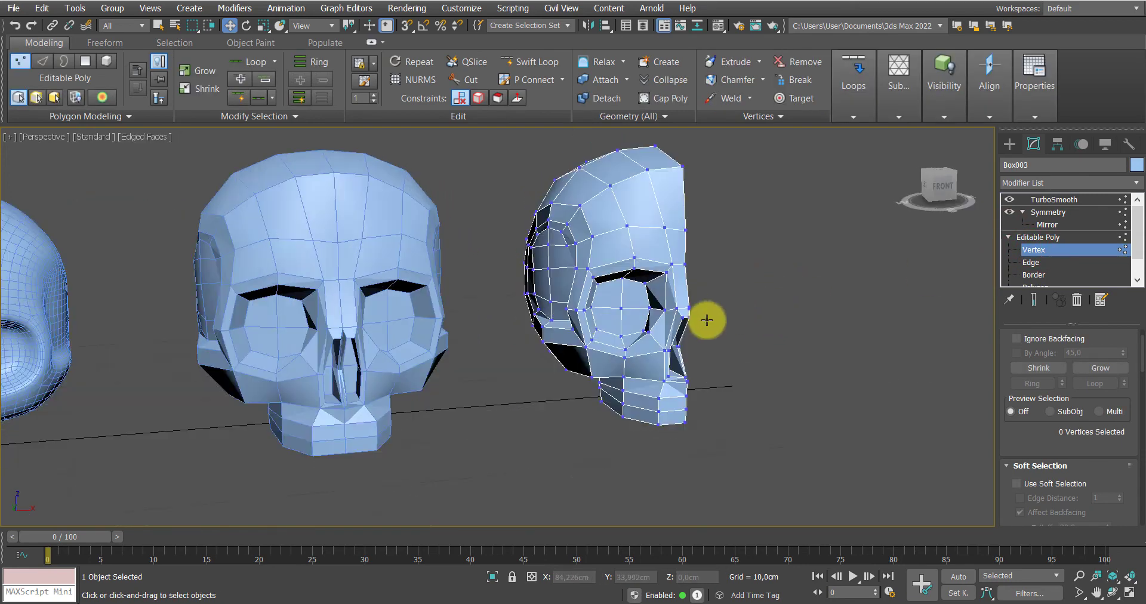
alt+middle_drag(706, 350, 724, 333)
scroll(724, 332, up, 4)
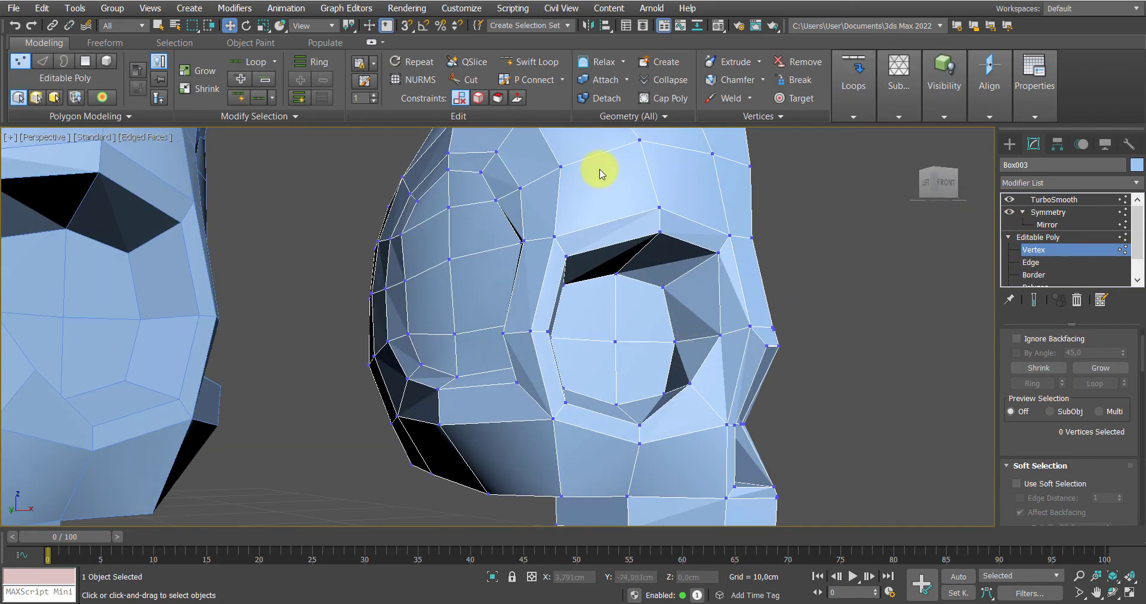
Insert a Swift Loop edge loop around the inside of the eye socket and reposition vertices at the socket's lower inner corner
click(537, 62)
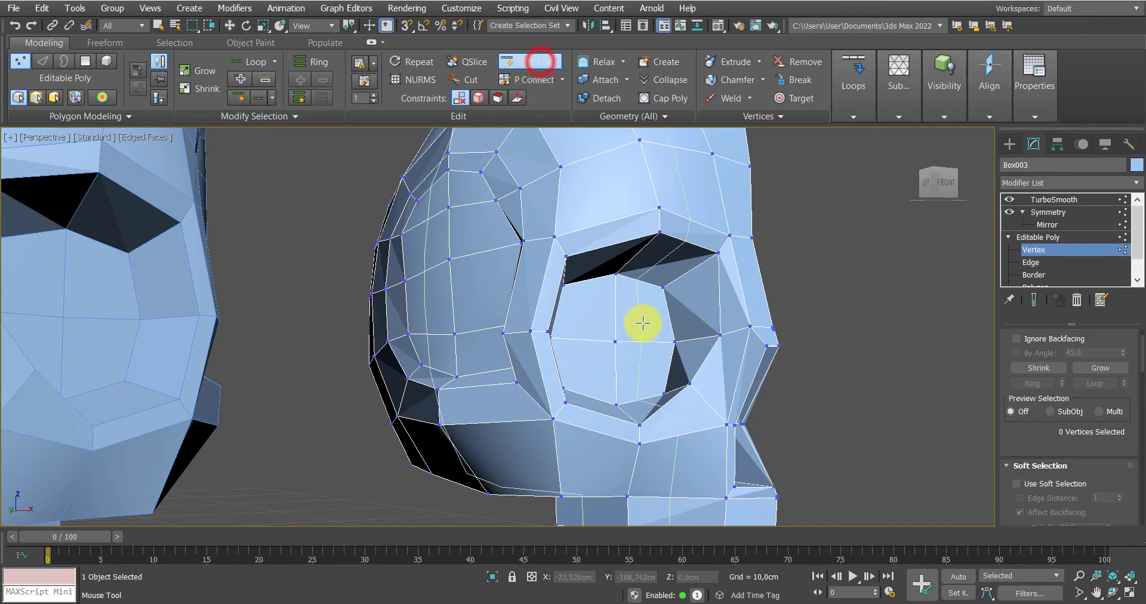
click(683, 276)
alt+middle_drag(683, 276, 601, 302)
key(w)
scroll(657, 322, up, 3)
click(625, 354)
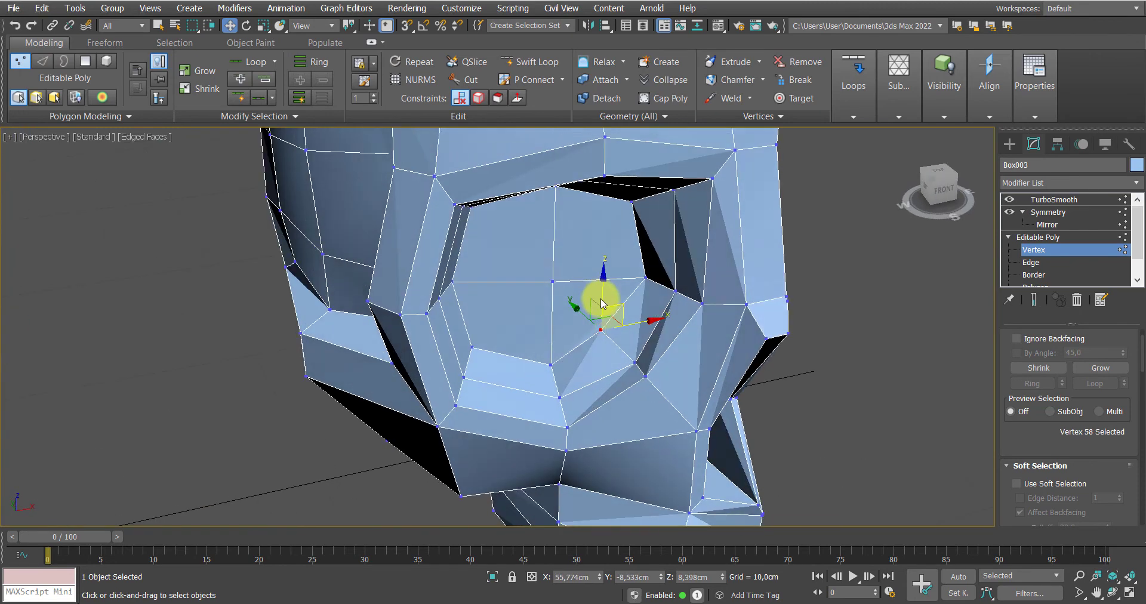
click(631, 349)
alt+middle_drag(678, 355, 651, 322)
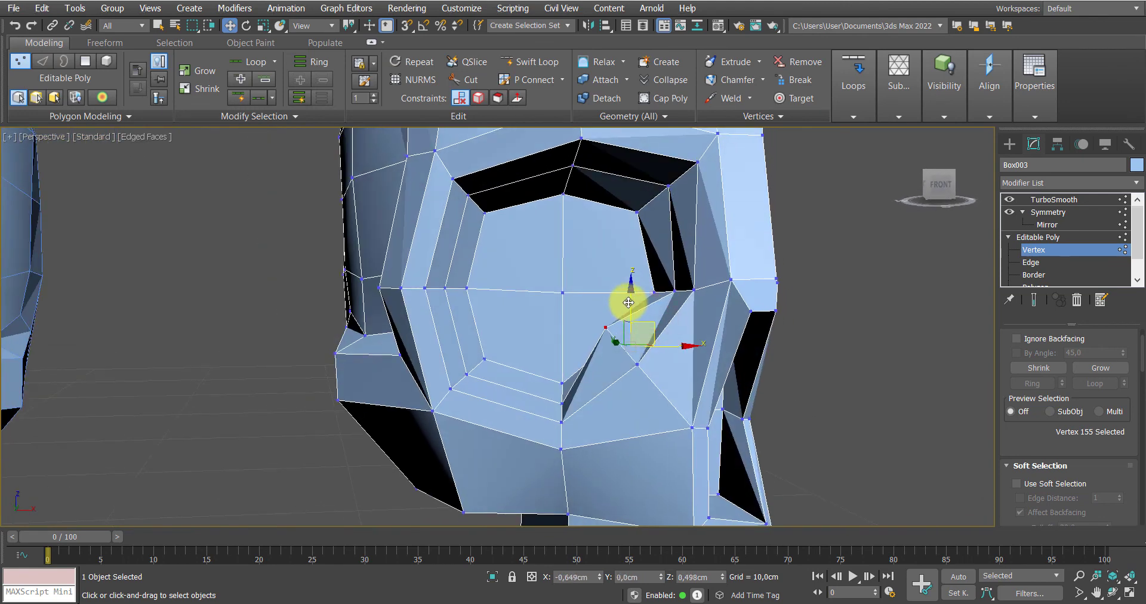
Return to the TurboSmooth level of the stack and inspect the smoothed skull without edged faces
click(1050, 212)
click(1054, 199)
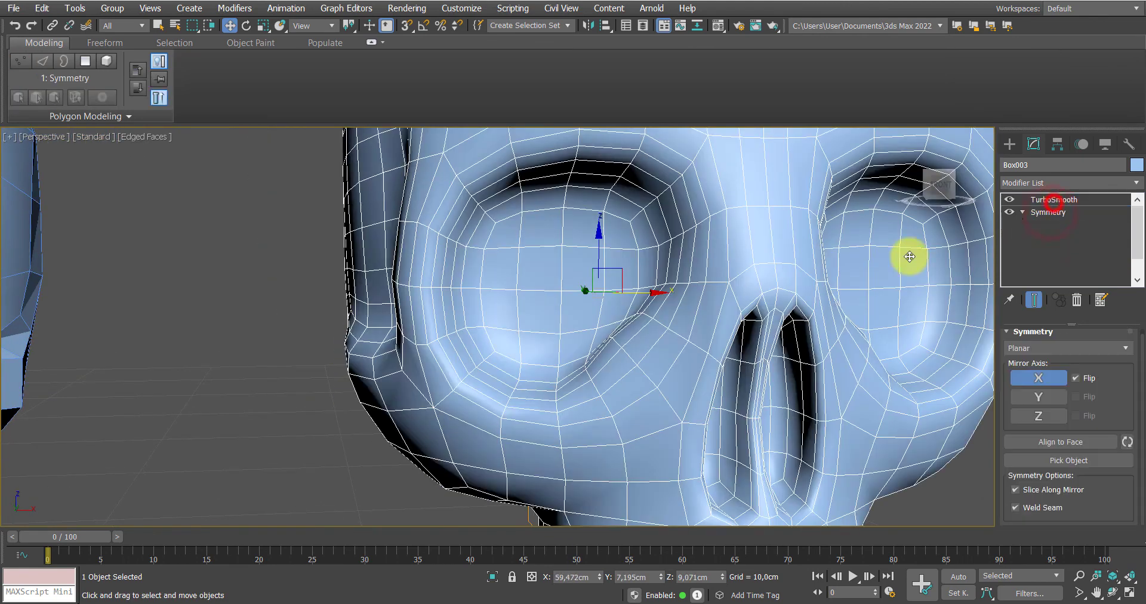
scroll(671, 335, down, 5)
key(F4)
scroll(673, 341, down, 3)
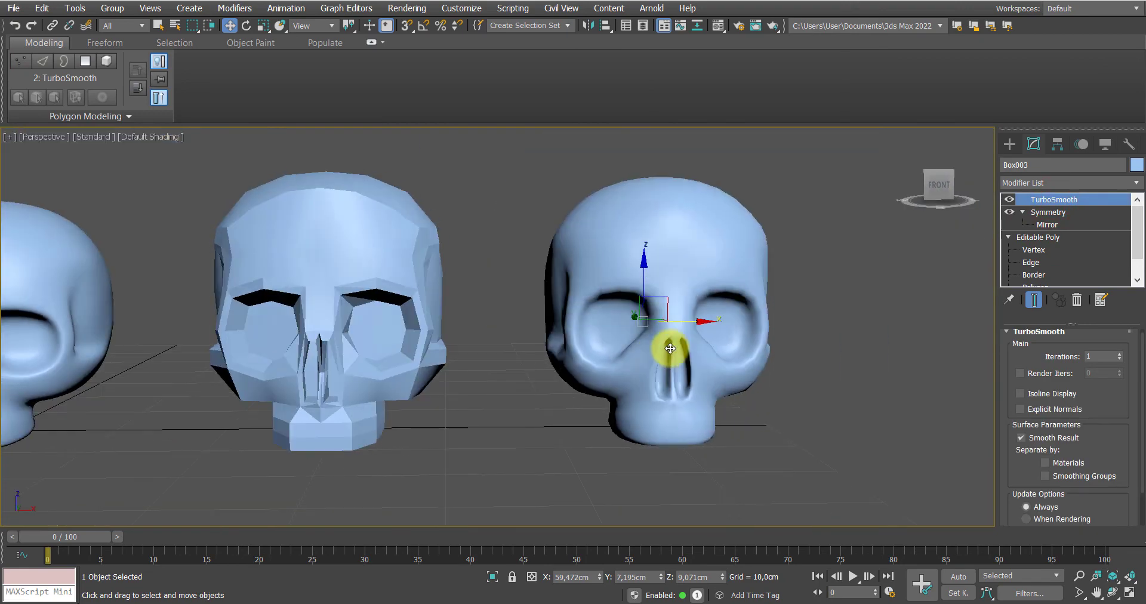
alt+middle_drag(670, 343, 781, 390)
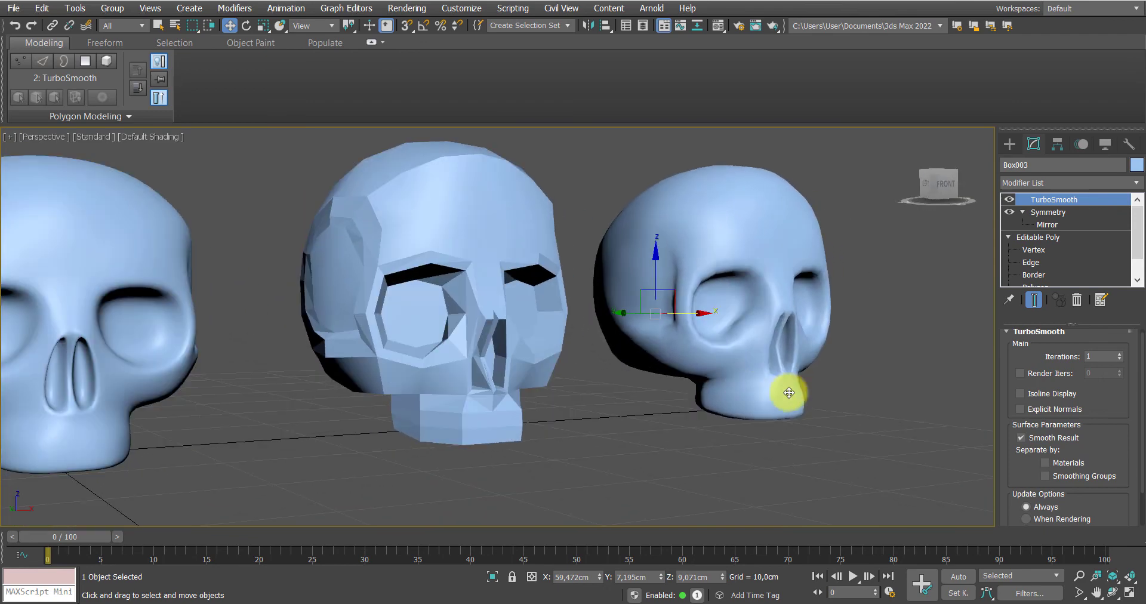
Set the TurboSmooth iterations to 2 and view all the skulls beside the reference image
click(1119, 354)
middle_drag(833, 385, 864, 386)
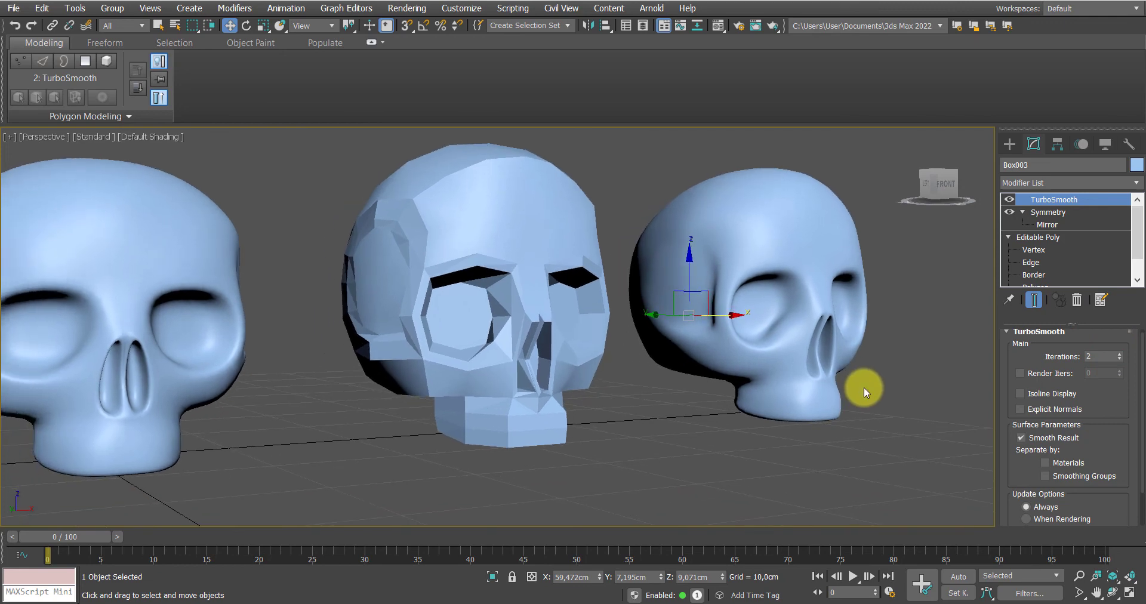
scroll(865, 389, down, 3)
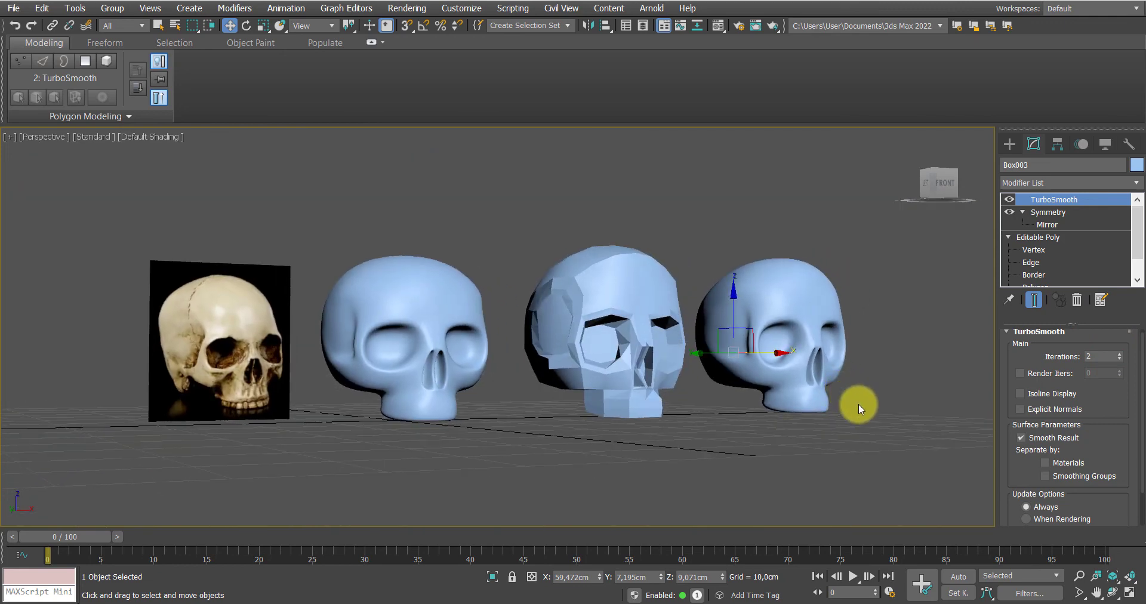